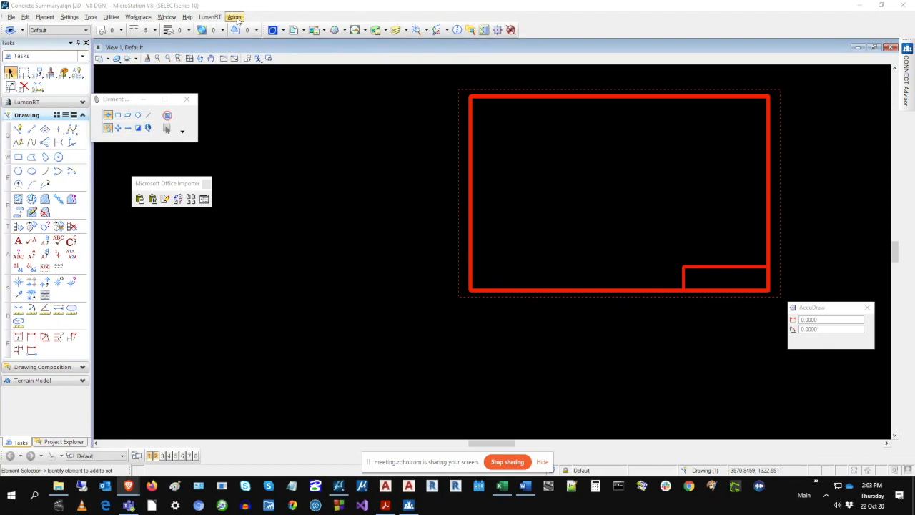
Step: Locate Microsoft Office Importer for V8 among the Axiom tools and move its floating toolbar closer to the drawing border
left_click(235, 17)
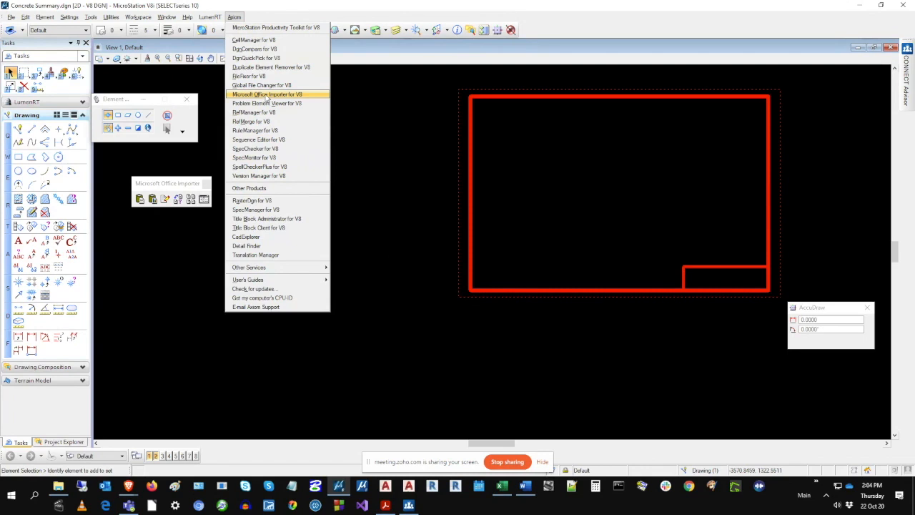
left_click(179, 183)
left_click_drag(179, 184, 374, 230)
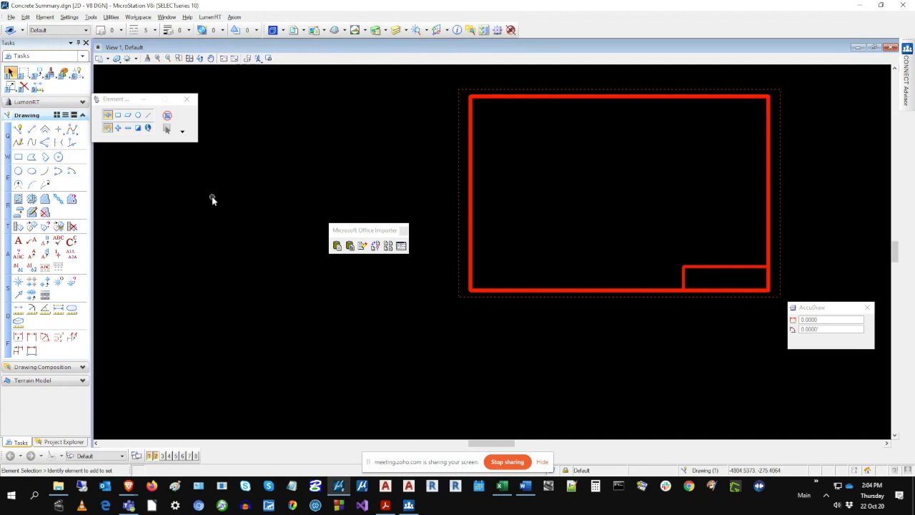
Step: Check the MS_DGNAPPS variable in the workspace configuration for the office.ma entry, and leave the configuration without changes
left_click(138, 17)
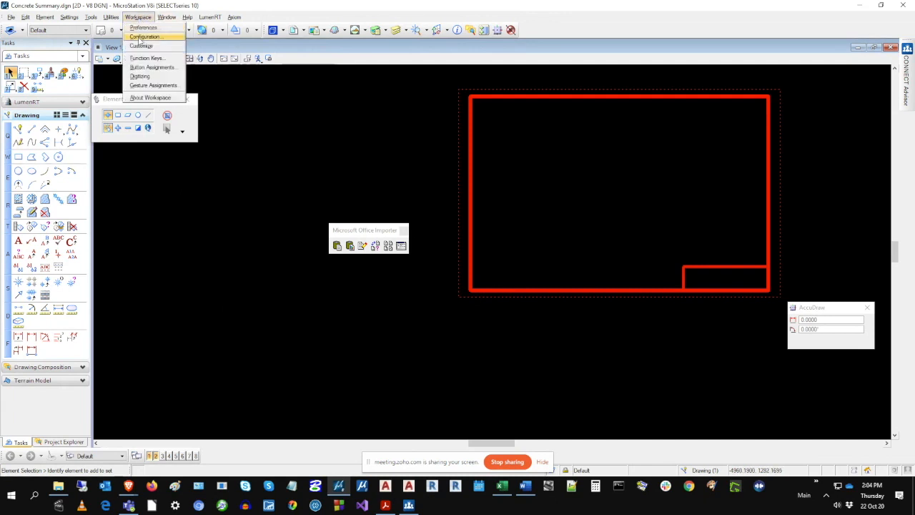
left_click(147, 46)
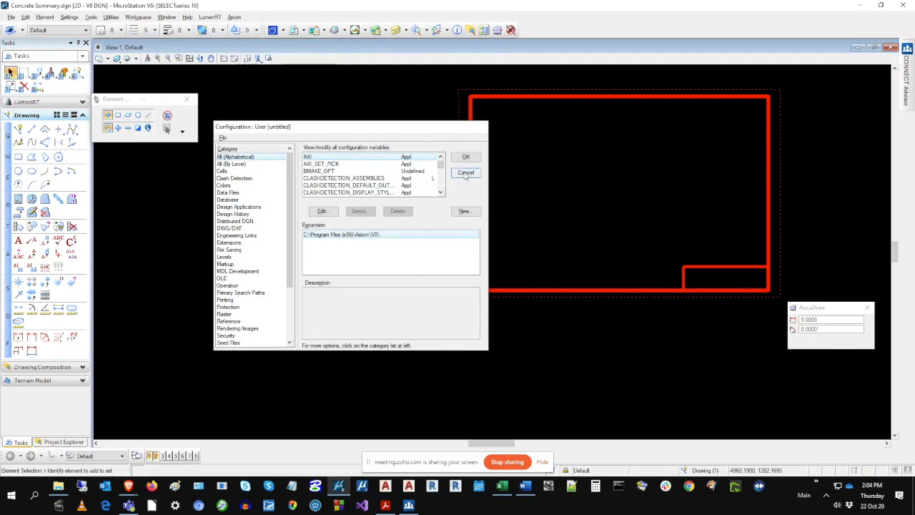
scroll(441, 185, "down", 10)
scroll(441, 185, "down", 6)
scroll(441, 185, "down", 3)
scroll(441, 185, "down", 3)
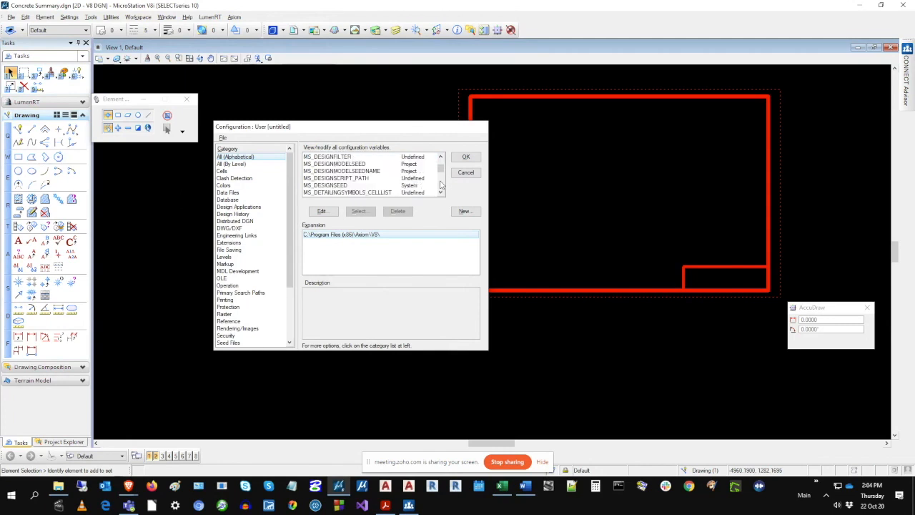
left_click(323, 164)
left_click(328, 242)
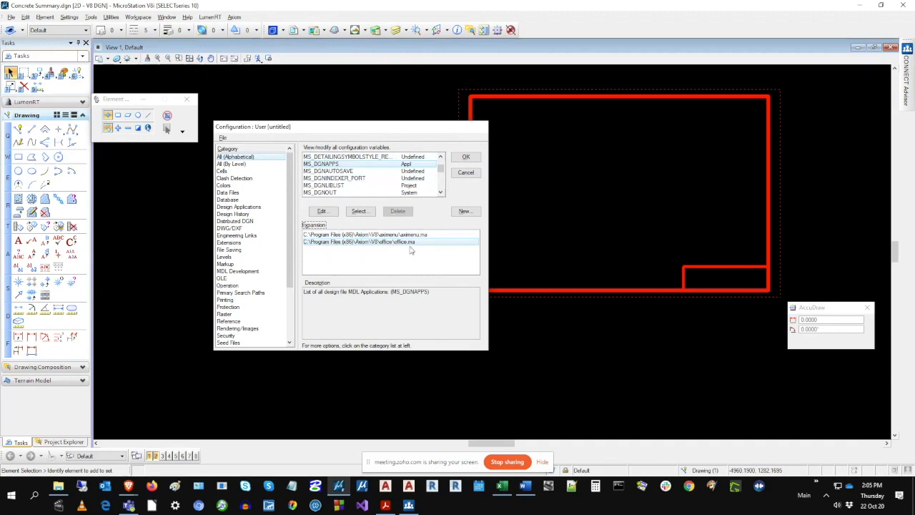
left_click(469, 175)
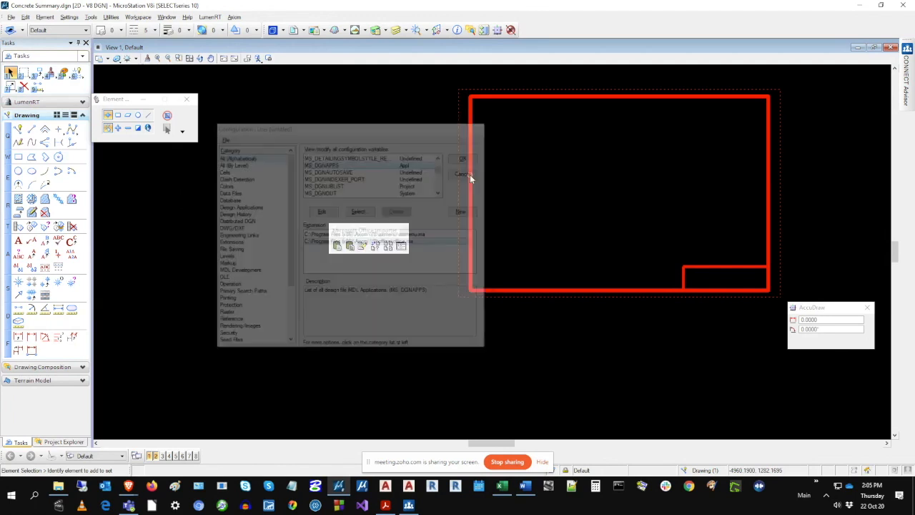
Step: Move the Microsoft Office Importer toolbar up beside the Element Selection box
left_click_drag(368, 231, 325, 153)
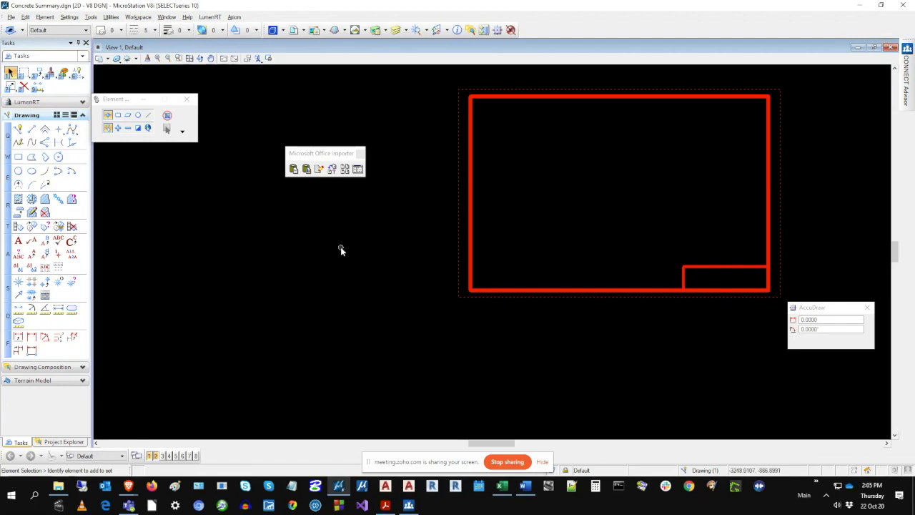
left_click_drag(337, 150, 293, 102)
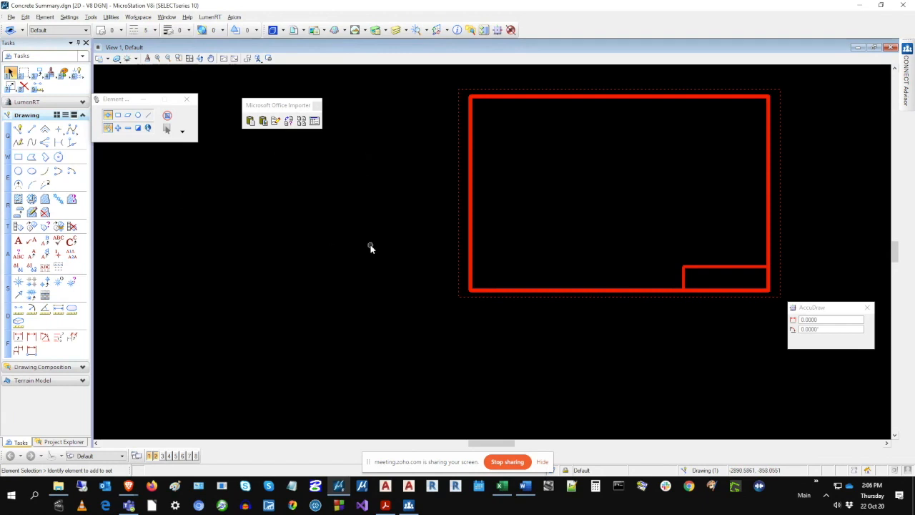
Step: Switch to Excel with the Concrete Summary.xlsx workbook and maximize its window
left_click(504, 488)
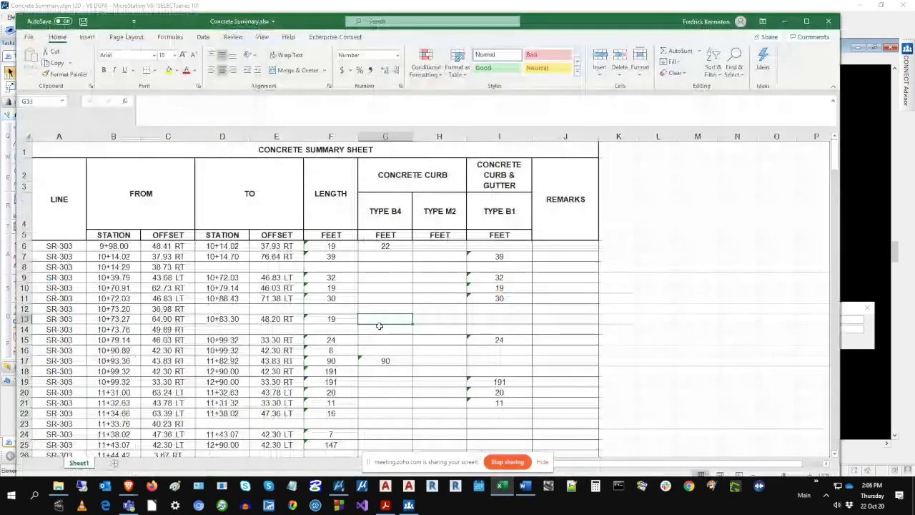
left_click(806, 20)
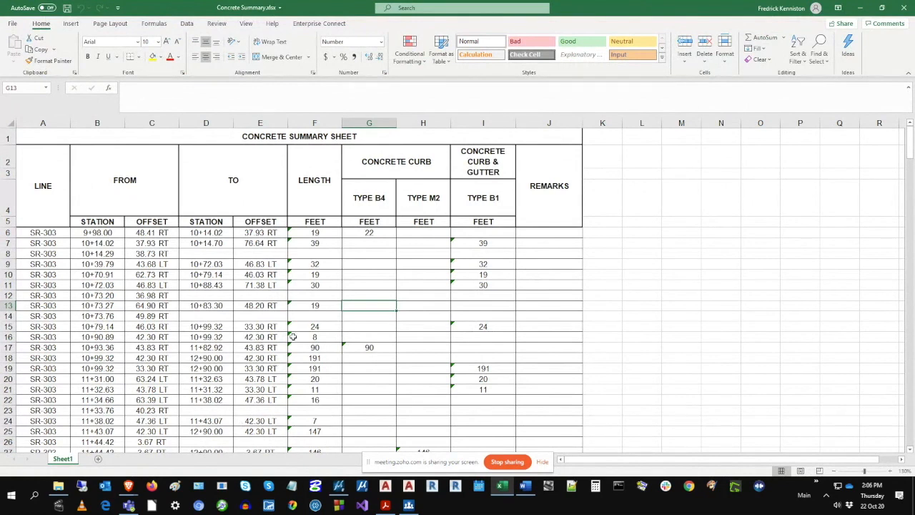
Step: Open a new File Explorer window and browse to C:\ProgramData\Axiom\V8\Office\Sample Files
left_click(62, 487)
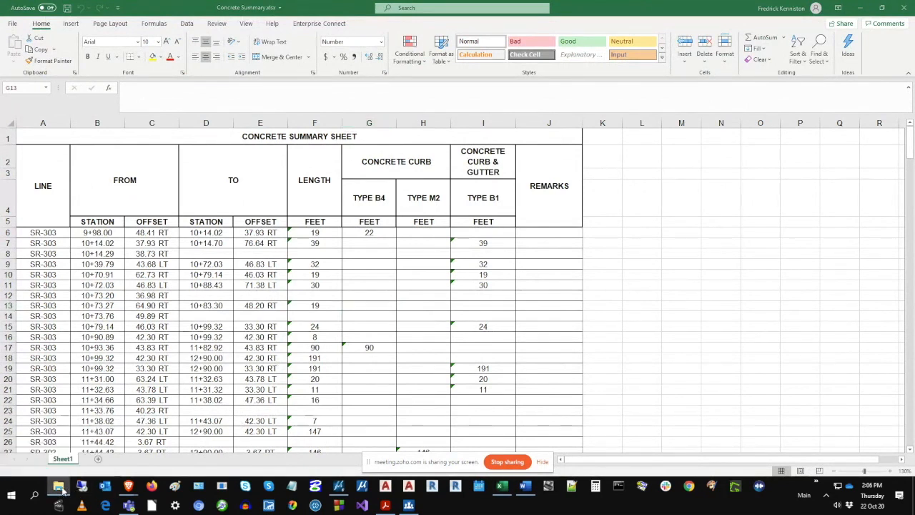
right_click(61, 488)
left_click(203, 284)
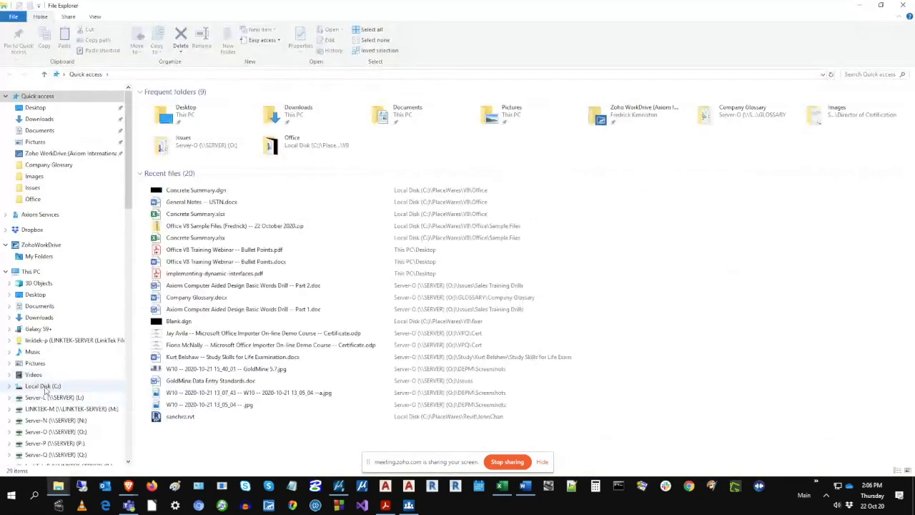
left_click(45, 387)
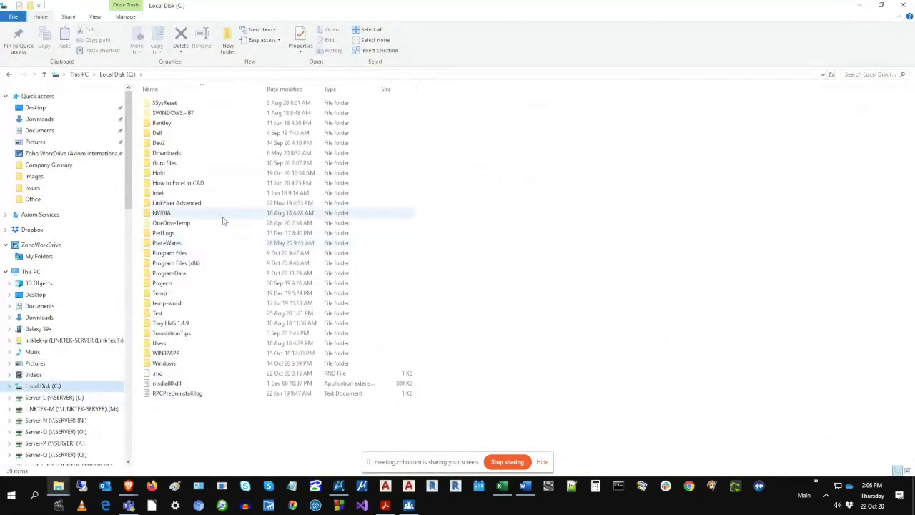
double_click(178, 274)
double_click(162, 133)
double_click(158, 276)
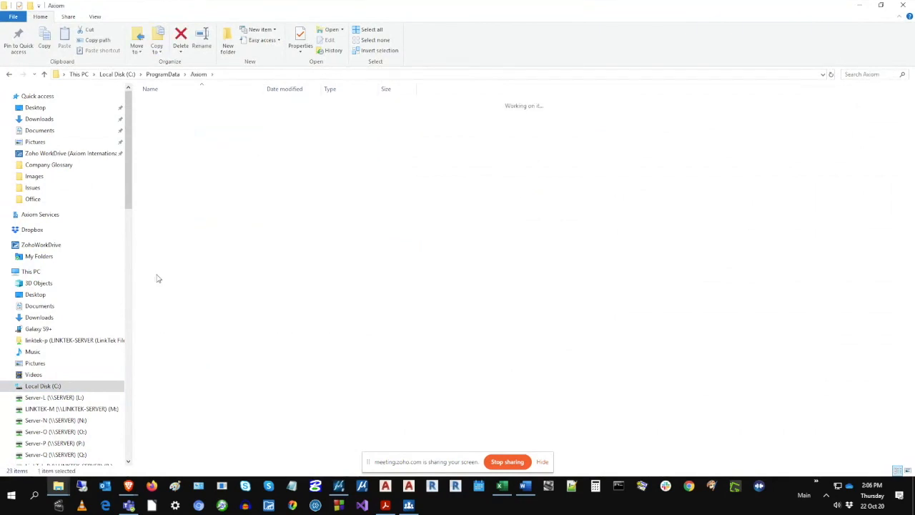
double_click(163, 173)
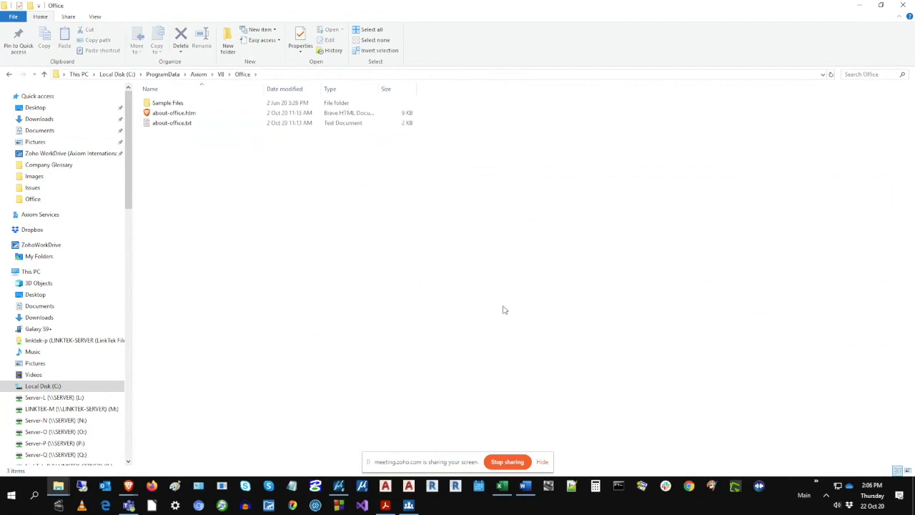
double_click(168, 105)
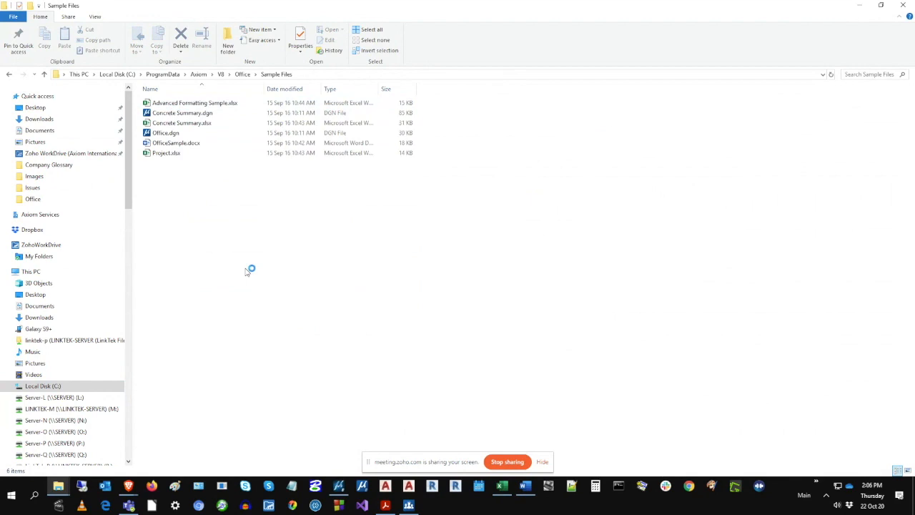
Step: Shrink the Sample Files window, then minimize it and the Excel workbook to return to the MicroStation drawing
left_click(881, 6)
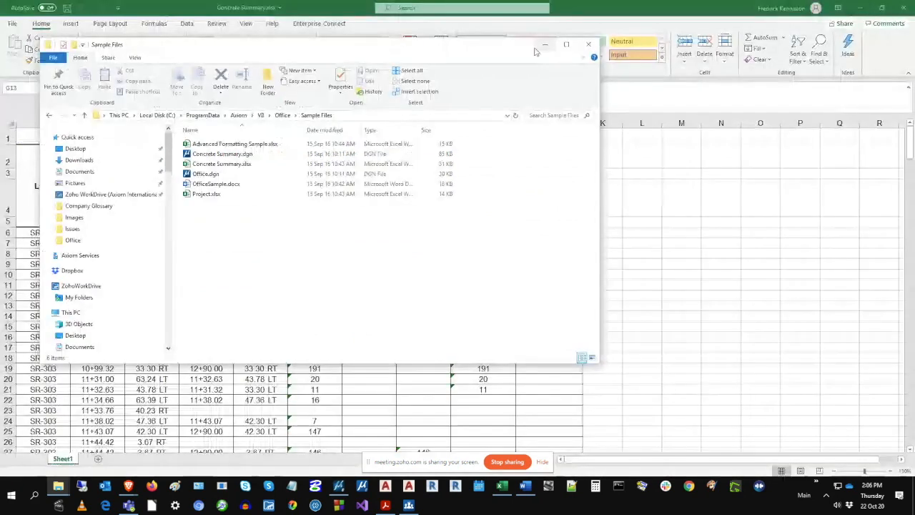
left_click(862, 8)
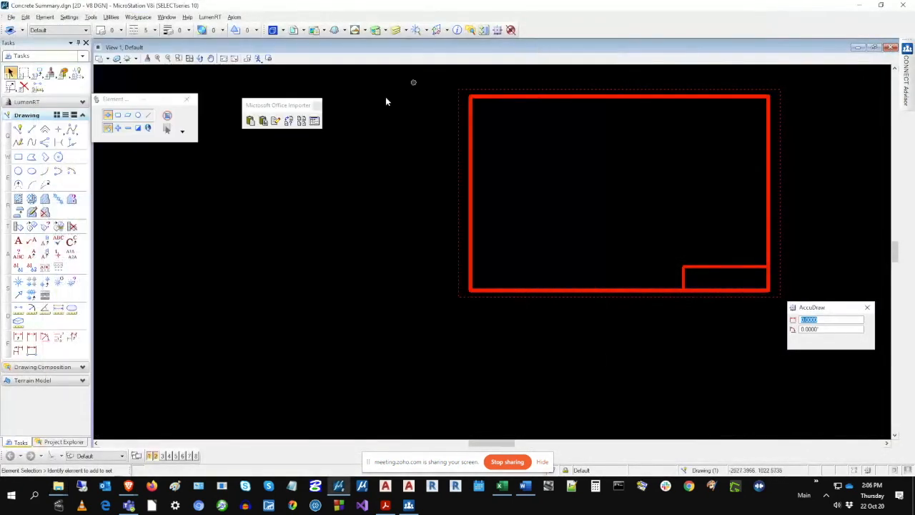
left_click(545, 45)
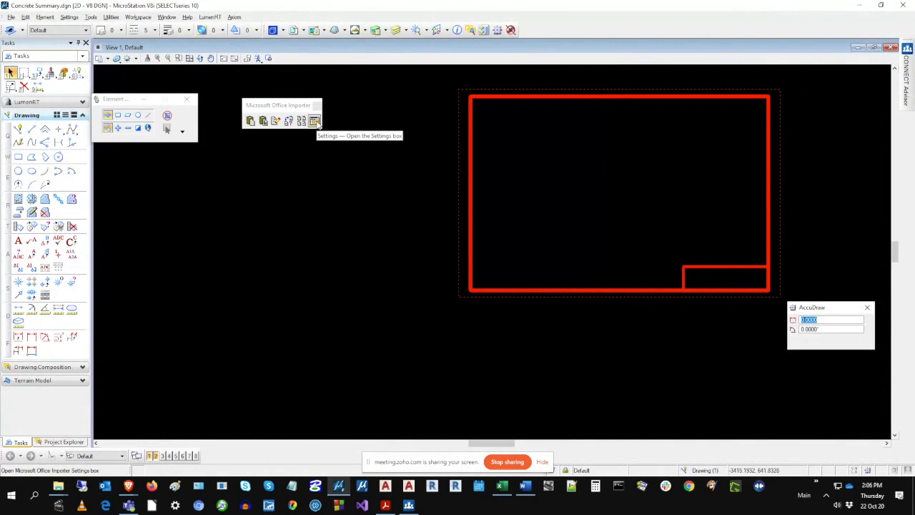
Step: Open the Microsoft Office Importer settings and bring up the importer's User's Guide from there
left_click(315, 121)
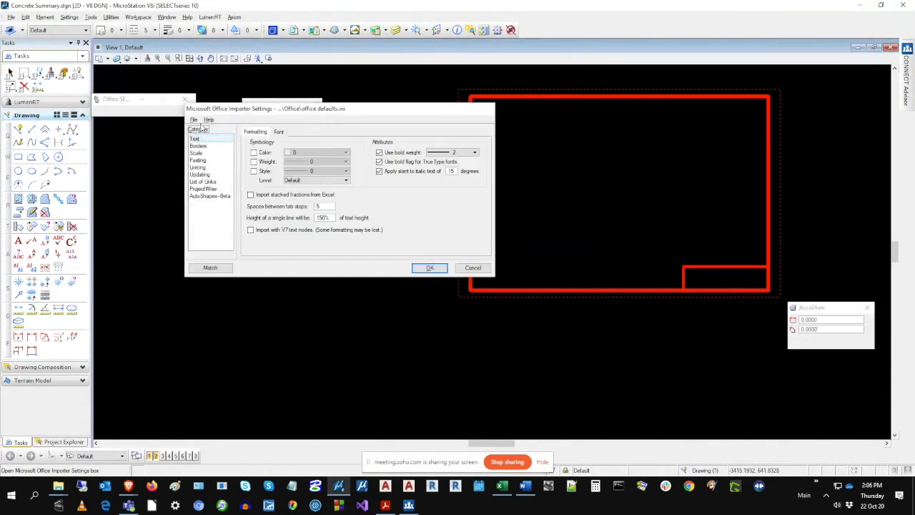
left_click(208, 120)
left_click(211, 131)
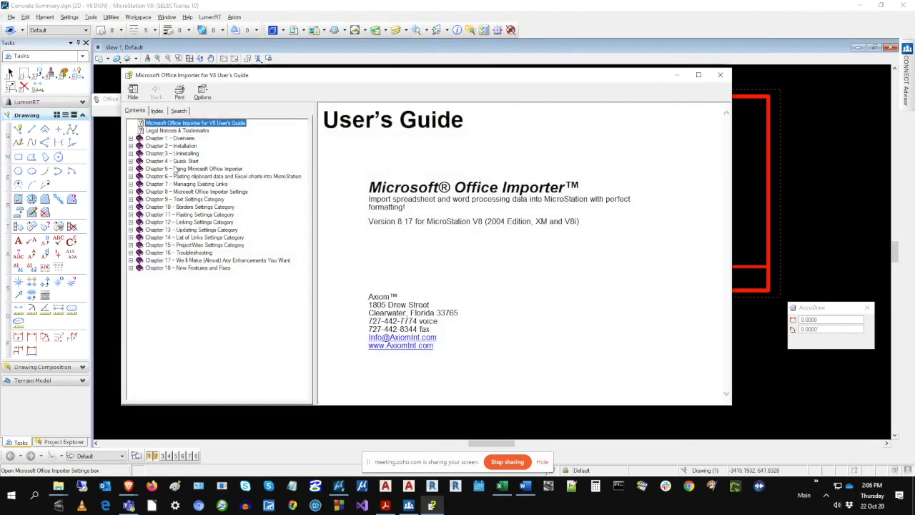
Step: Expand Chapter 4 – Quick Start in the User's Guide and highlight the sample files folder path under Prerequisites
left_click(175, 161)
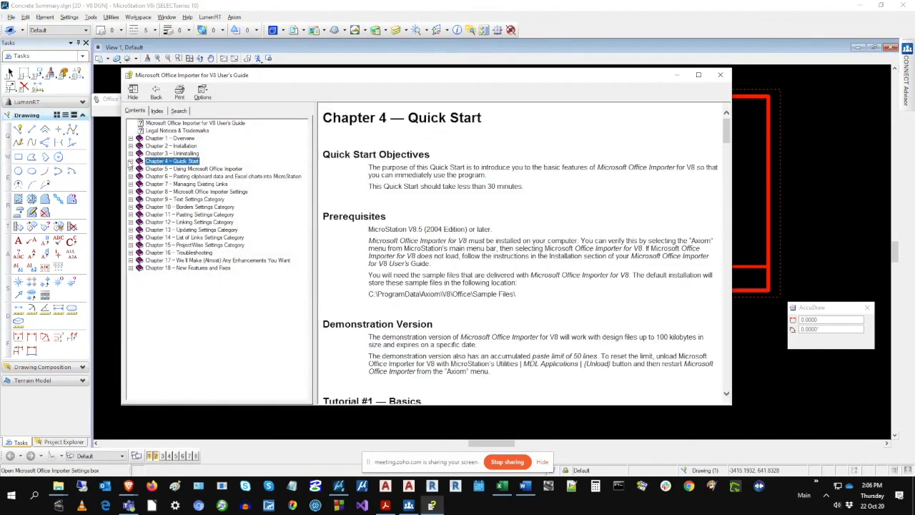
left_click(130, 161)
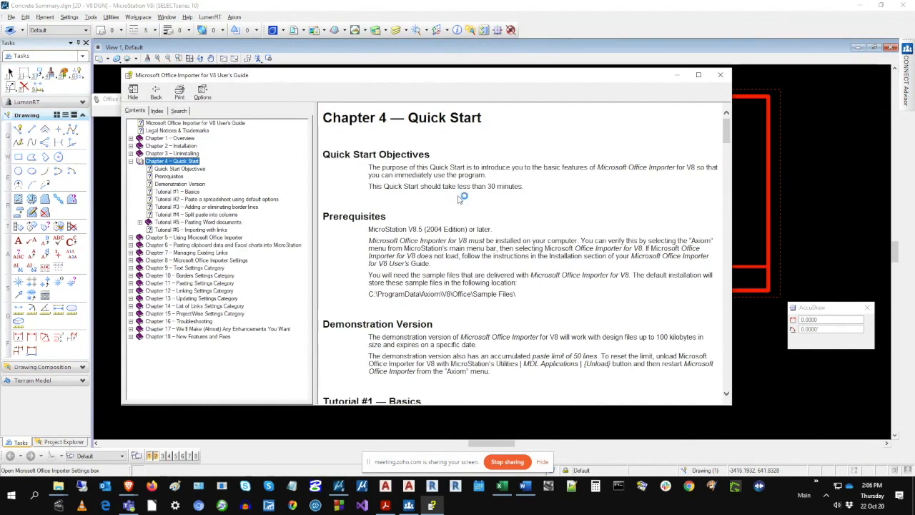
scroll(462, 198, "down", 3)
left_click_drag(526, 207, 367, 205)
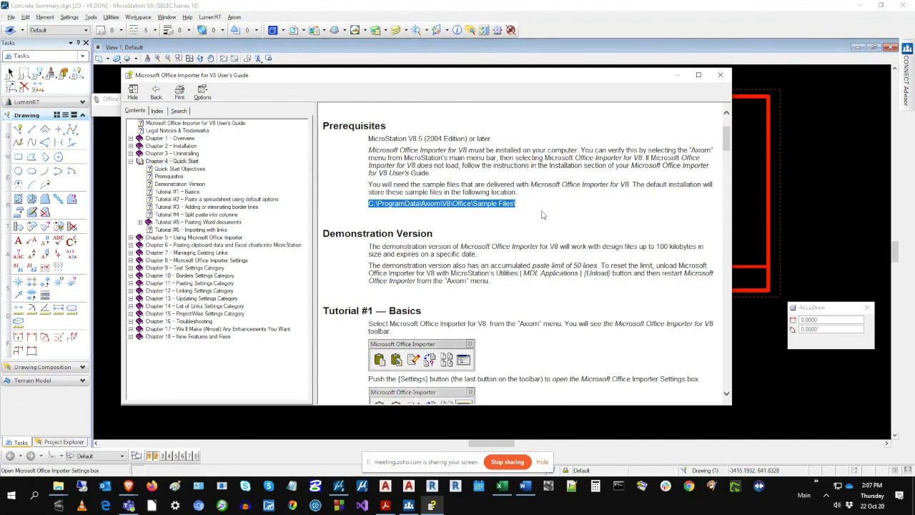
Step: Return to the Sample Files window in File Explorer and browse to the V10 version's Office\Sample Files folder under ProgramData\Axiom
mouse_move(60, 488)
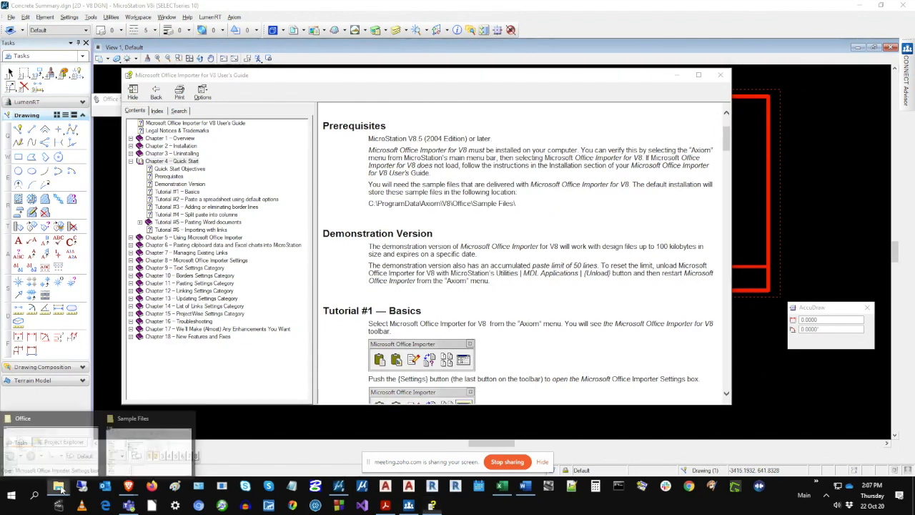
left_click(145, 450)
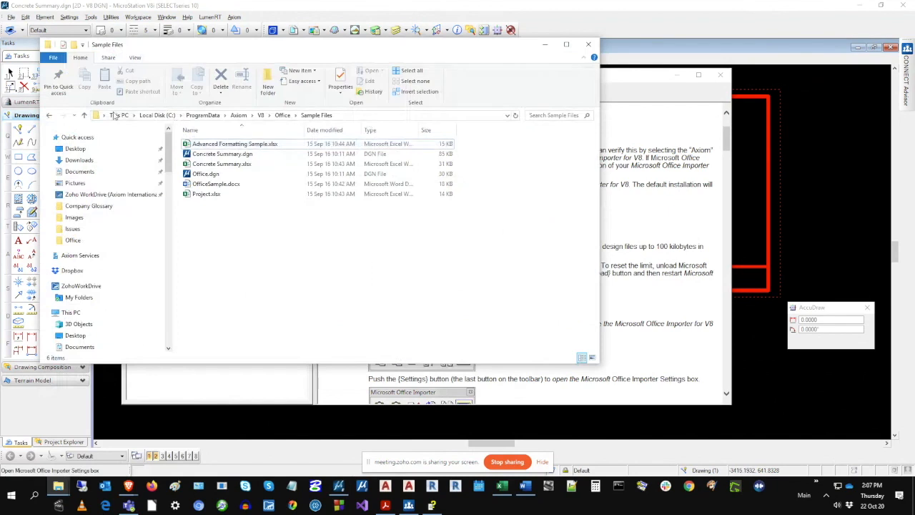
left_click(85, 115)
left_click(85, 115)
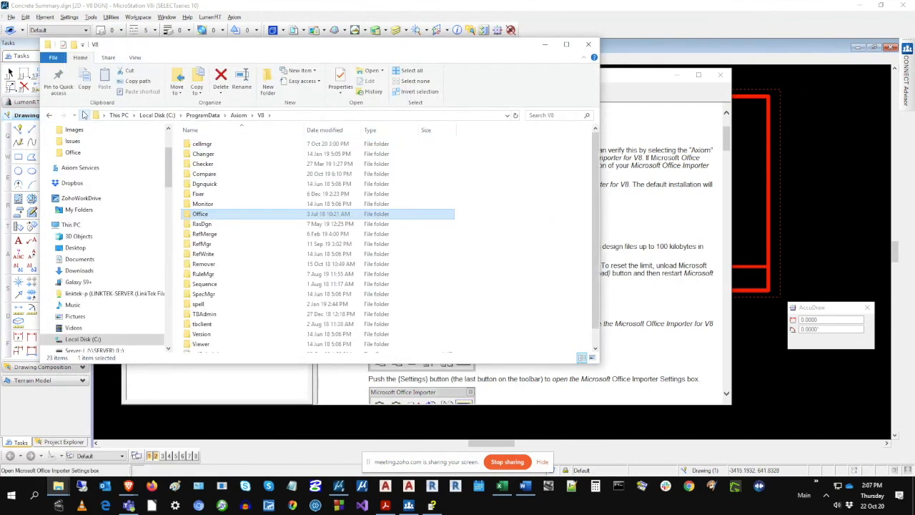
left_click(85, 115)
left_click(198, 325)
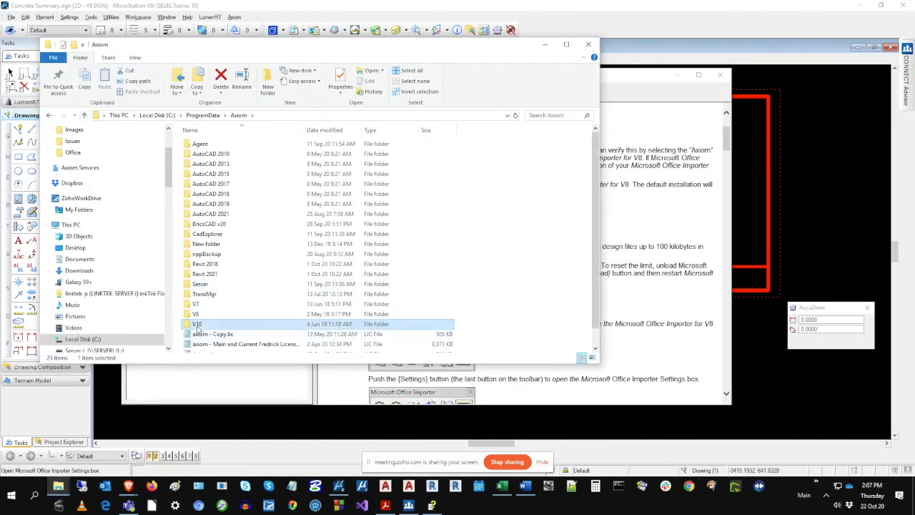
double_click(198, 325)
double_click(206, 197)
double_click(207, 144)
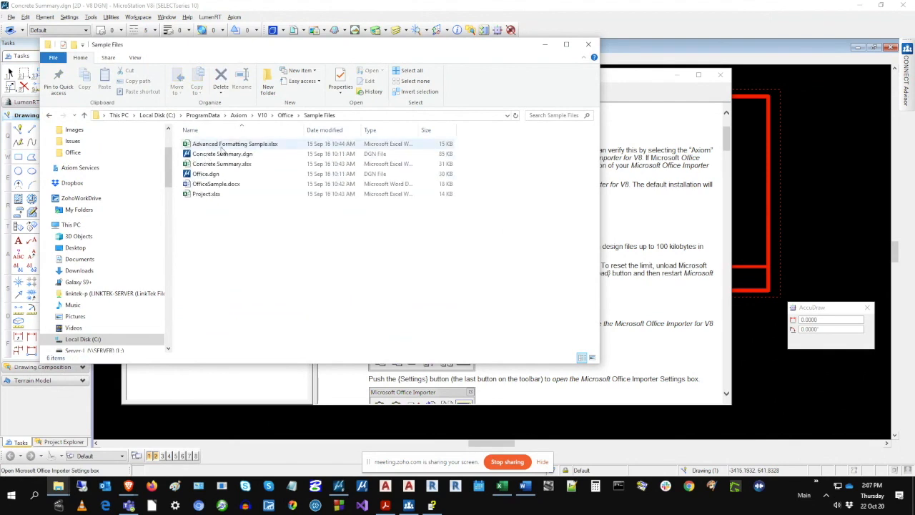
Step: Return to the User's Guide and look through Tutorials #1, #2 and #6, Chapter 5 and Chapter 16 – Troubleshooting
left_click(661, 314)
left_click_drag(536, 276, 531, 266)
scroll(536, 272, "down", 2)
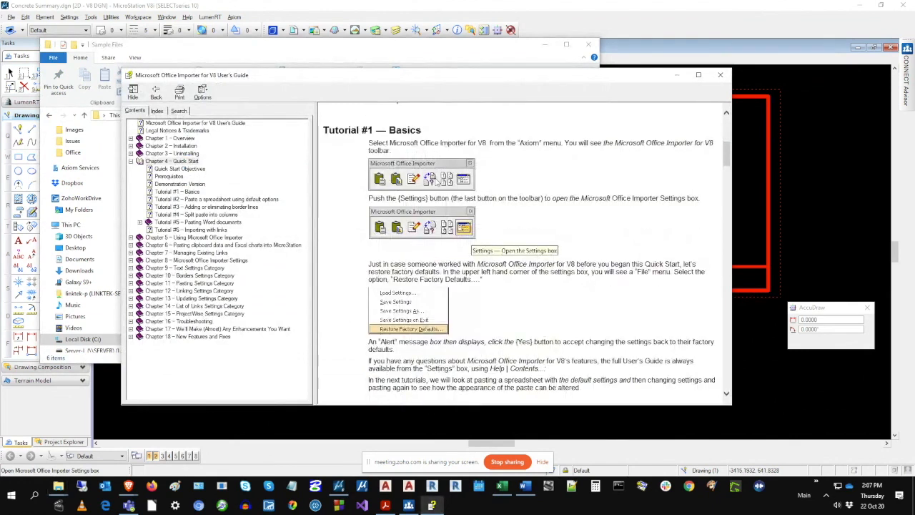
left_click(178, 193)
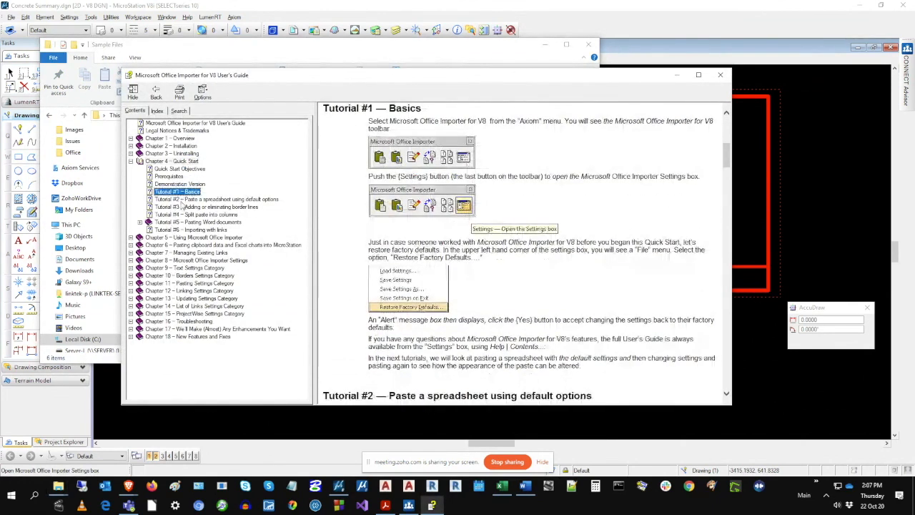
left_click(182, 200)
left_click(183, 229)
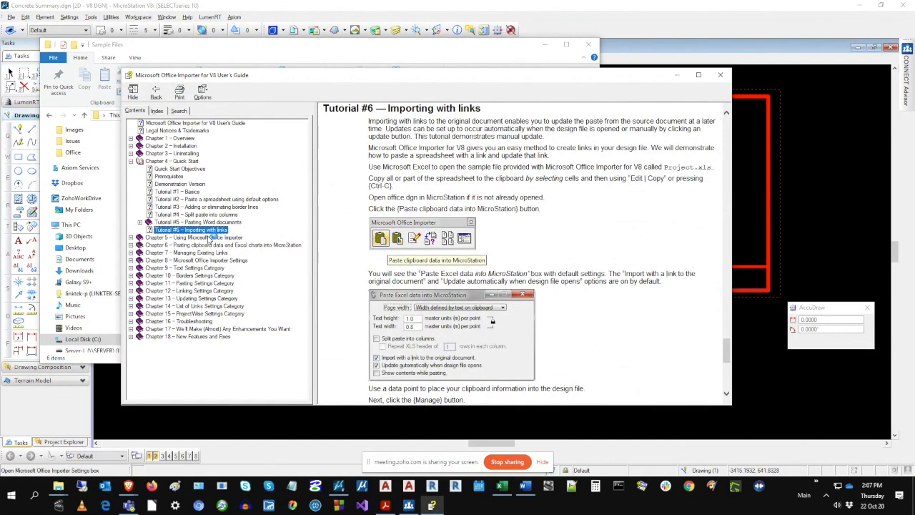
left_click(200, 238)
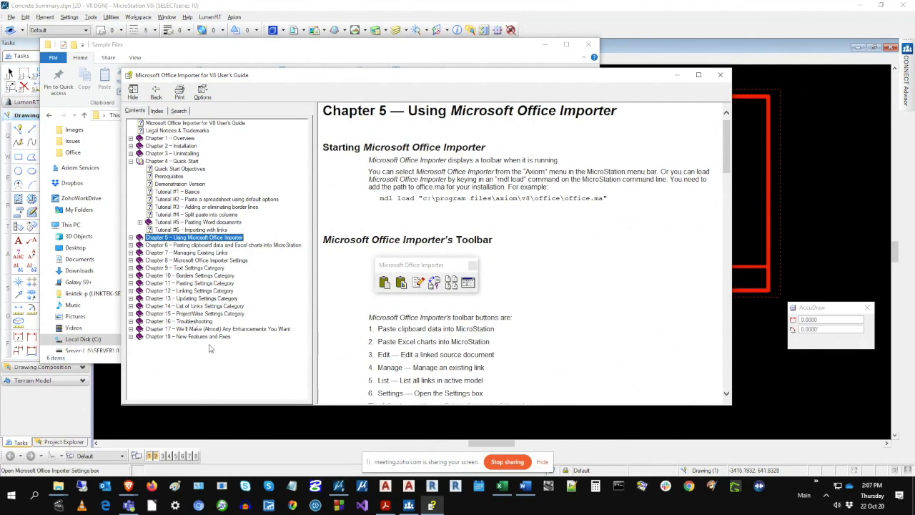
left_click(177, 321)
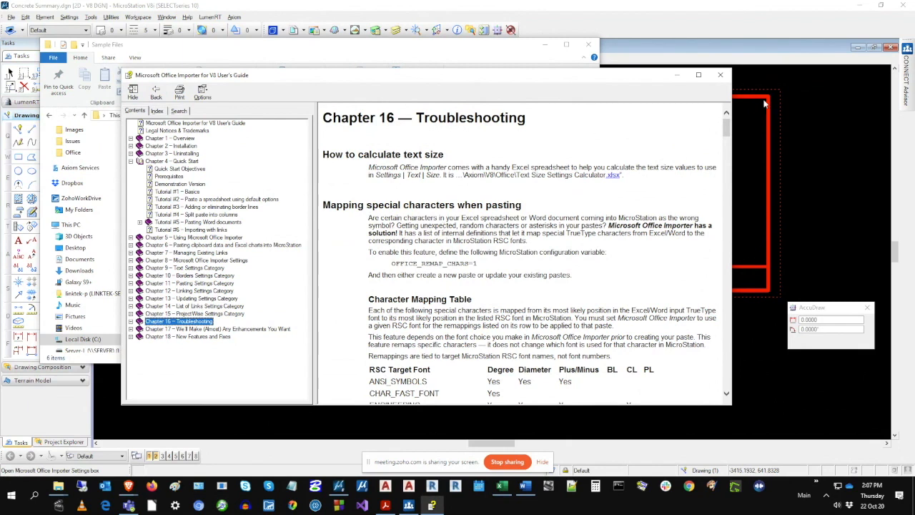
Step: Leave the User's Guide, browse File Explorer to C:\PlaceWares\V8\Office, and point out Concrete Summary.xlsx and General Notes -- USTN.docx
left_click(682, 78)
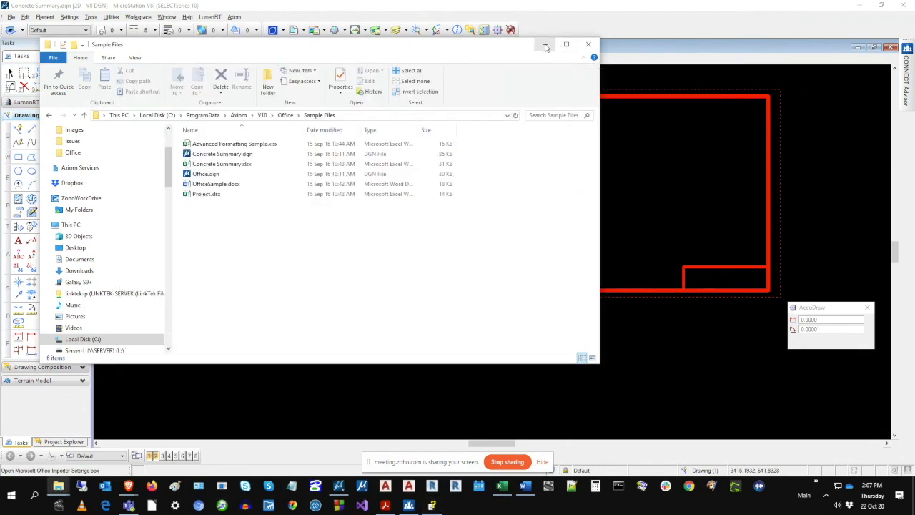
left_click(83, 341)
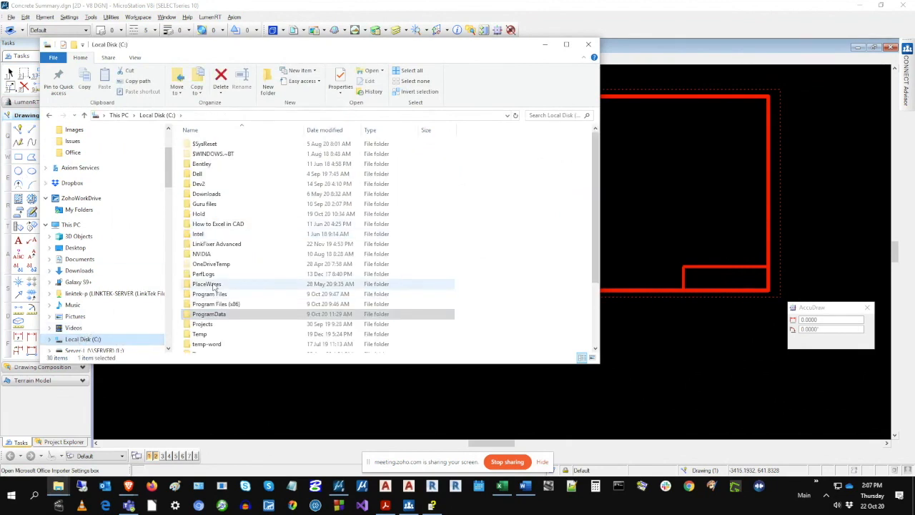
double_click(215, 286)
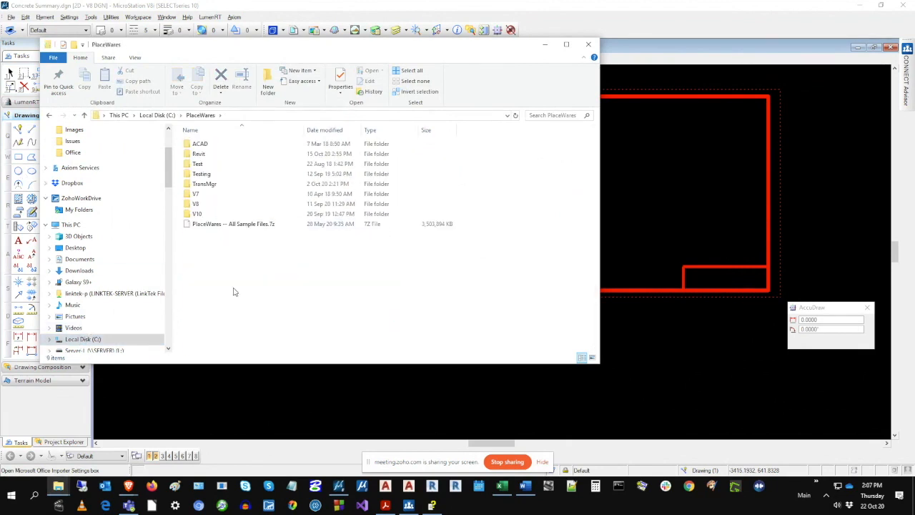
double_click(202, 207)
left_click(201, 224)
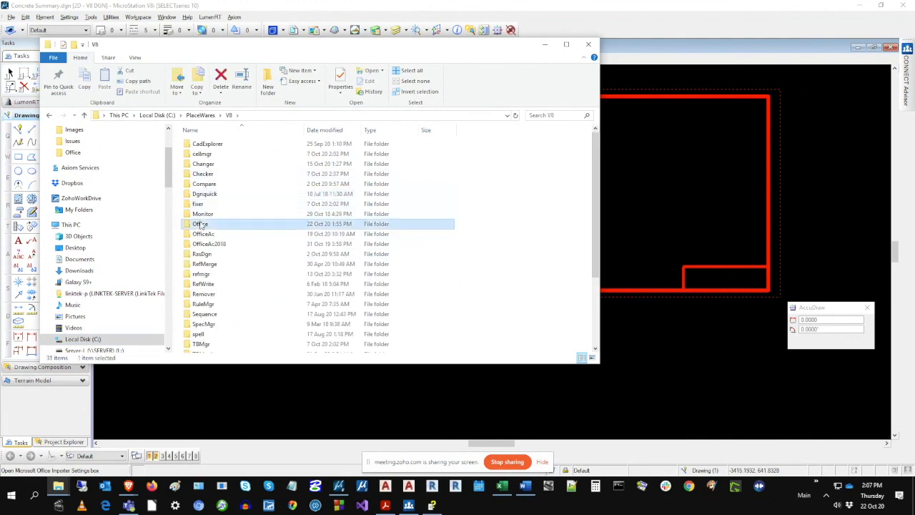
double_click(201, 223)
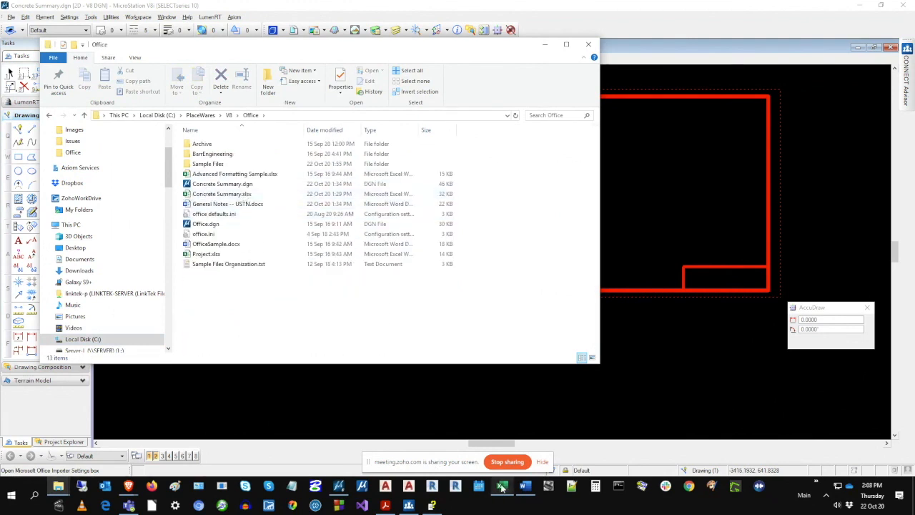
left_click(260, 196)
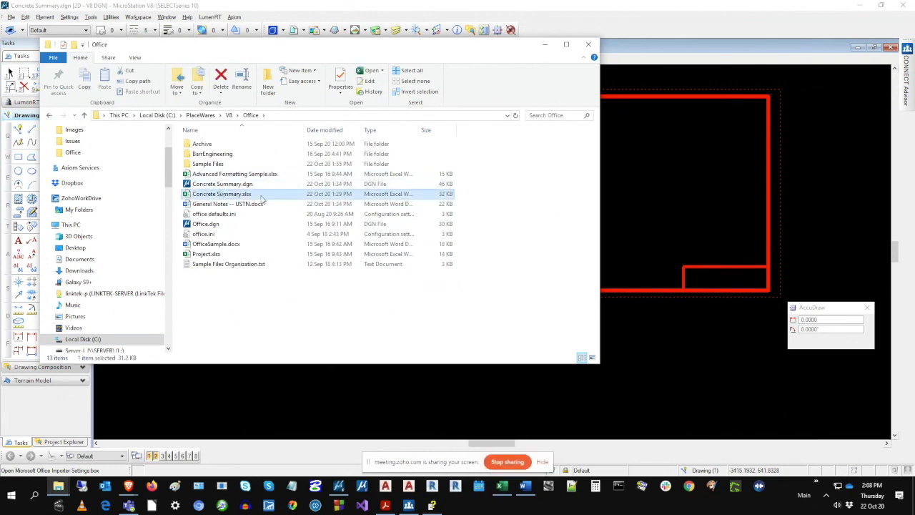
left_click(259, 204)
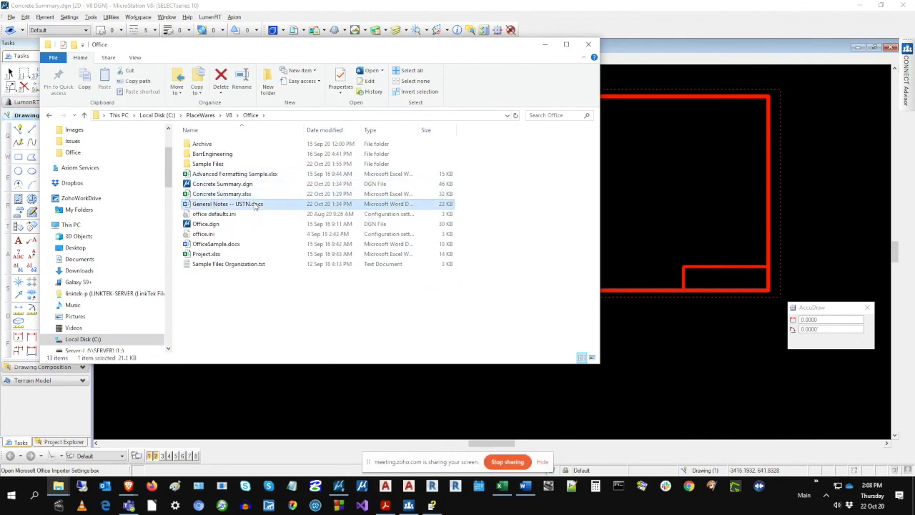
Step: Switch to the Concrete Summary workbook in Excel and copy the range A1:J22 of Sheet1
left_click(504, 490)
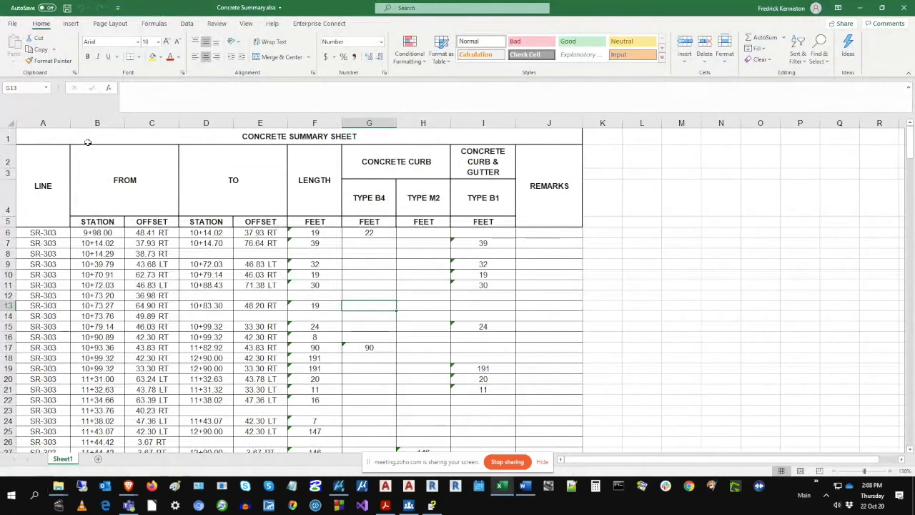
left_click_drag(87, 142, 150, 400)
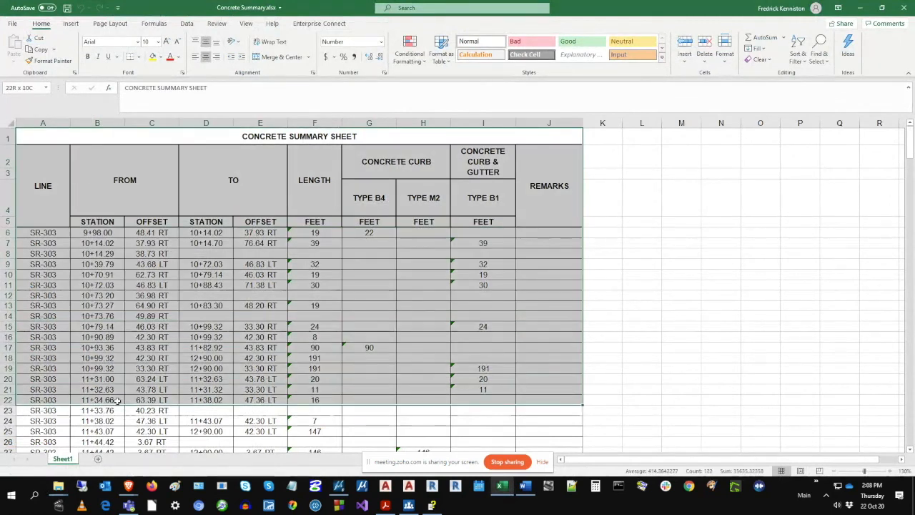
right_click(190, 186)
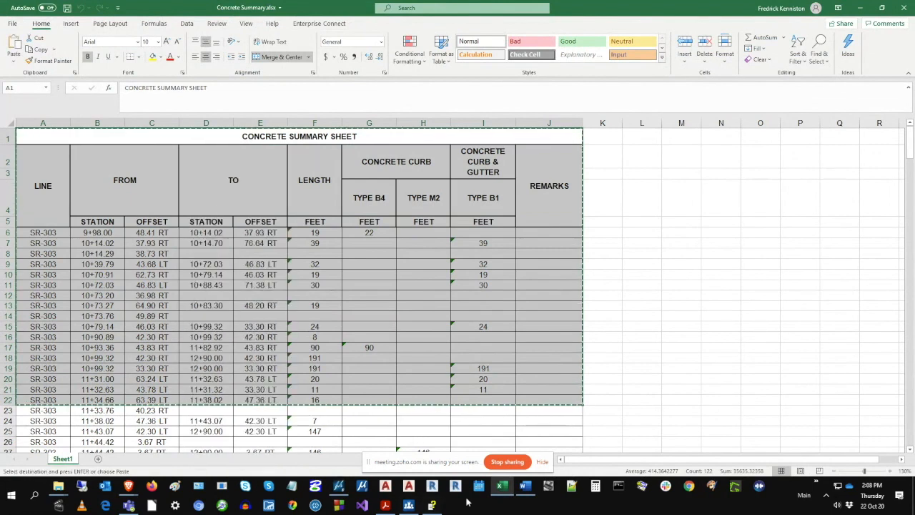
Step: Back in MicroStation, dismiss the importer settings and paste the copied Excel range with a source link outside the red border
left_click(344, 488)
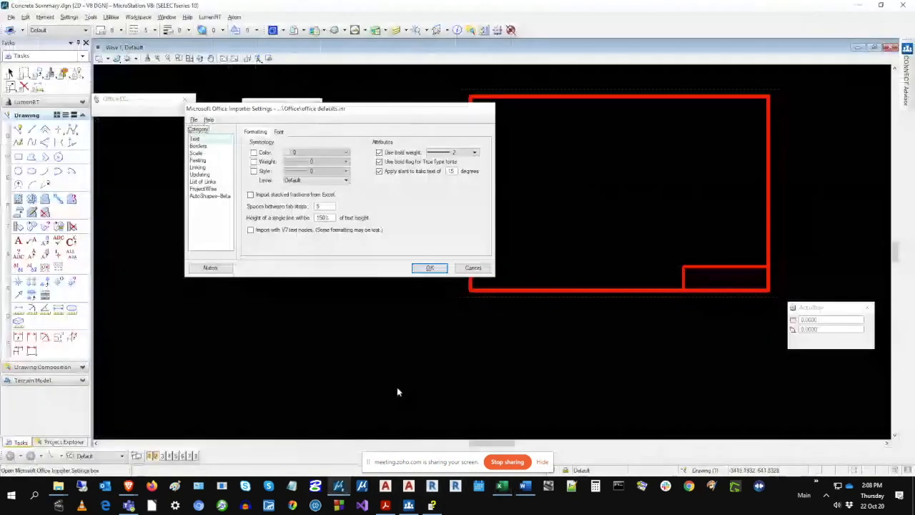
left_click(473, 268)
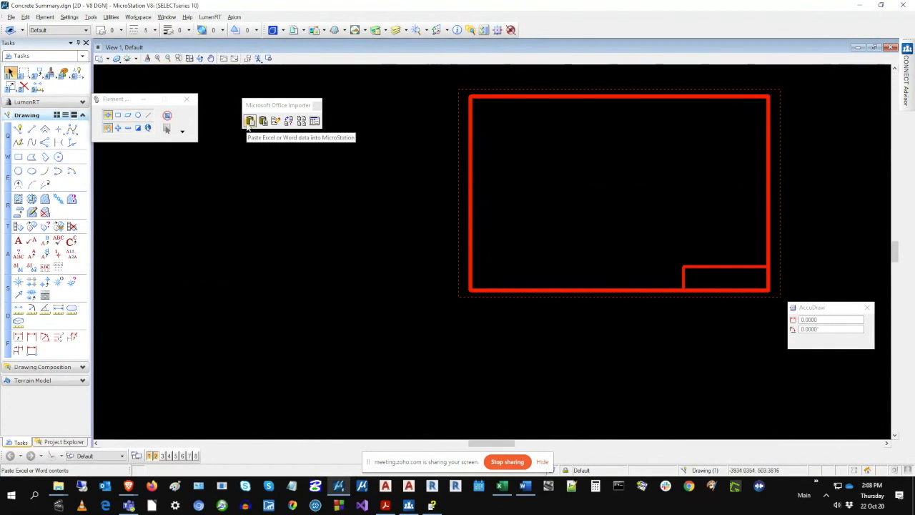
left_click(249, 121)
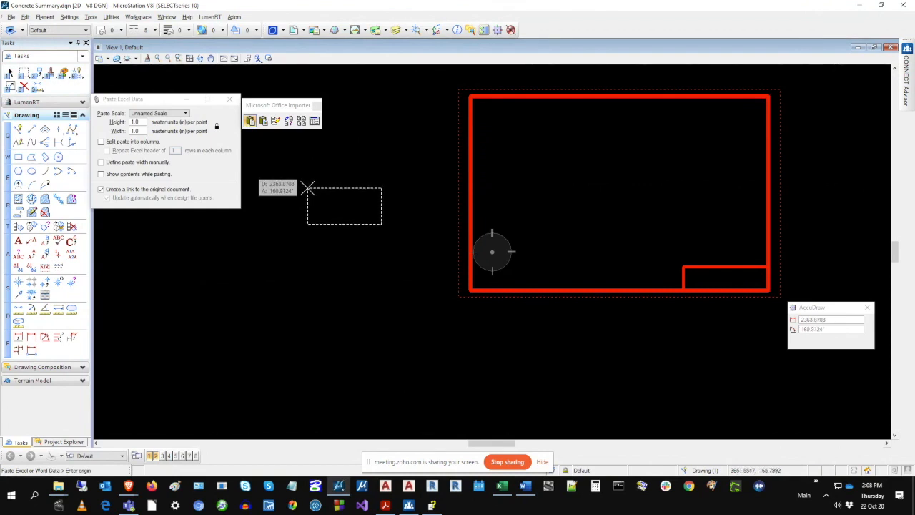
left_click(307, 188)
left_click(343, 200)
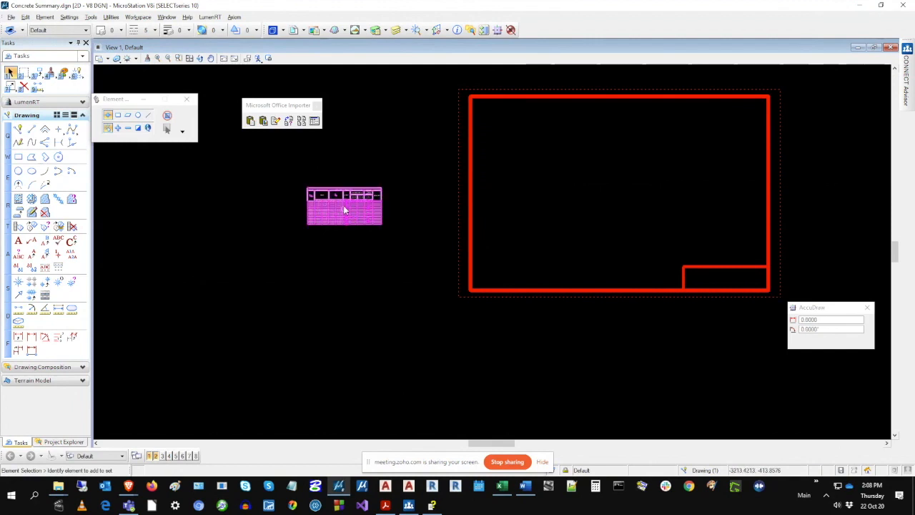
Step: Move the pasted Concrete Summary table slightly up and to the right, leaving it deselected
scroll(343, 200, "up", 5)
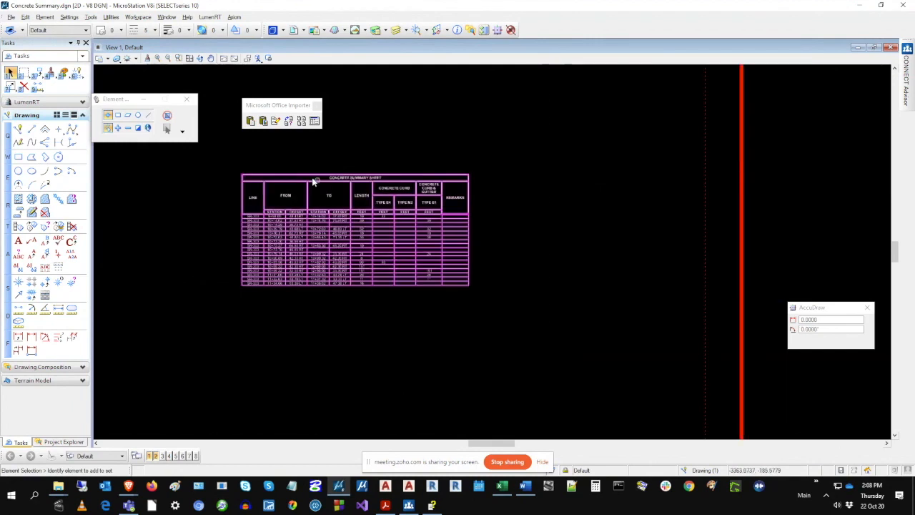
scroll(312, 181, "up", 5)
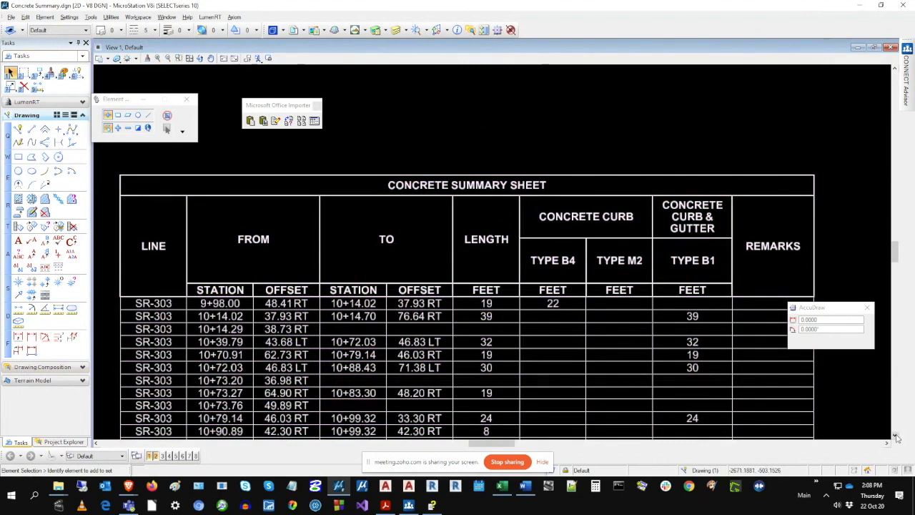
left_click(894, 435)
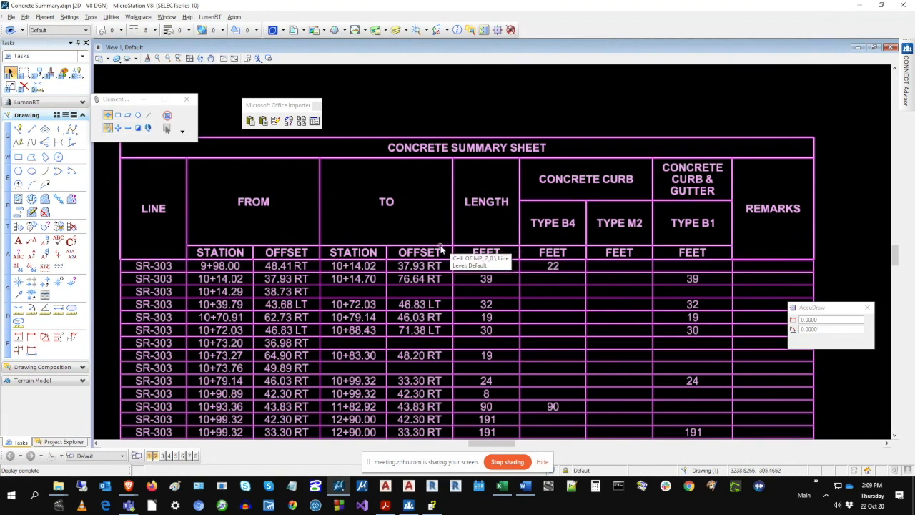
left_click(441, 247)
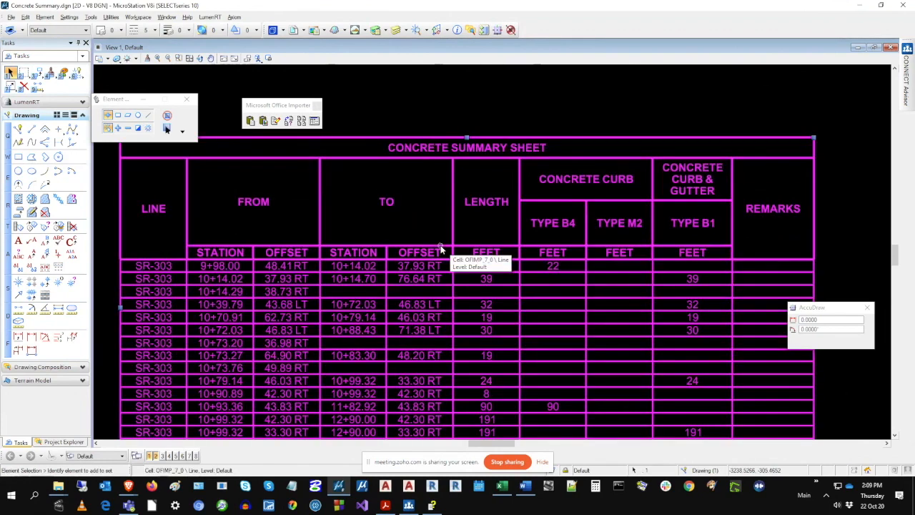
left_click_drag(441, 248, 462, 190)
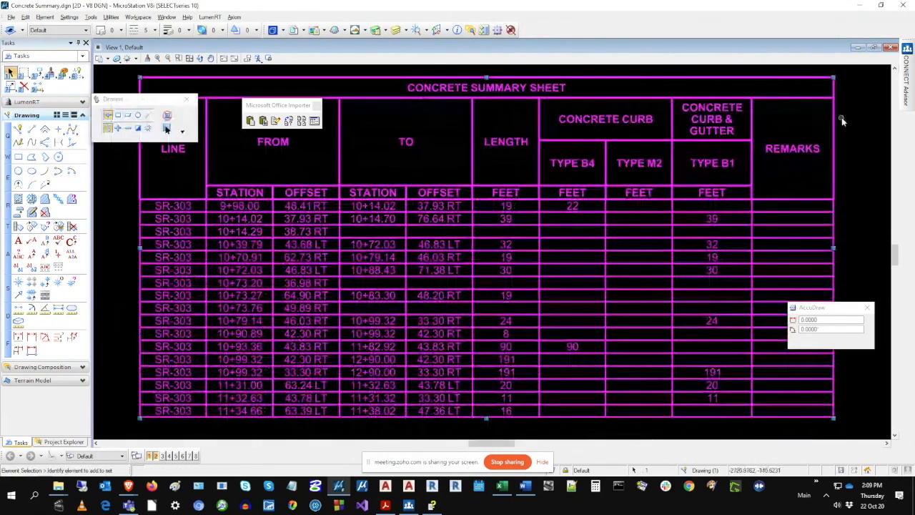
left_click(864, 124)
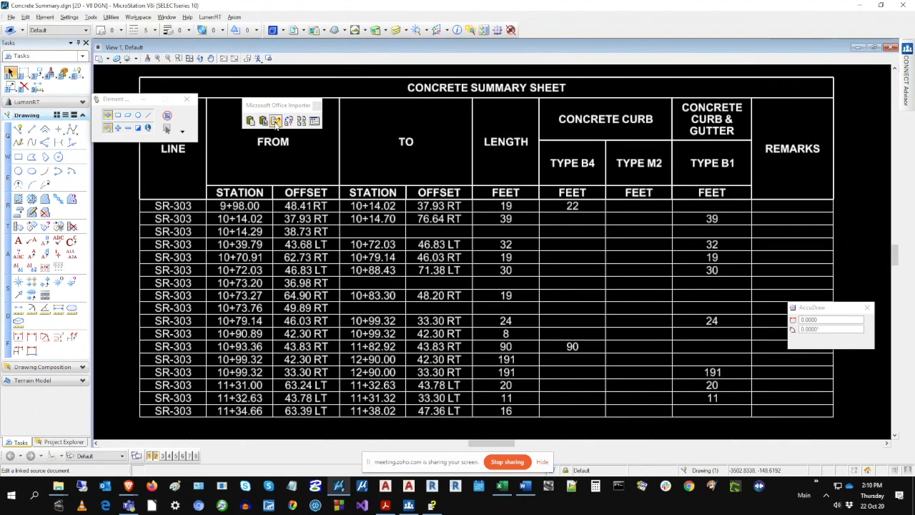
Step: Go to the linked Concrete Summary workbook in Excel and color the title and header text in rows 1 to 5 red
key("alt+Tab")
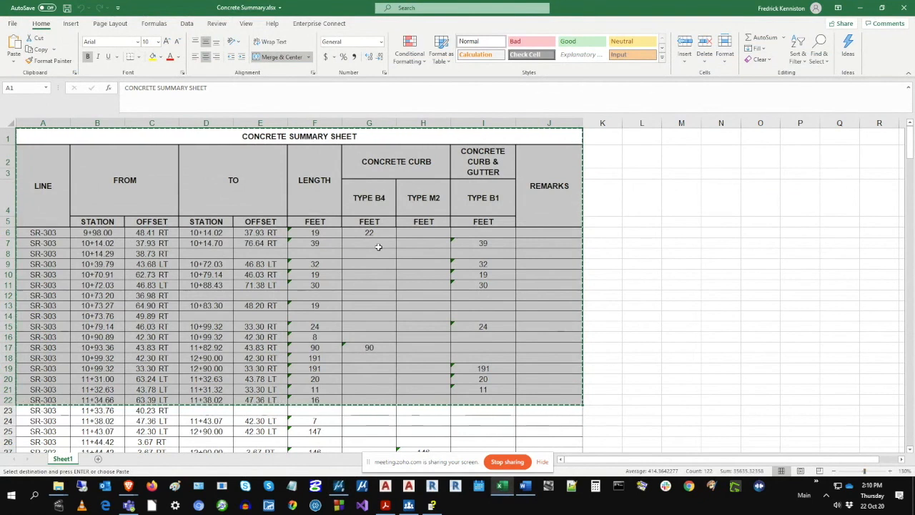
left_click_drag(229, 138, 231, 179)
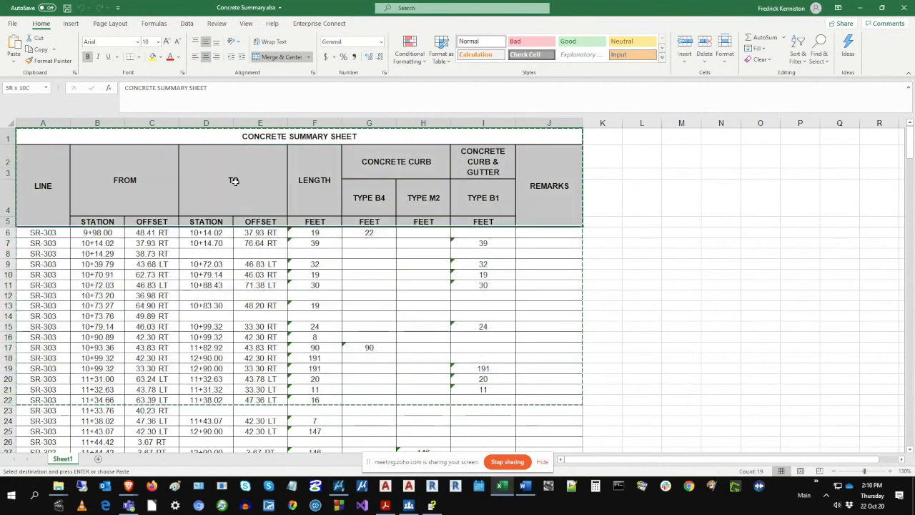
left_click(170, 58)
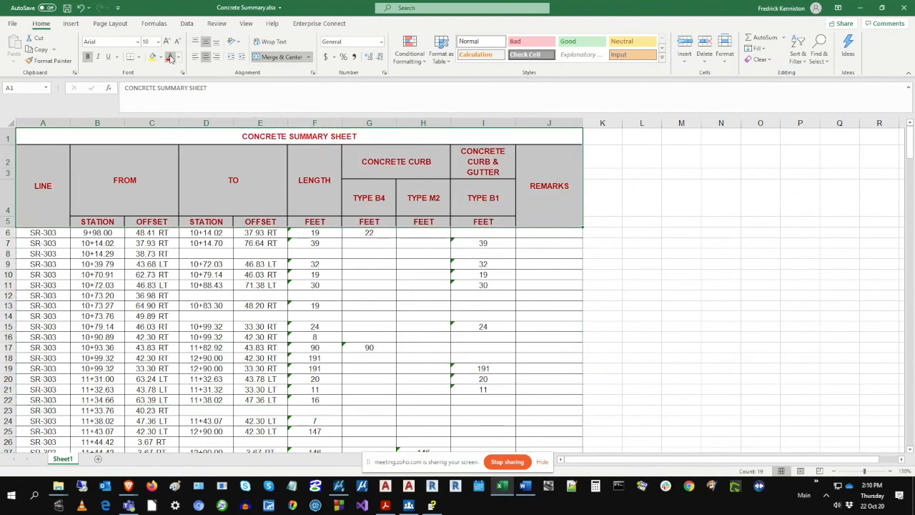
Step: Replace the LINE value in cell A6 with 555 and save the workbook
left_click(64, 234)
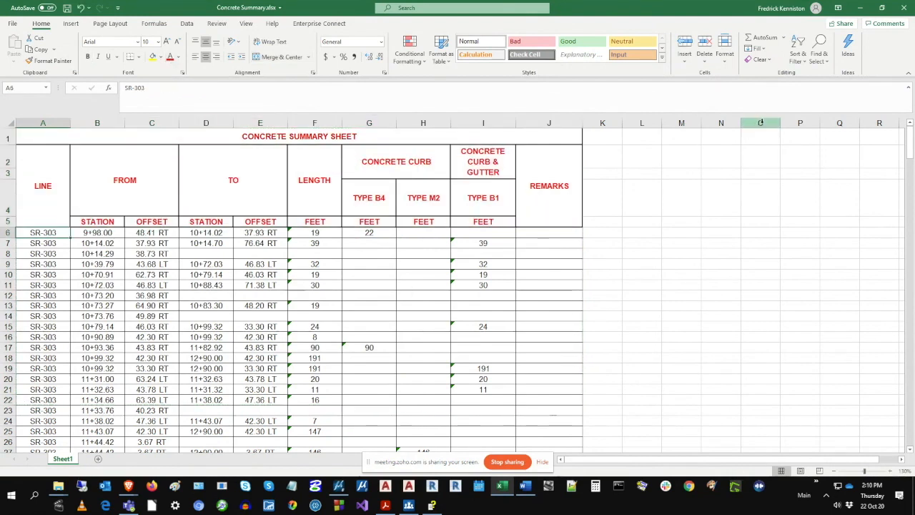
type("555")
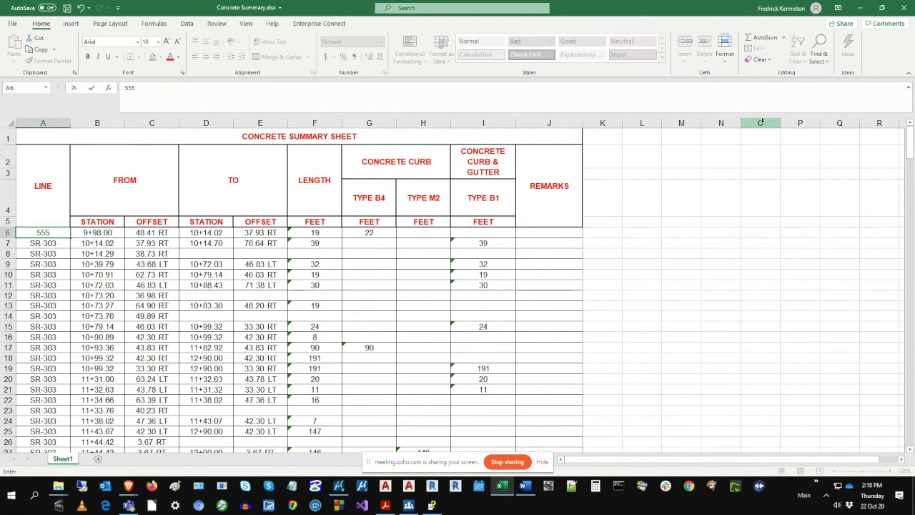
key("Tab")
left_click(67, 8)
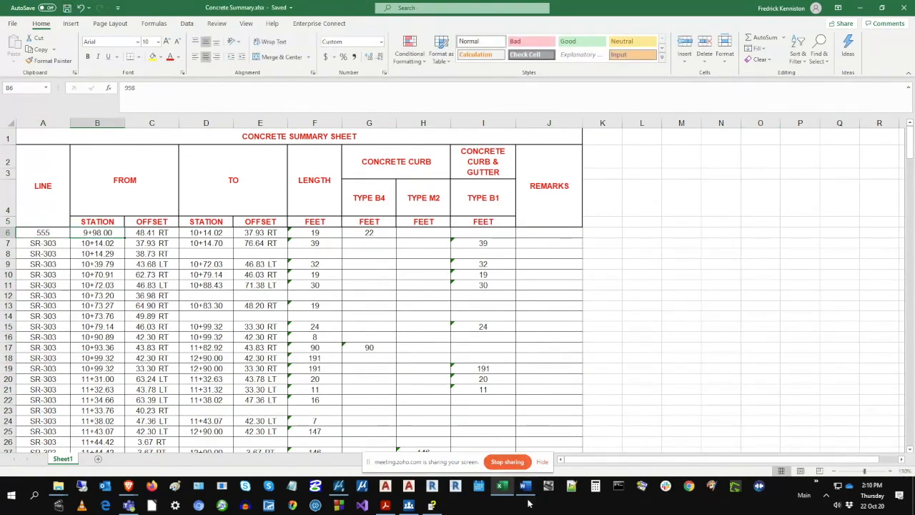
Step: Return to MicroStation, open the link manager for the pasted table, update it from its source, and move the dialog lower
left_click(343, 495)
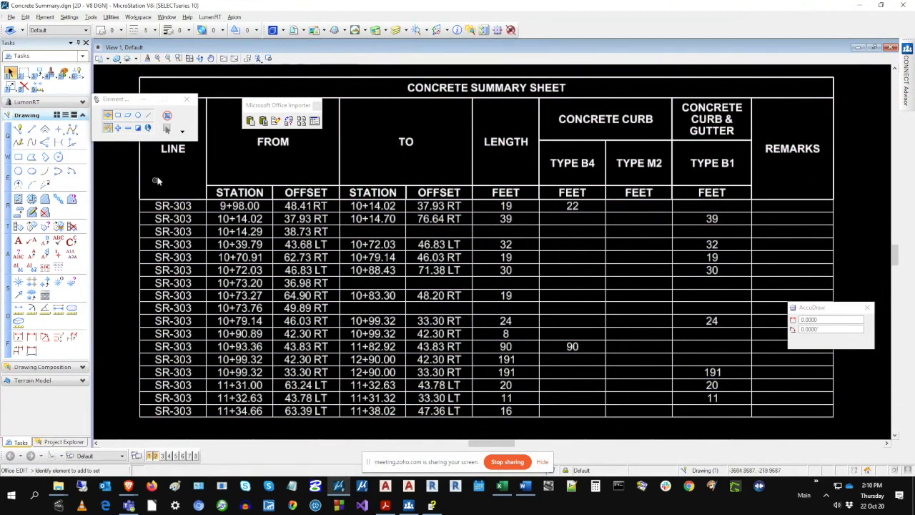
left_click(288, 121)
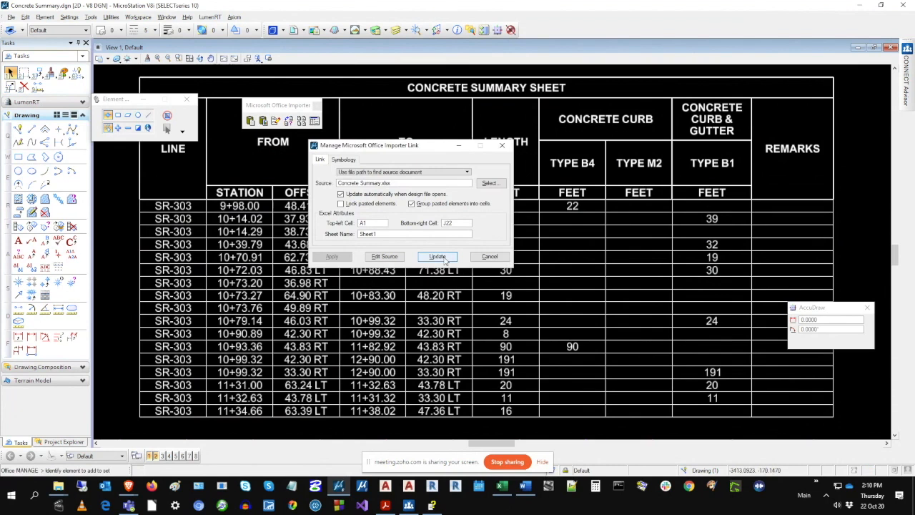
left_click(444, 259)
left_click_drag(443, 147, 473, 234)
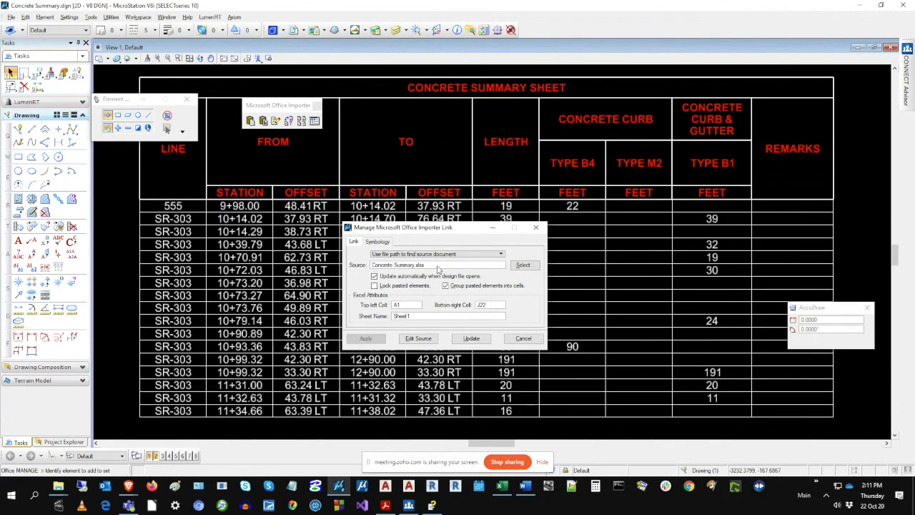
Step: Examine the link's source document setting and its file selection for Concrete Summary.xlsx, leaving without changing the source
left_click_drag(438, 266, 368, 267)
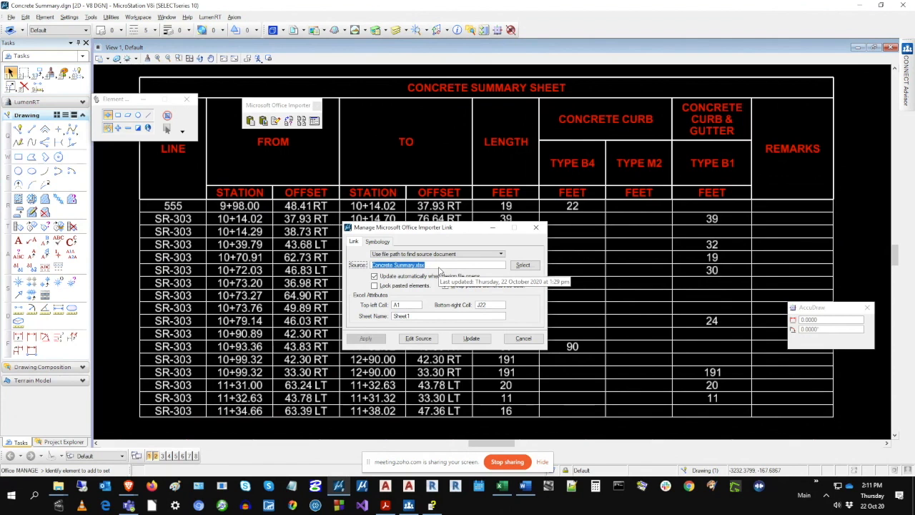
left_click(521, 266)
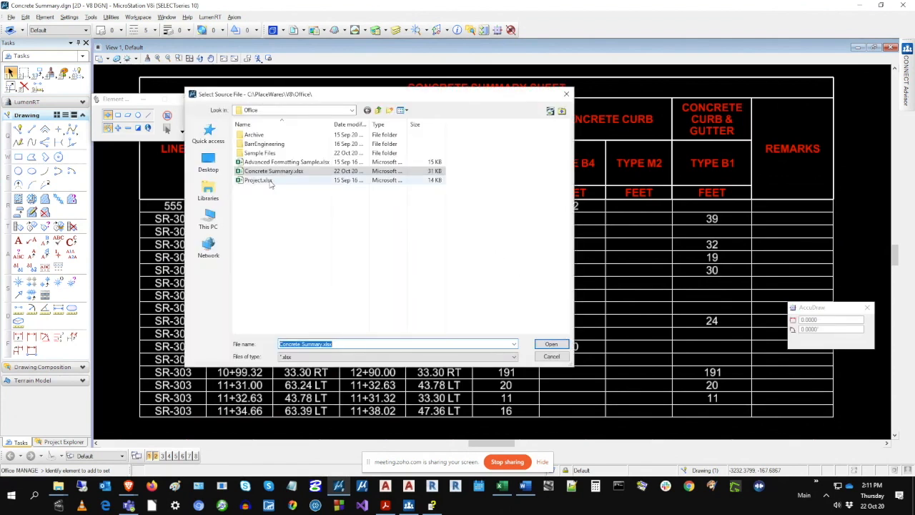
left_click(238, 172)
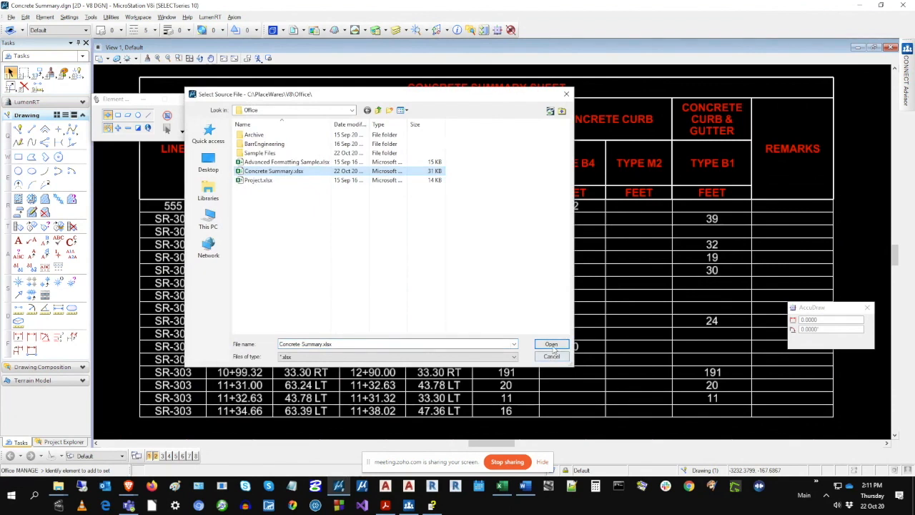
left_click(552, 357)
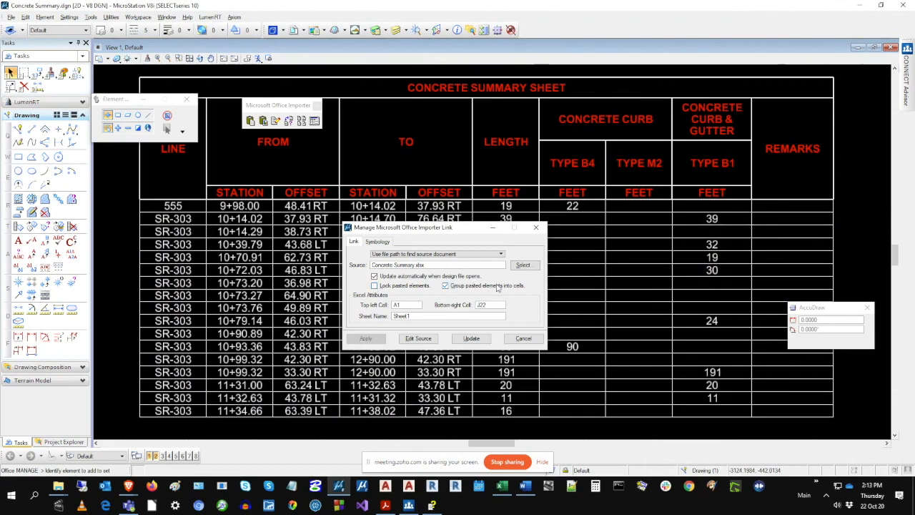
Step: Review the link's option for grouping pasted elements into cells and its top-left and bottom-right cell range, keeping their settings
left_click(446, 286)
left_click(448, 287)
double_click(397, 306)
double_click(499, 307)
left_click(490, 307)
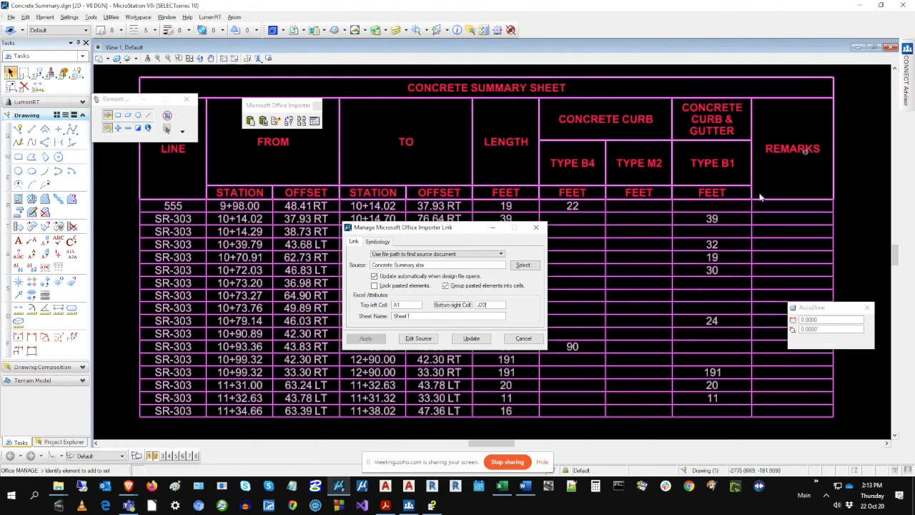
Step: Open the link's source workbook in Excel for editing, insert a blank column before column B, and save the workbook
left_click(419, 338)
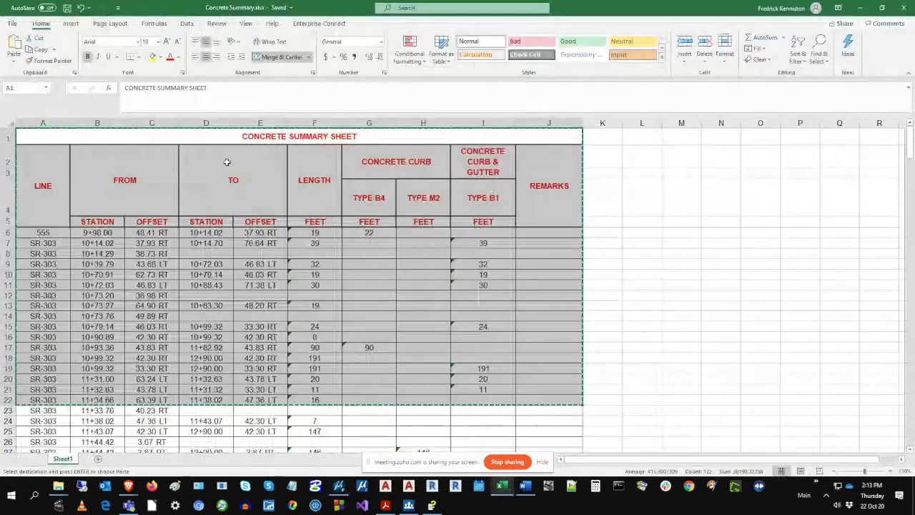
right_click(102, 126)
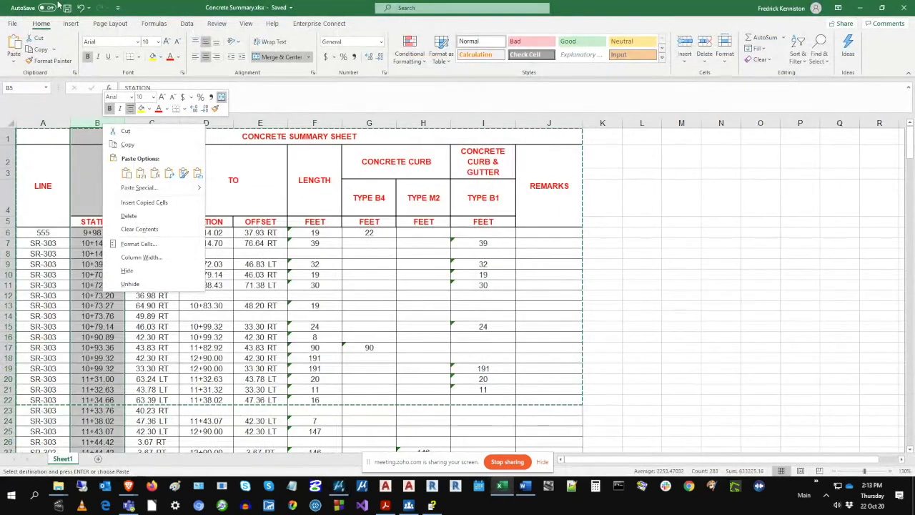
key("Escape")
key("Escape")
right_click(89, 123)
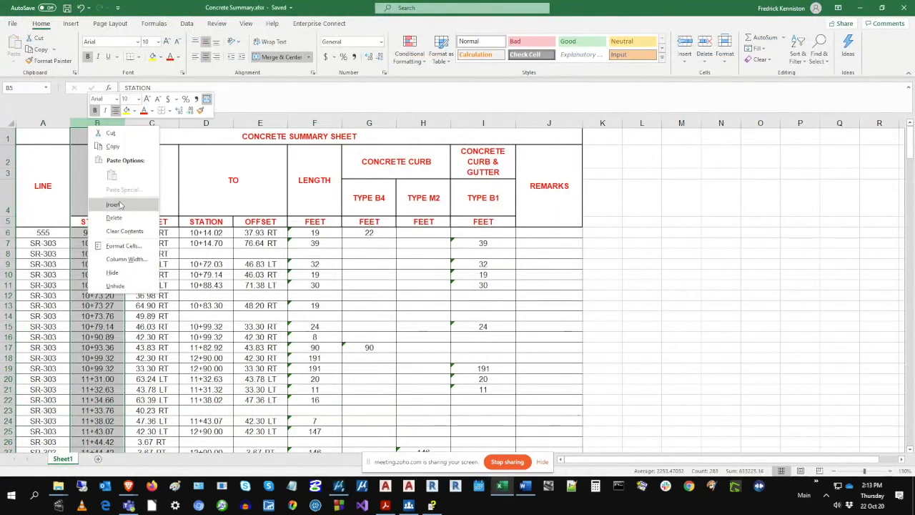
left_click(120, 202)
left_click(67, 8)
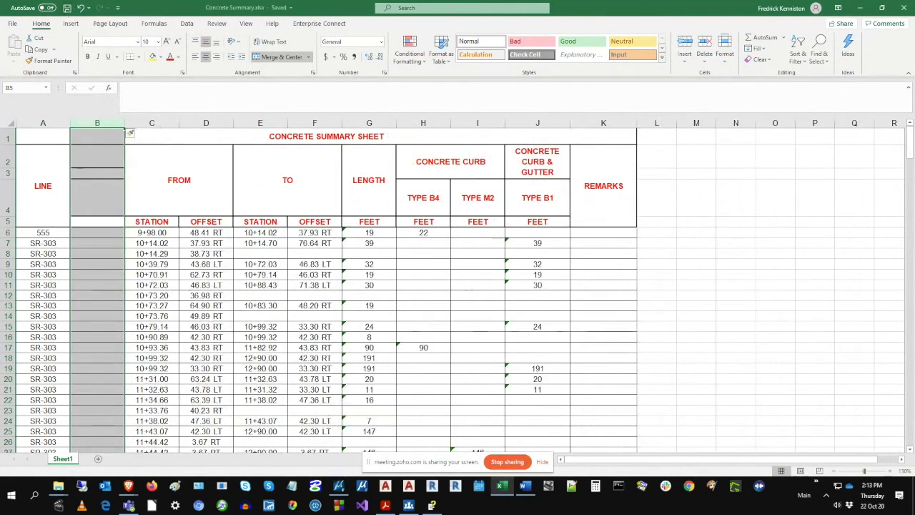
Step: Return to MicroStation and update the pasted table from its edited source workbook
left_click(340, 490)
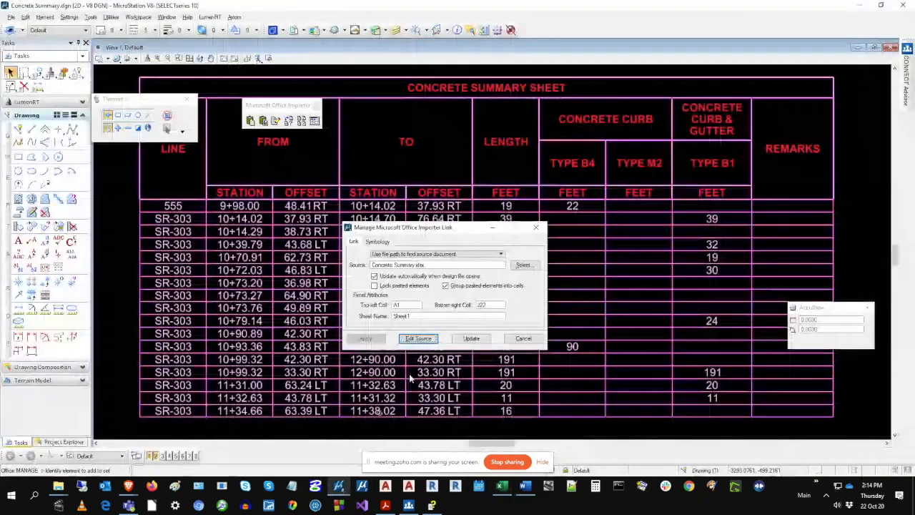
left_click(456, 341)
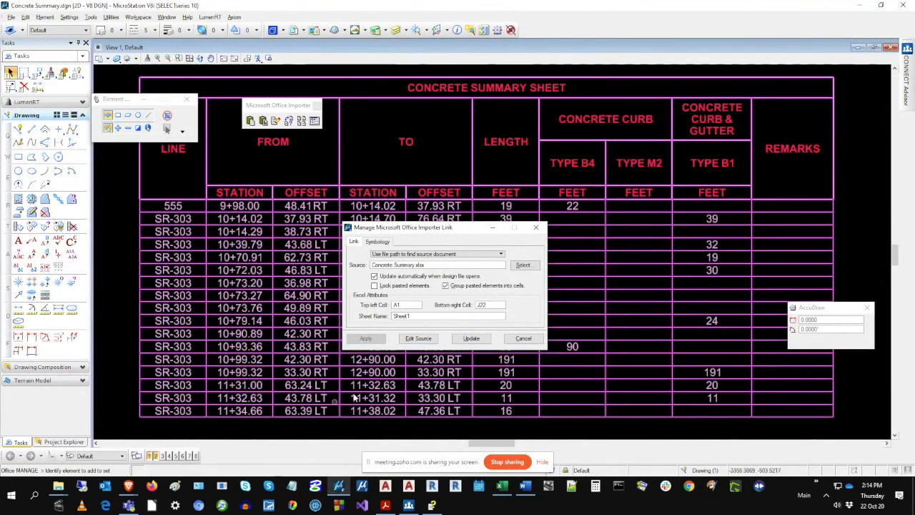
left_click(470, 340)
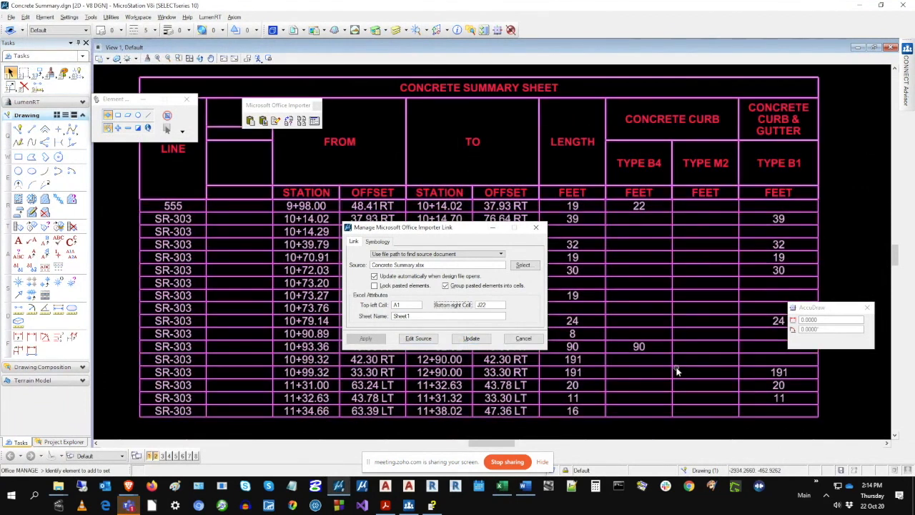
Step: Set the link's bottom-right cell to k22, apply the new range to the table, and close the link manager
key("BackSpace")
type("k")
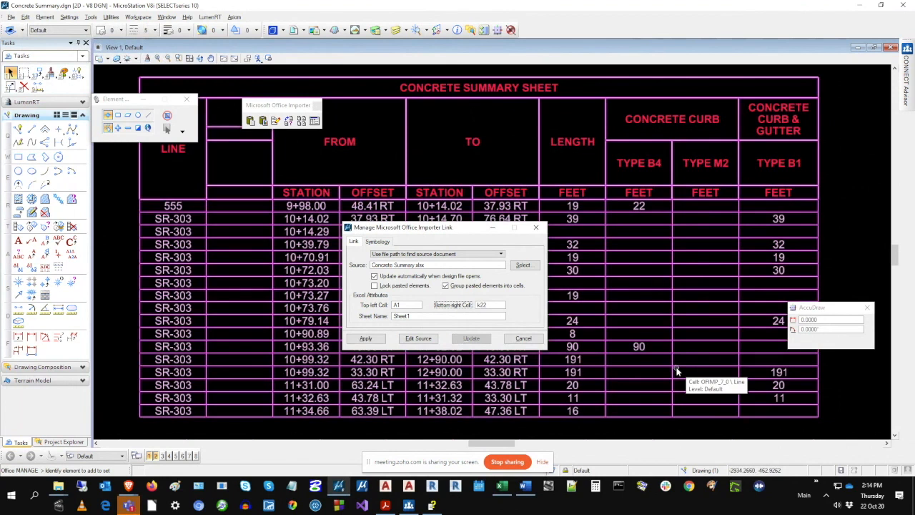
key("Tab")
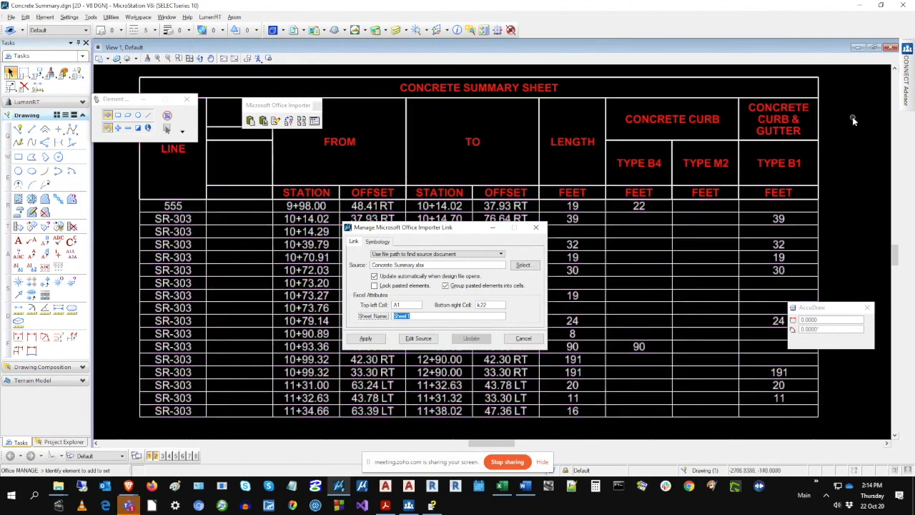
left_click(368, 339)
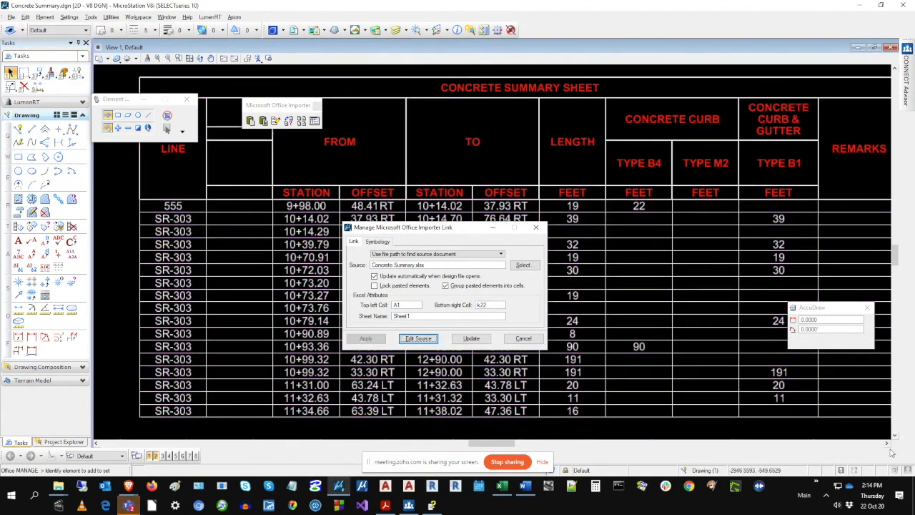
left_click(887, 444)
left_click(493, 306)
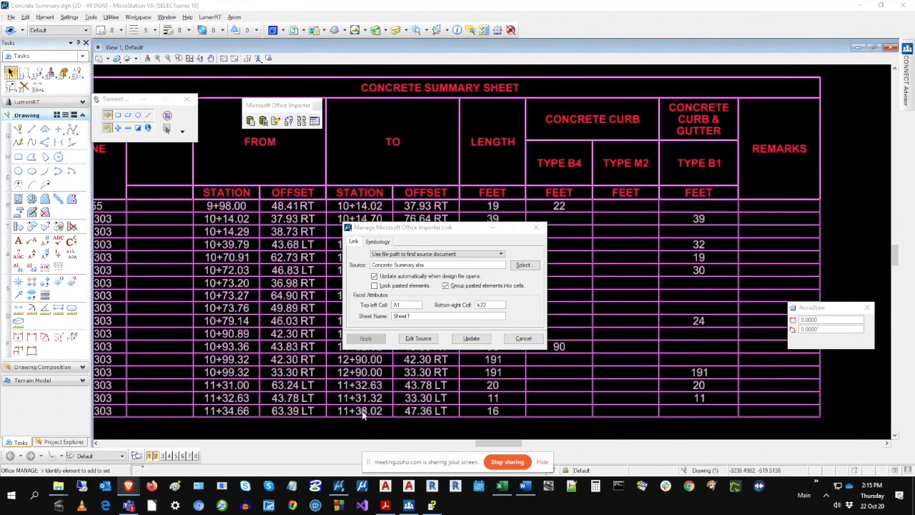
left_click(524, 338)
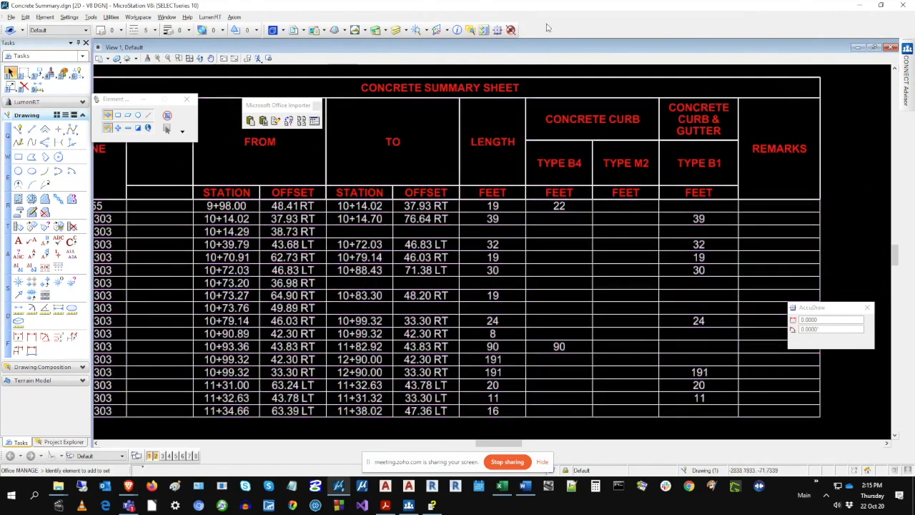
Step: Examine the Constructions display setting in the view attributes of View 1
left_click(190, 58)
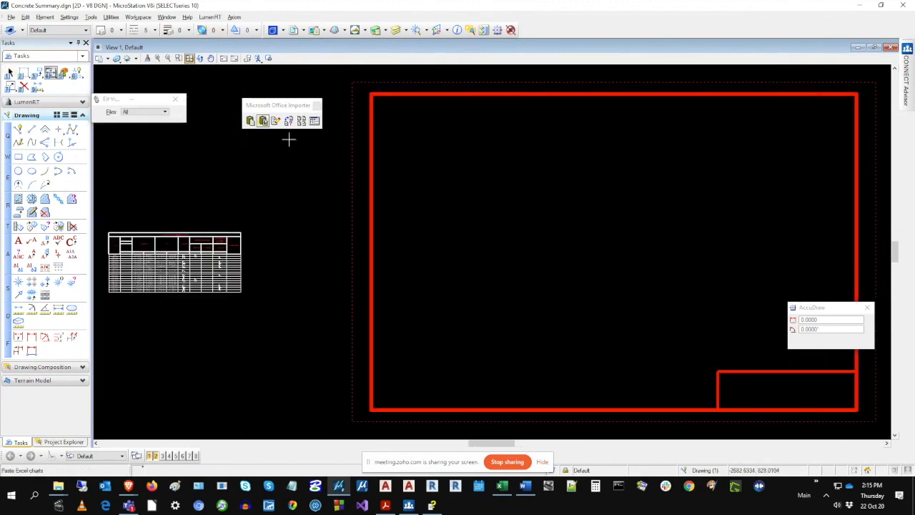
left_click(97, 444)
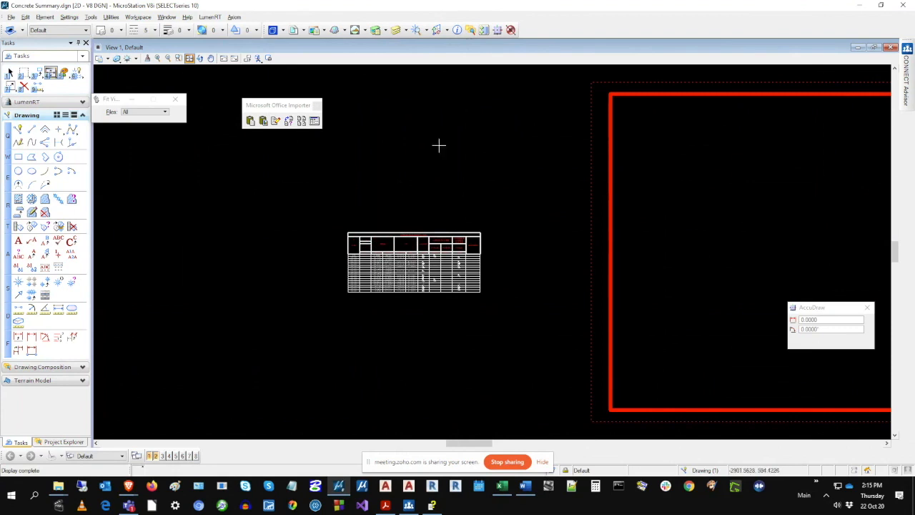
scroll(349, 221, "up", 2)
scroll(360, 247, "up", 4)
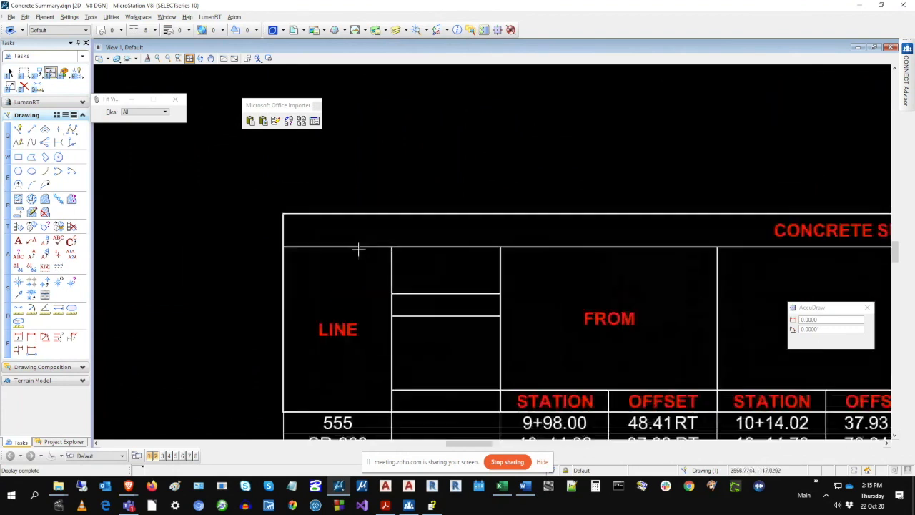
left_click(100, 47)
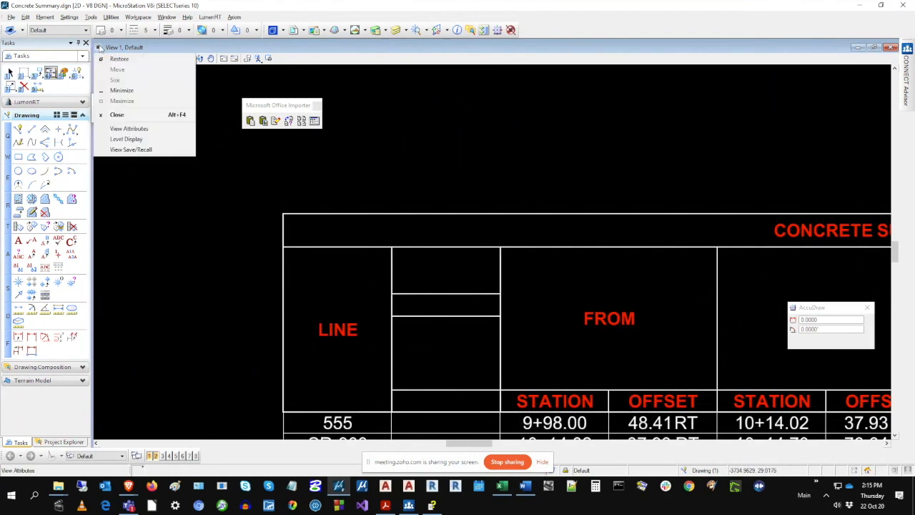
left_click(128, 129)
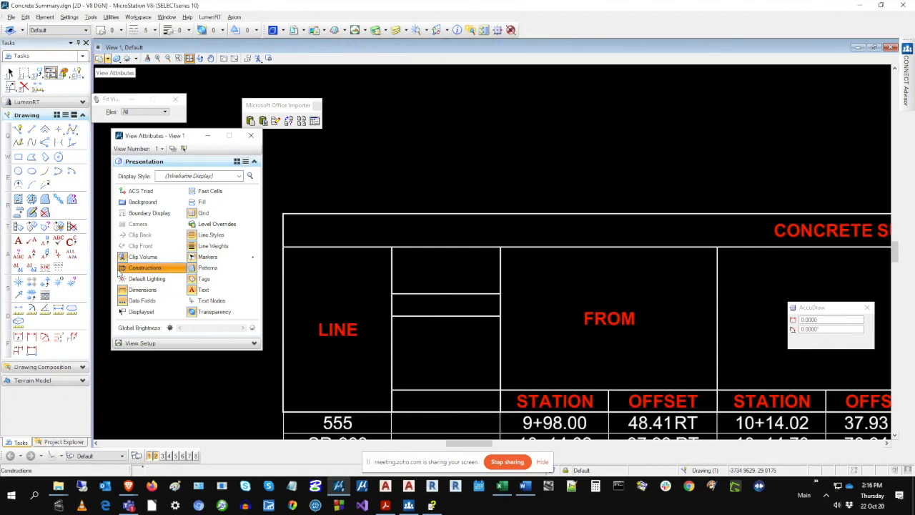
left_click(251, 137)
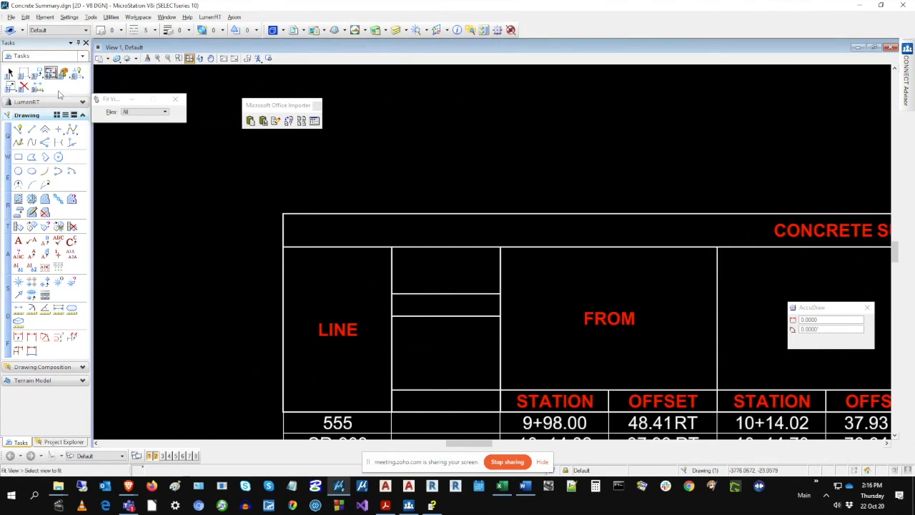
Step: Drop the pasted table's cell with the key-in "drop complex" and move the top and left border lines away from the table's corner
left_click(10, 73)
left_click(302, 216)
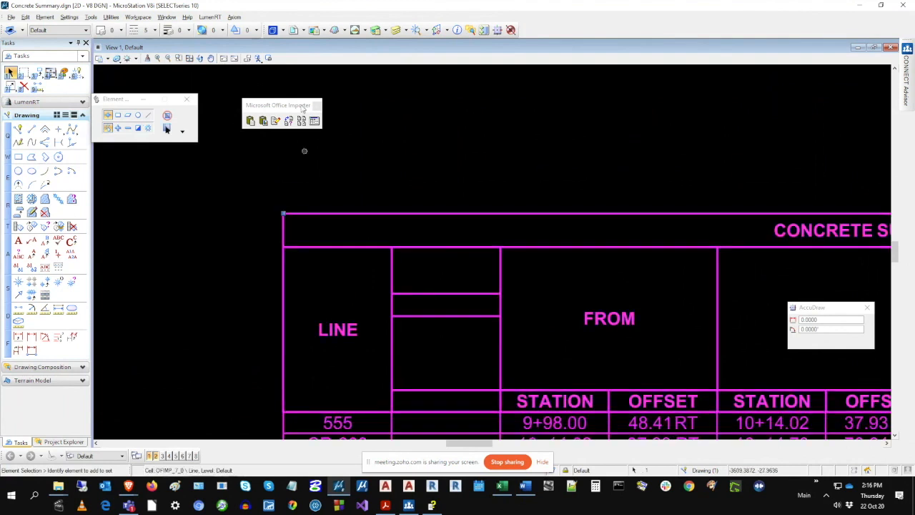
left_click(111, 17)
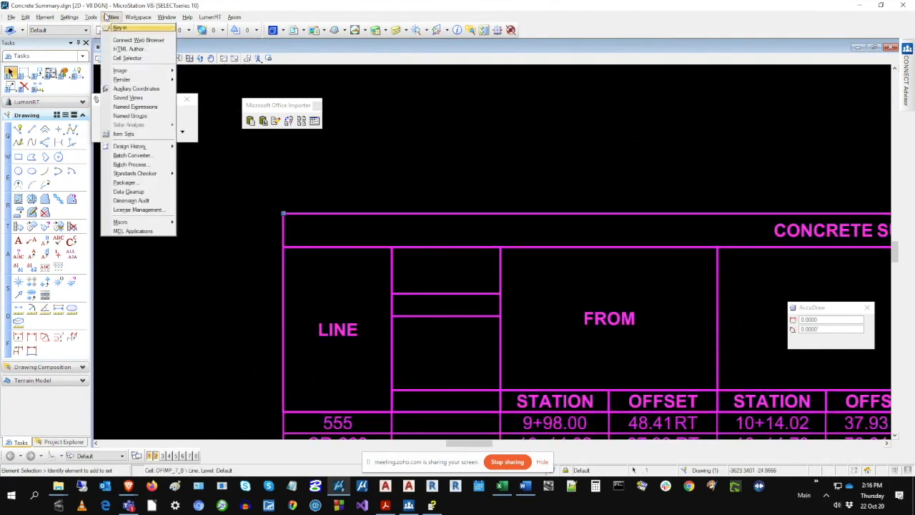
left_click(119, 27)
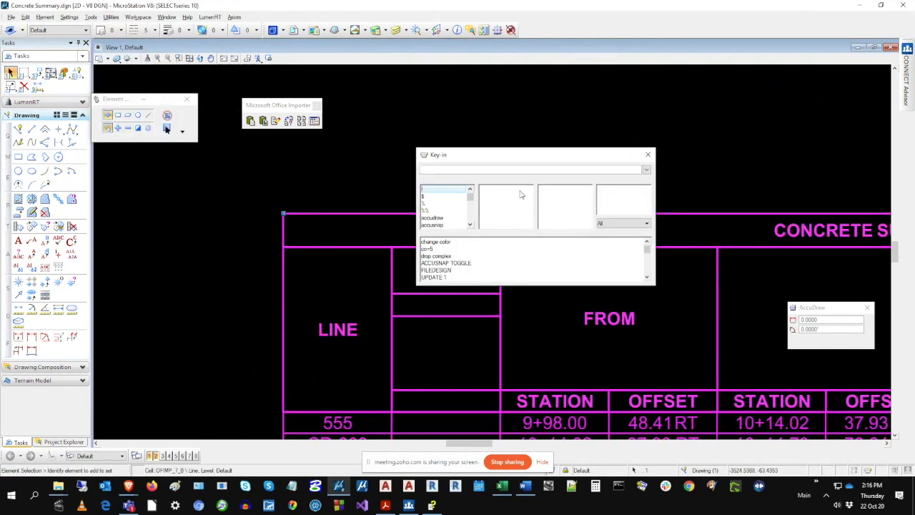
type("drop ")
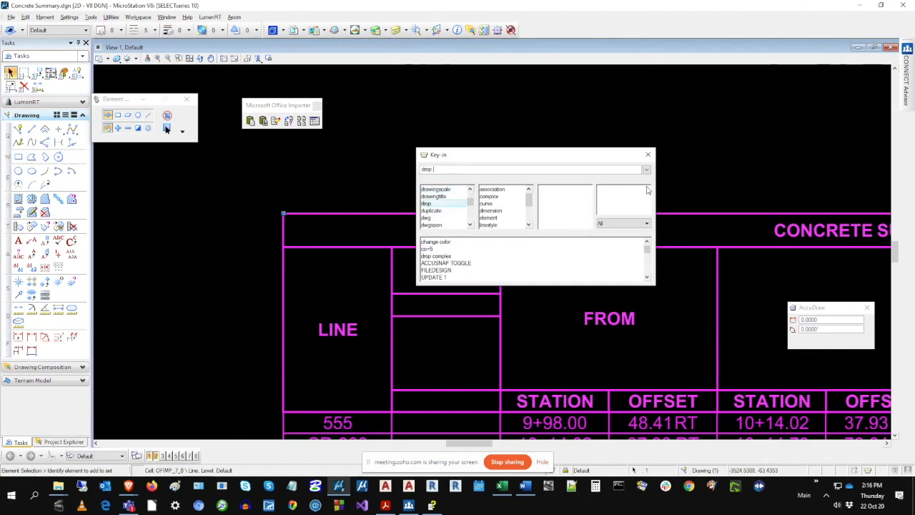
type("complxx")
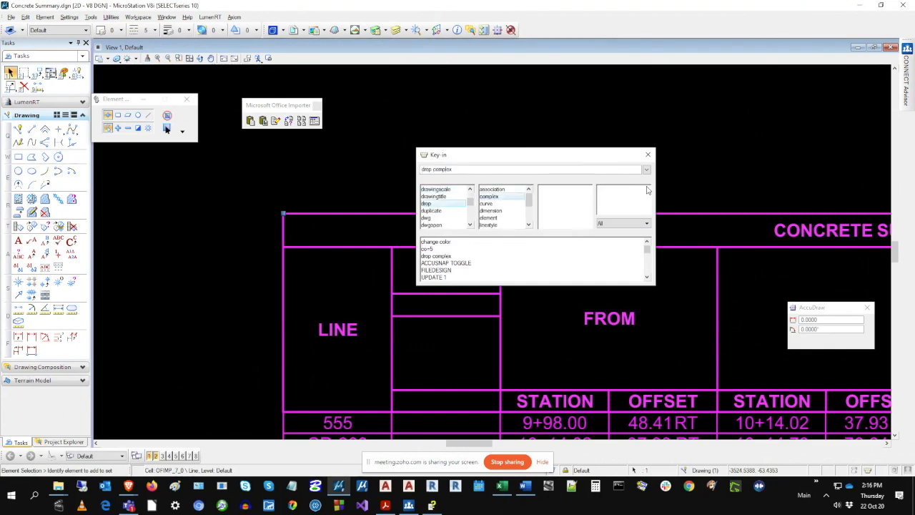
key("Return")
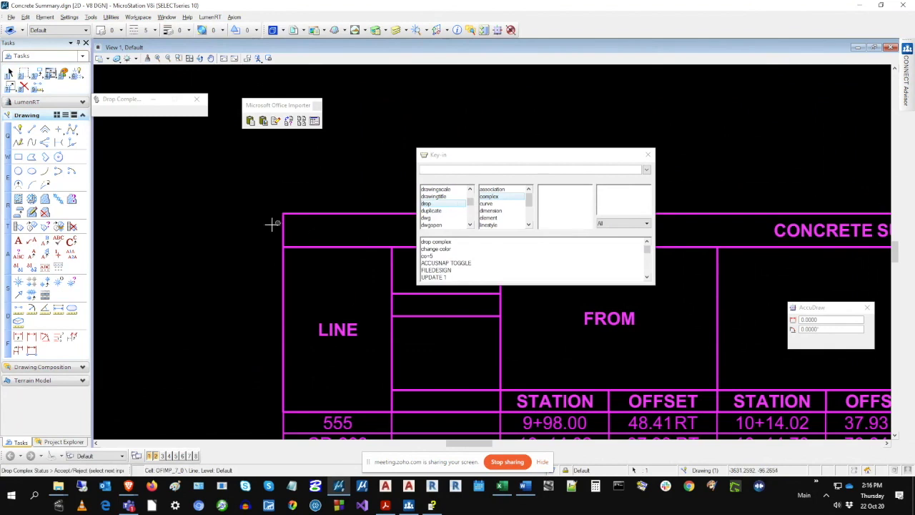
left_click(249, 228)
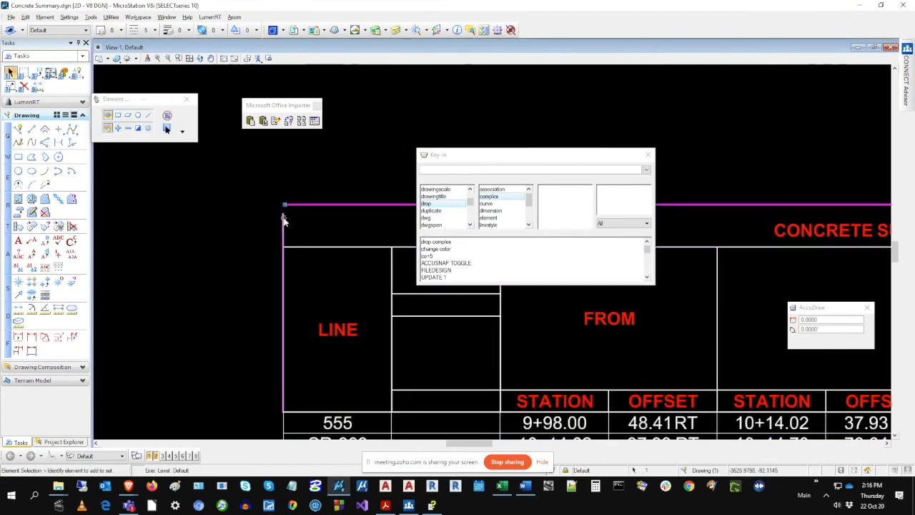
left_click_drag(281, 220, 276, 223)
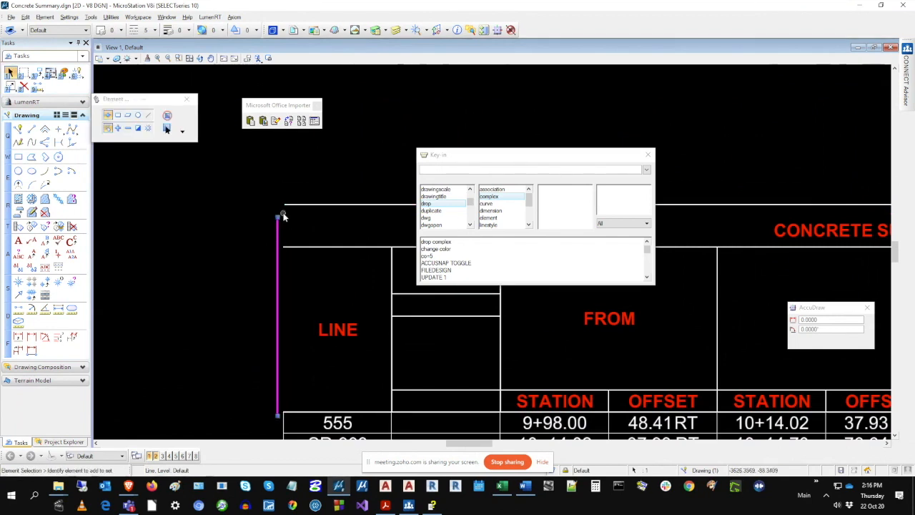
Step: Select the small point at the table's top-left corner and examine its element properties, including class and start and end coordinates
scroll(283, 213, "up", 3)
scroll(283, 214, "up", 3)
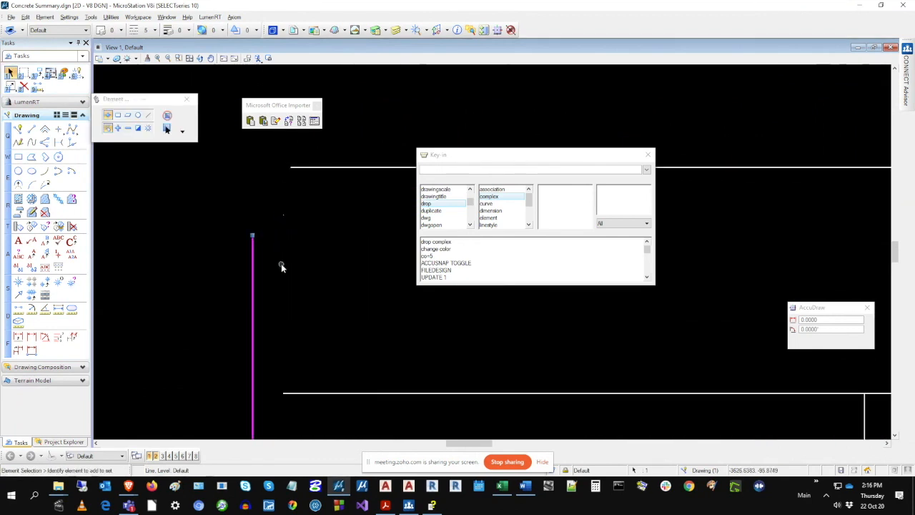
left_click(283, 215)
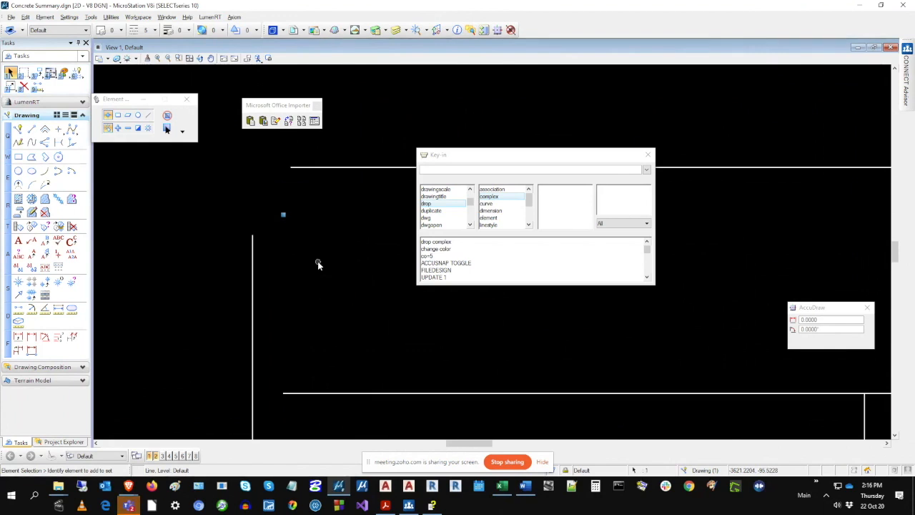
right_click(284, 217)
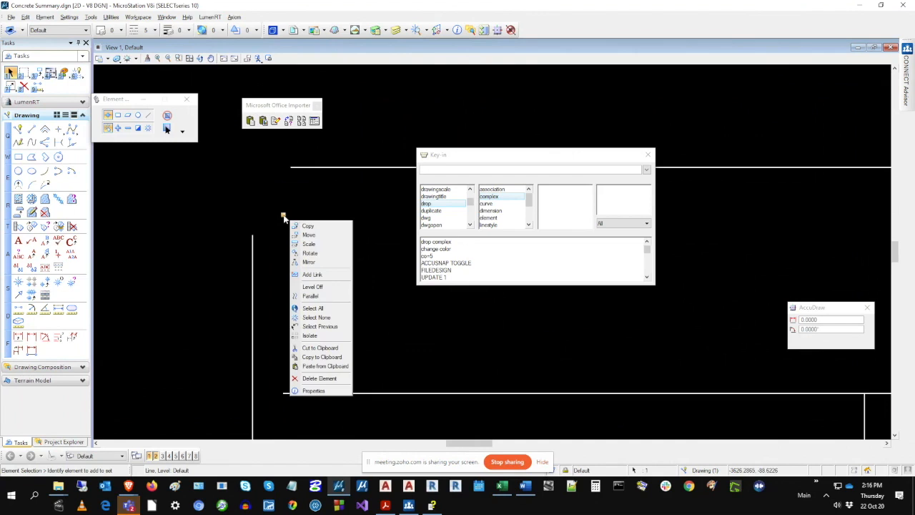
left_click(331, 391)
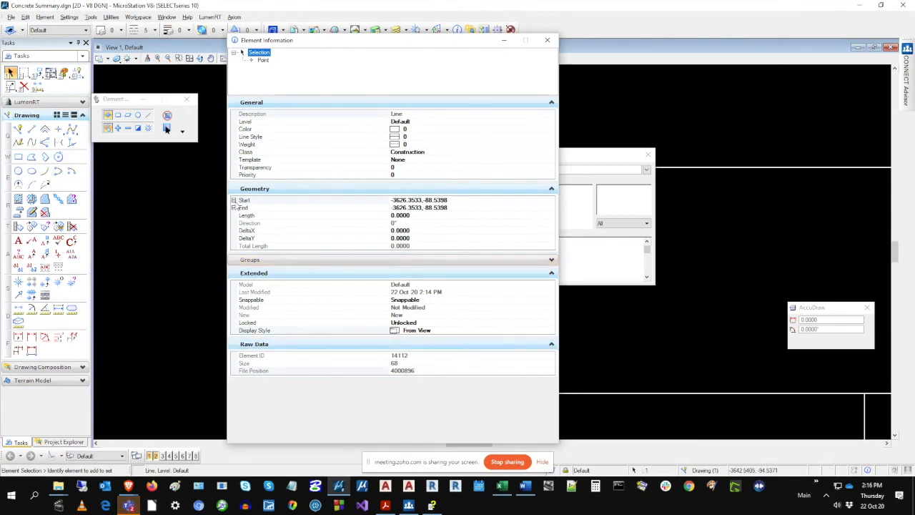
left_click(234, 201)
left_click(233, 223)
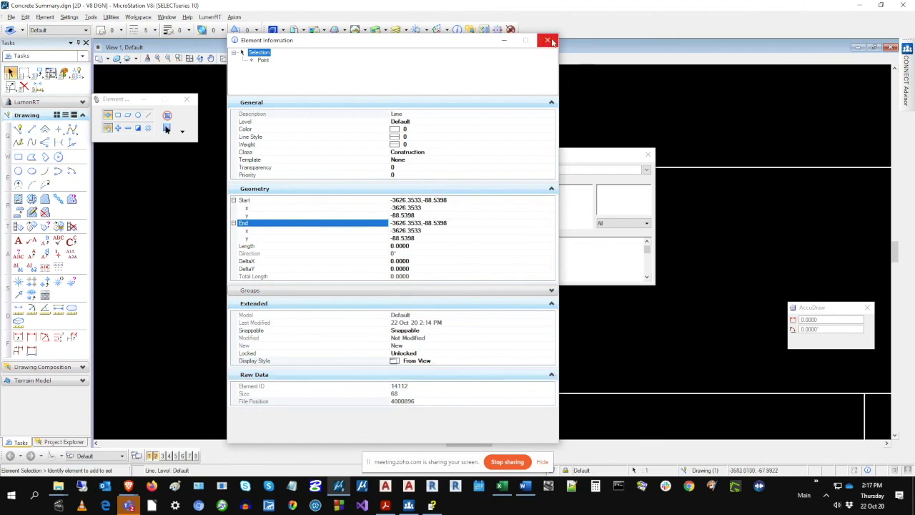
left_click(263, 60)
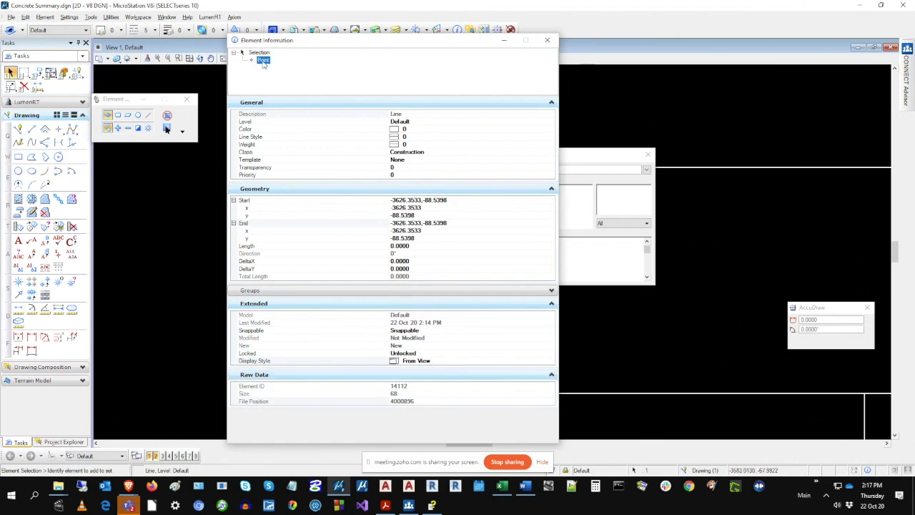
left_click(552, 40)
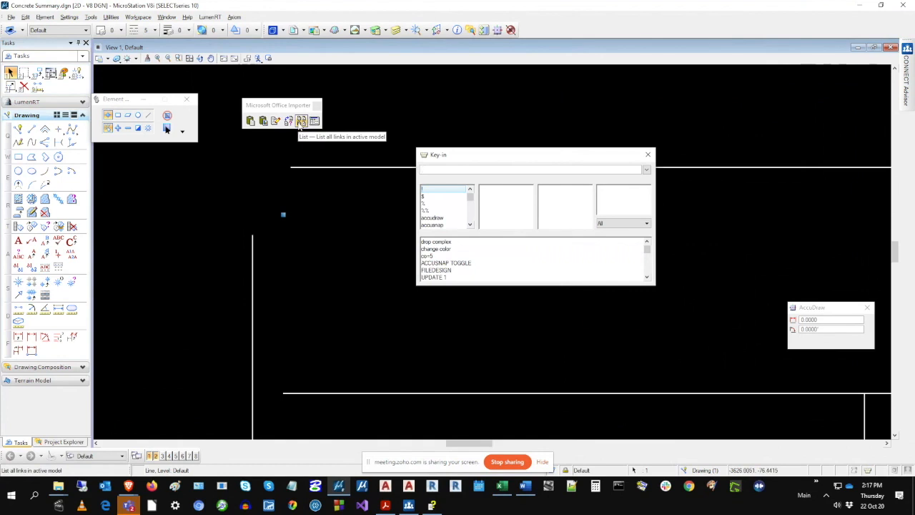
Step: List all Microsoft Office Importer links in the active model to check for remaining links, and close the list
left_click(300, 121)
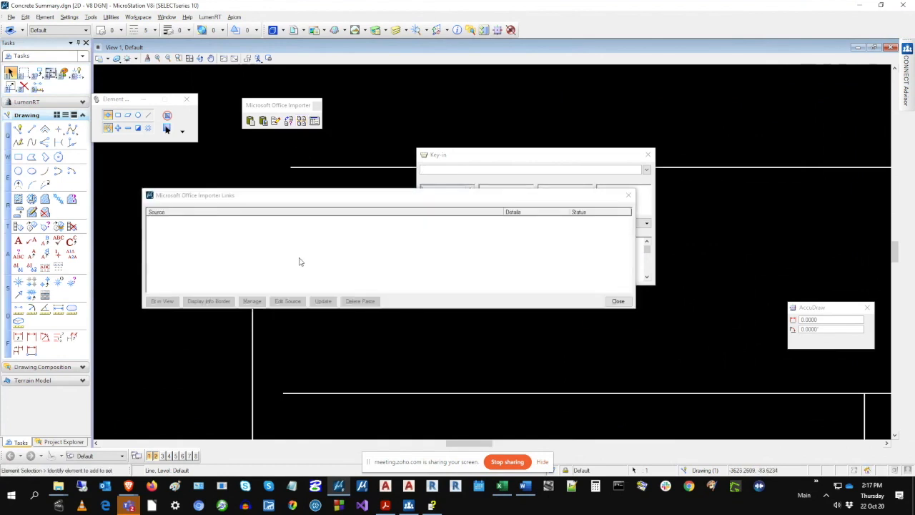
left_click(628, 195)
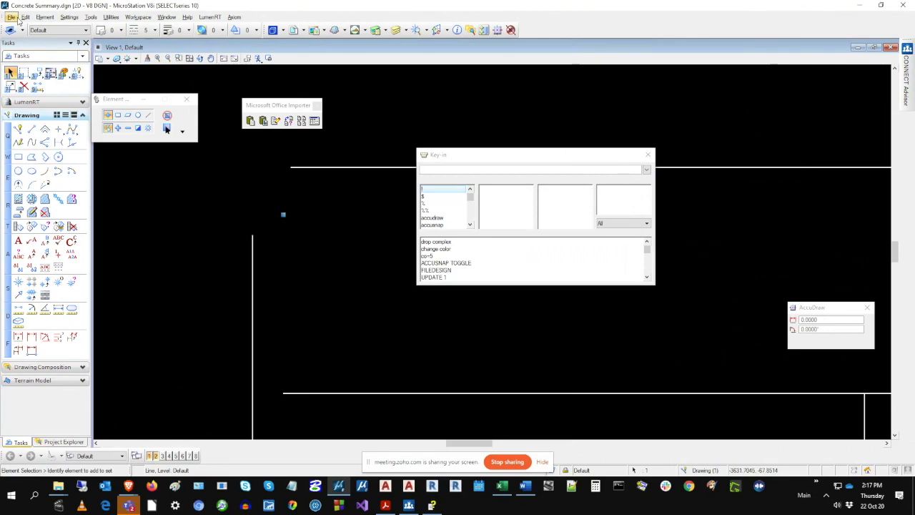
Step: Undo the two border line moves and the drop of the pasted table's cell
left_click(26, 17)
left_click(26, 26)
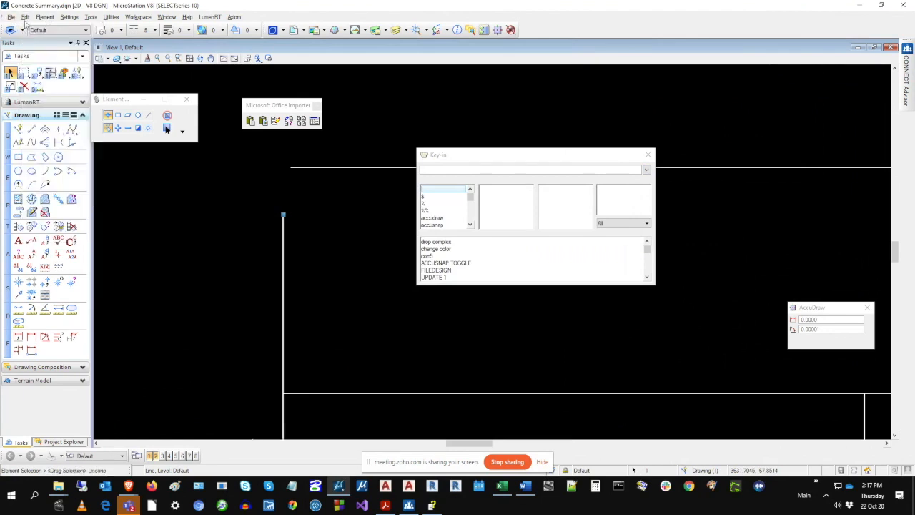
left_click(25, 16)
left_click(26, 26)
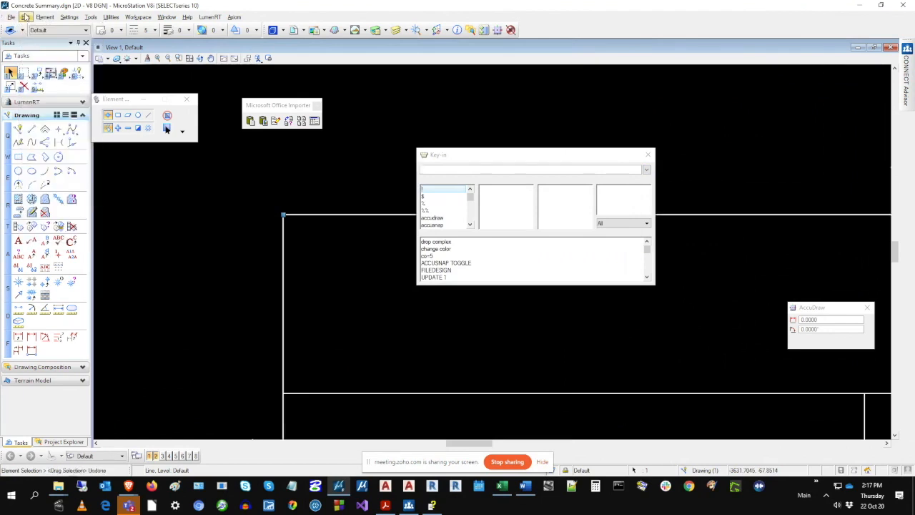
left_click(25, 16)
left_click(25, 27)
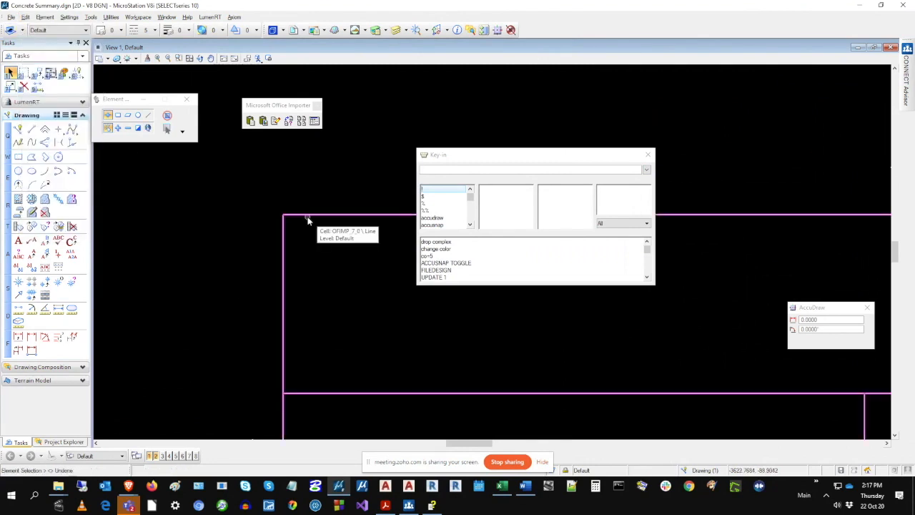
Step: List the Microsoft Office Importer links, display the info border for the Concrete Summary.xlsx link, and close the key-in window
left_click(120, 117)
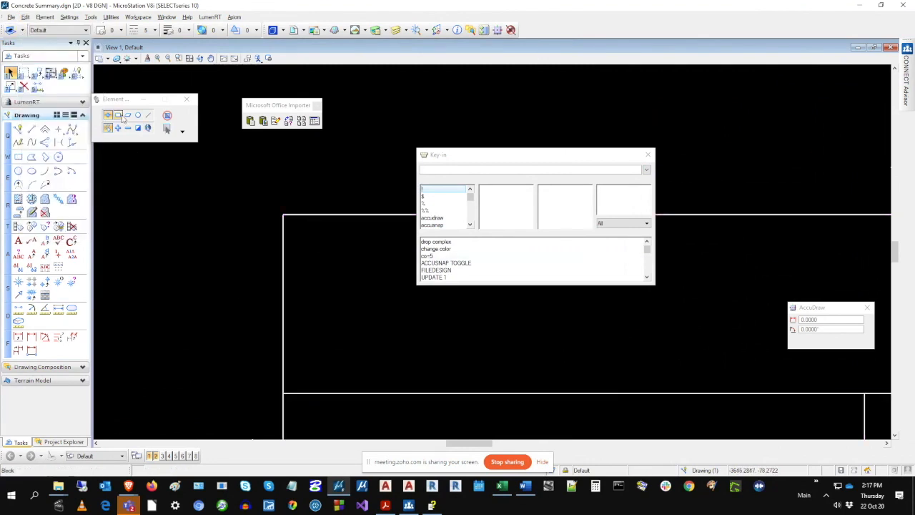
left_click(297, 120)
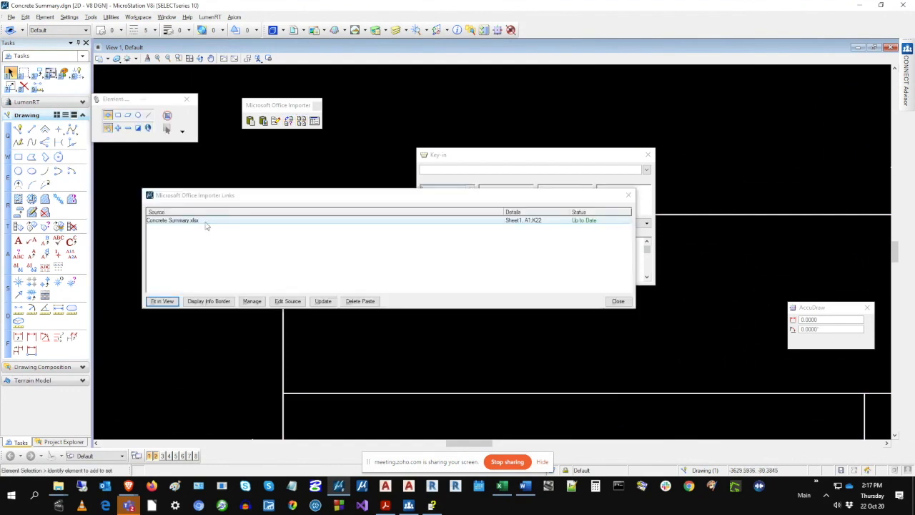
left_click(205, 301)
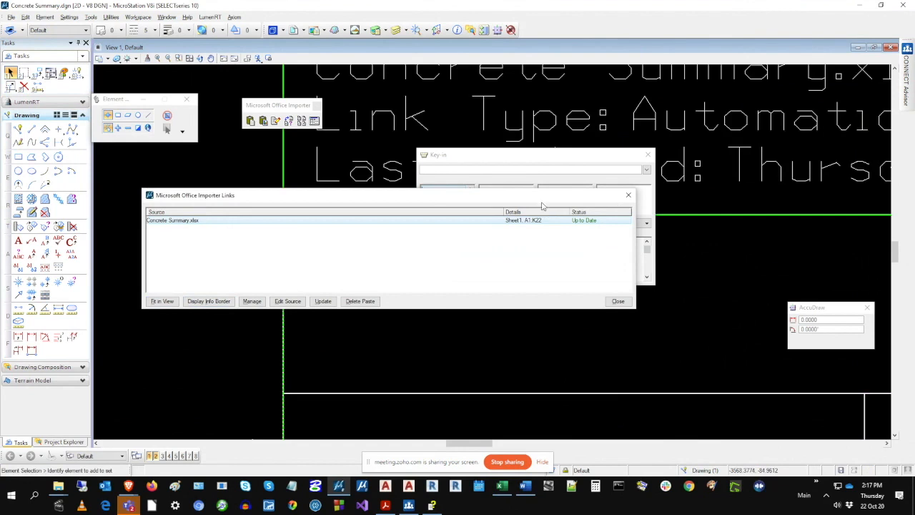
scroll(882, 187, "down", 2)
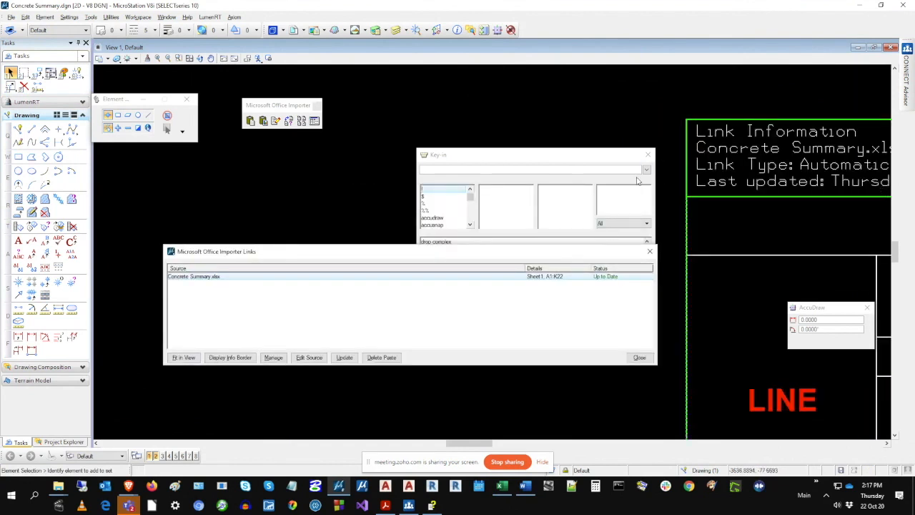
left_click(648, 154)
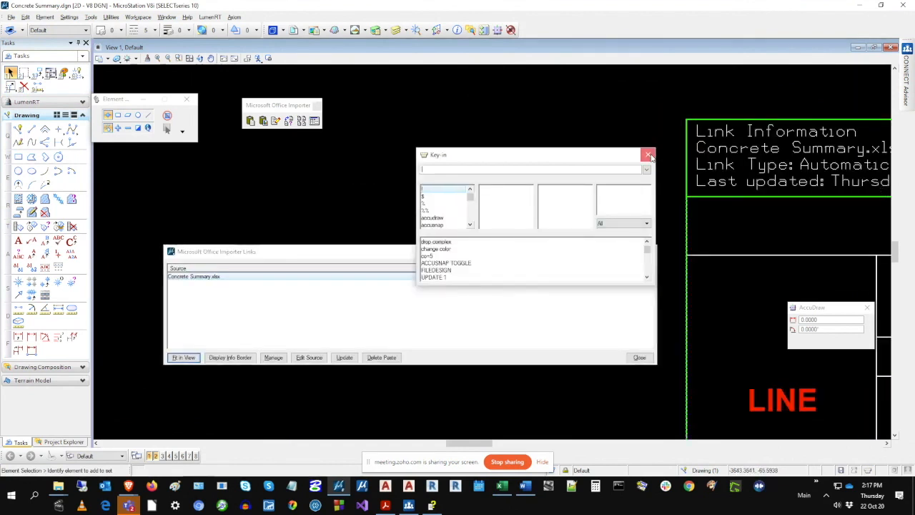
Step: Examine the link information block above the table, with the floating tool windows moved clear of it
left_click(189, 59)
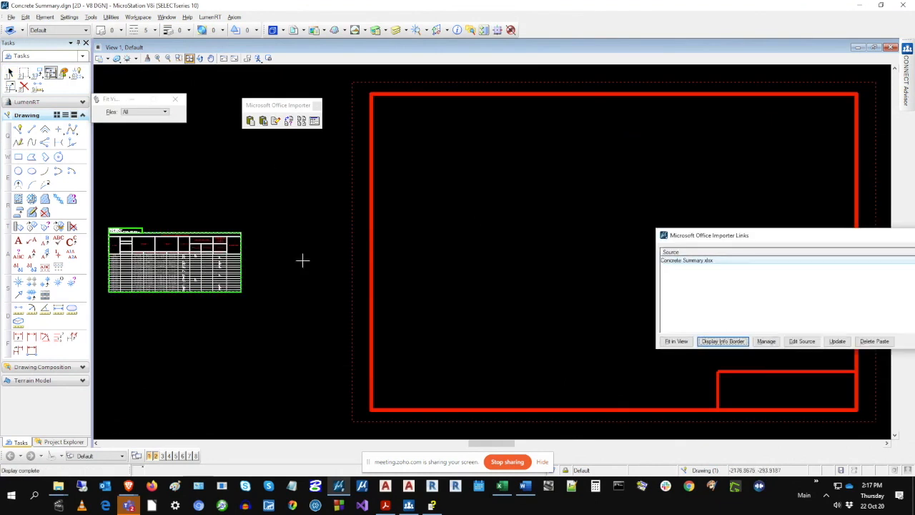
scroll(100, 258, "up", 7)
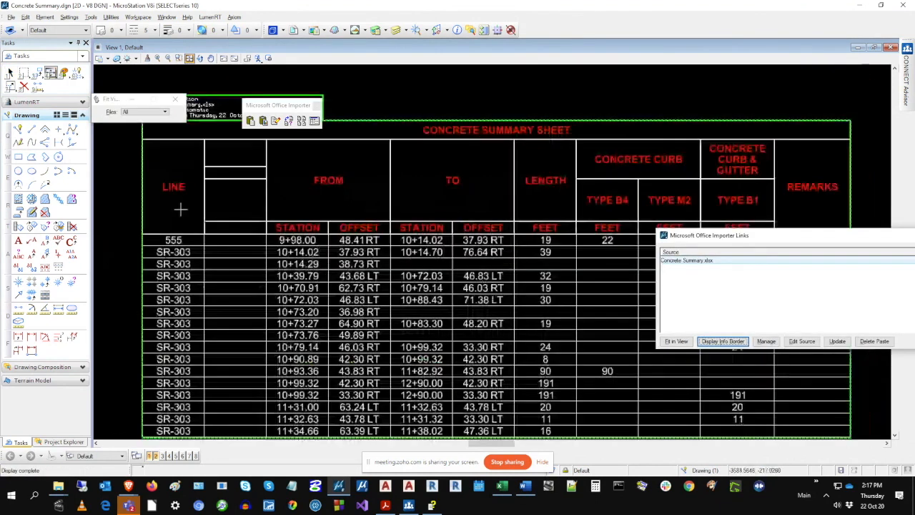
left_click_drag(113, 101, 101, 263)
left_click_drag(290, 103, 448, 86)
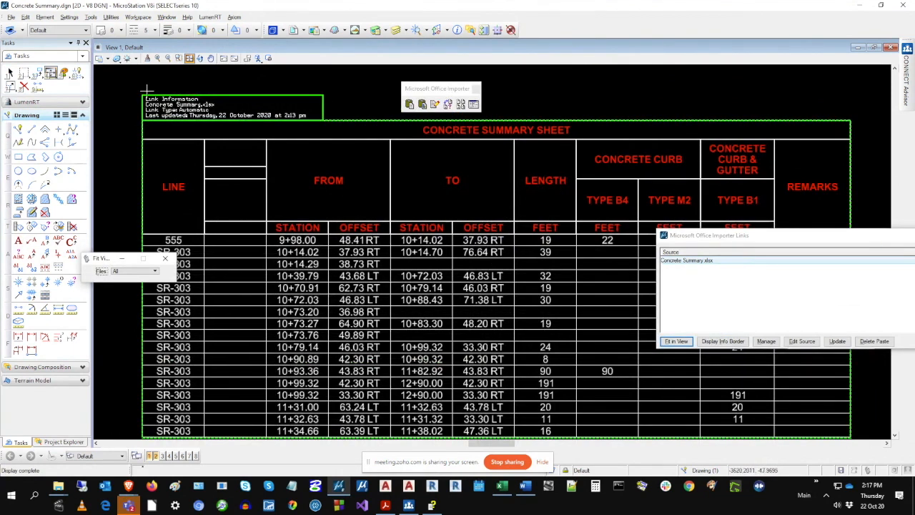
scroll(141, 90, "up", 2)
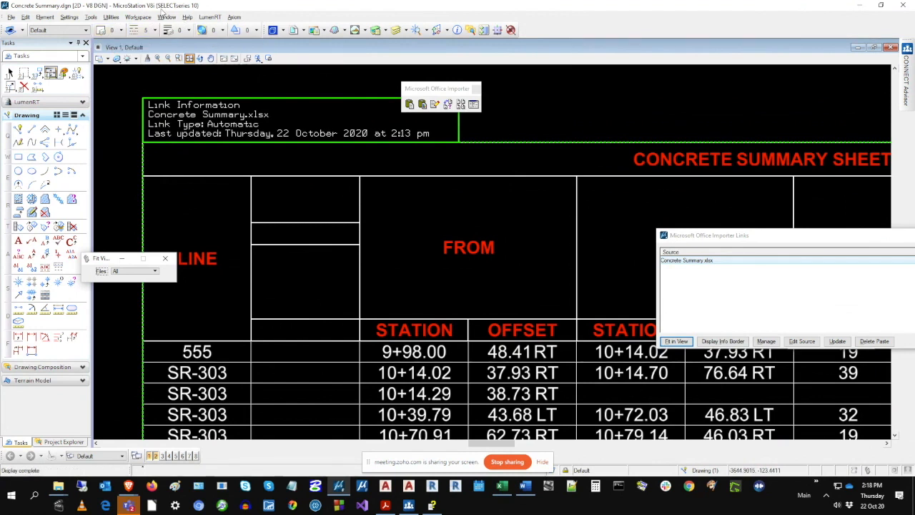
Step: Examine the tags of the office_ole_link and office_ole_link_1 tag sets, and close the tag set definitions
left_click(50, 17)
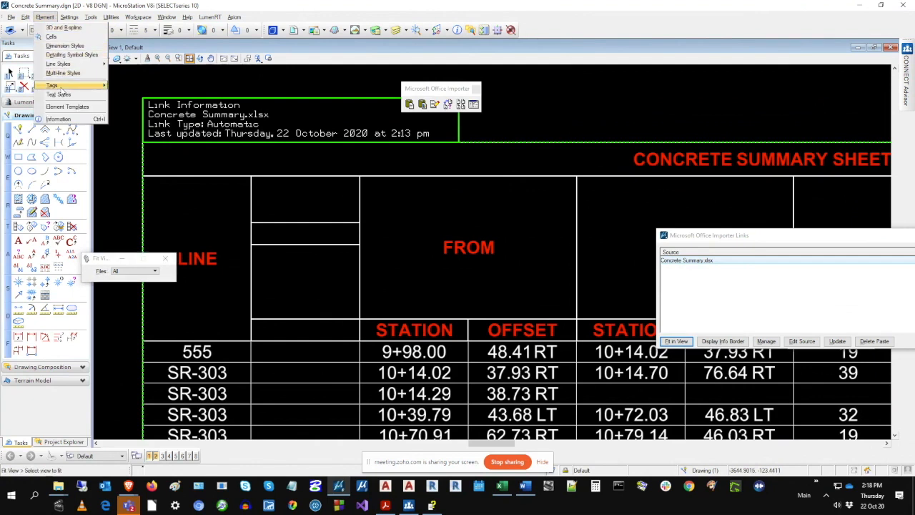
mouse_move(91, 86)
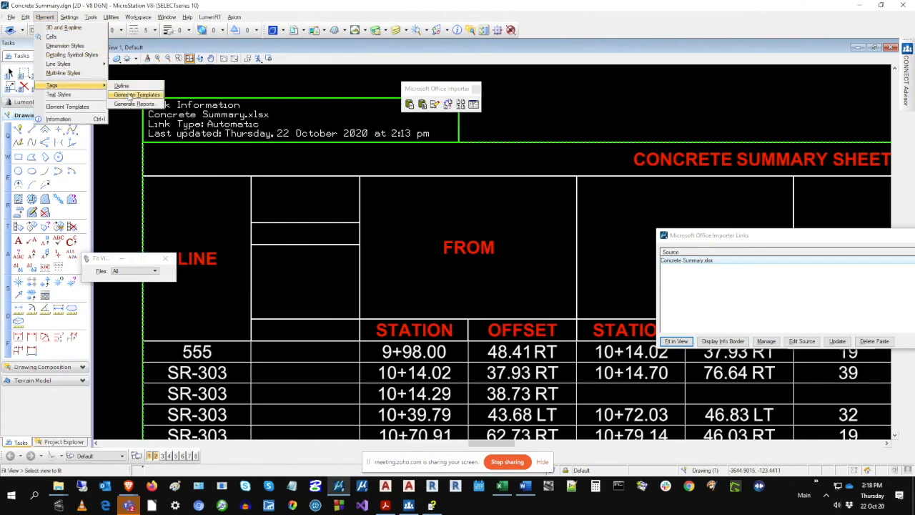
left_click(121, 86)
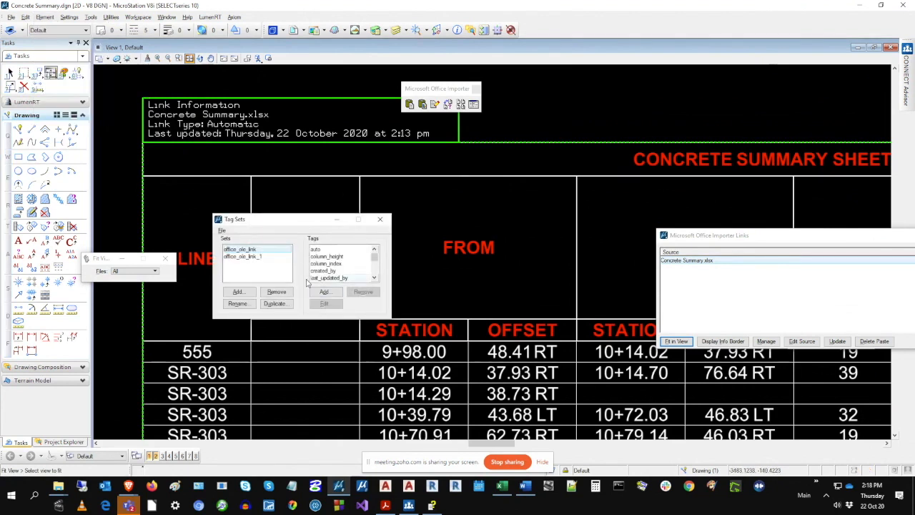
left_click(267, 257)
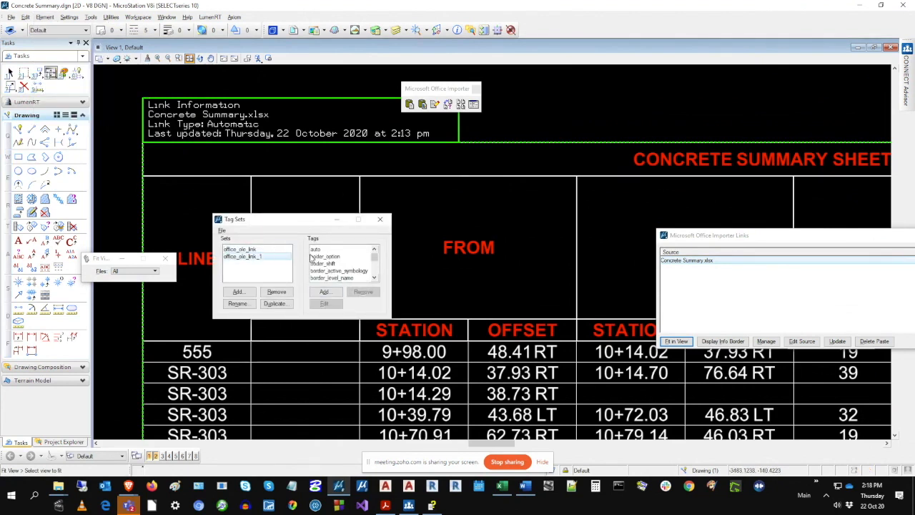
left_click(271, 247)
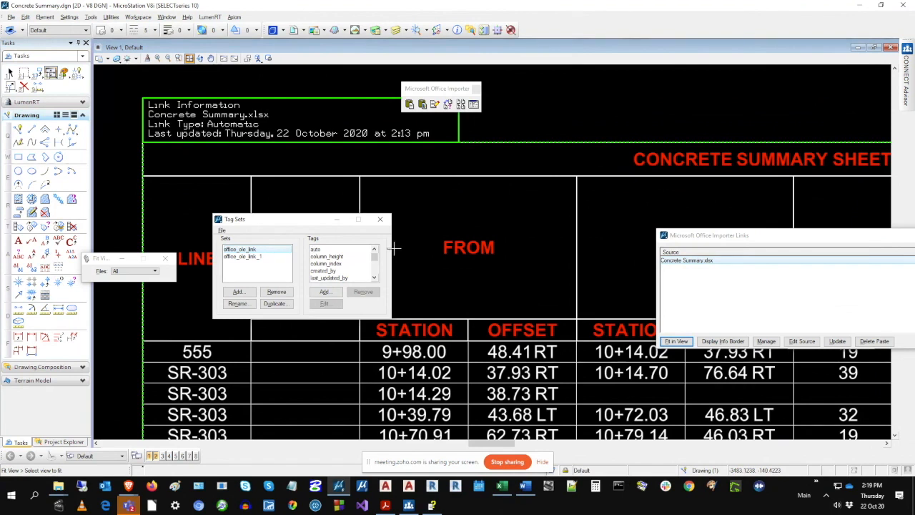
left_click(383, 221)
Step: Close the Microsoft Office Importer links list and bring an empty area of the drawing below the table into view
left_click(758, 275)
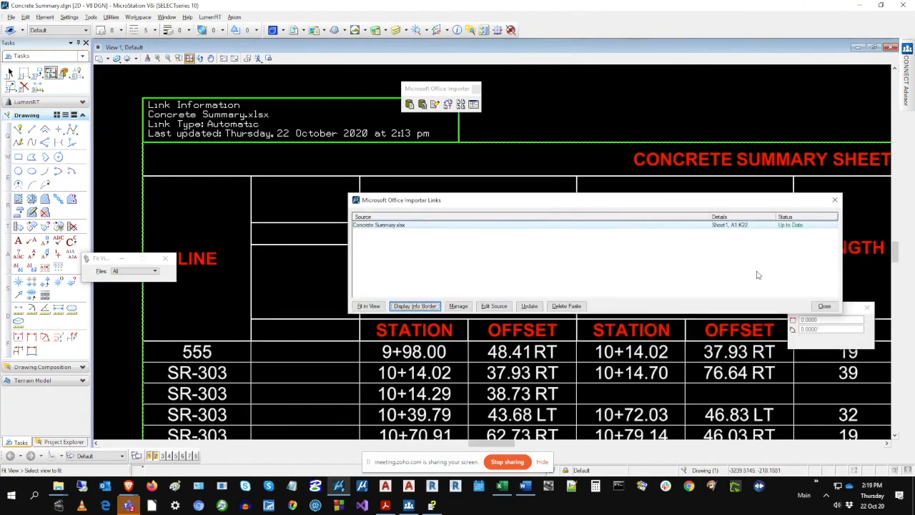
left_click(824, 306)
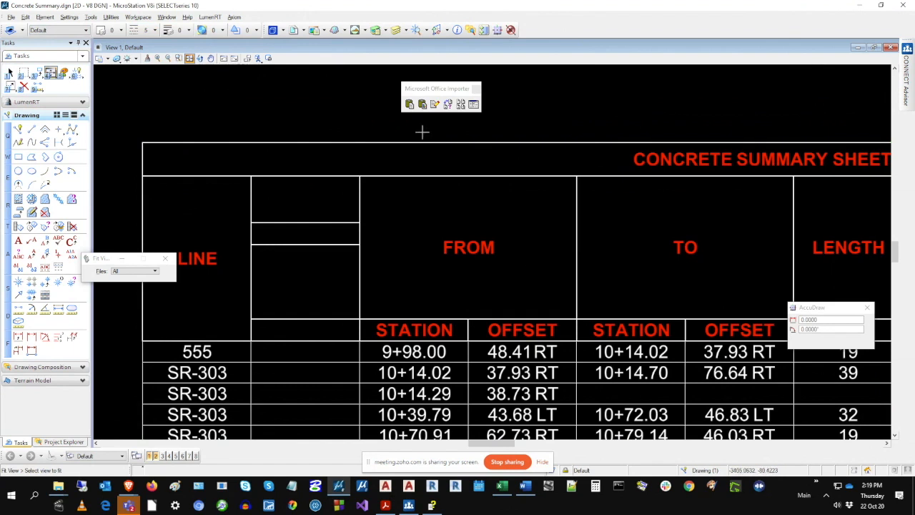
left_click(25, 16)
left_click(352, 122)
left_click(191, 59)
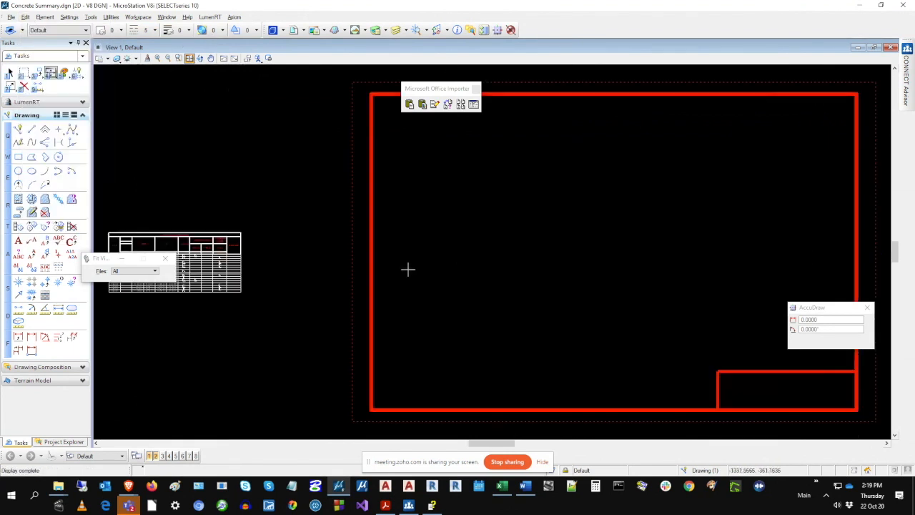
scroll(108, 289, "up", 5)
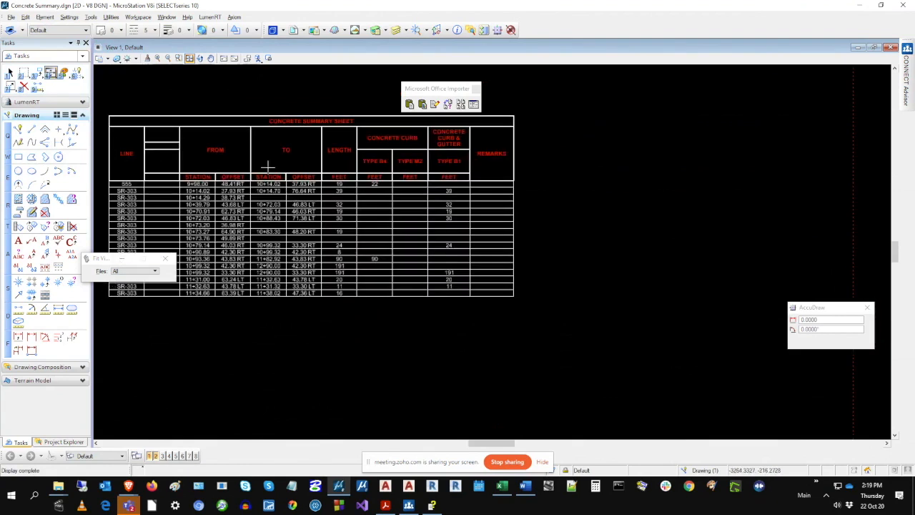
left_click(895, 424)
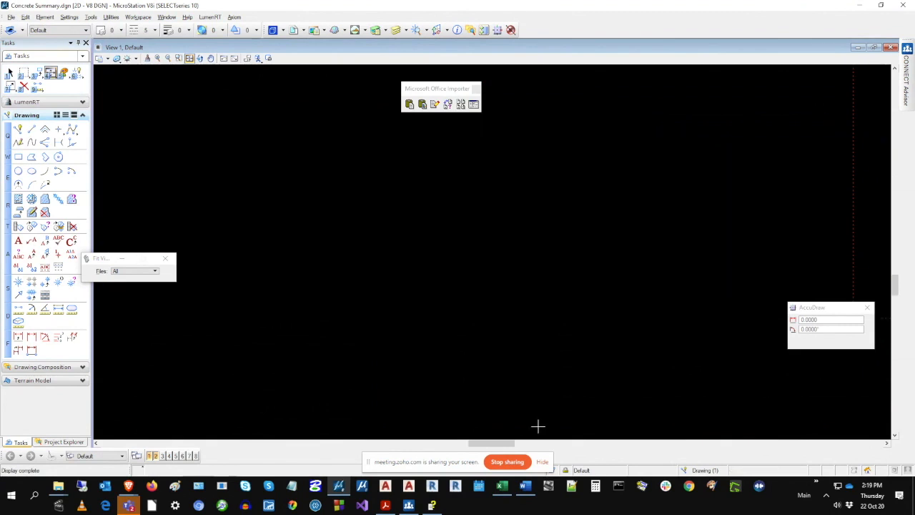
Step: In Word's General Notes -- USTN.docx, select and copy everything from the title through the first paragraph after the buffered streams table
left_click(525, 487)
scroll(329, 162, "down", 2)
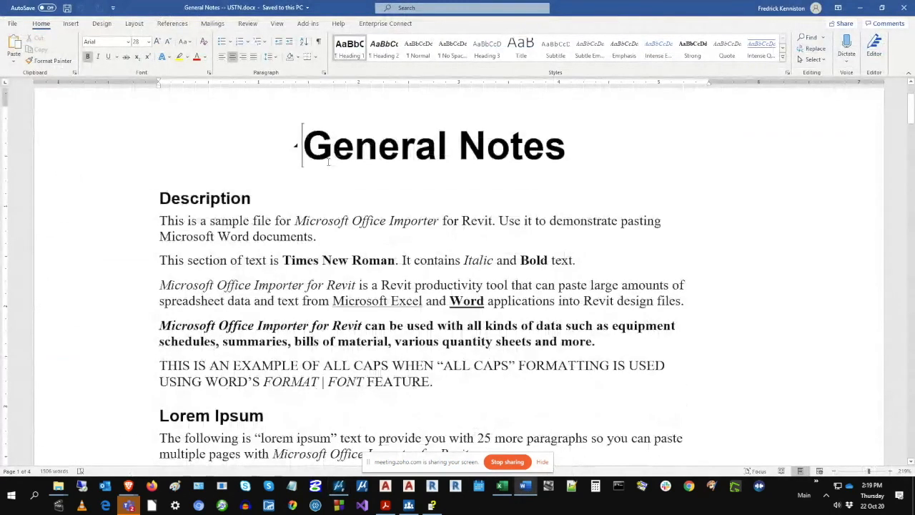
scroll(423, 227, "down", 5)
scroll(423, 227, "down", 15)
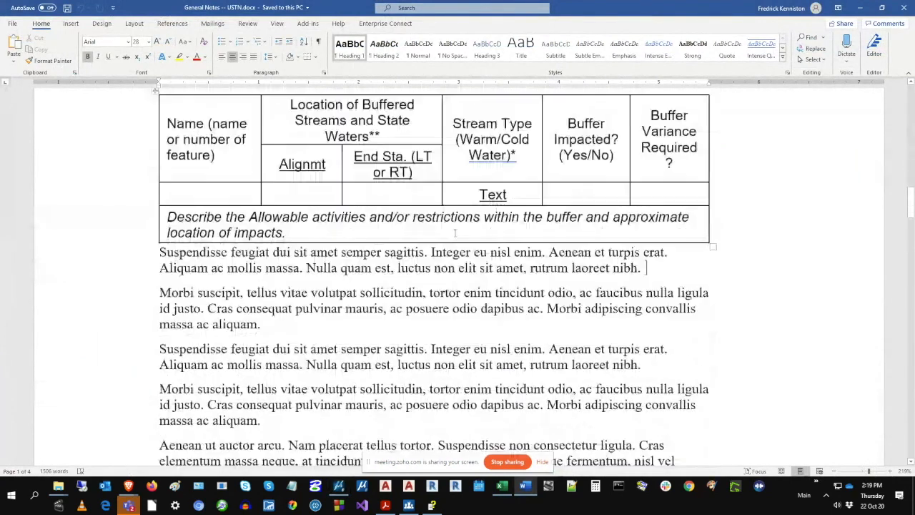
scroll(454, 232, "down", 1)
left_click_drag(643, 245, 548, 175)
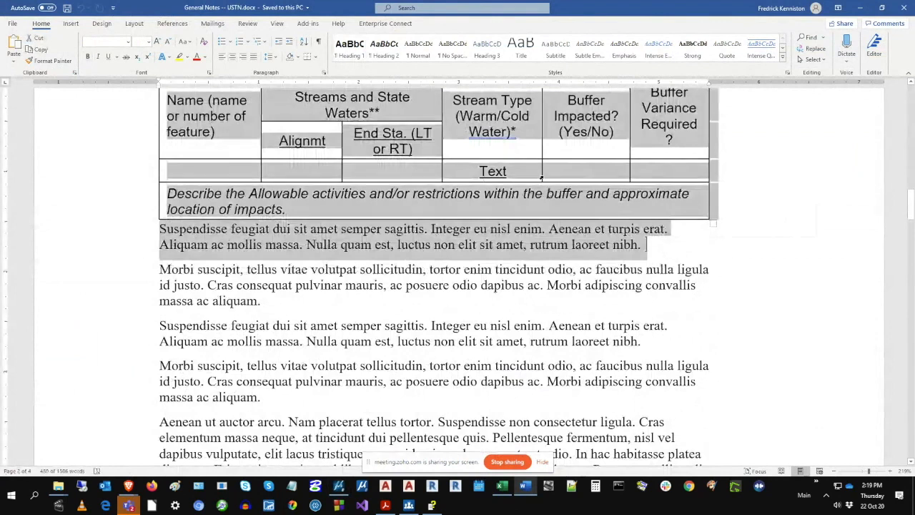
right_click(548, 178)
left_click(597, 213)
Step: Examine the selected notes' headings, bold and italic text, numbered and bulleted lists, and buffered streams table
scroll(589, 228, "up", 10)
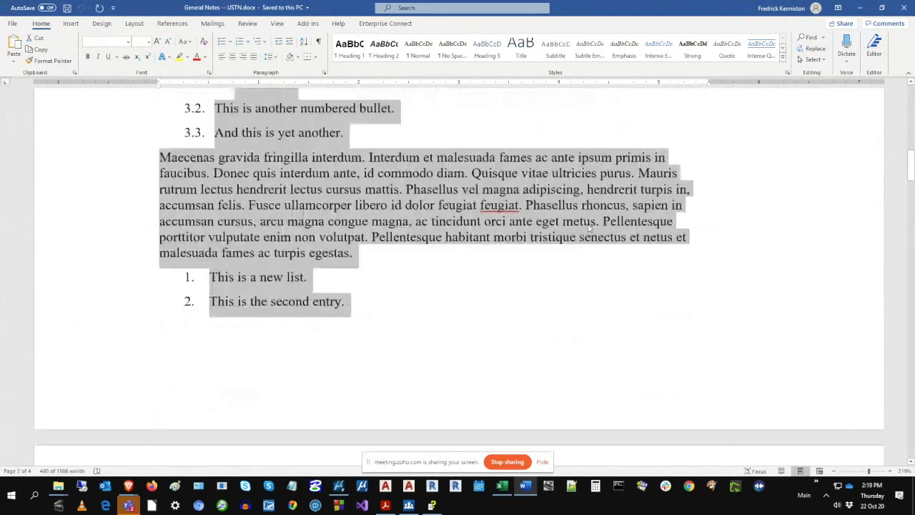
scroll(589, 228, "up", 8)
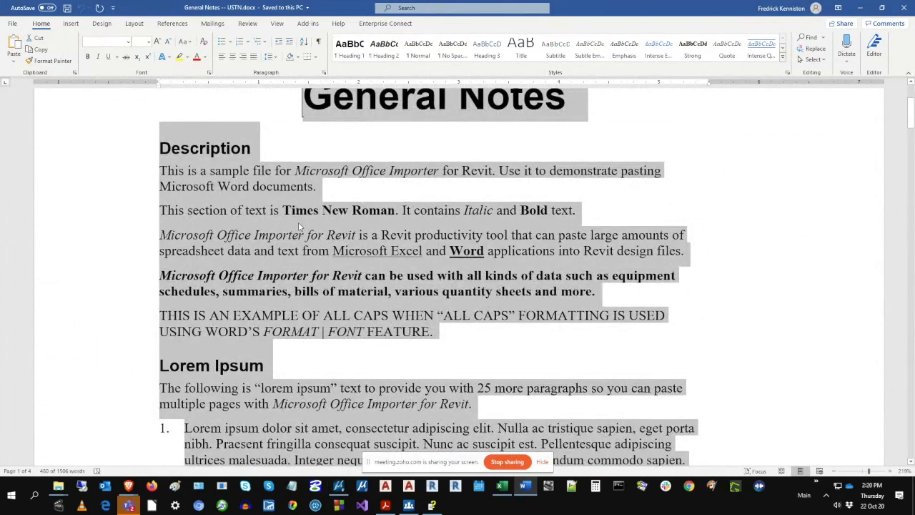
scroll(569, 235, "up", 1)
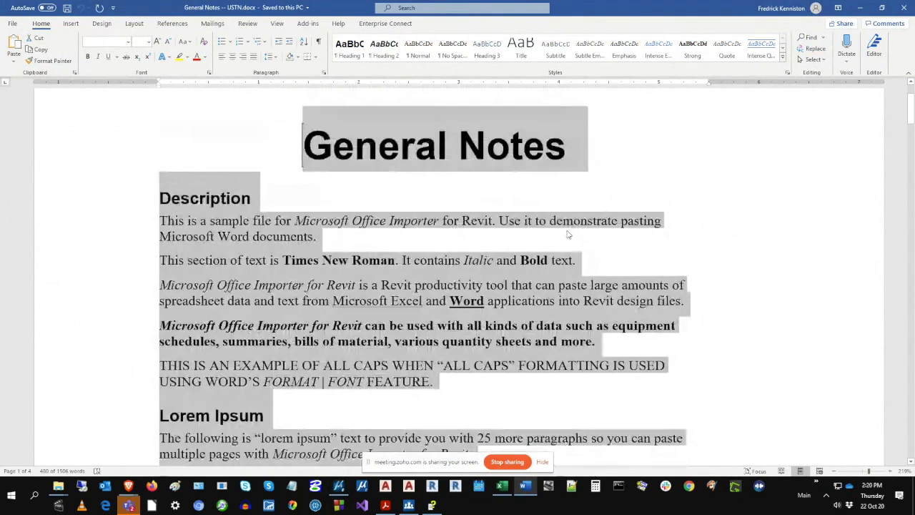
scroll(438, 249, "down", 1)
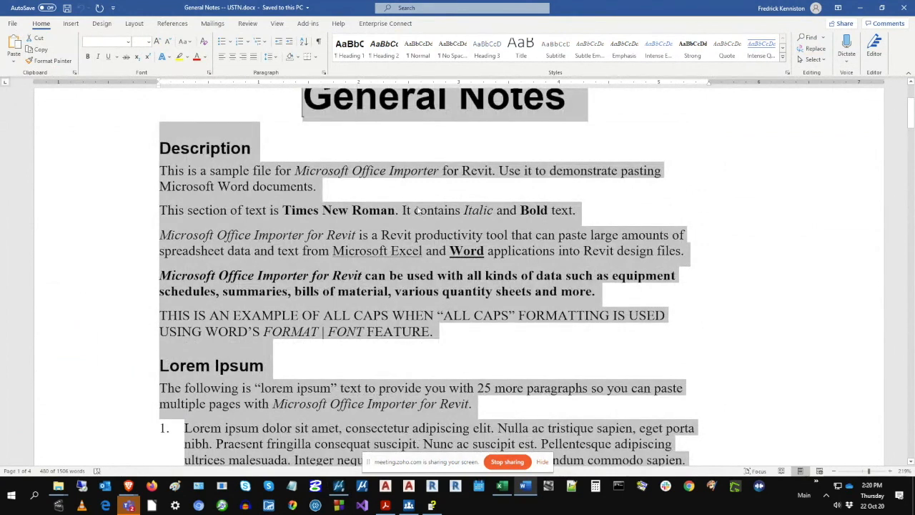
scroll(415, 215, "down", 7)
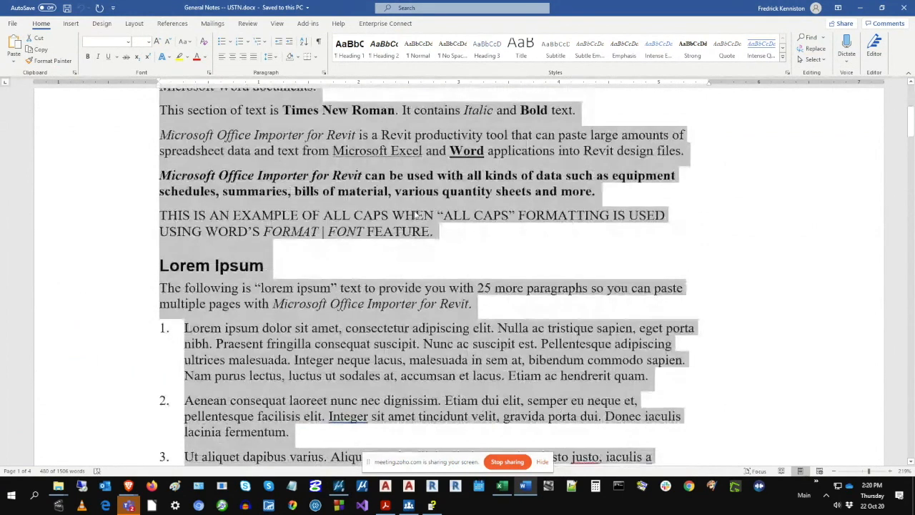
scroll(414, 215, "down", 2)
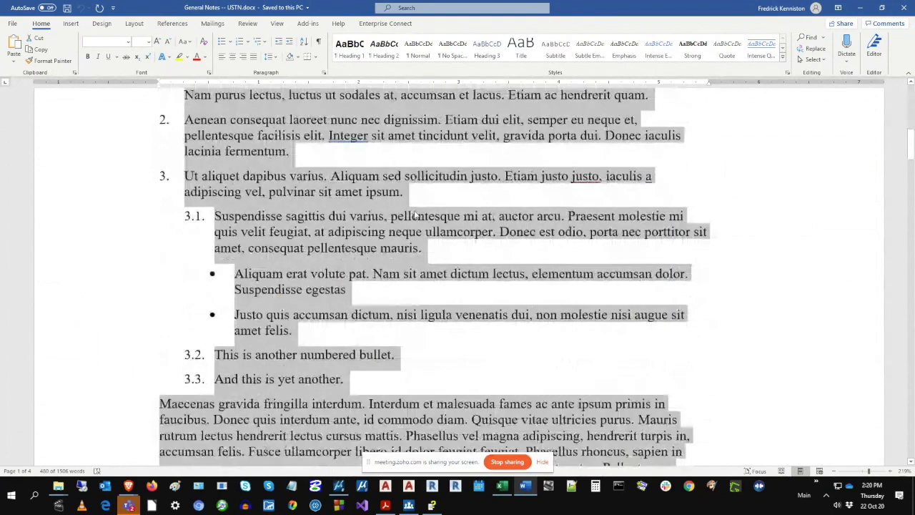
scroll(223, 218, "down", 1)
scroll(223, 218, "down", 12)
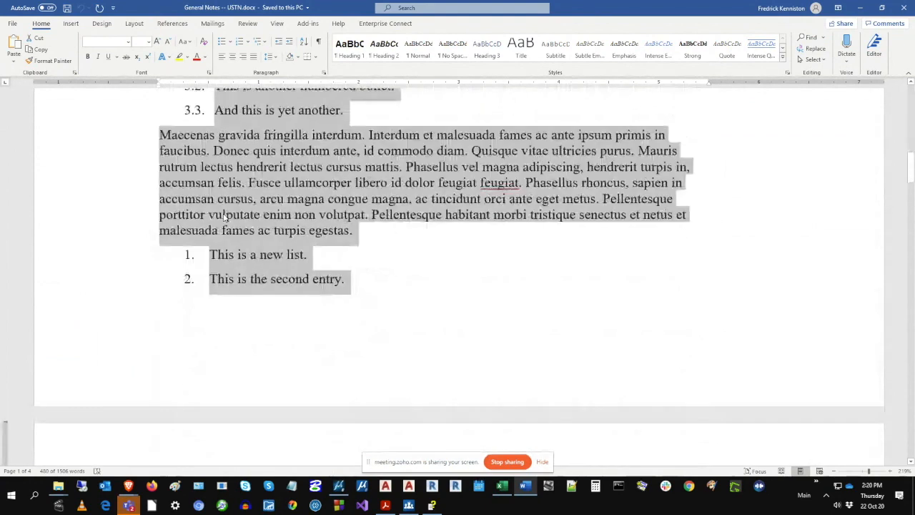
scroll(223, 218, "down", 1)
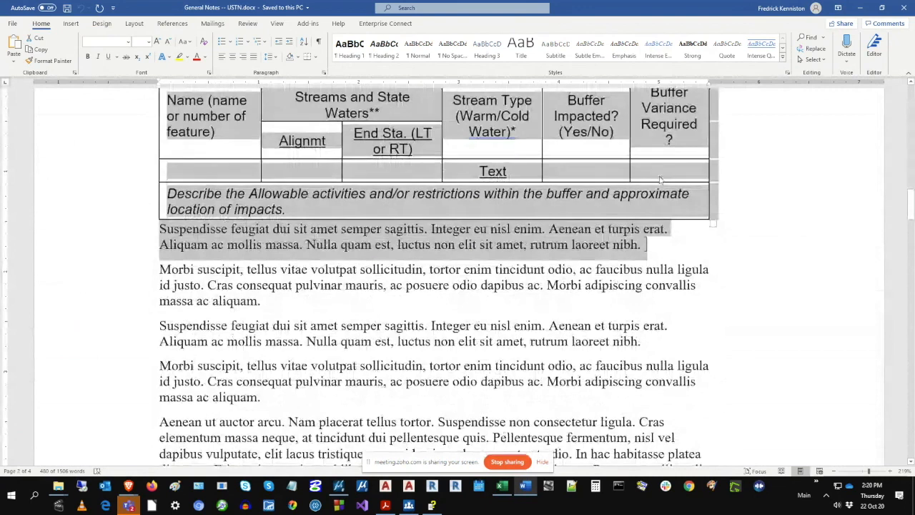
Step: Copy the selected notes and paste them with a link to the original document into MicroStation, below the Concrete Summary table
right_click(533, 199)
left_click(586, 217)
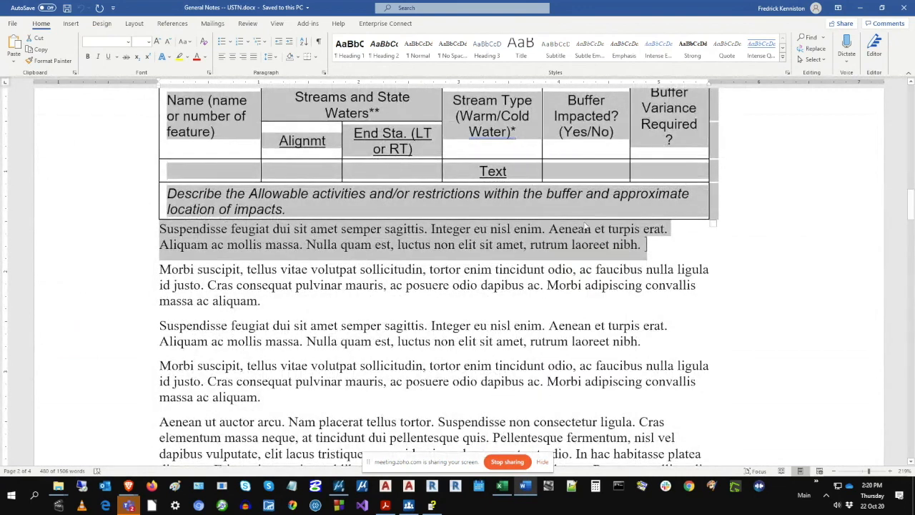
left_click(339, 486)
left_click(409, 104)
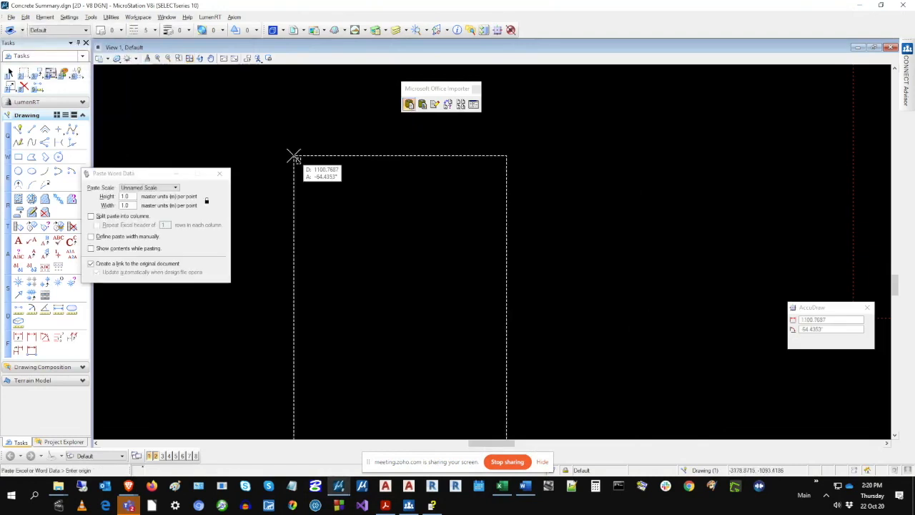
scroll(300, 221, "down", 4)
left_click(306, 234)
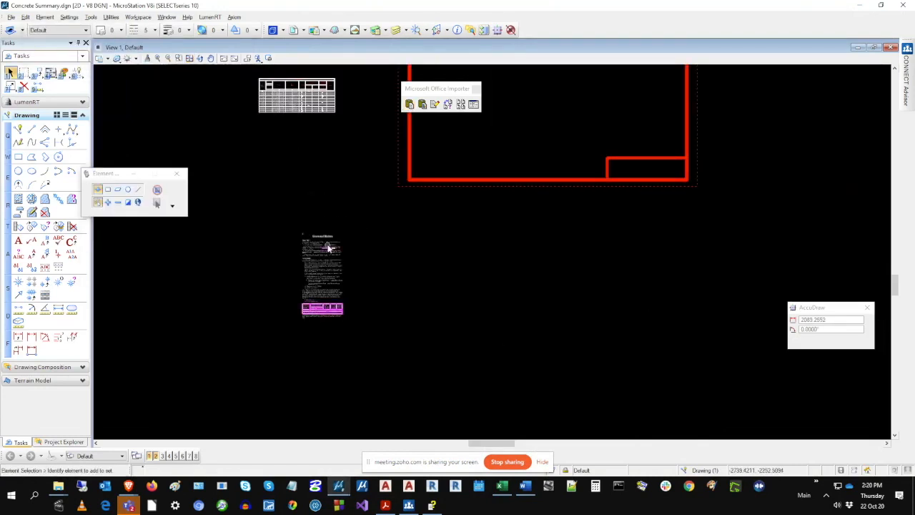
Step: Examine the pasted General Notes from the title through the lists and buffered streams table to the last paragraph
scroll(325, 303, "up", 5)
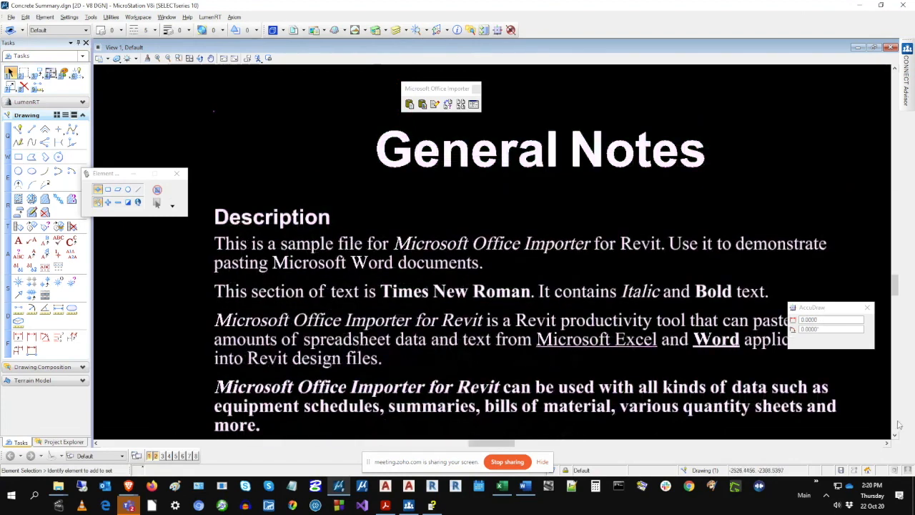
left_click(894, 435)
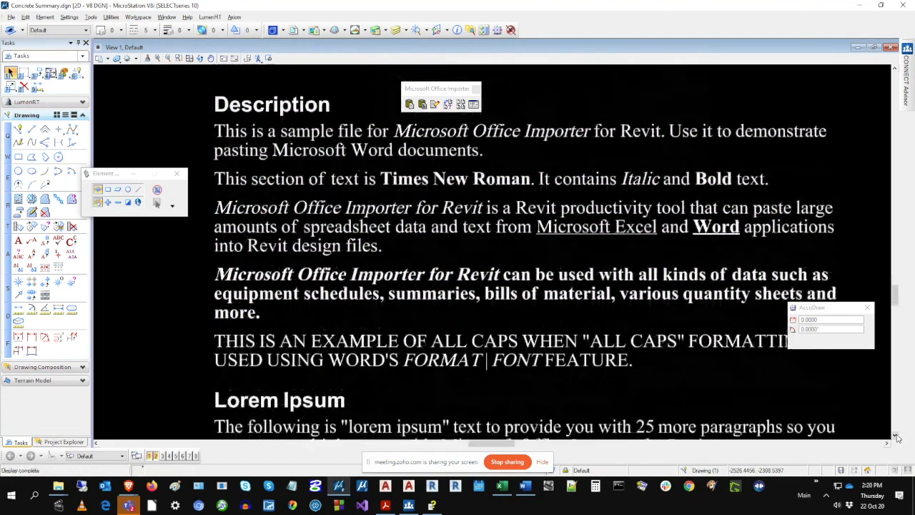
left_click(895, 436)
left_click(895, 436)
left_click(895, 435)
left_click(894, 435)
left_click(895, 435)
left_click(895, 435)
left_click(895, 435)
left_click(895, 436)
left_click(895, 436)
left_click(895, 435)
left_click(895, 435)
left_click(895, 435)
left_click(895, 436)
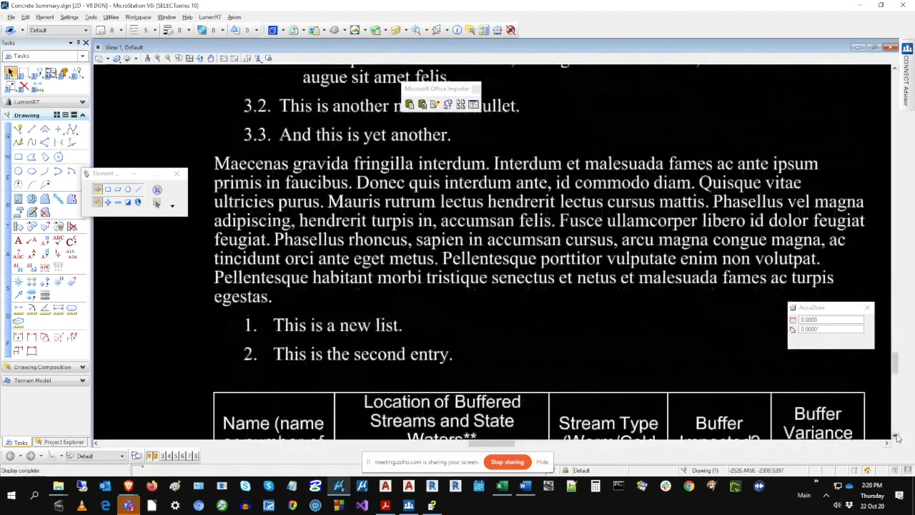
left_click(895, 435)
left_click(895, 436)
left_click(895, 436)
left_click(895, 435)
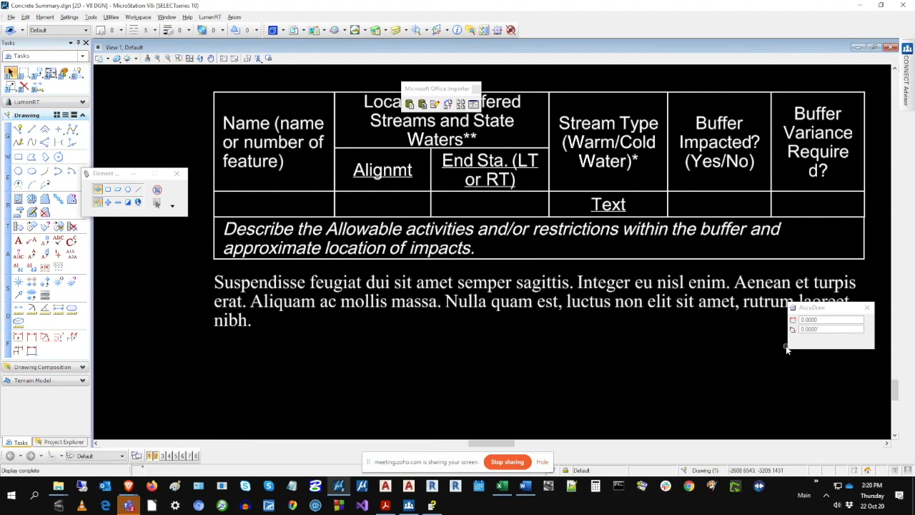
Step: Switch to Word, inspect the bookmarks defined in General Notes -- USTN.docx, and close the bookmark list
left_click(525, 485)
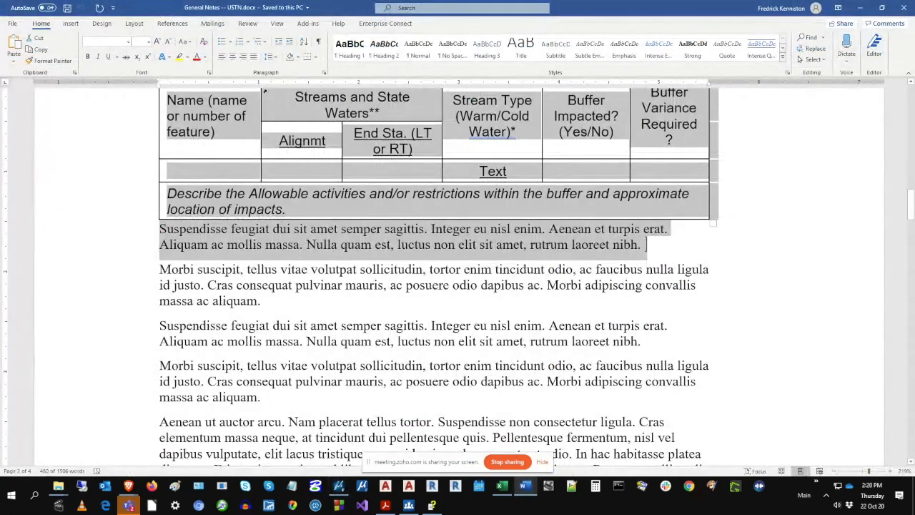
left_click(134, 23)
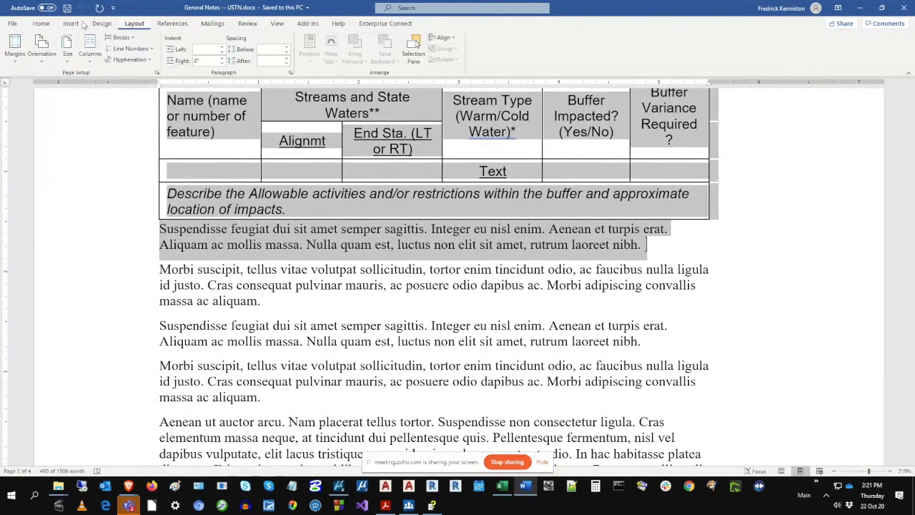
left_click(72, 23)
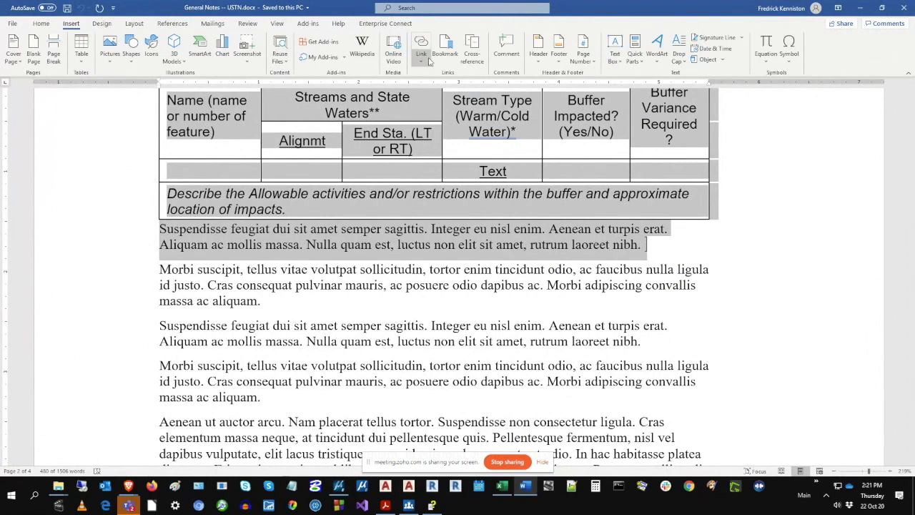
left_click(445, 51)
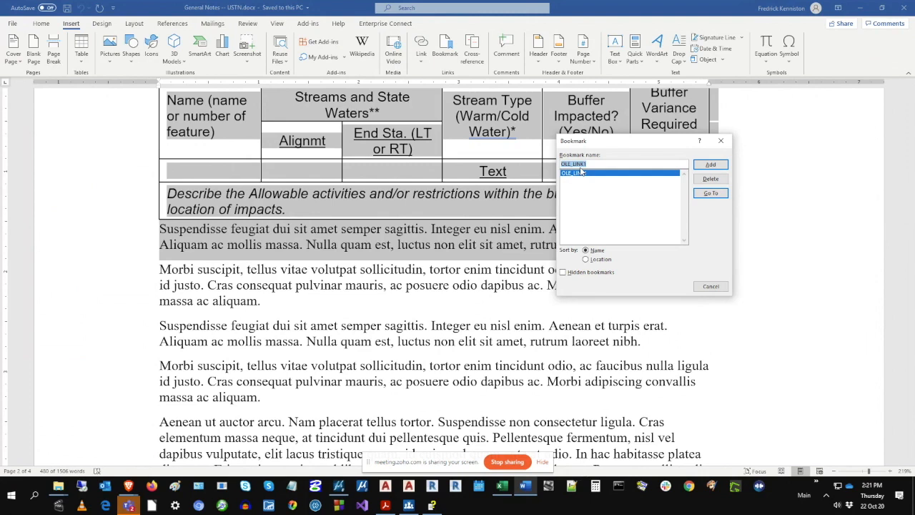
left_click(721, 285)
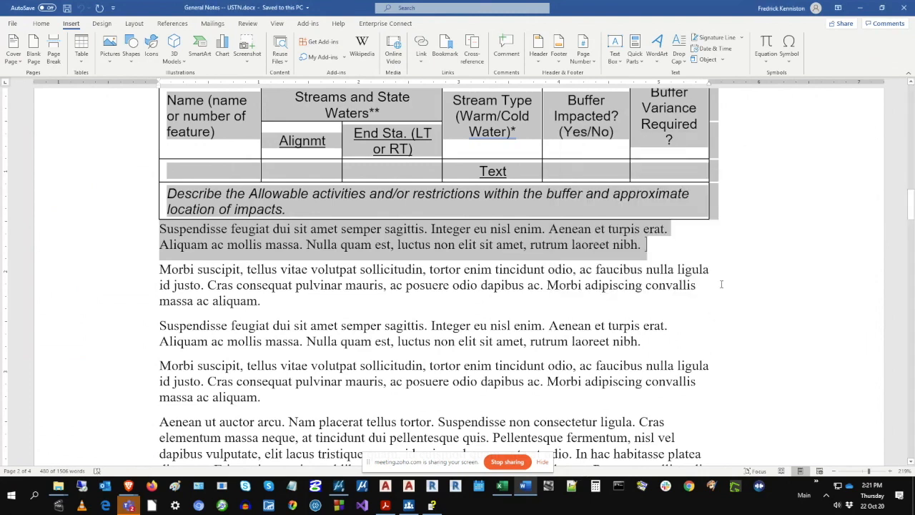
Step: Examine the bookmark's closing bracket at the end of the first paragraph after the buffered streams table
left_click(661, 250)
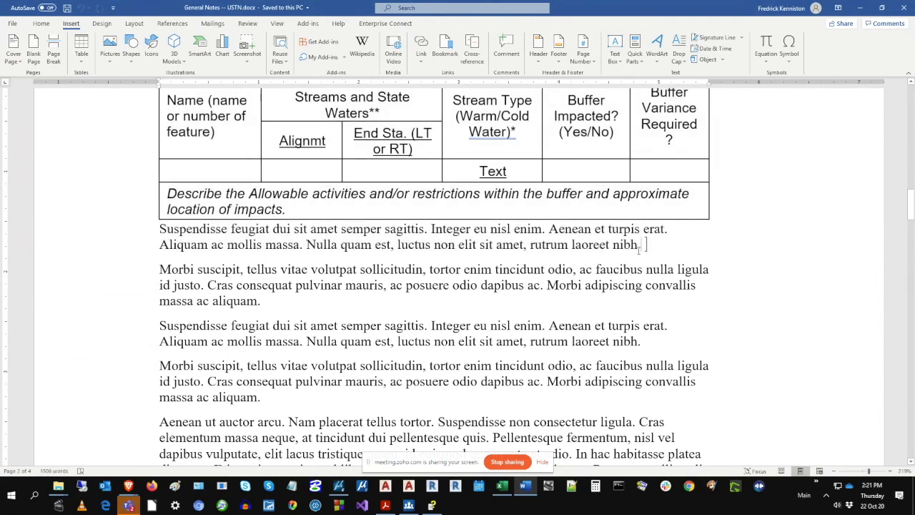
scroll(636, 361, "up", 3)
scroll(636, 361, "up", 3, "ctrl")
scroll(636, 361, "up", 10, "ctrl")
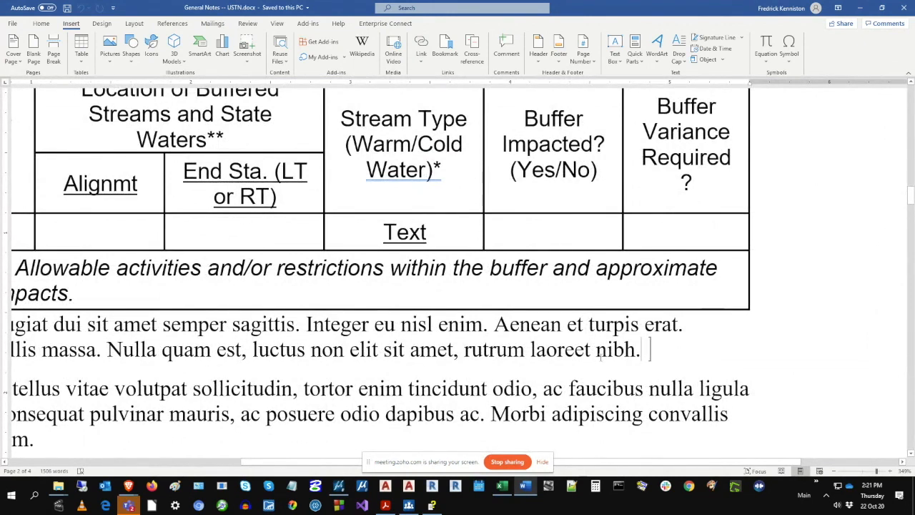
left_click_drag(645, 353, 659, 351)
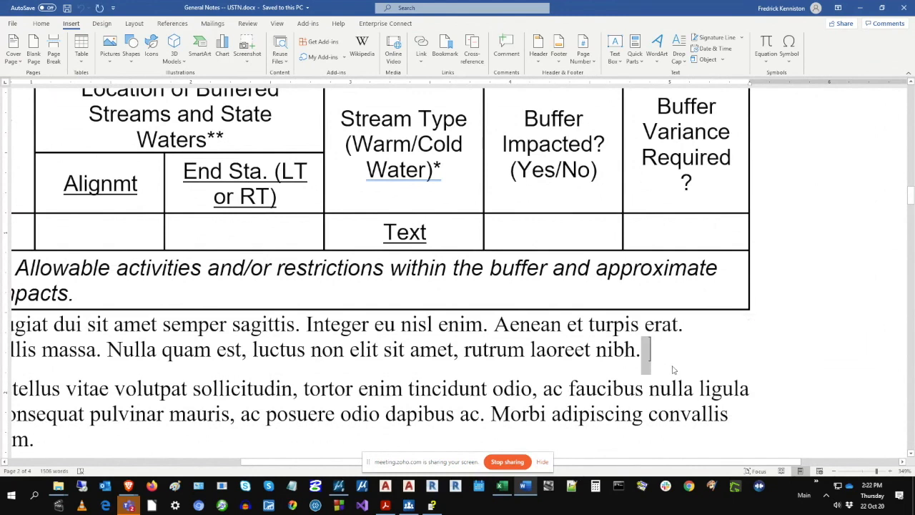
scroll(657, 366, "up", 15, "ctrl")
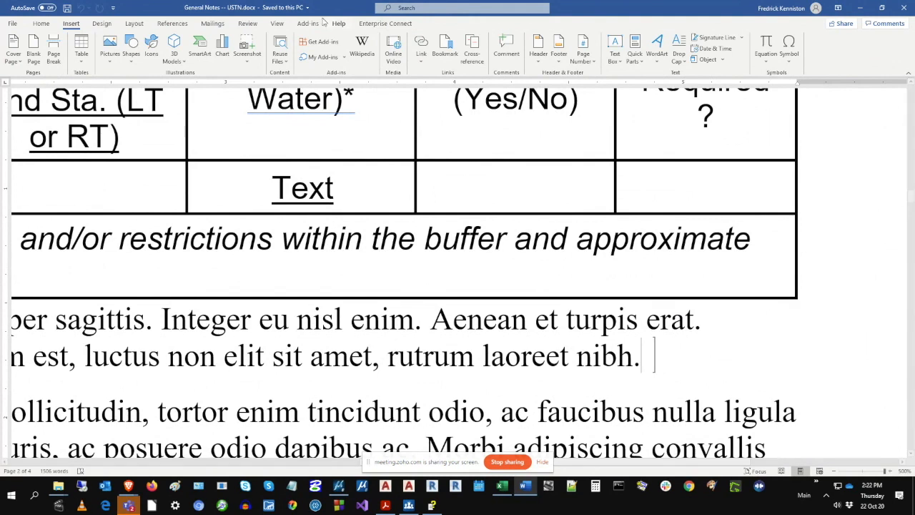
Step: Show the formatting marks in the Word document and inspect the paragraph mark beside the bookmark's closing bracket
left_click(41, 24)
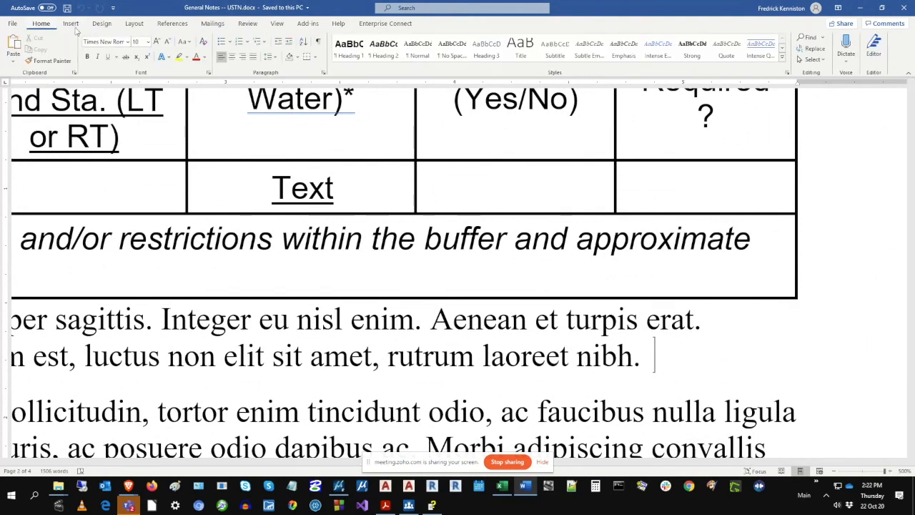
left_click(320, 43)
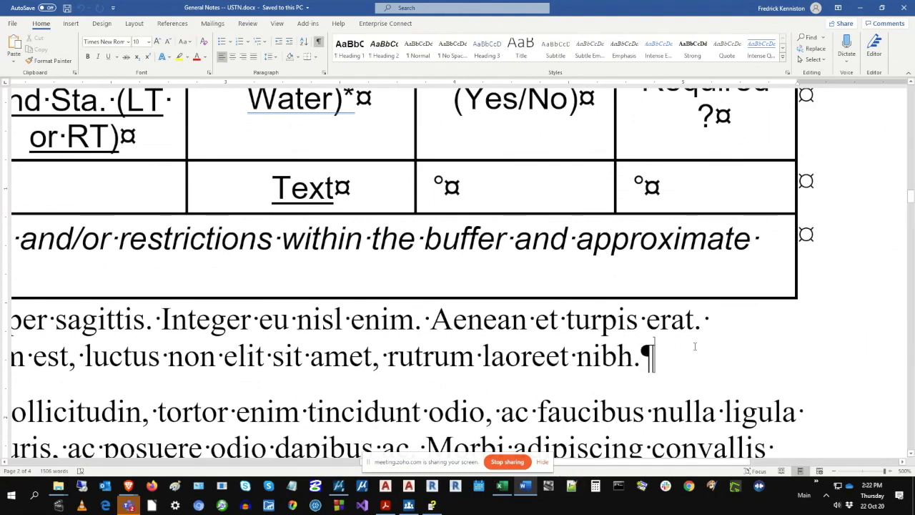
scroll(394, 353, "down", 6, "ctrl")
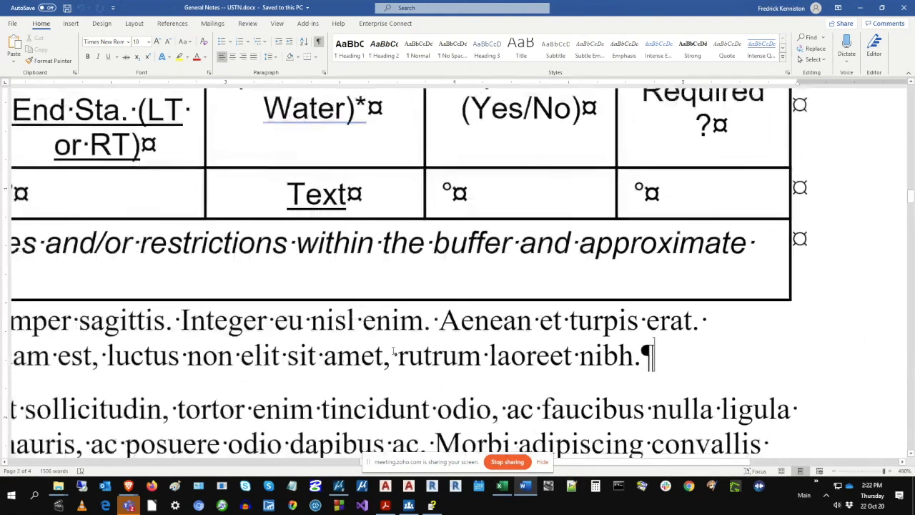
scroll(384, 359, "down", 10, "ctrl")
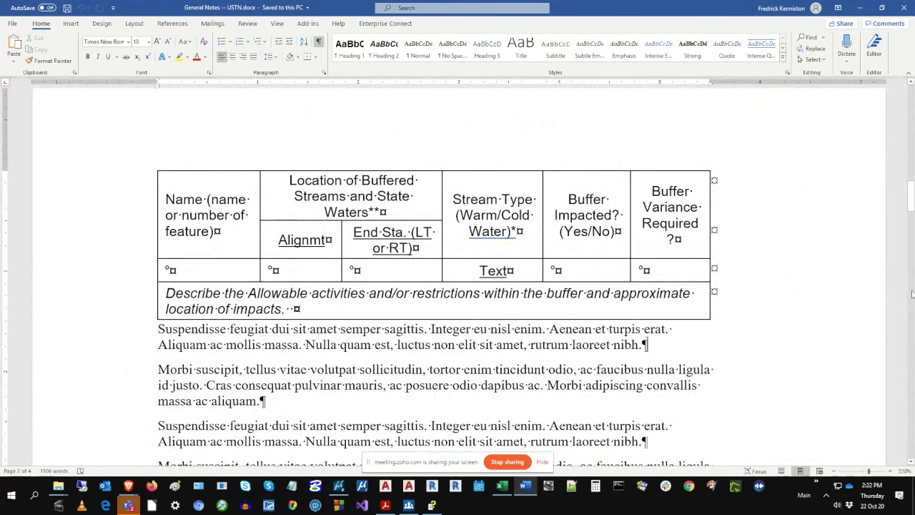
Step: Add the paragraph "This is a new part of the paste." after the first paragraph below the table and save the document
key("Return")
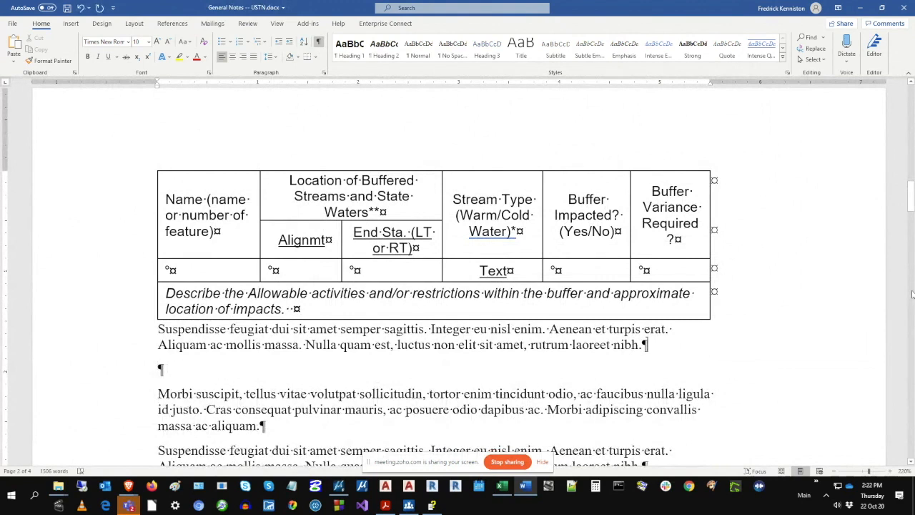
type("Thsi is new")
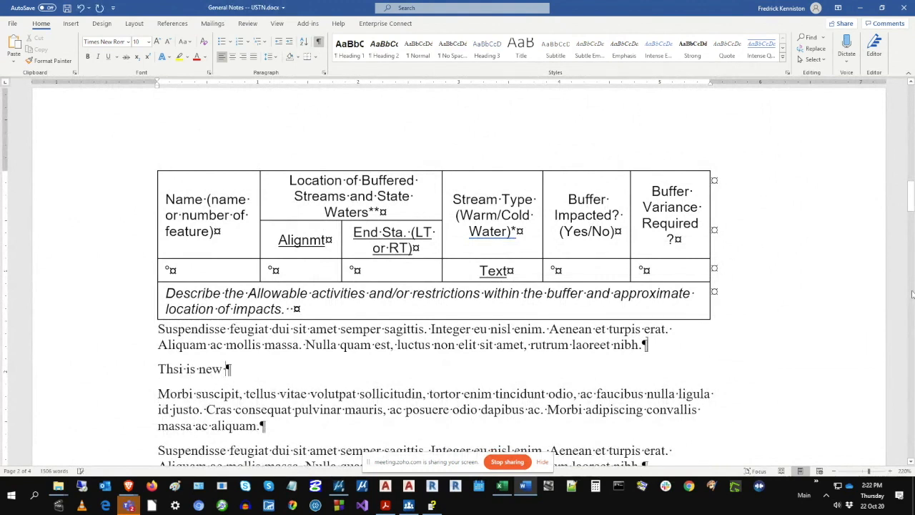
key("BackSpace")
key("BackSpace")
key("BackSpace")
key("BackSpace")
key("BackSpace")
key("BackSpace")
key("BackSpace")
key("BackSpace")
key("BackSpace")
key("BackSpace")
type("is is a new part of the paste.")
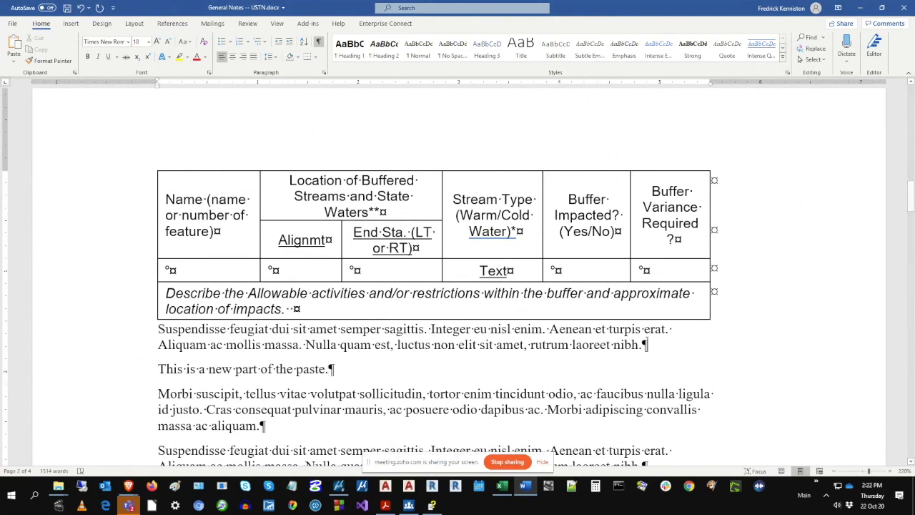
left_click(67, 9)
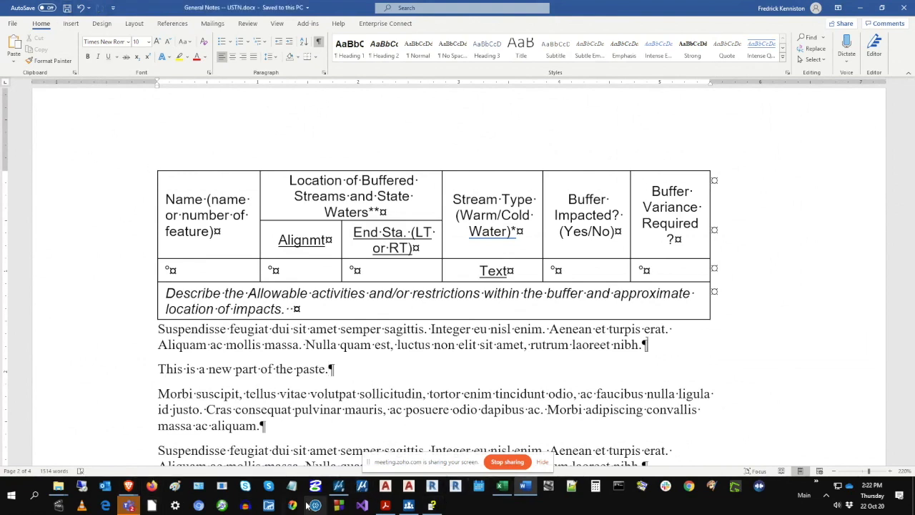
Step: Switch to MicroStation and update the pasted notes from their General Notes -- USTN.docx link
left_click(336, 488)
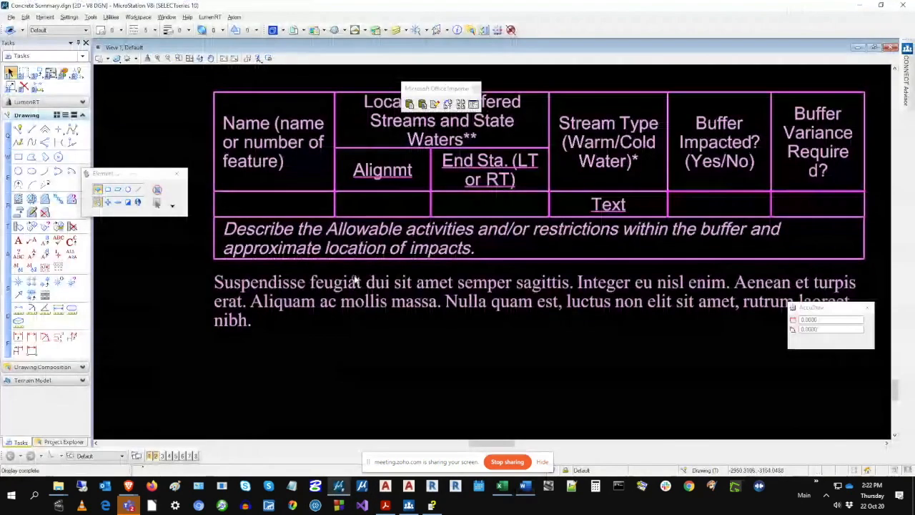
left_click(447, 104)
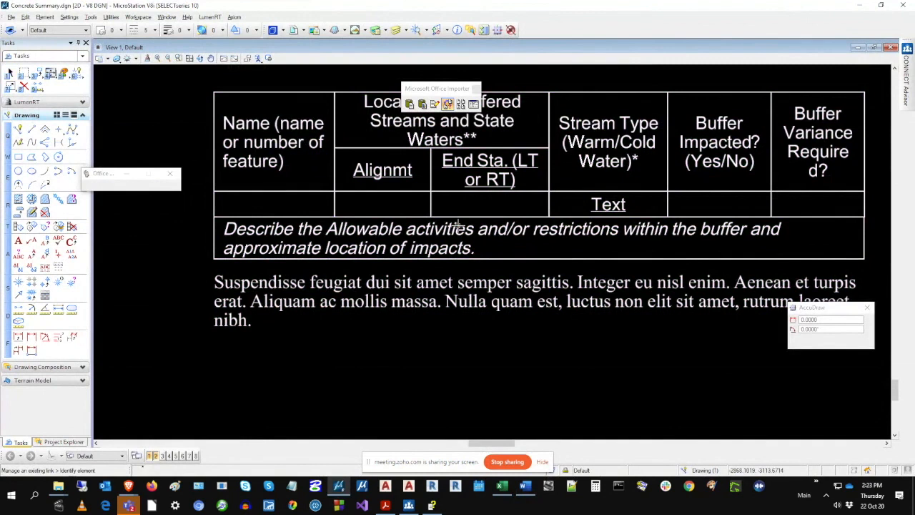
left_click(458, 225)
left_click(457, 225)
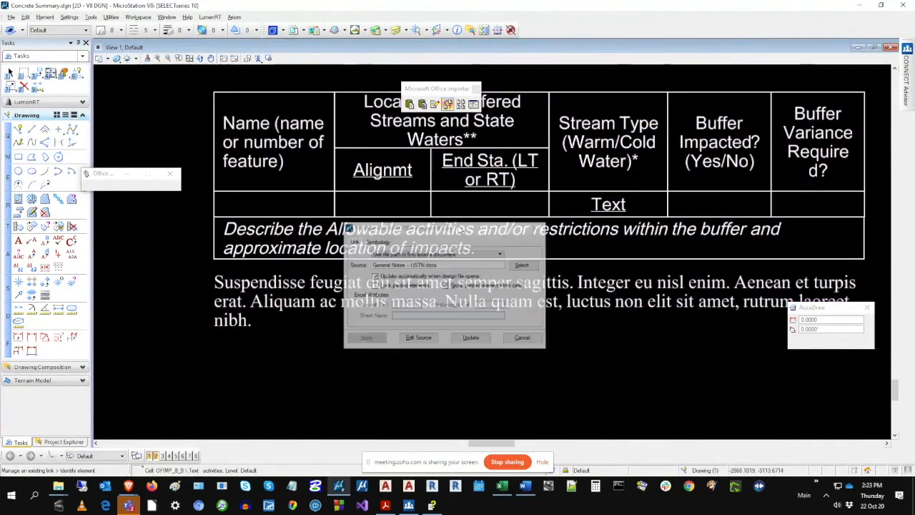
left_click(471, 339)
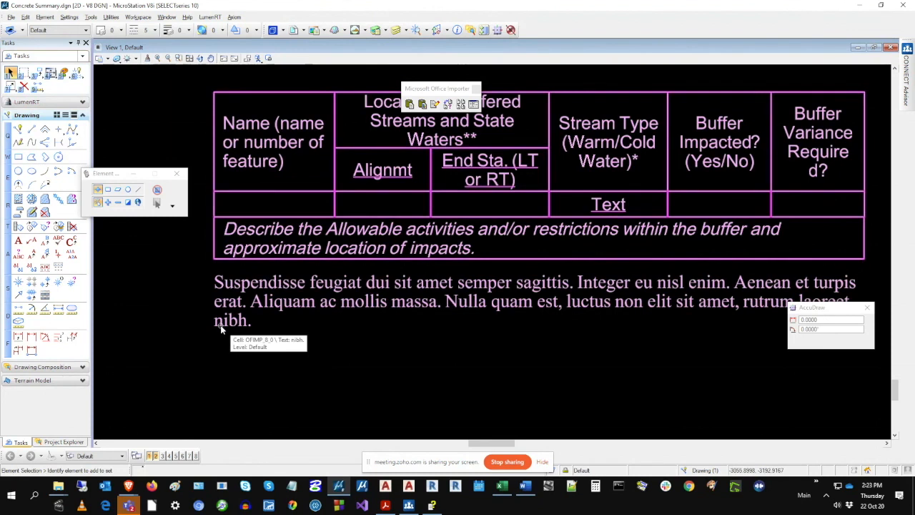
Step: In Word, insert "Add the new data here." and an empty paragraph above the newly added line, inside the bookmark, and save the document
left_click(525, 486)
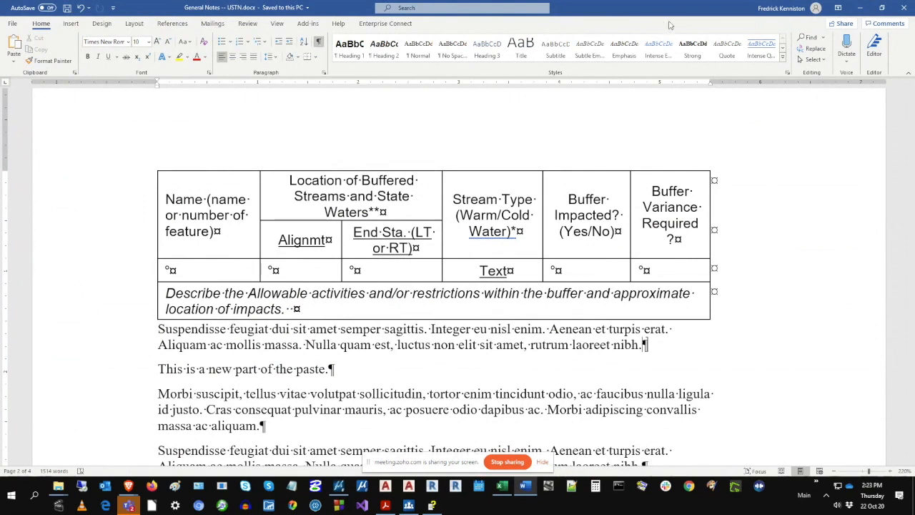
key("Return")
key("Return")
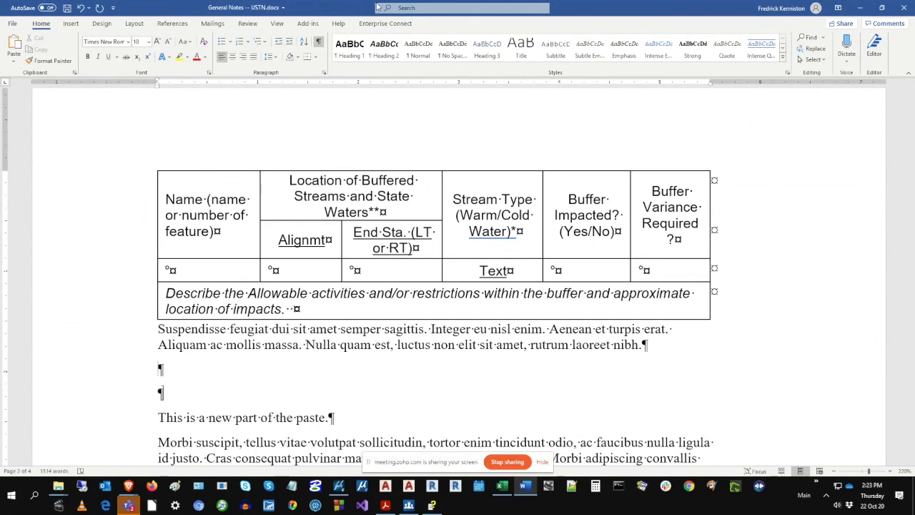
type("Add the new data here.")
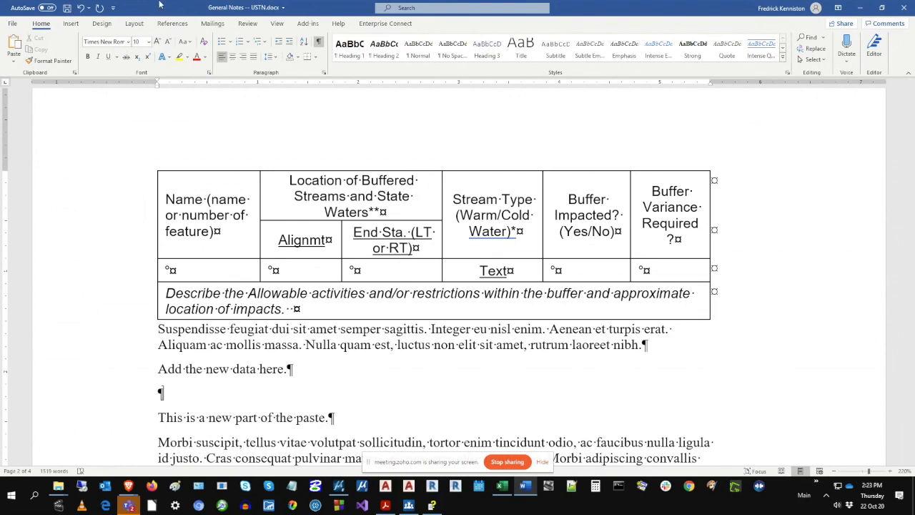
left_click(67, 9)
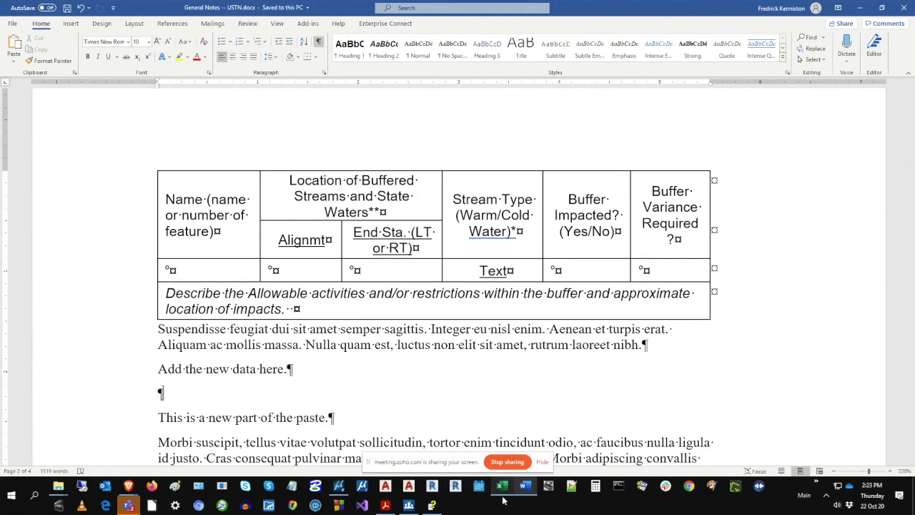
Step: Switch to MicroStation and update the pasted General Notes from the edited Word document
left_click(339, 486)
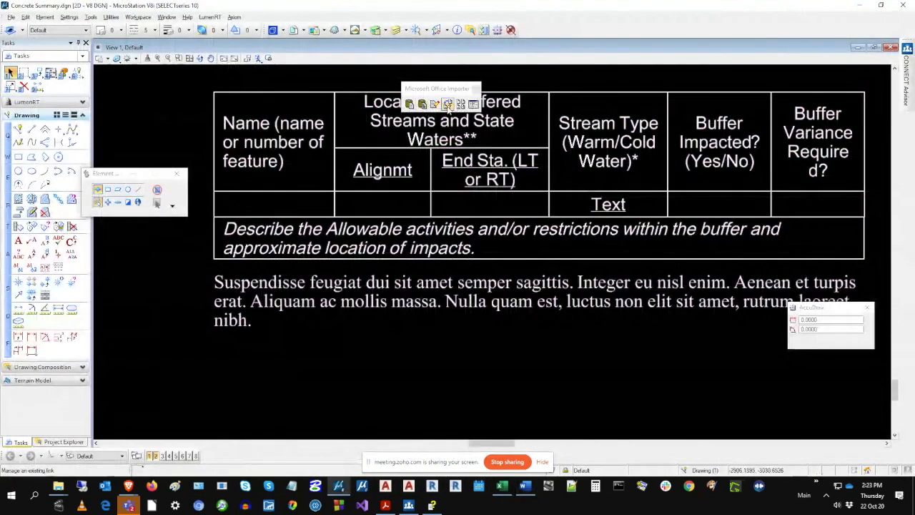
left_click(448, 105)
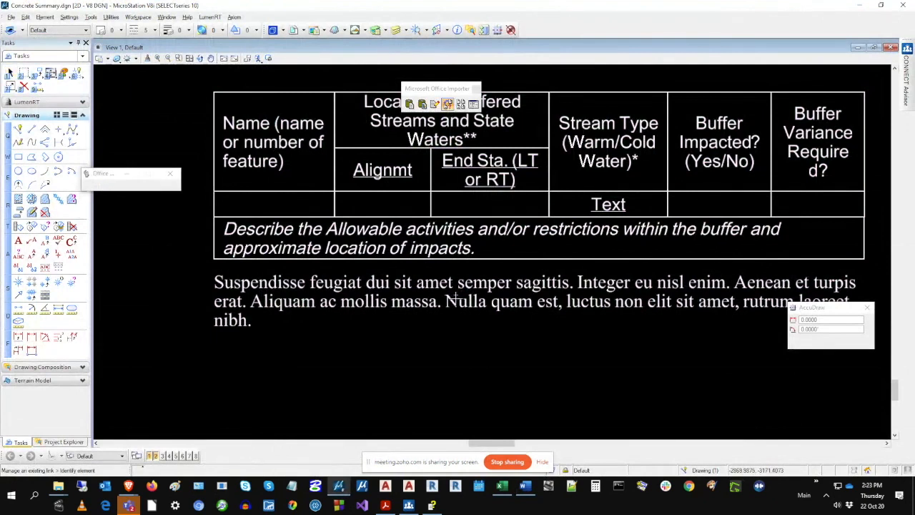
left_click(455, 299)
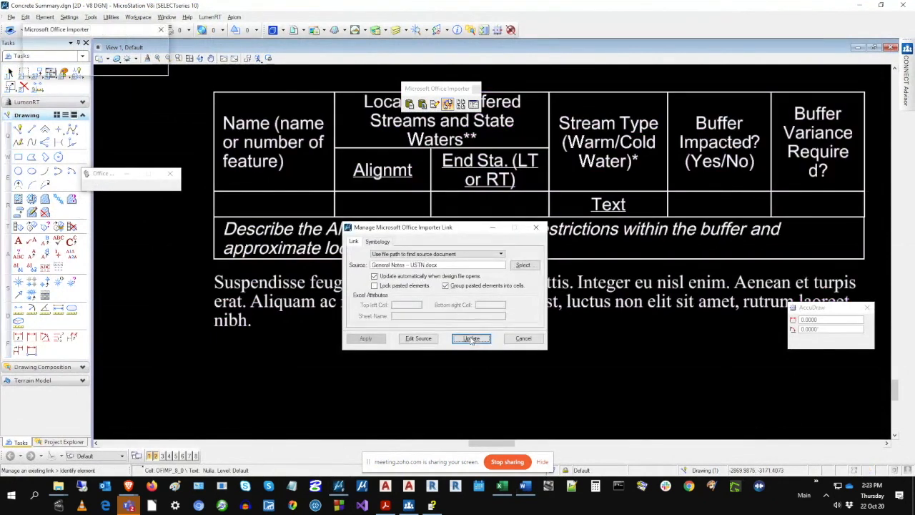
left_click(471, 338)
left_click(512, 340)
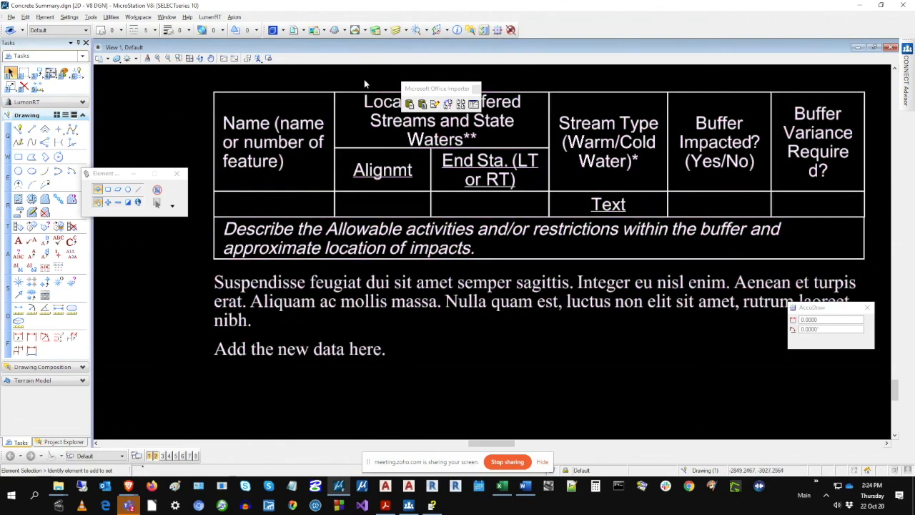
Step: Set the Office Importer pasting options to split pastes into columns and repeat an Excel header of 5 rows, and save the settings
left_click(191, 59)
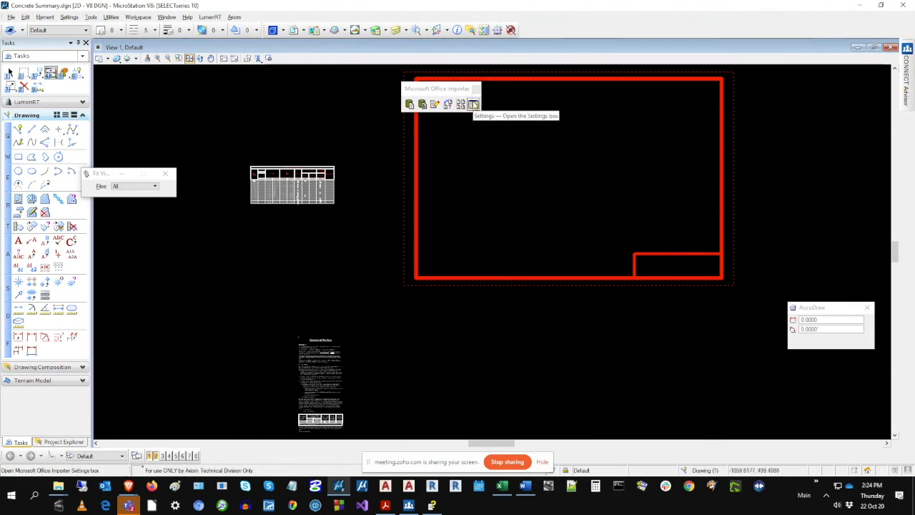
left_click(473, 104)
left_click(201, 160)
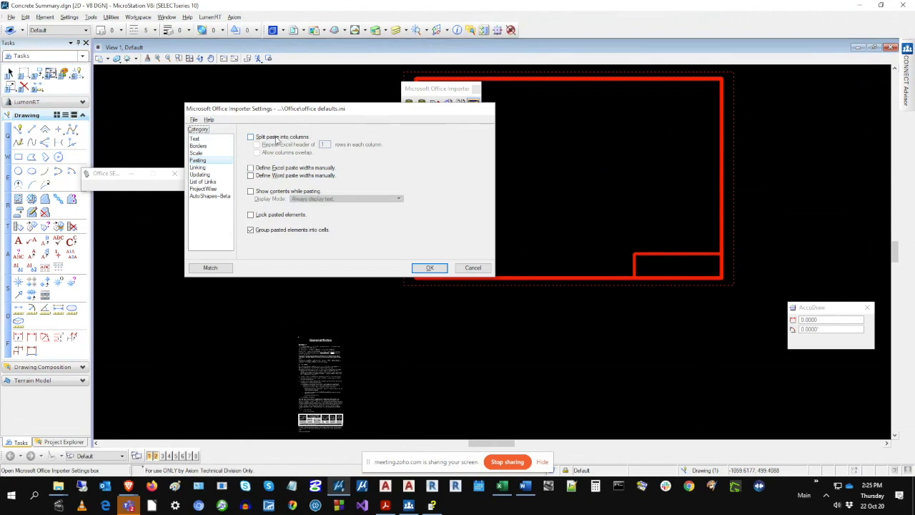
left_click(276, 138)
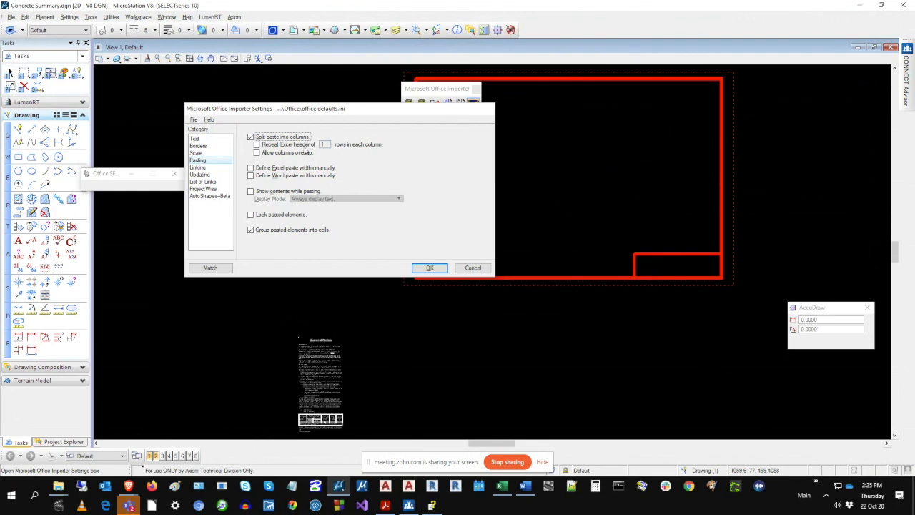
left_click(290, 144)
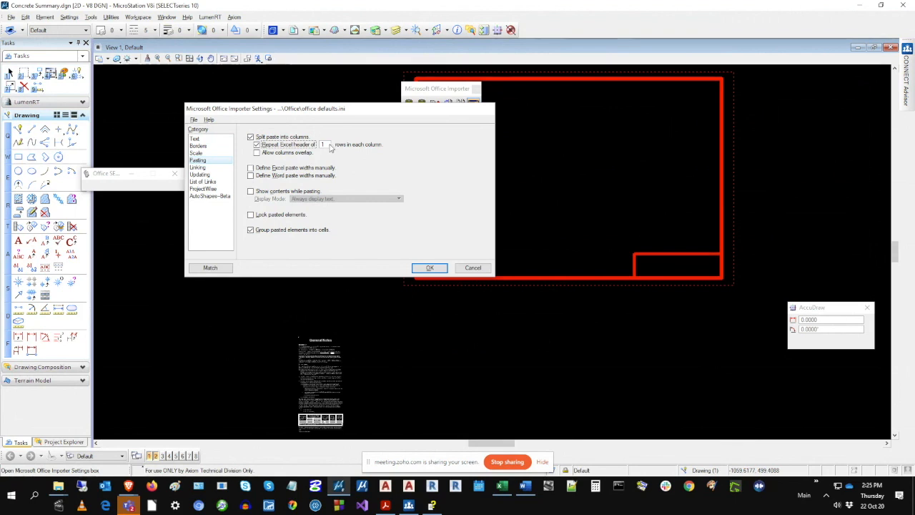
type("5")
key("Tab")
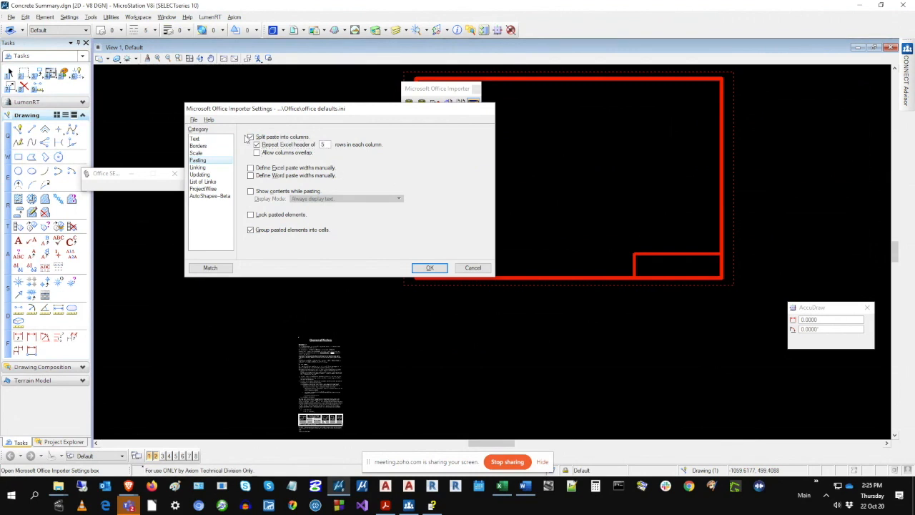
left_click(193, 119)
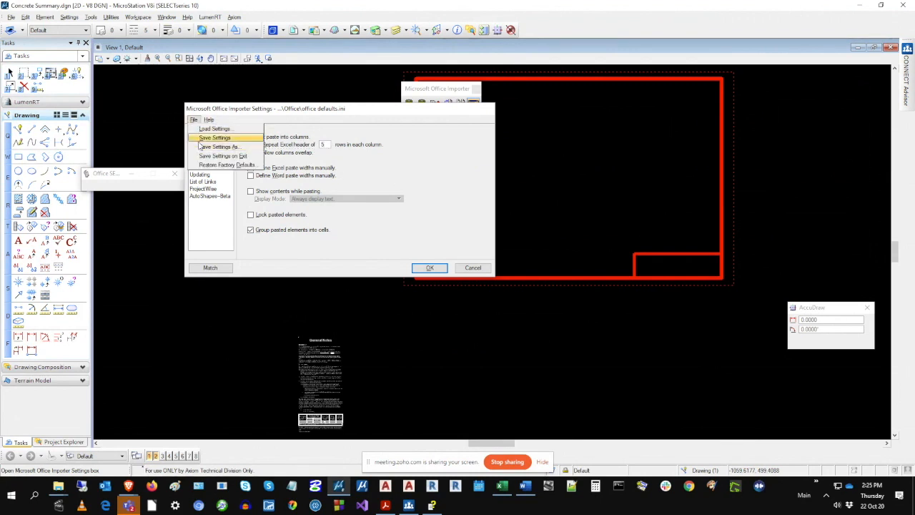
left_click(203, 137)
left_click(430, 268)
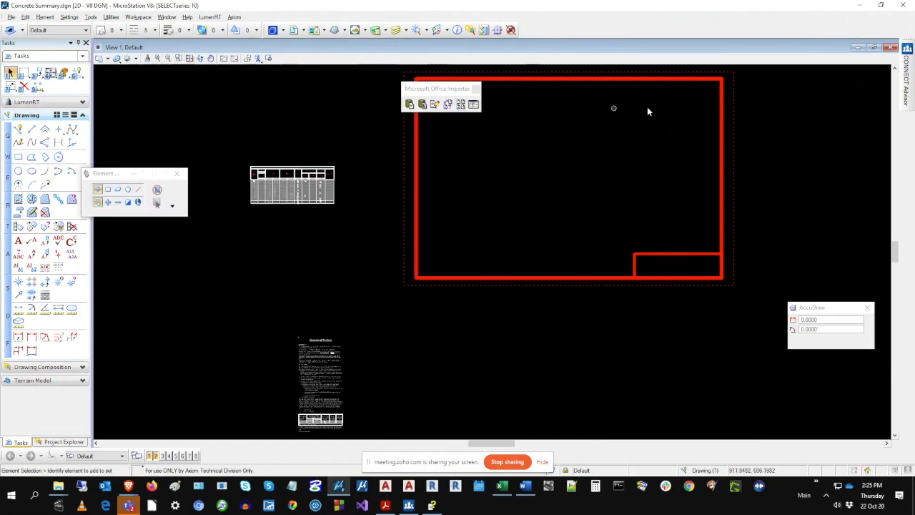
Step: Switch to Excel, undo the insertion of blank column B in Concrete Summary.xlsx, and save the workbook
left_click_drag(431, 86, 266, 85)
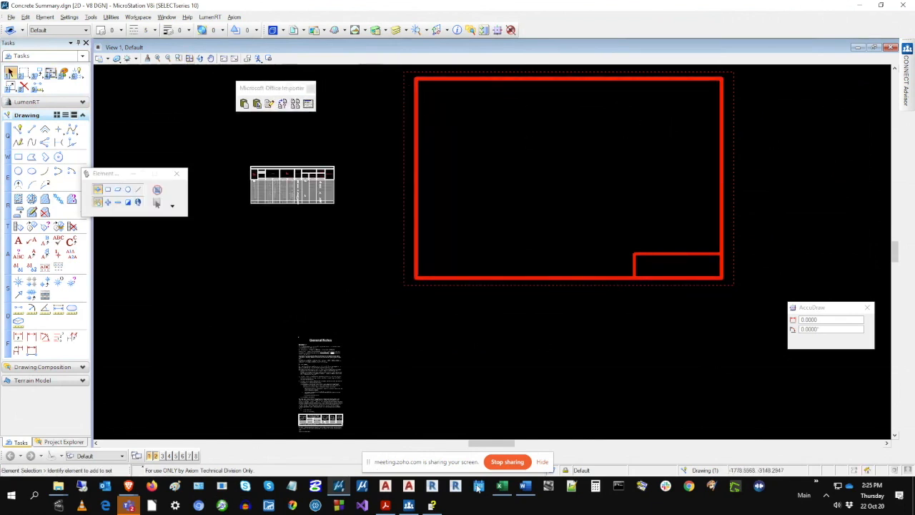
left_click(502, 486)
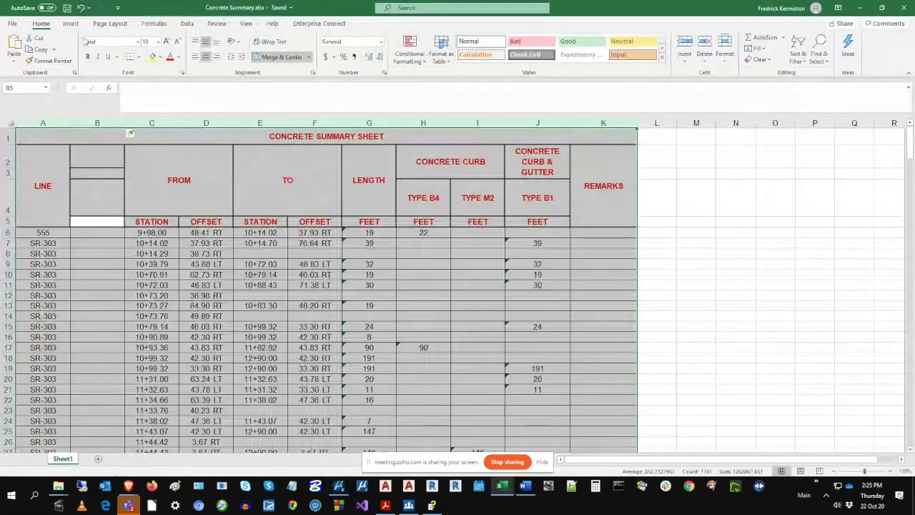
left_click(80, 8)
left_click(67, 8)
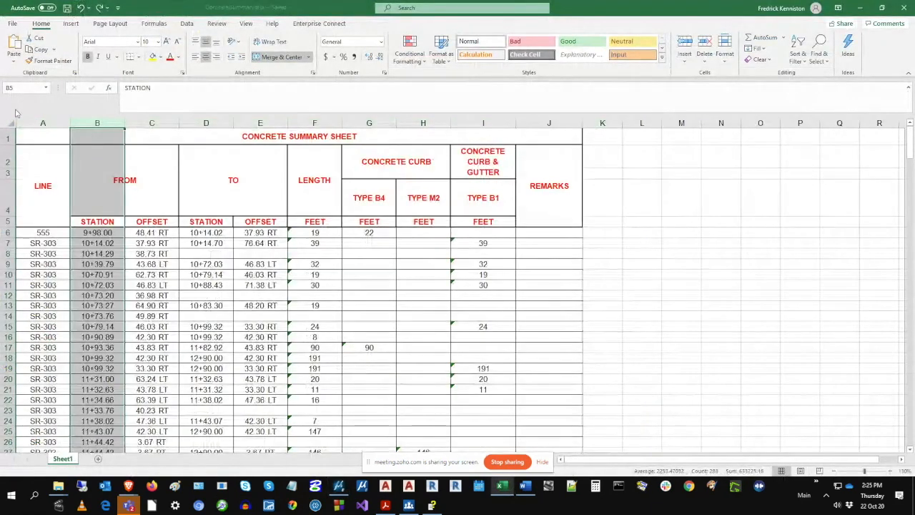
Step: Copy the entire concrete summary sheet
left_click(11, 123)
right_click(66, 177)
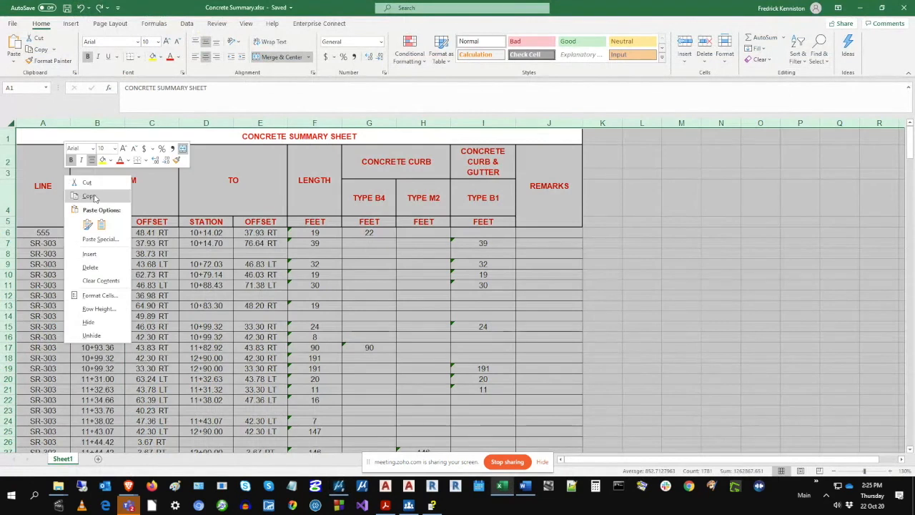
left_click(88, 195)
Step: In MicroStation, paste the copied Excel data as linked, split columns starting at the red border's upper-left corner and nearly filling its height
left_click(340, 488)
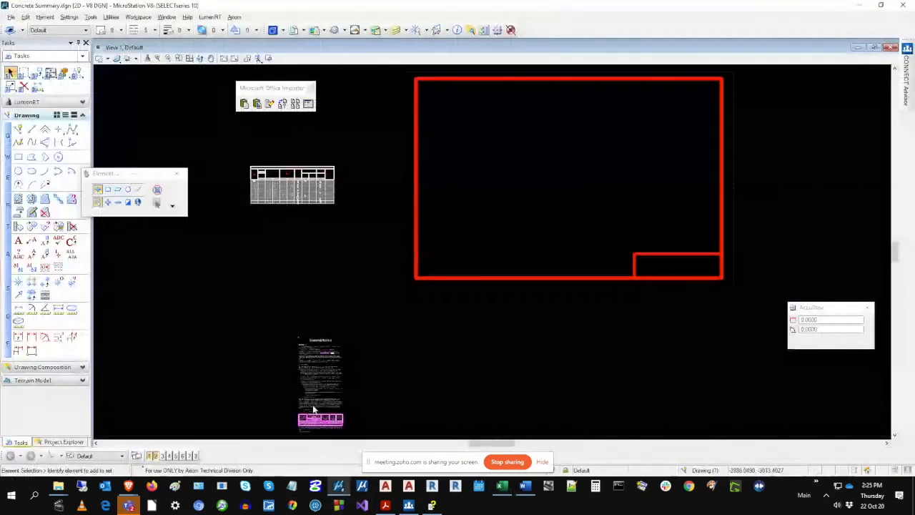
left_click(244, 104)
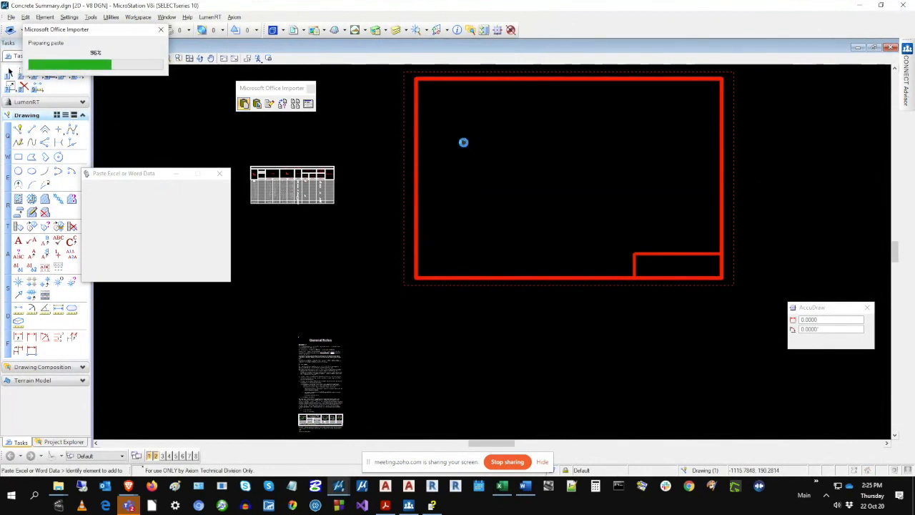
left_click(423, 85)
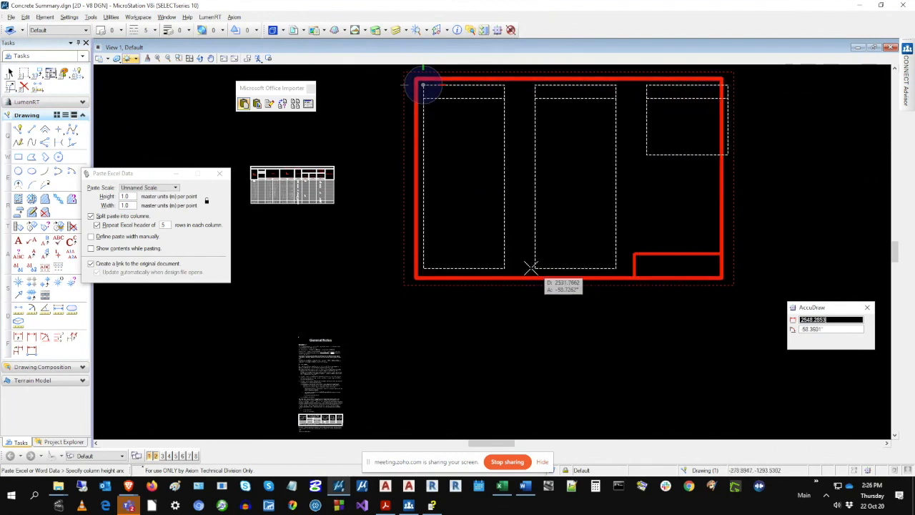
left_click(527, 266)
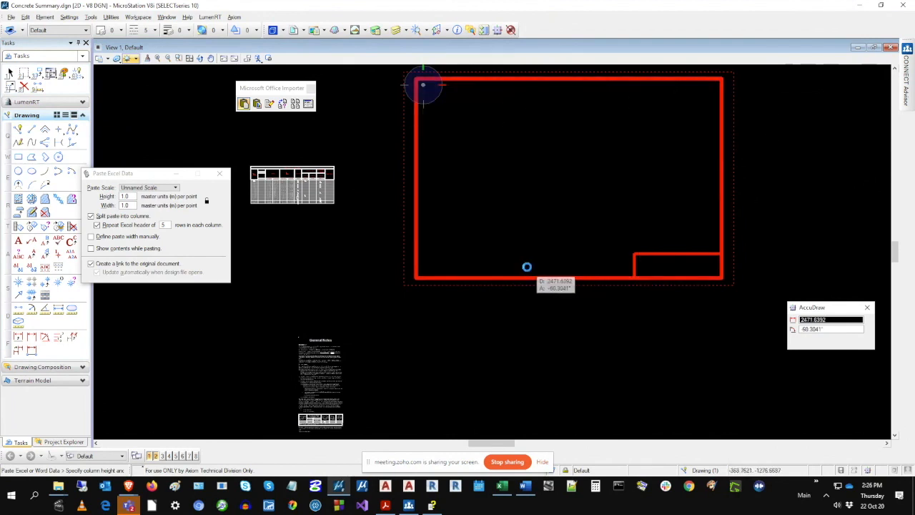
Step: Examine the repeated headers at the top of the second and third pasted table columns
scroll(547, 85, "up", 5)
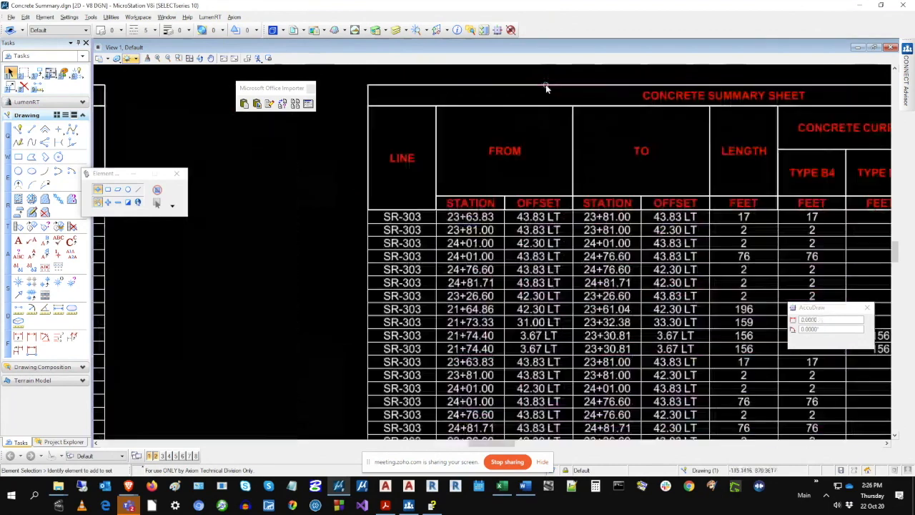
left_click(887, 443)
left_click(887, 443)
left_click(887, 444)
left_click(887, 444)
left_click(887, 444)
left_click(887, 444)
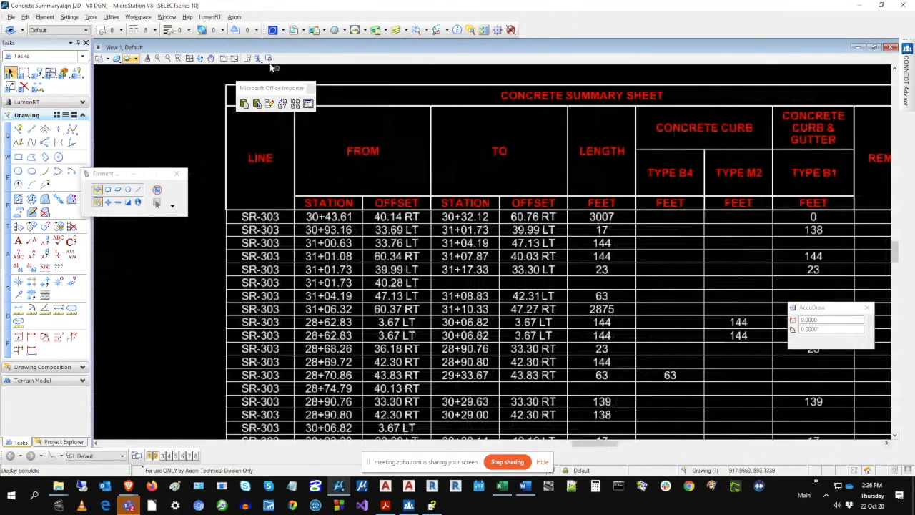
left_click(188, 59)
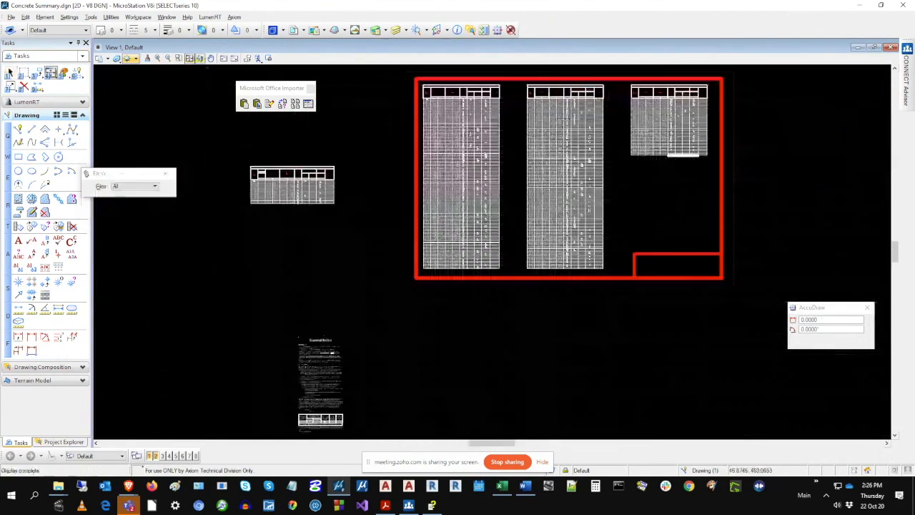
scroll(578, 80, "up", 2)
Step: Move the second pasted table column beside the first one, leaving a small gap
left_click(10, 73)
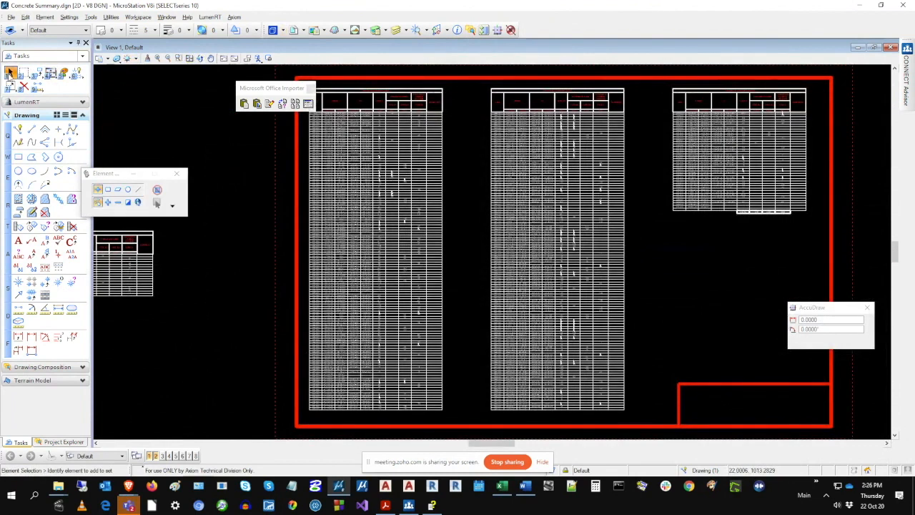
left_click(346, 149)
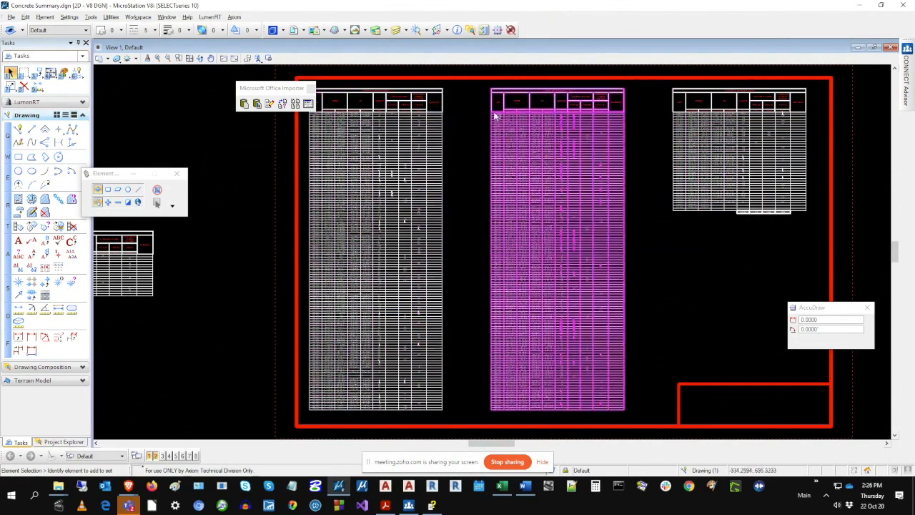
scroll(453, 94, "up", 5)
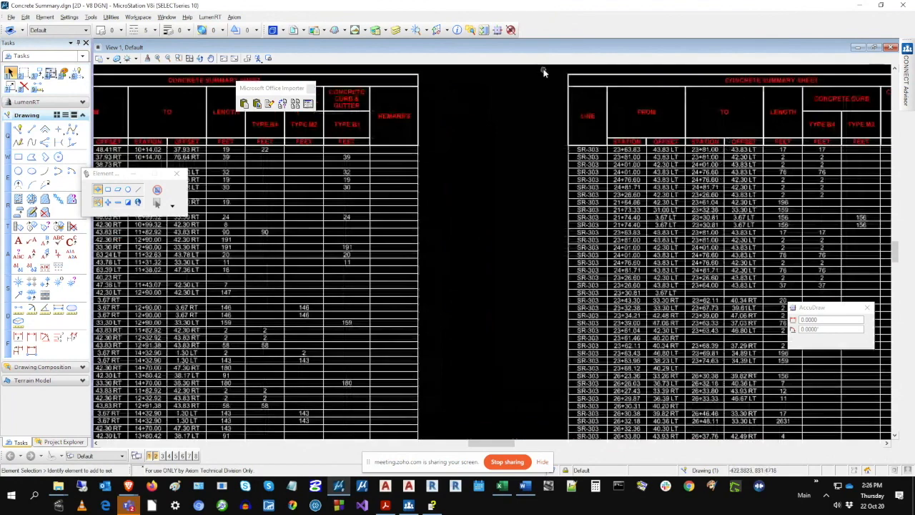
left_click(582, 80)
left_click_drag(583, 80, 448, 76)
Step: Move the third pasted table column beside the second one, leaving a small gap
left_click(887, 443)
left_click(887, 443)
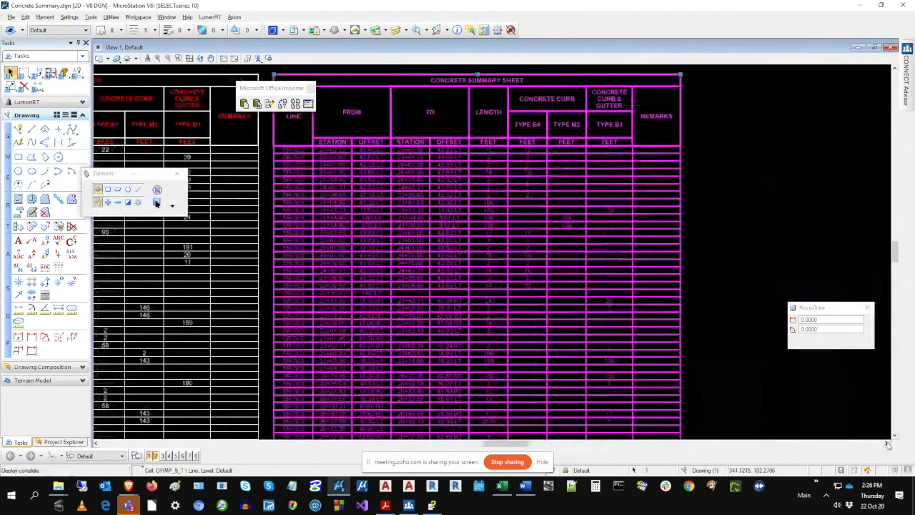
left_click(887, 443)
left_click(887, 443)
left_click(887, 443)
left_click_drag(775, 80, 503, 78)
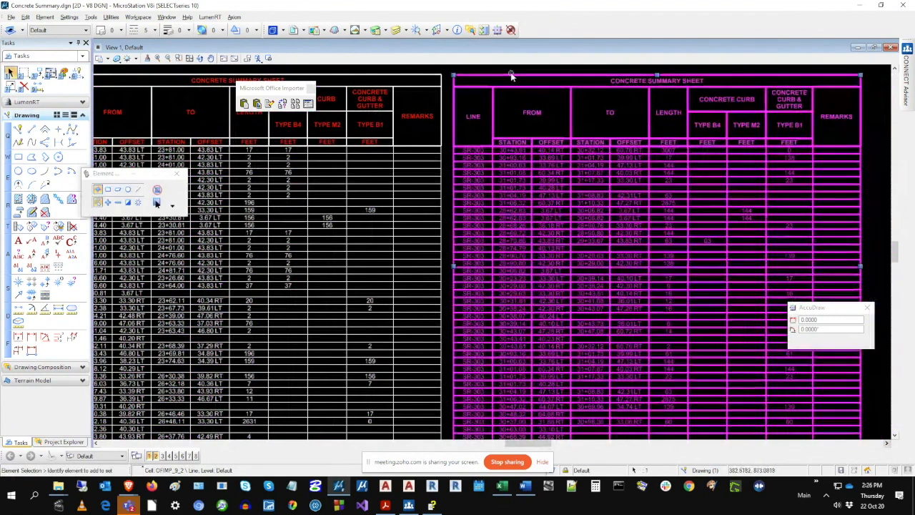
left_click(510, 71)
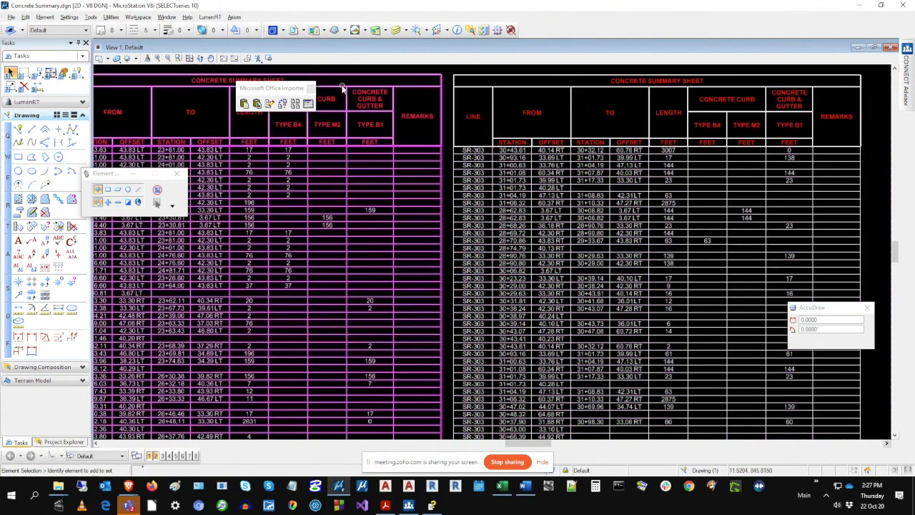
left_click(189, 58)
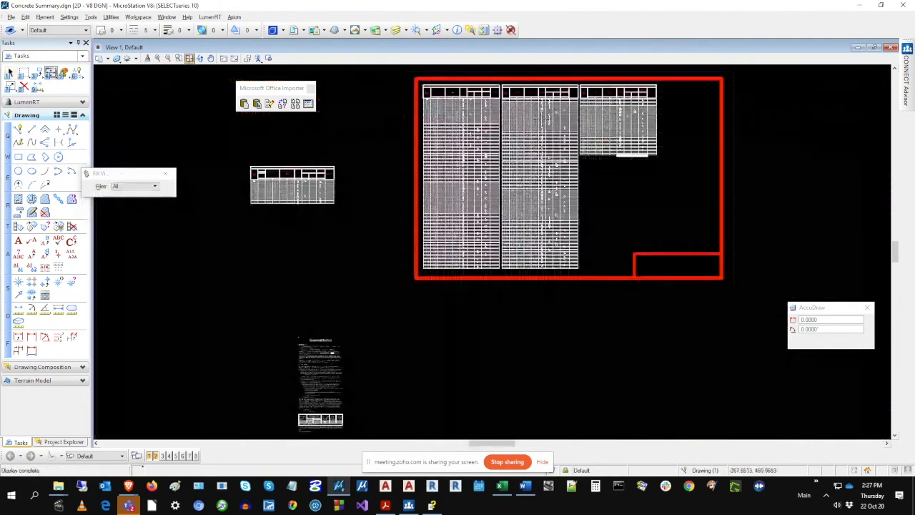
scroll(657, 90, "up", 2)
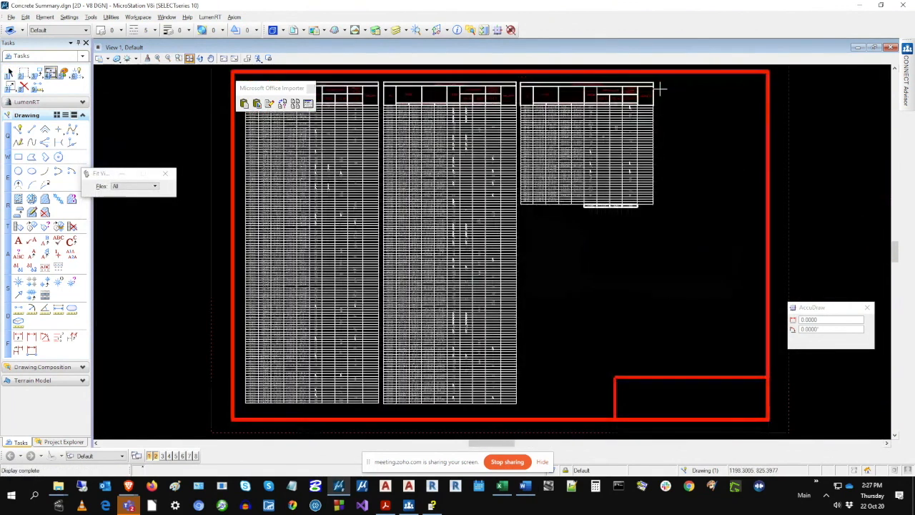
left_click(10, 73)
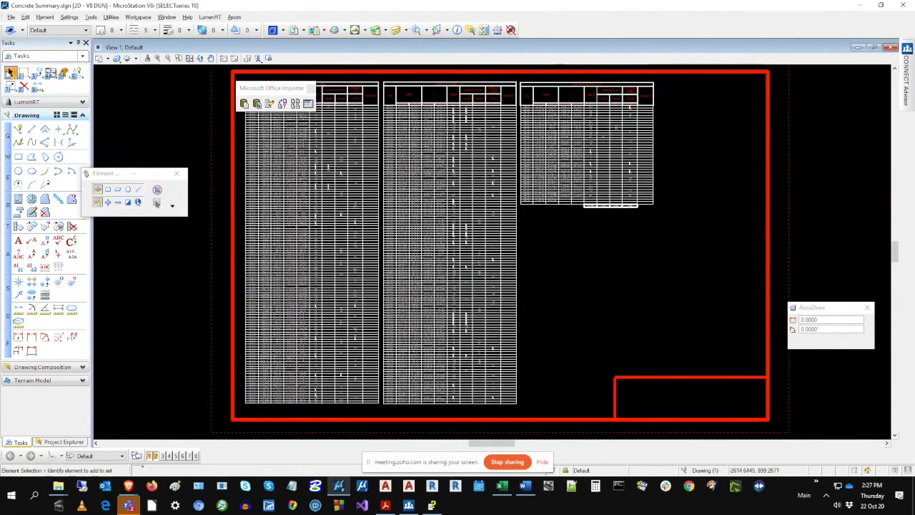
left_click(629, 154)
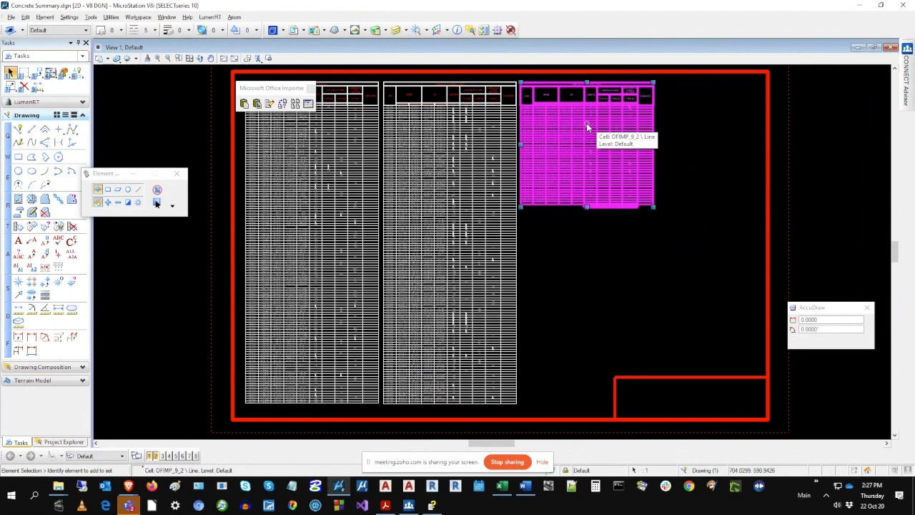
left_click(896, 412)
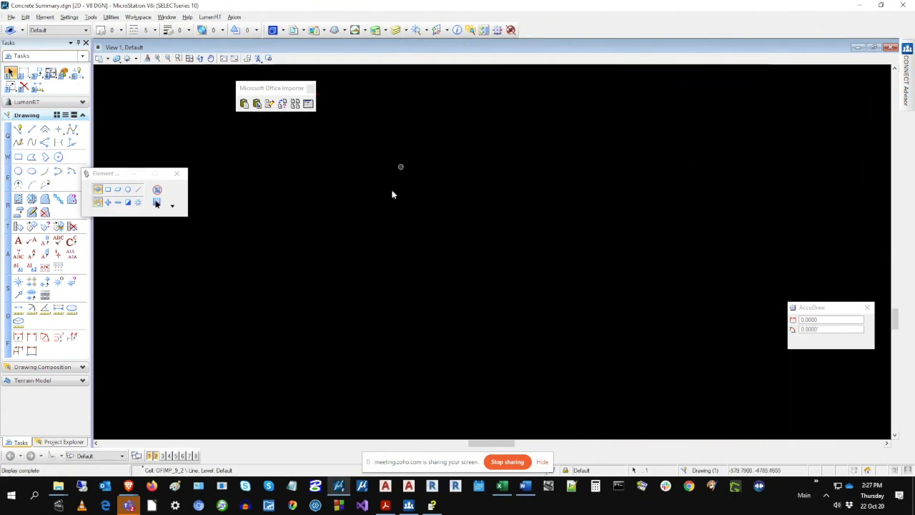
Step: Switch to Word and delete the empty paragraph below "Add the new data here."
left_click(529, 488)
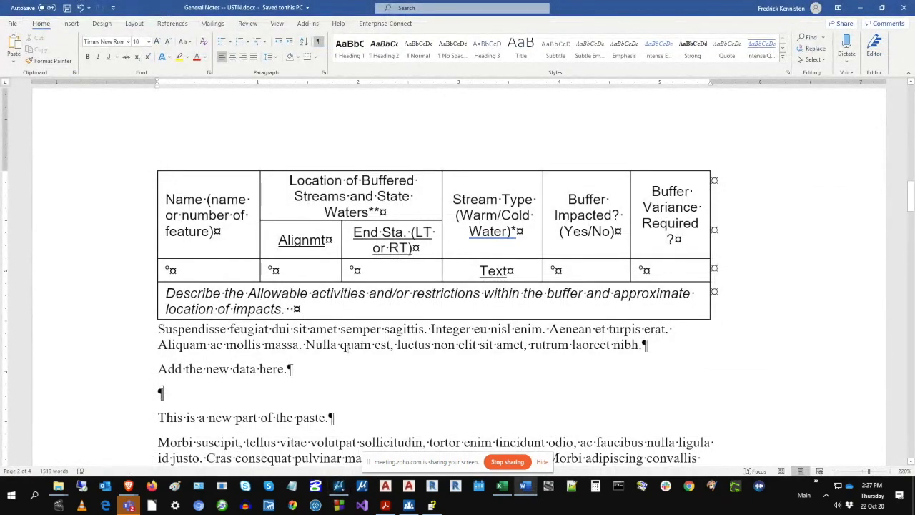
key("Delete")
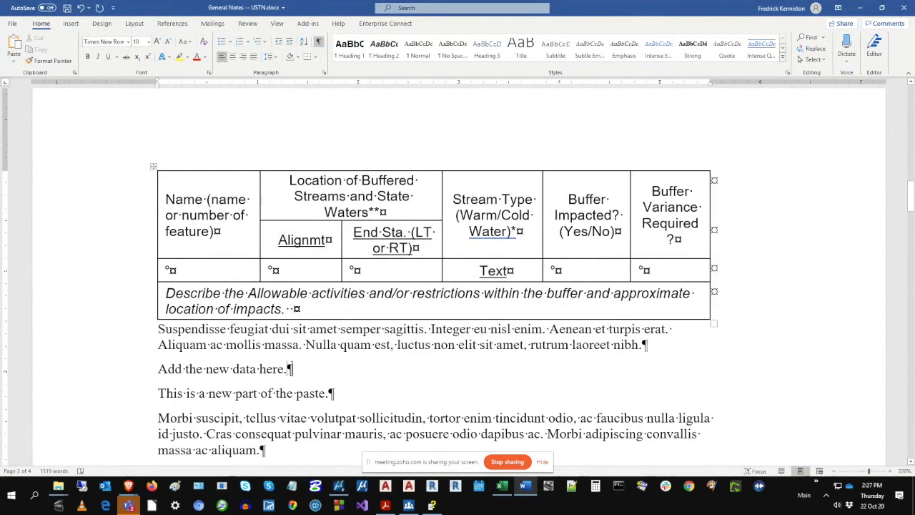
Step: Save the General Notes document and copy its entire contents
left_click(66, 8)
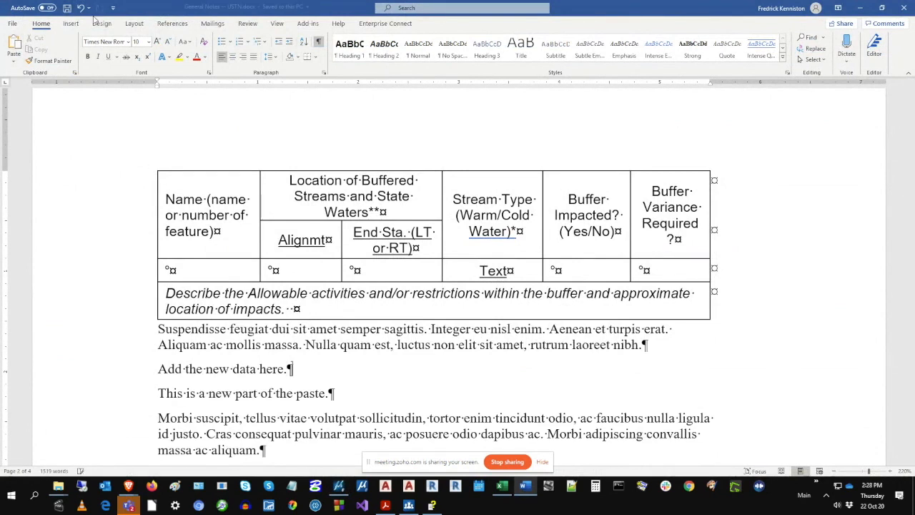
key("ctrl+Home")
key("ctrl+shift+End")
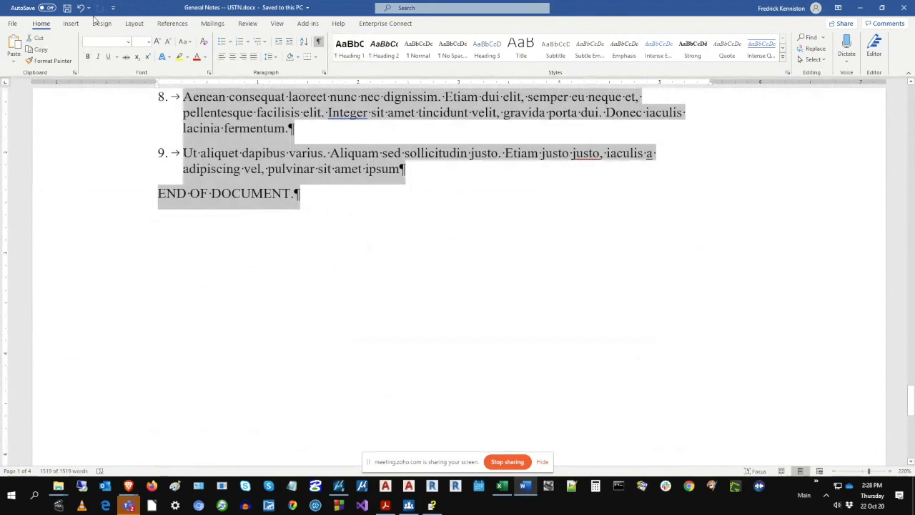
right_click(229, 168)
left_click(307, 197)
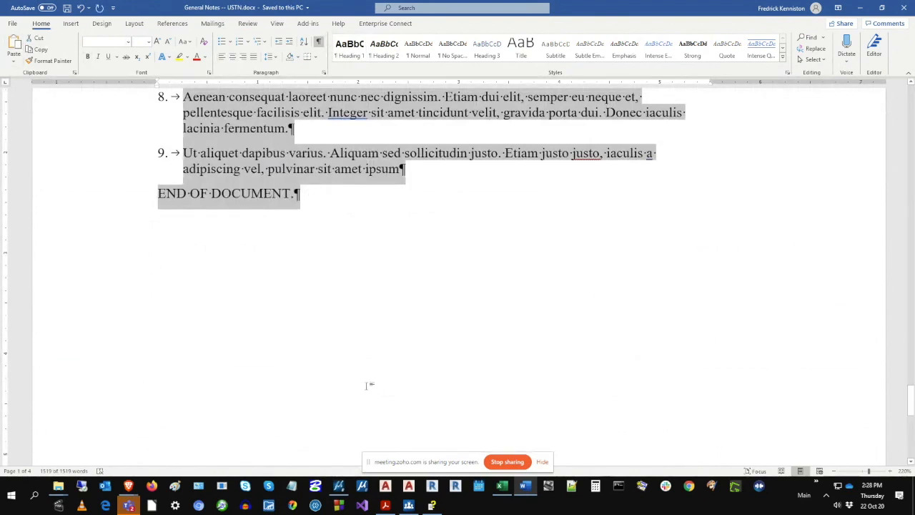
Step: Switch to MicroStation and try to paste the copied notes as linked Word data split into columns
key("alt+Tab")
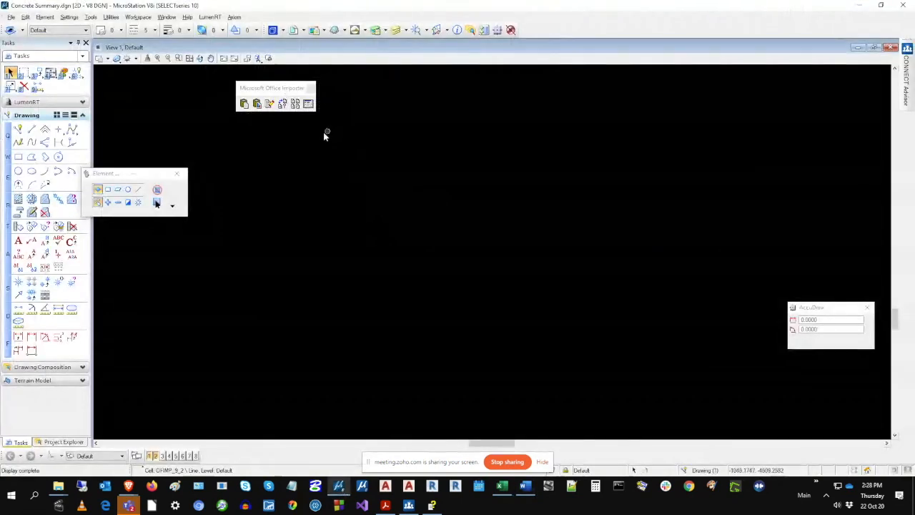
left_click(243, 104)
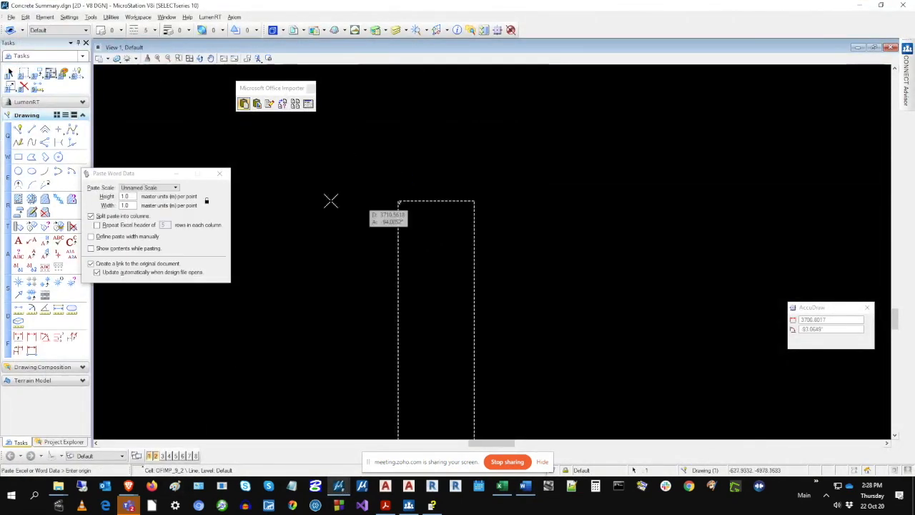
left_click(309, 149)
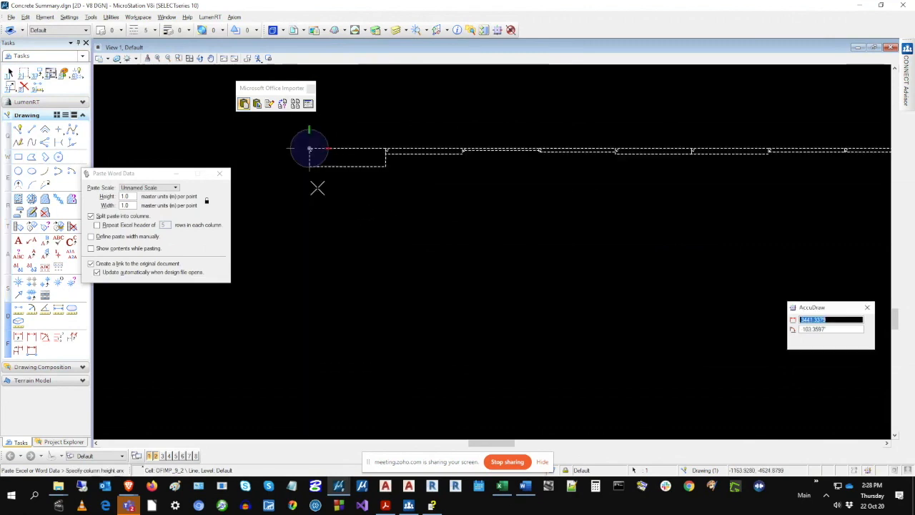
left_click(396, 249)
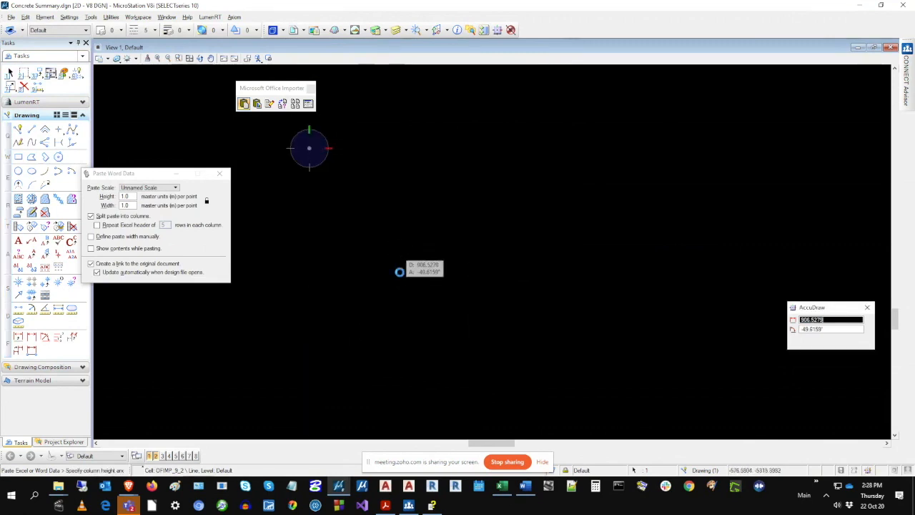
left_click(25, 17)
left_click(43, 27)
left_click(244, 104)
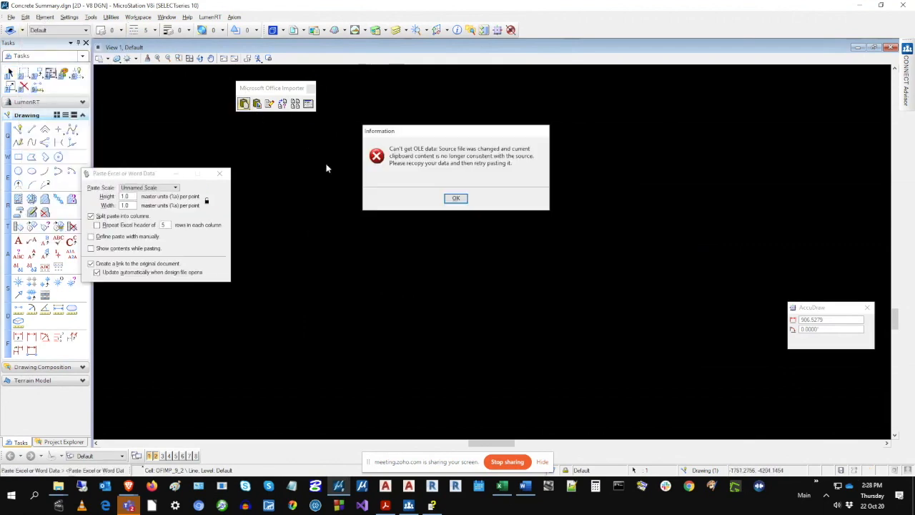
left_click(455, 199)
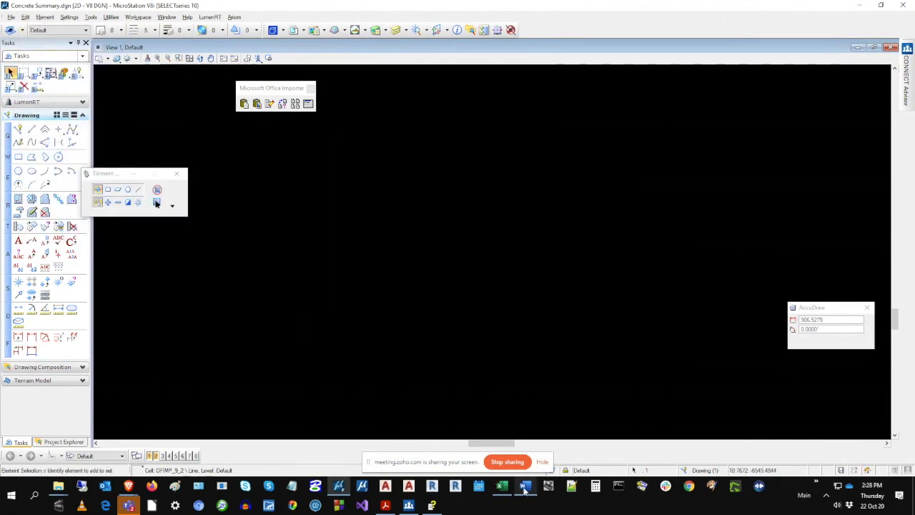
Step: Recopy the selected notes in Word and paste them into MicroStation as linked data split into five columns
left_click(526, 486)
right_click(336, 133)
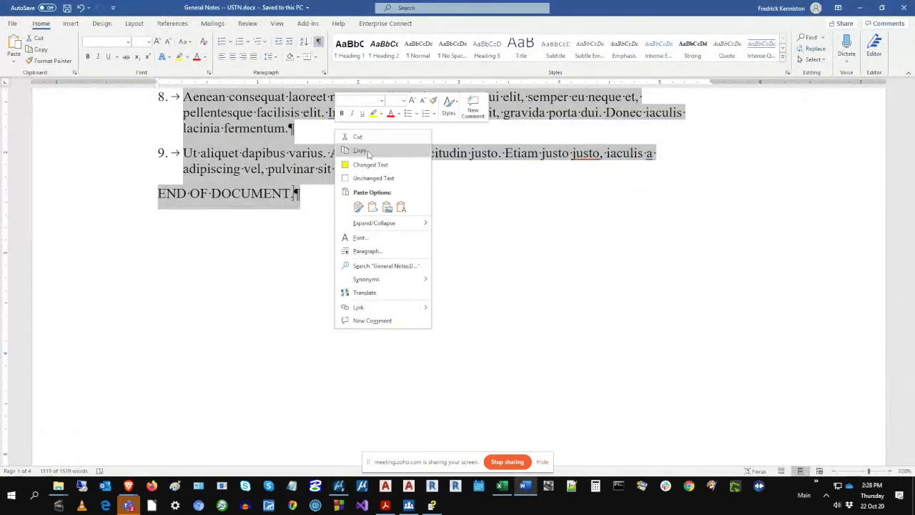
left_click(361, 149)
left_click(341, 489)
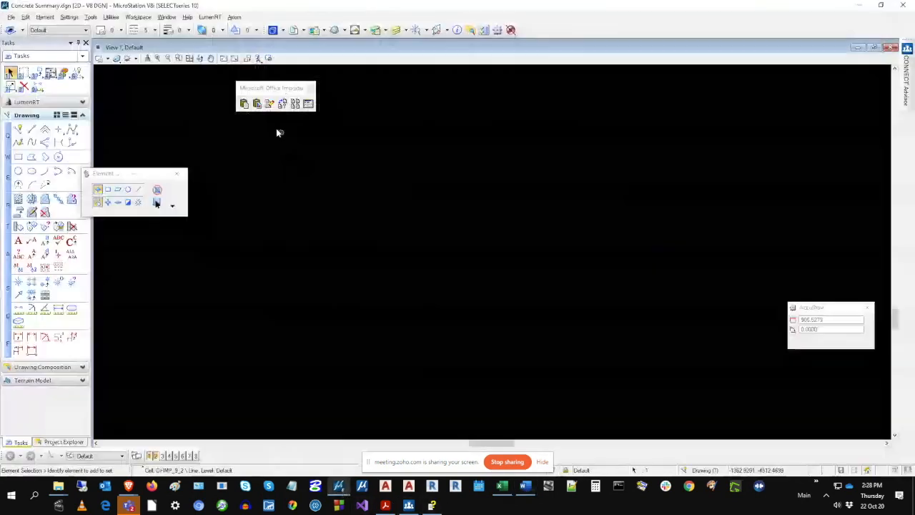
left_click(247, 104)
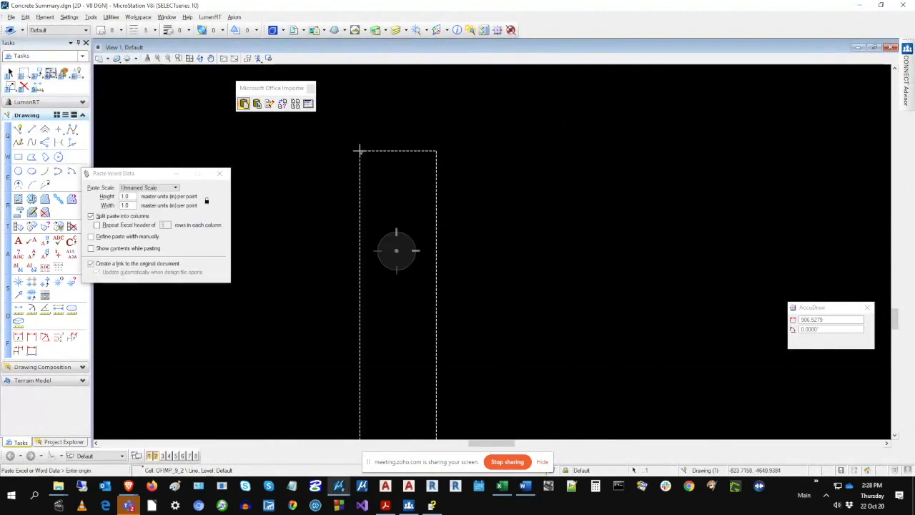
left_click(304, 137)
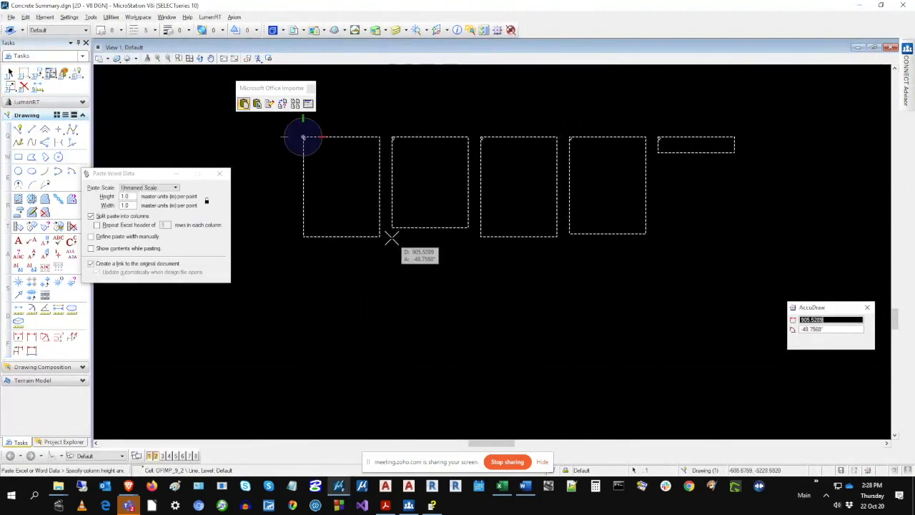
left_click(392, 237)
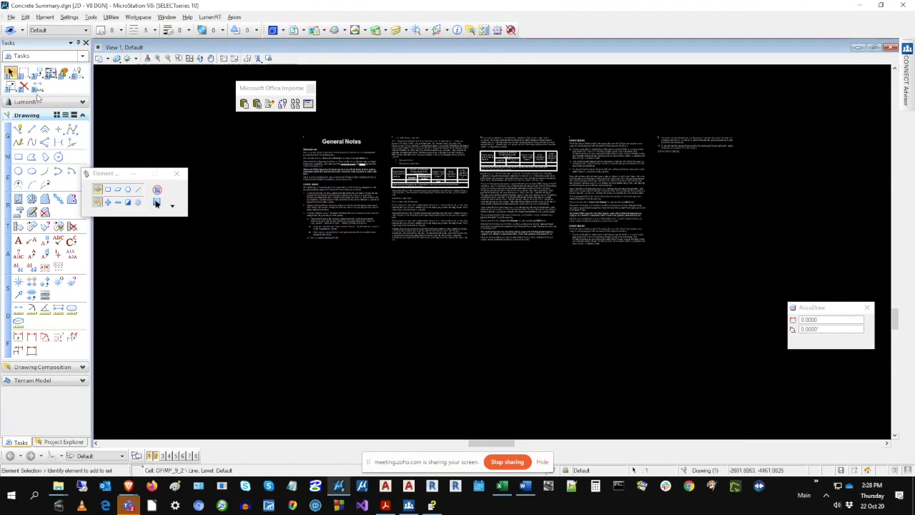
Step: Draw a horizontal SmartLine about 2613 units long just below the pasted notes columns
left_click(18, 128)
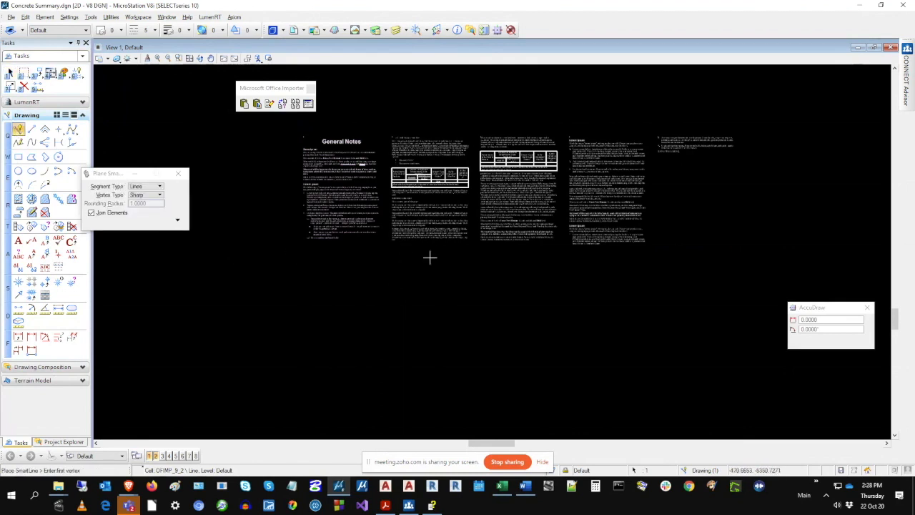
left_click(657, 246)
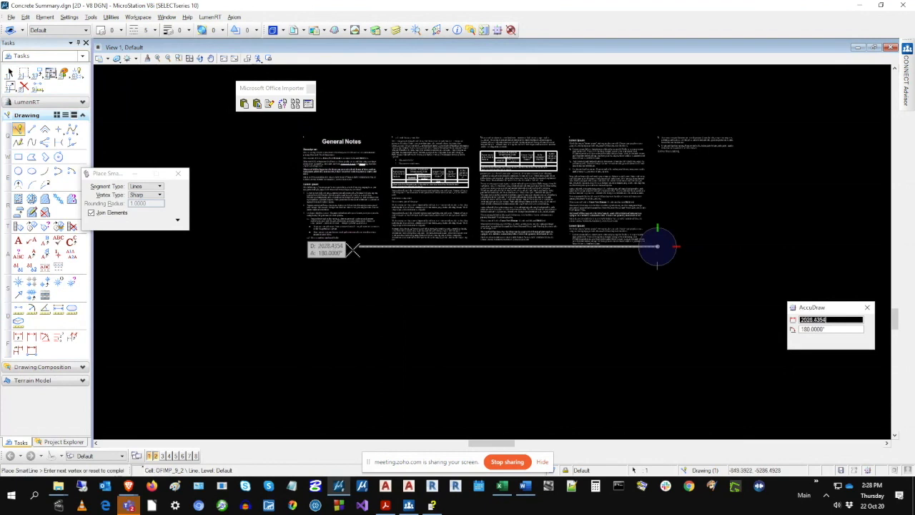
left_click(268, 247)
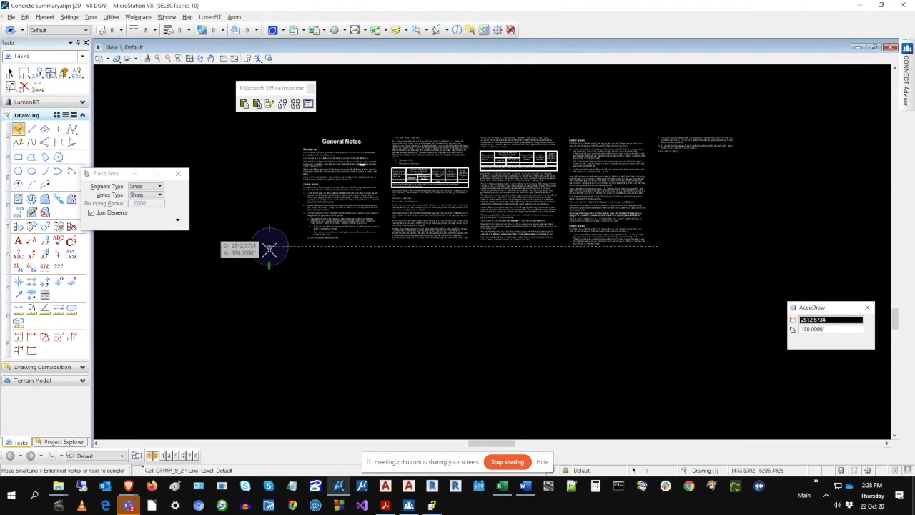
right_click(269, 246)
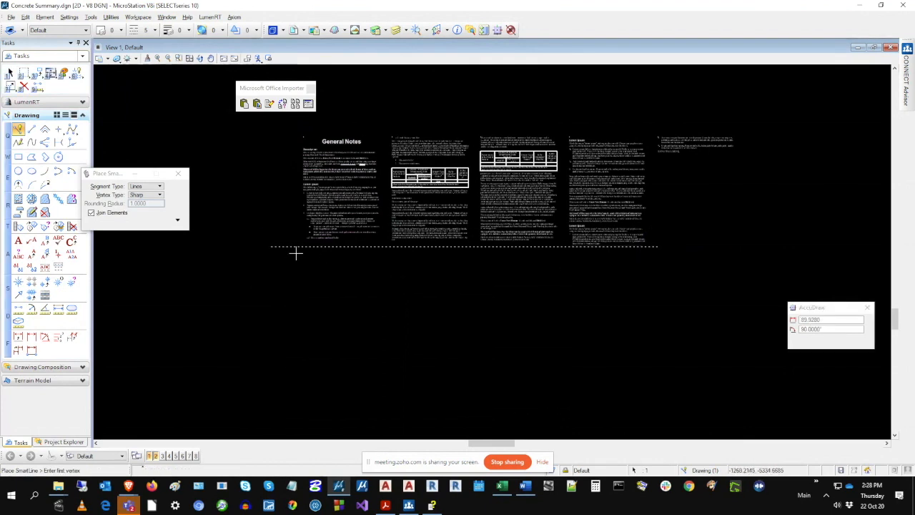
Step: Examine where the text in each notes column ends relative to the horizontal reference line
scroll(305, 243, "up", 2)
scroll(305, 243, "up", 2)
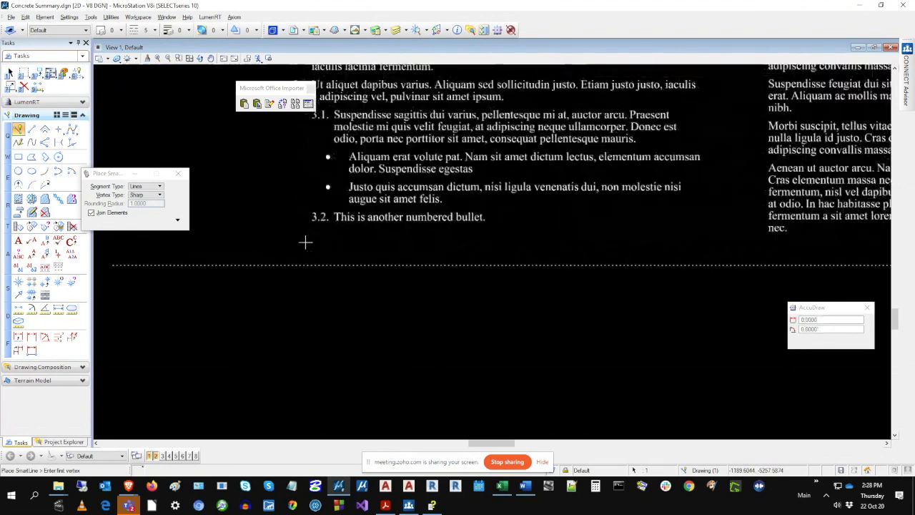
left_click(886, 443)
left_click(887, 444)
left_click(887, 444)
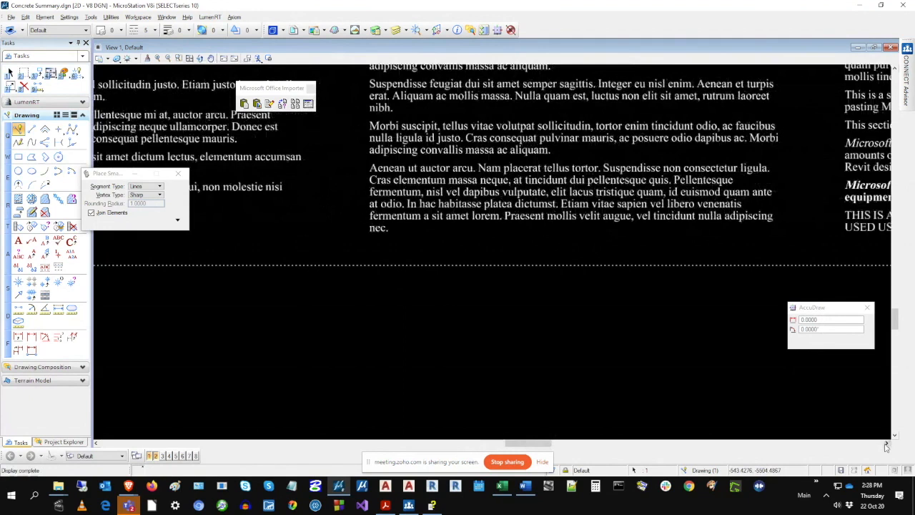
left_click(887, 444)
left_click(886, 444)
left_click(886, 444)
left_click(886, 444)
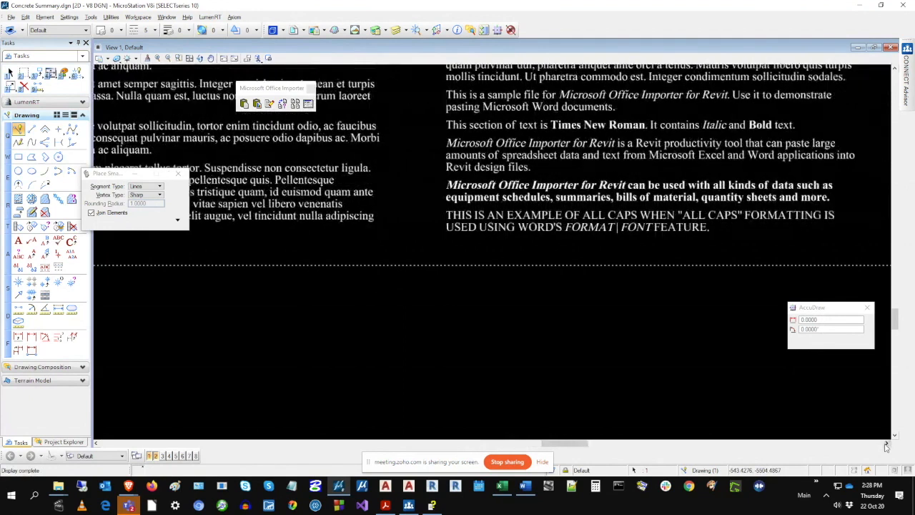
left_click(887, 443)
left_click(886, 444)
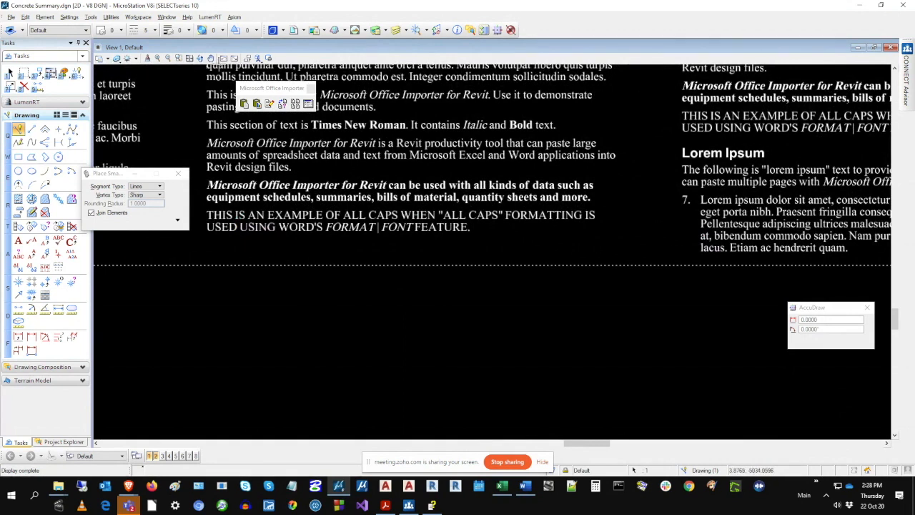
Step: Examine how the pasted General Notes text and tables are distributed across the columns
left_click(189, 59)
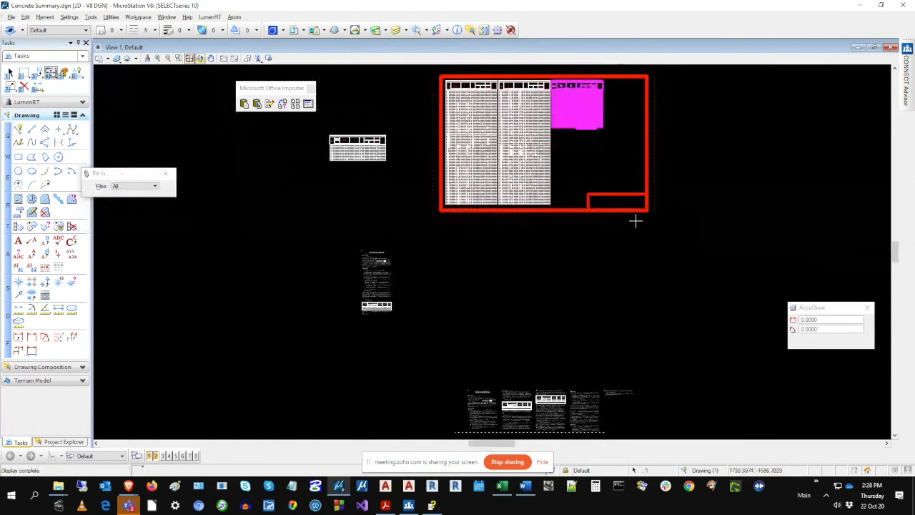
left_click(894, 434)
left_click(894, 434)
left_click(894, 434)
left_click(894, 433)
left_click(894, 434)
left_click(894, 434)
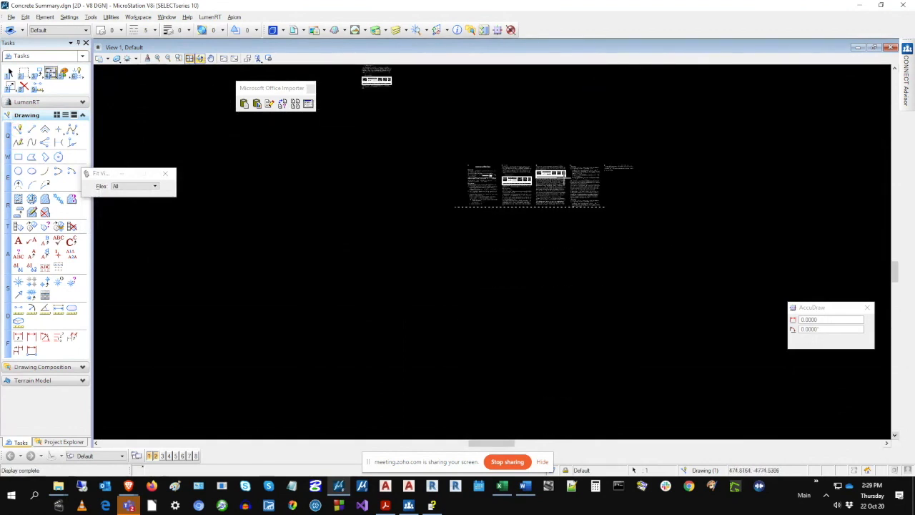
scroll(564, 176, "up", 4)
scroll(516, 177, "up", 2)
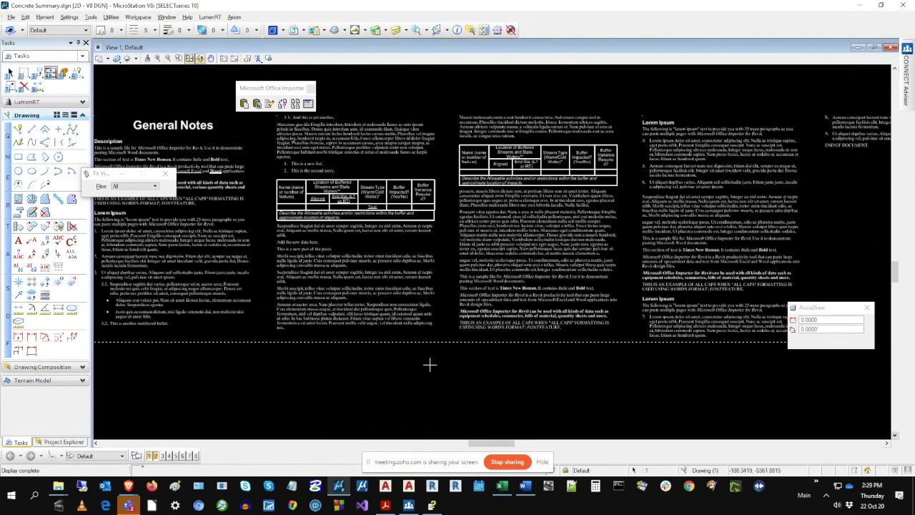
left_click(8, 73)
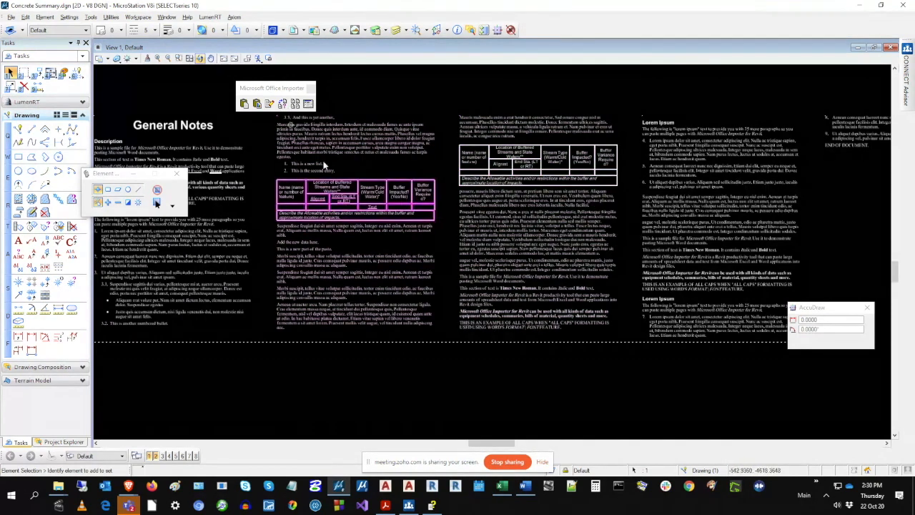
Step: Open the Microsoft Office Importer links list and view each linked Excel and Word paste in the drawing
left_click(190, 58)
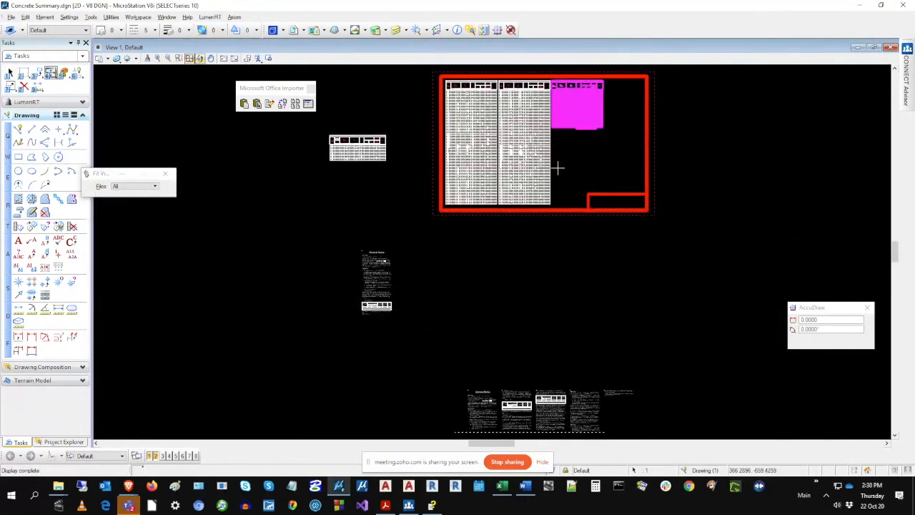
left_click(295, 104)
left_click_drag(577, 206, 460, 157)
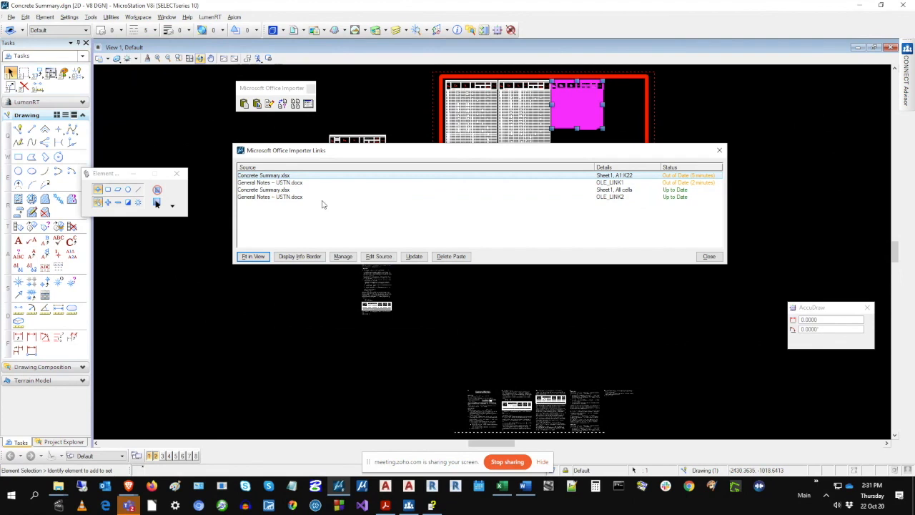
left_click(271, 178)
left_click(271, 183)
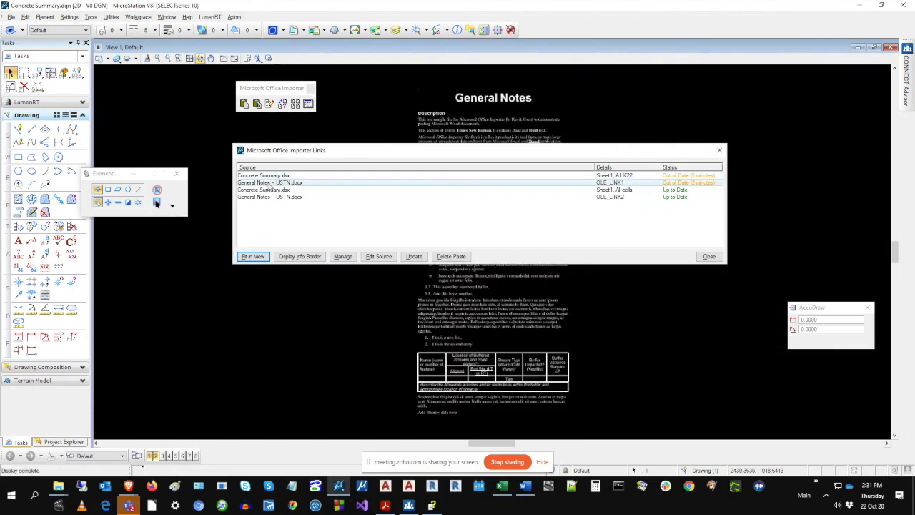
left_click(268, 190)
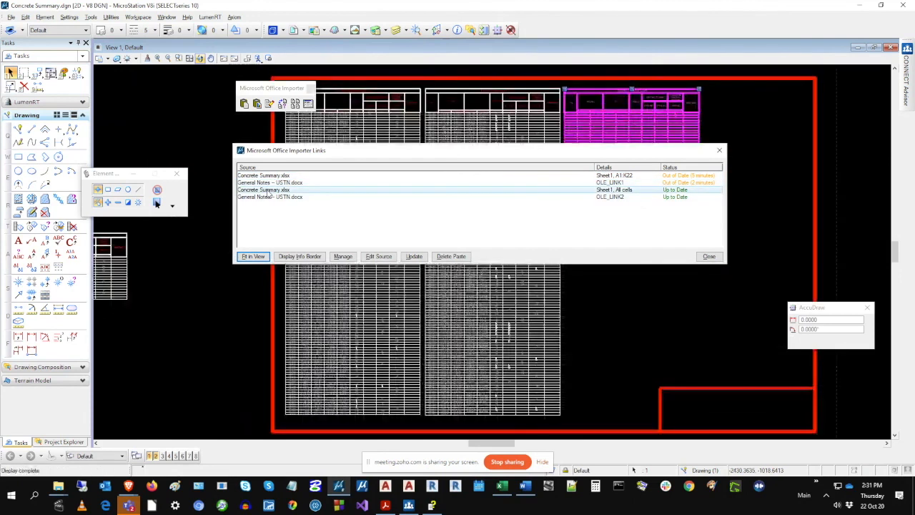
left_click(267, 198)
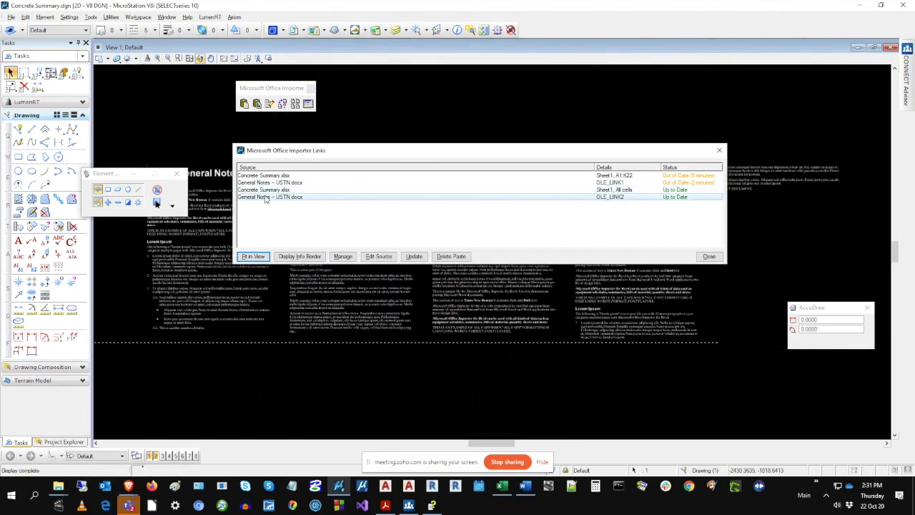
Step: Review the source details and update status of the Concrete Summary.xlsx and General Notes links
left_click(608, 177)
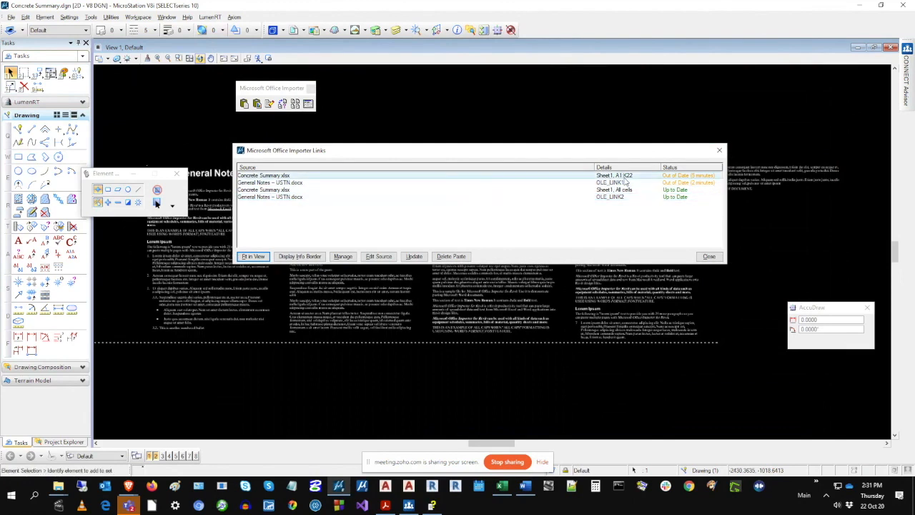
left_click(625, 183)
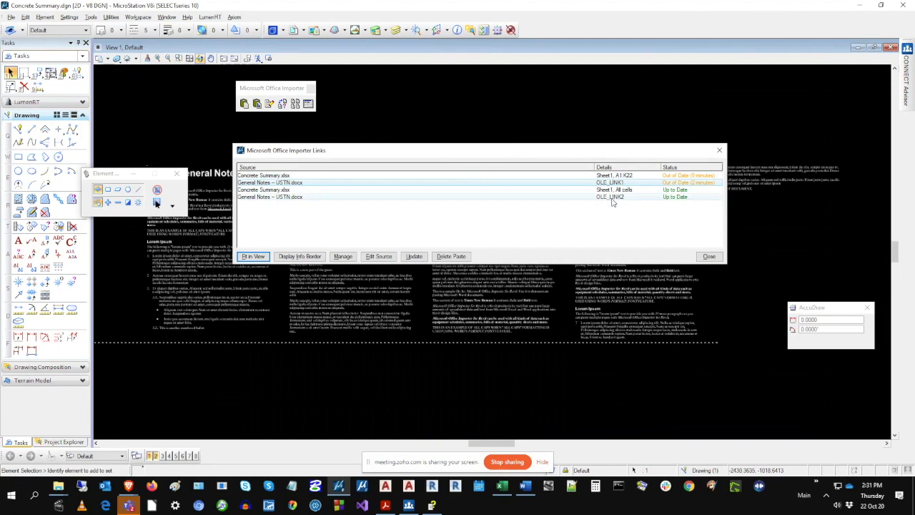
left_click(623, 176)
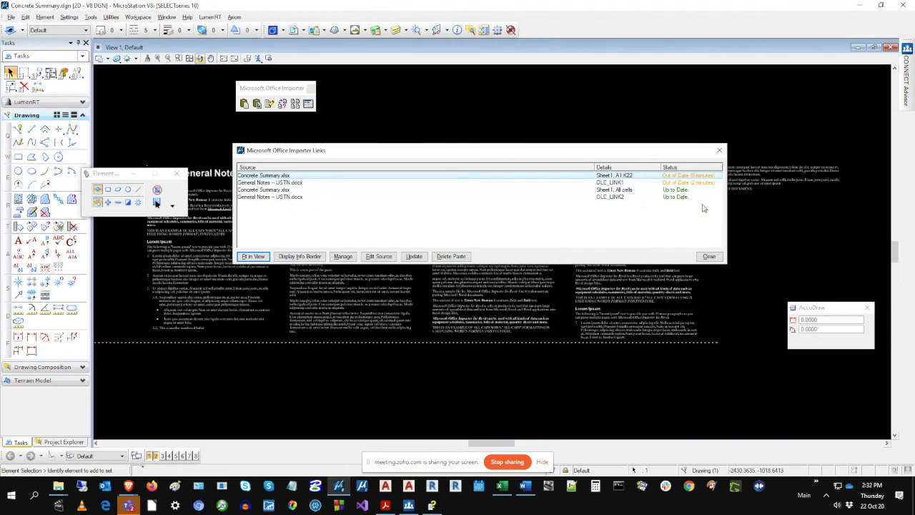
Step: Update the two out-of-date links to Concrete Summary.xlsx and General Notes – USTN.docx, and close the links list
left_click(697, 183, "ctrl")
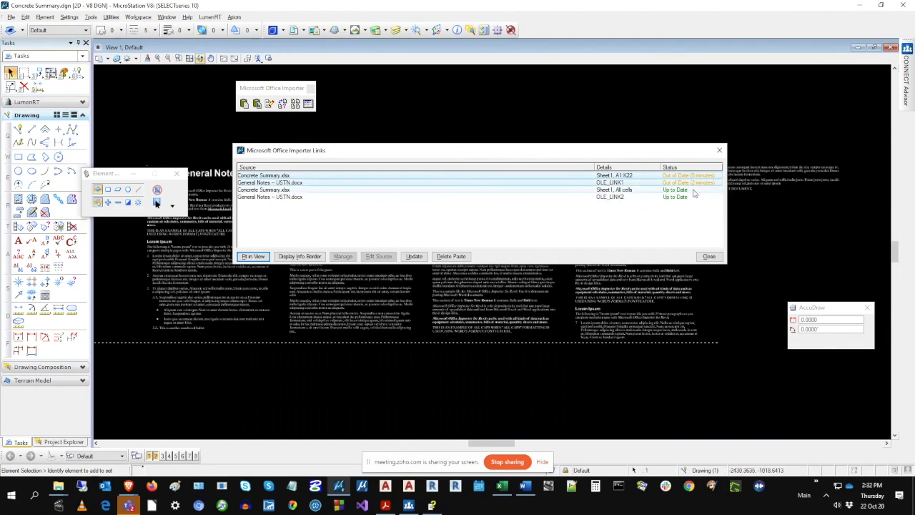
left_click(414, 257)
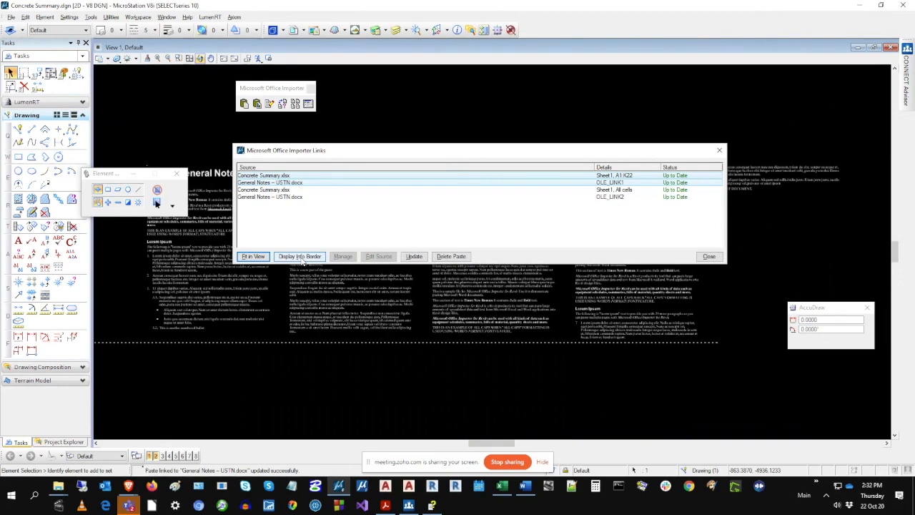
left_click(290, 190)
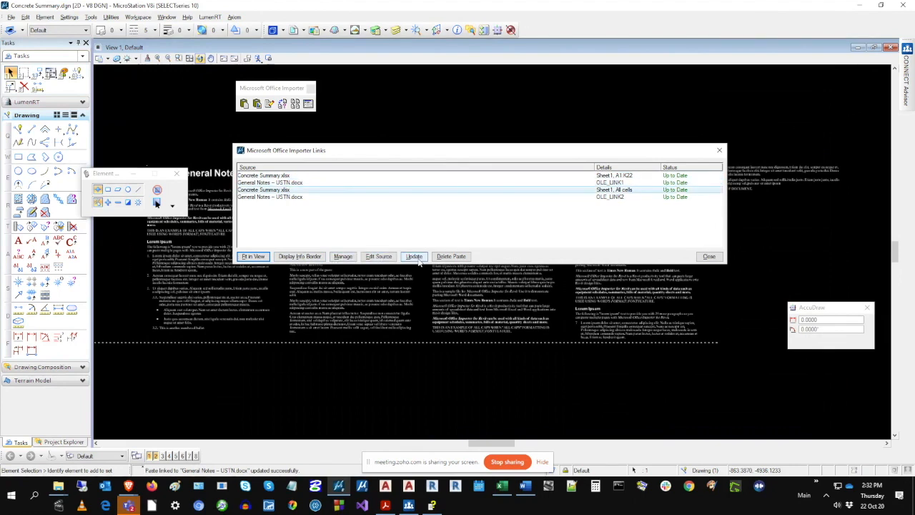
left_click(285, 197)
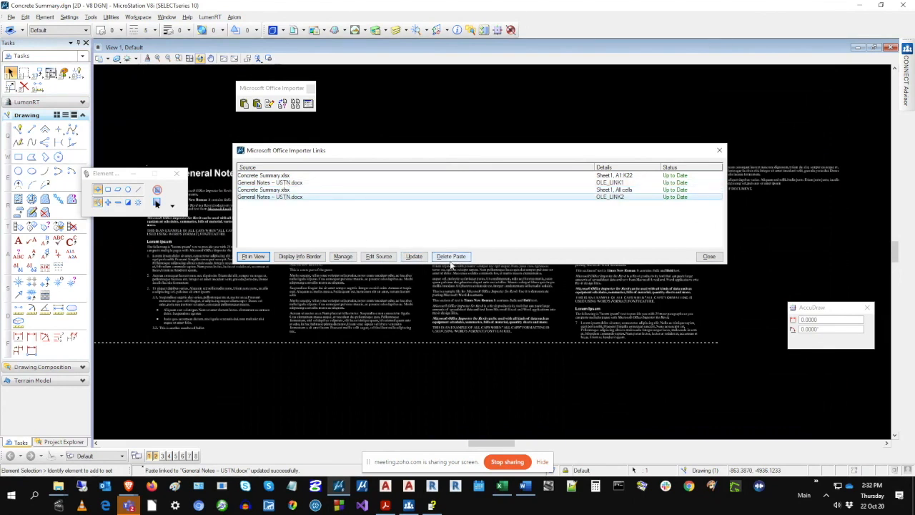
left_click(709, 256)
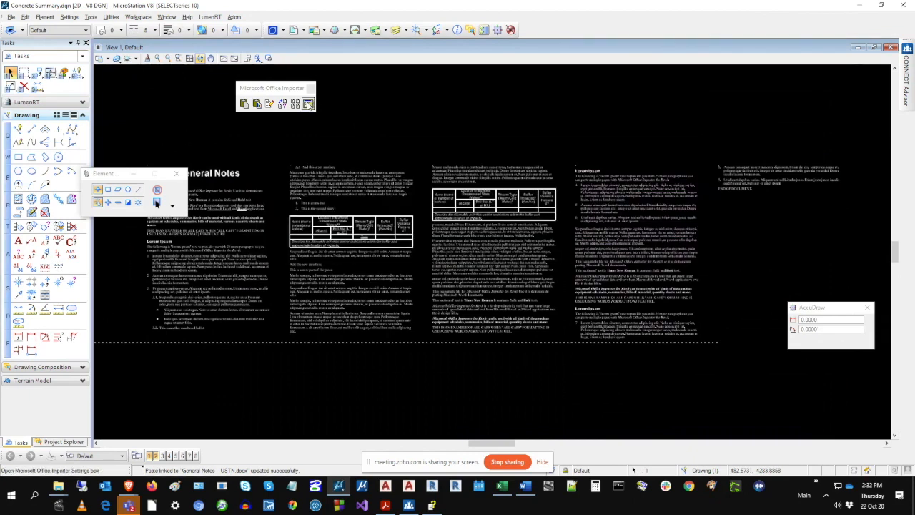
Step: Save the Microsoft Office Importer settings as a new settings file named Project0001 in the Office folder
left_click(309, 104)
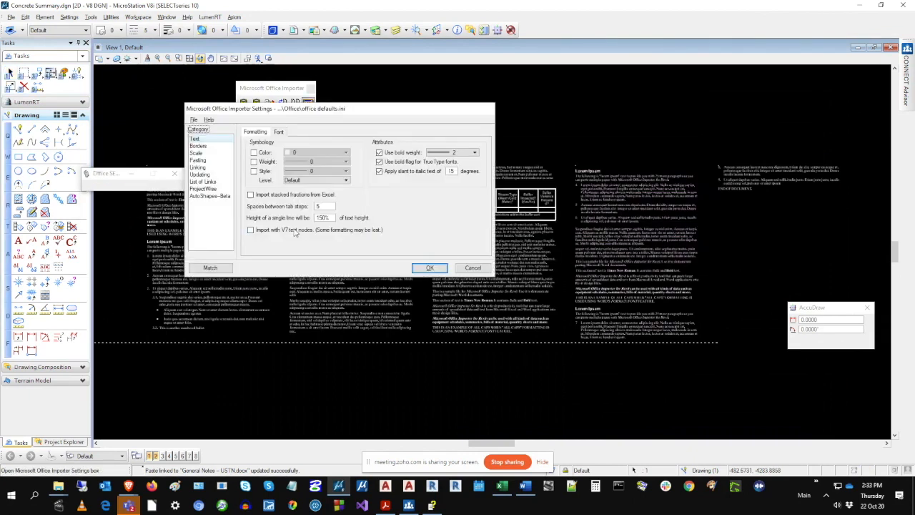
left_click(279, 132)
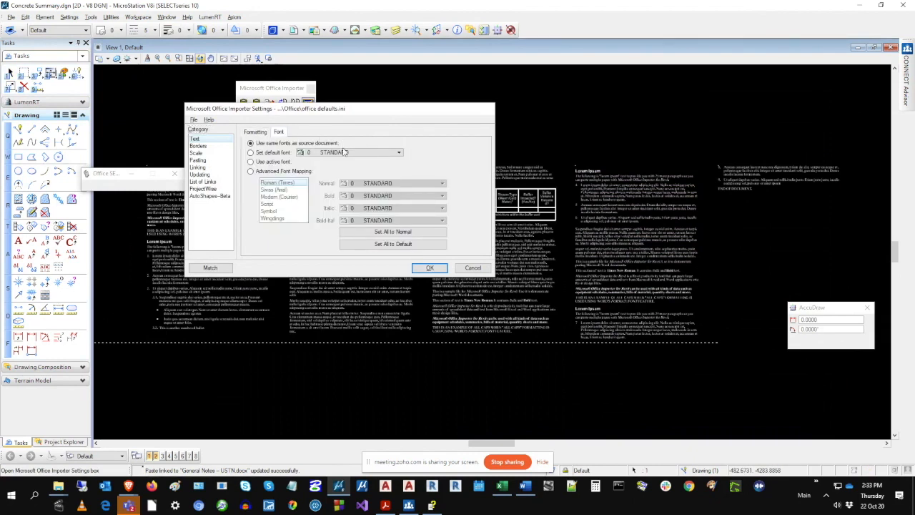
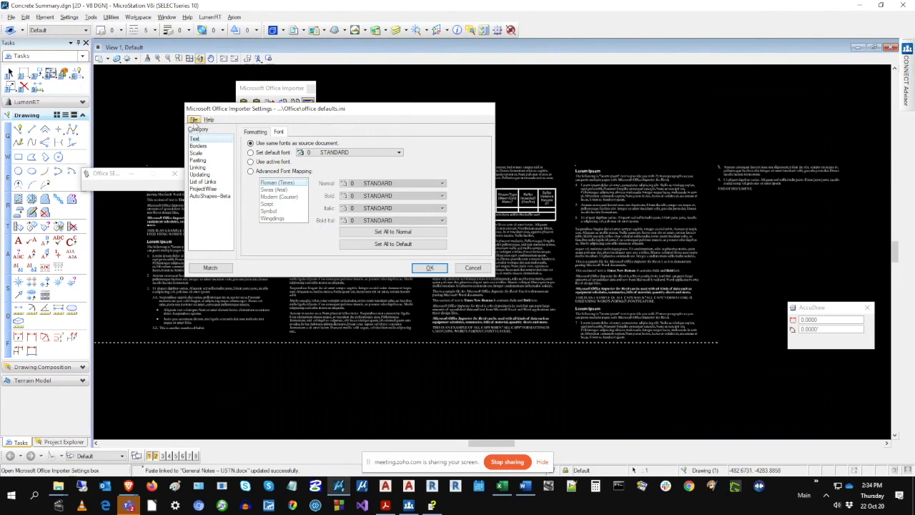
left_click(193, 120)
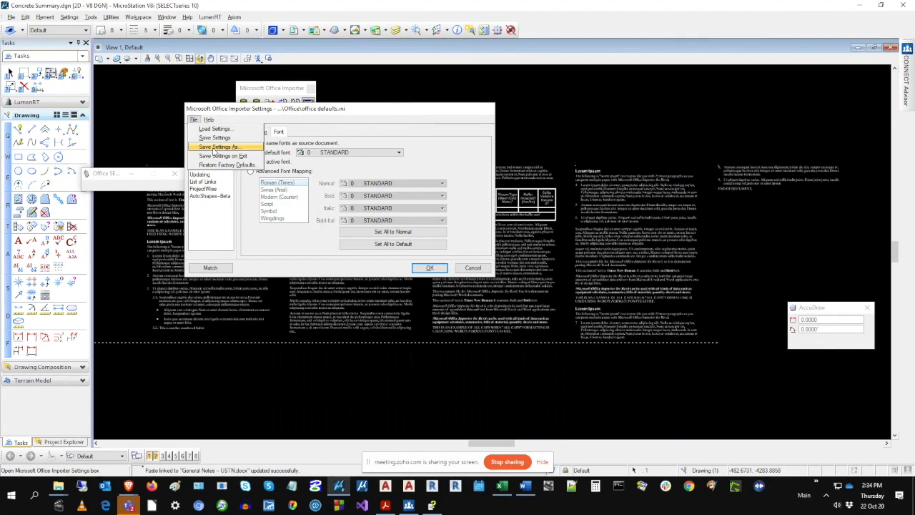
left_click(214, 148)
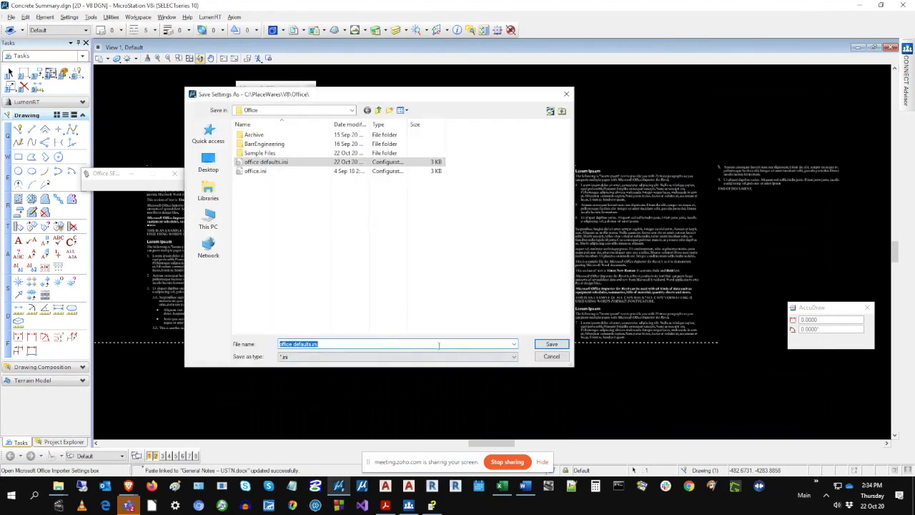
type("Project0001")
key("Return")
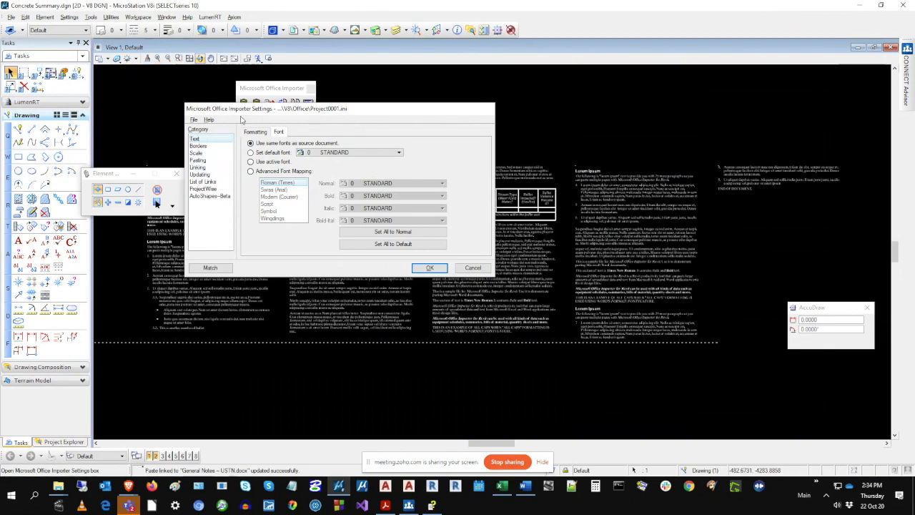
Step: Load the importer settings from office defaults.ini
left_click(193, 119)
left_click(200, 130)
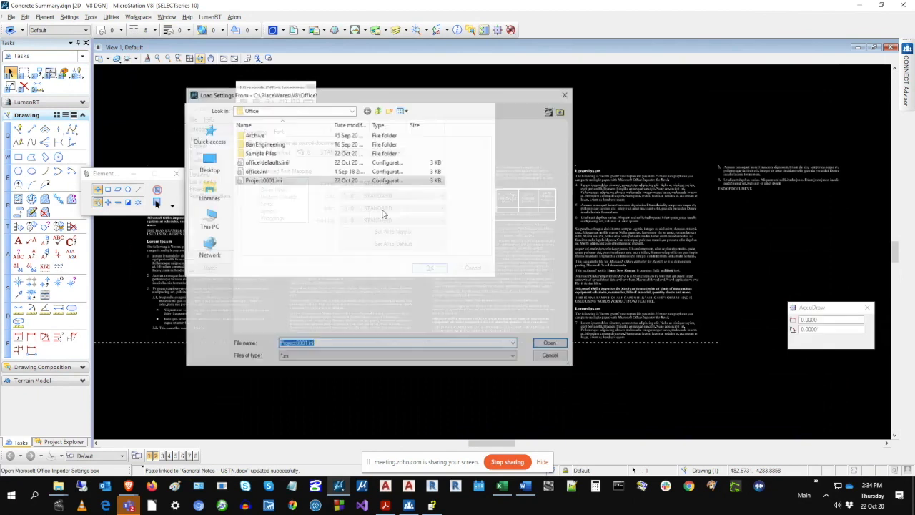
left_click(268, 163)
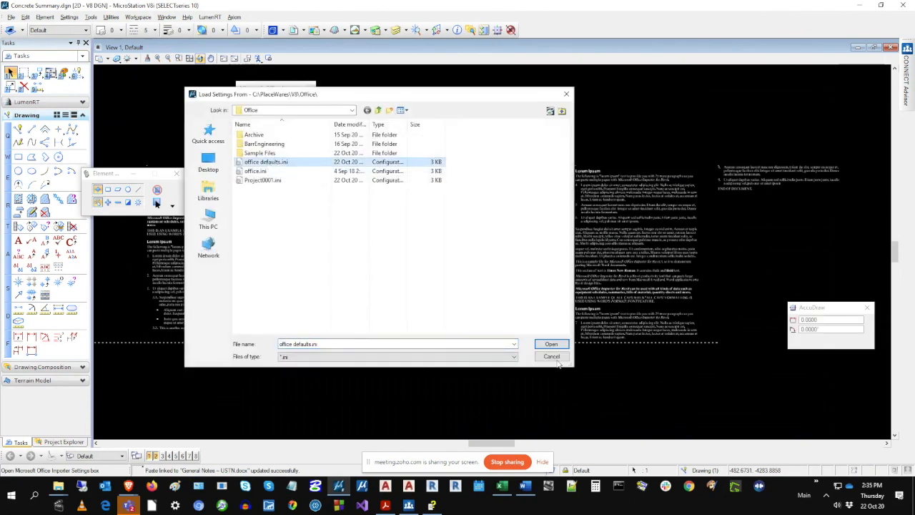
left_click(551, 345)
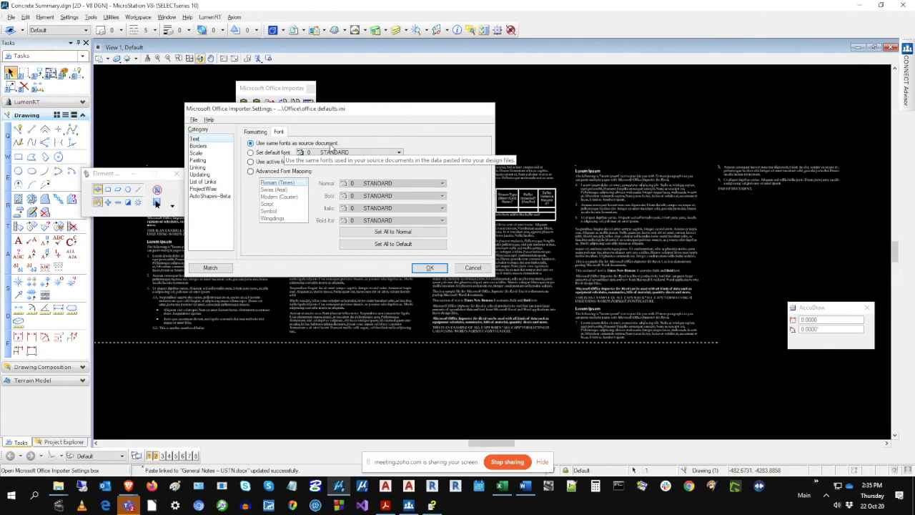
Step: Set the default font for imported text to 3 ENGINEERING instead of using the source document's fonts
left_click(273, 152)
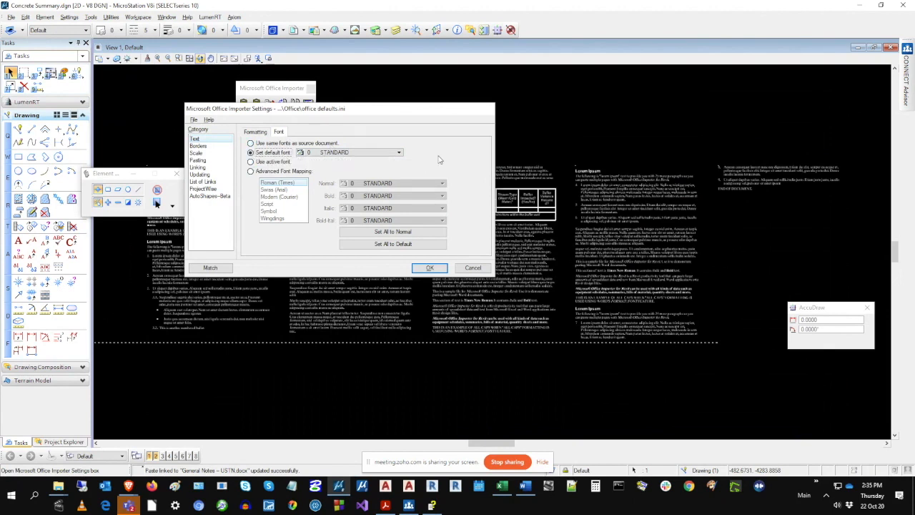
left_click(393, 153)
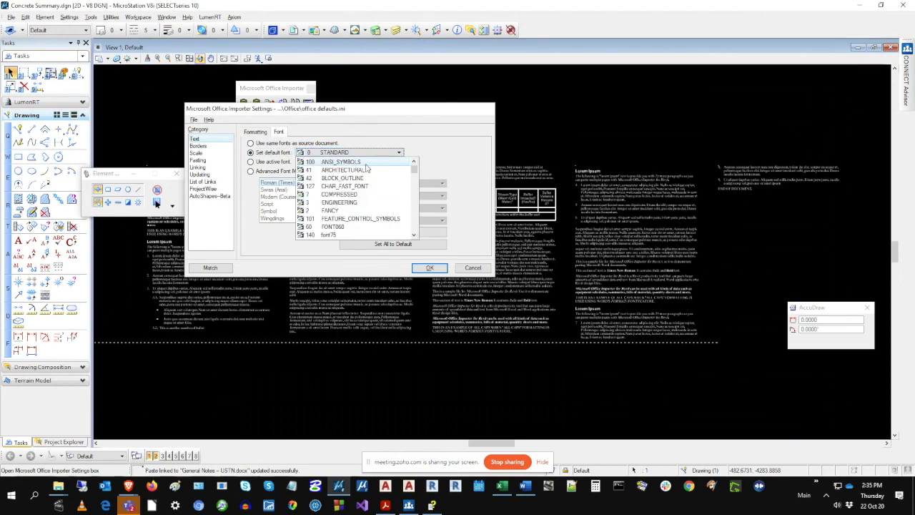
scroll(366, 169, "down", 5)
scroll(366, 168, "down", 6)
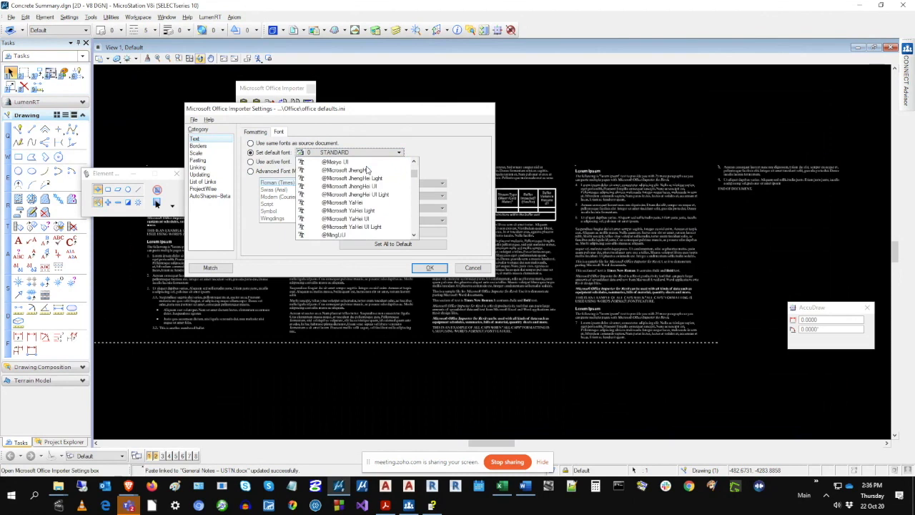
left_click_drag(416, 175, 418, 234)
scroll(356, 198, "up", 6)
left_click(443, 145)
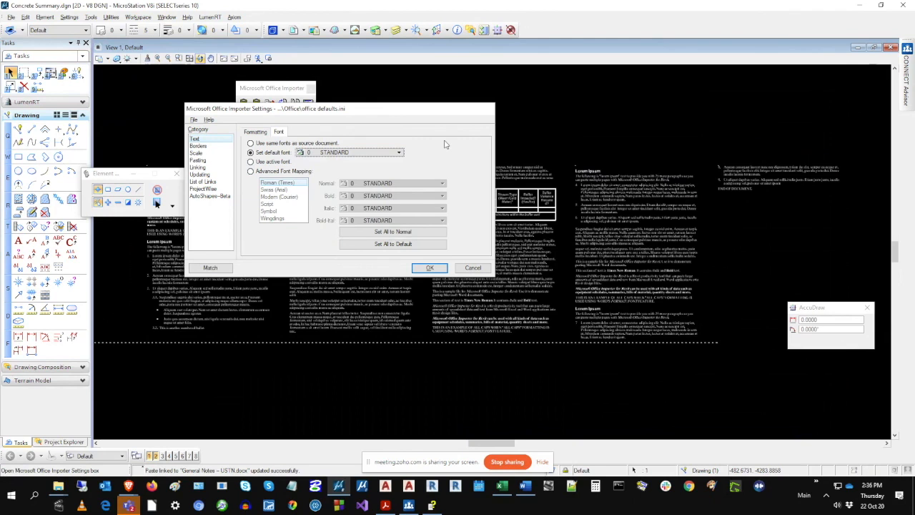
left_click(384, 154)
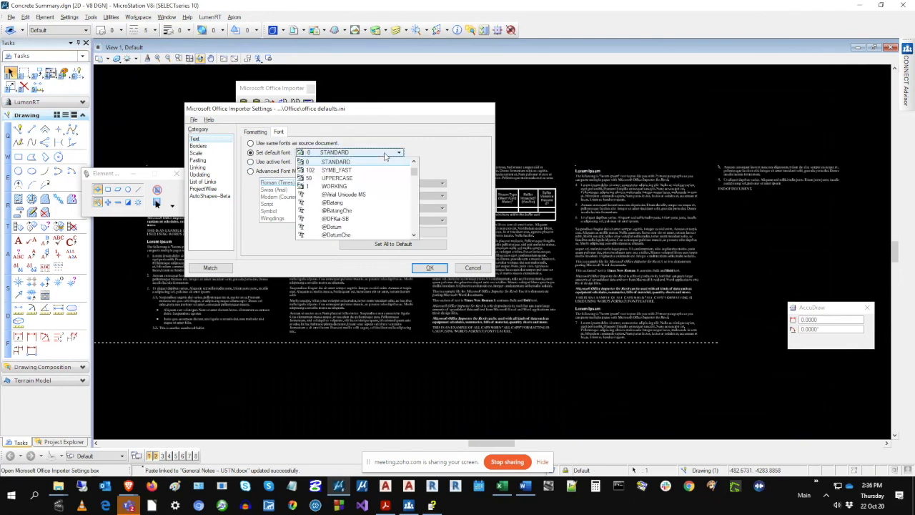
scroll(369, 191, "down", 3)
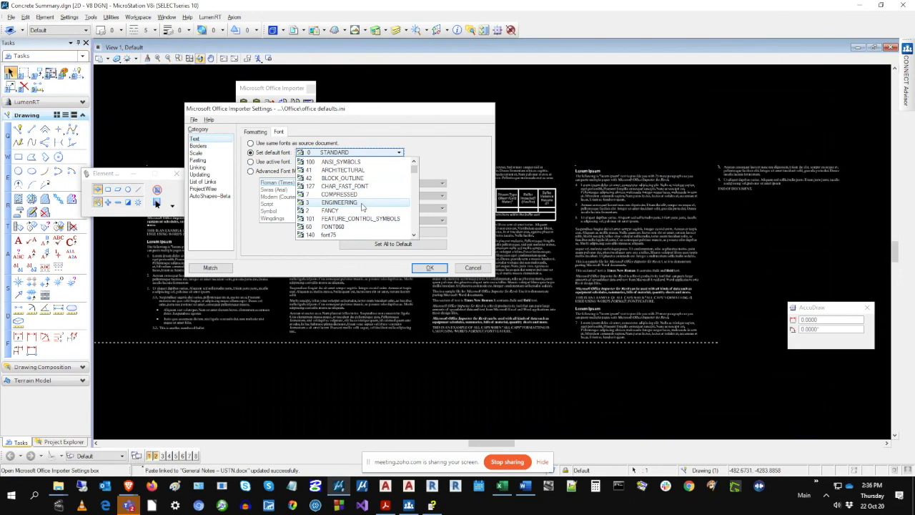
left_click(362, 204)
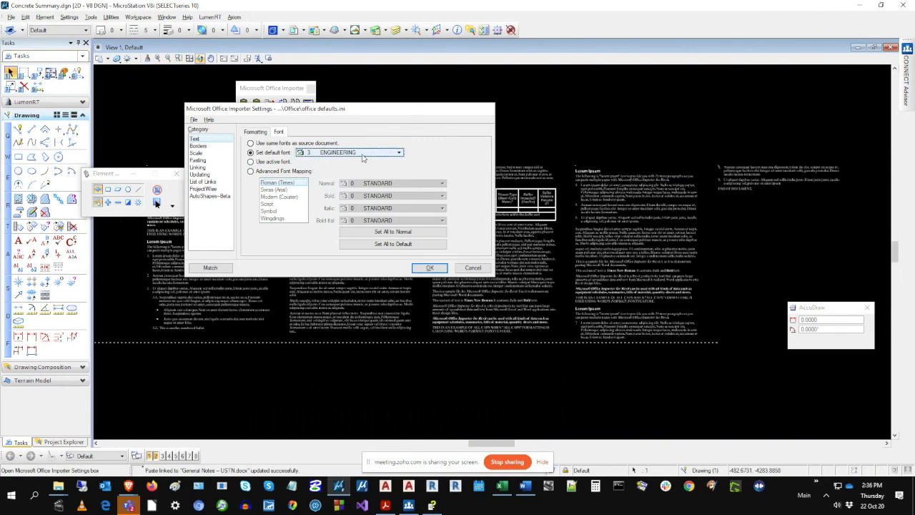
Step: Examine the Unnamed Scale rule's height and width and the point size, text height and text width options of its text size calculator
left_click(197, 153)
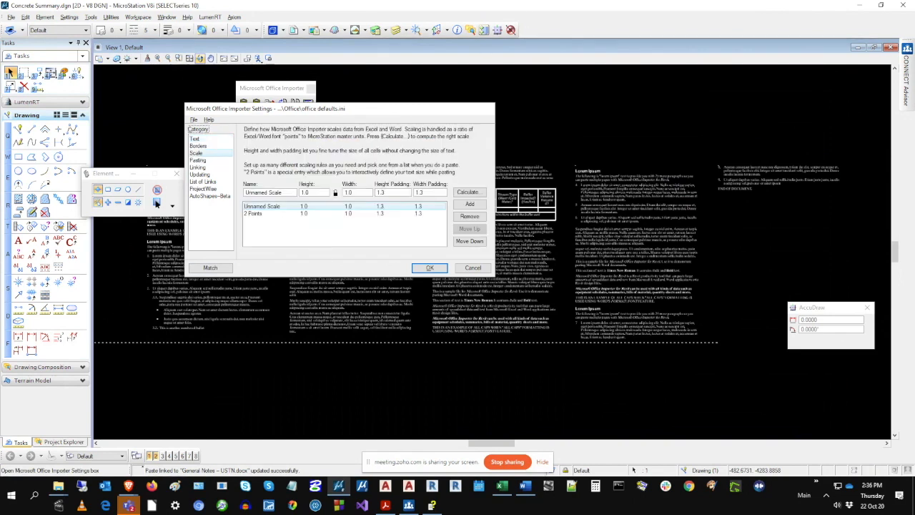
left_click(202, 139)
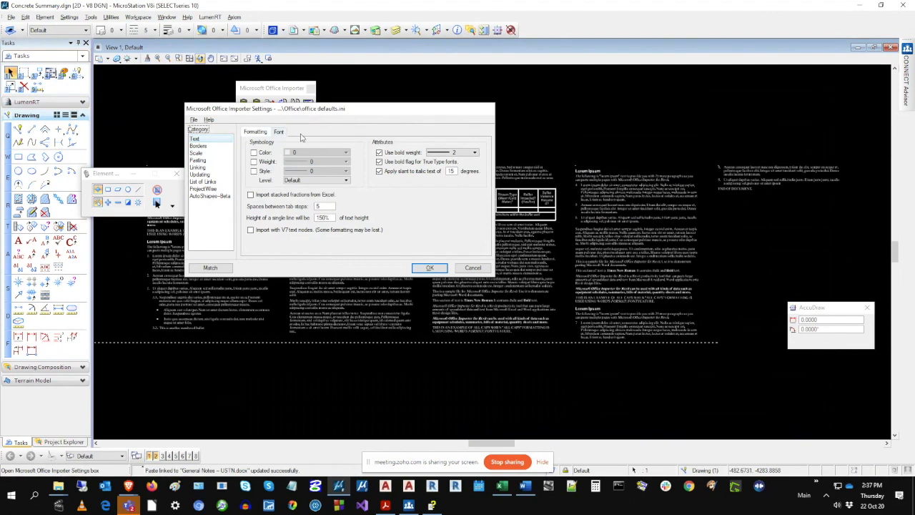
left_click(207, 154)
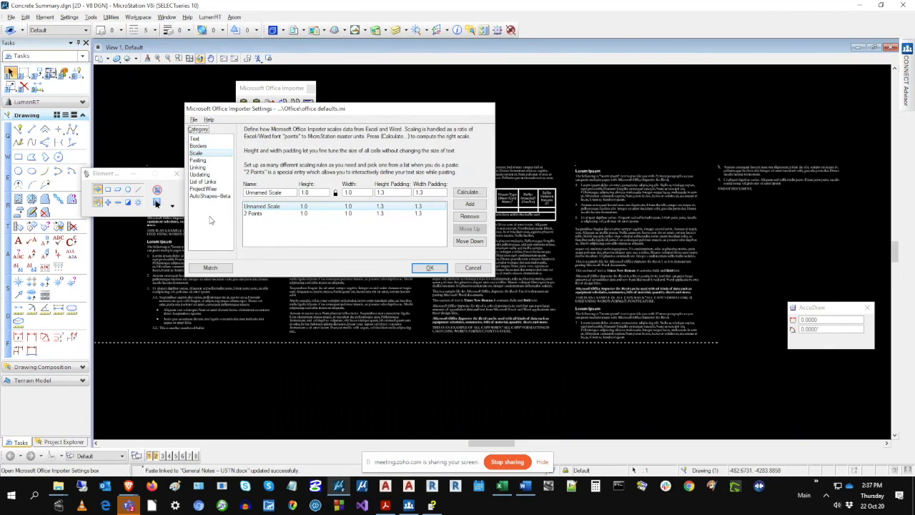
left_click(276, 209)
left_click(313, 194)
left_click(350, 193)
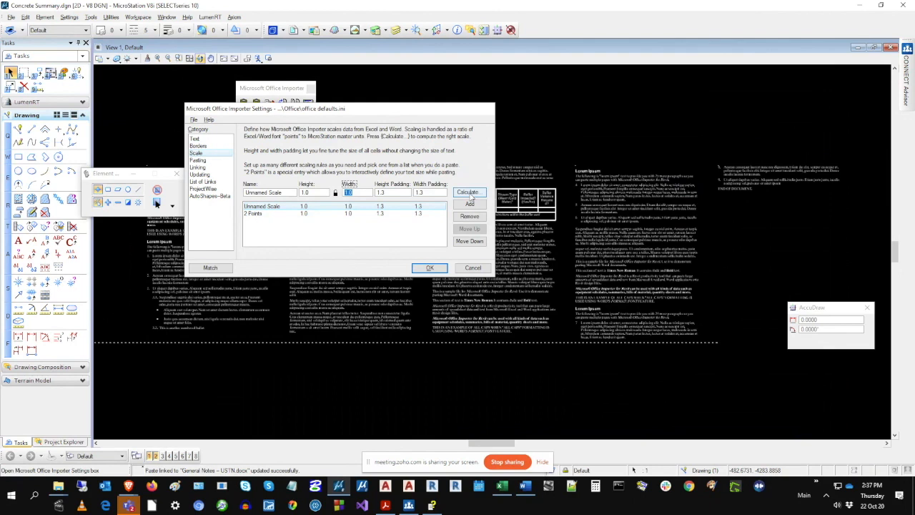
left_click(469, 192)
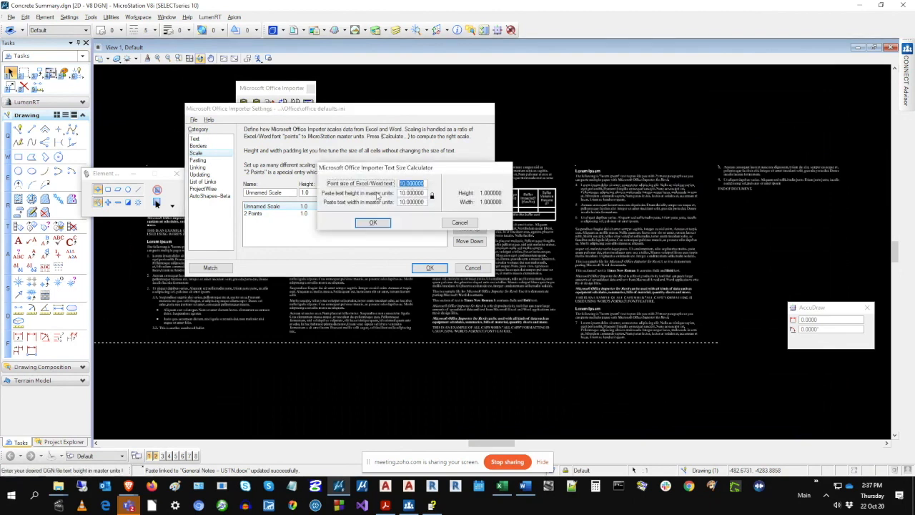
left_click(426, 185)
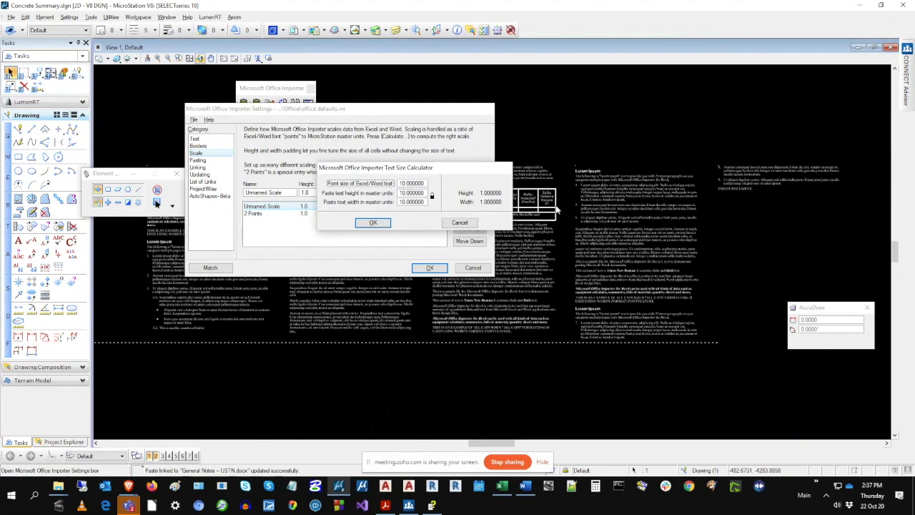
key("ctrl+a")
left_click(424, 194)
left_click(426, 202)
left_click(425, 184)
left_click(422, 193)
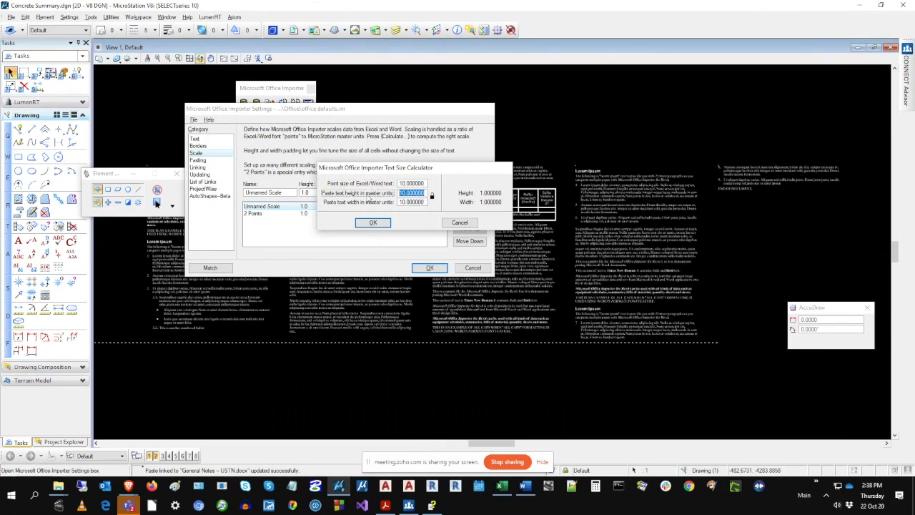
left_click(463, 224)
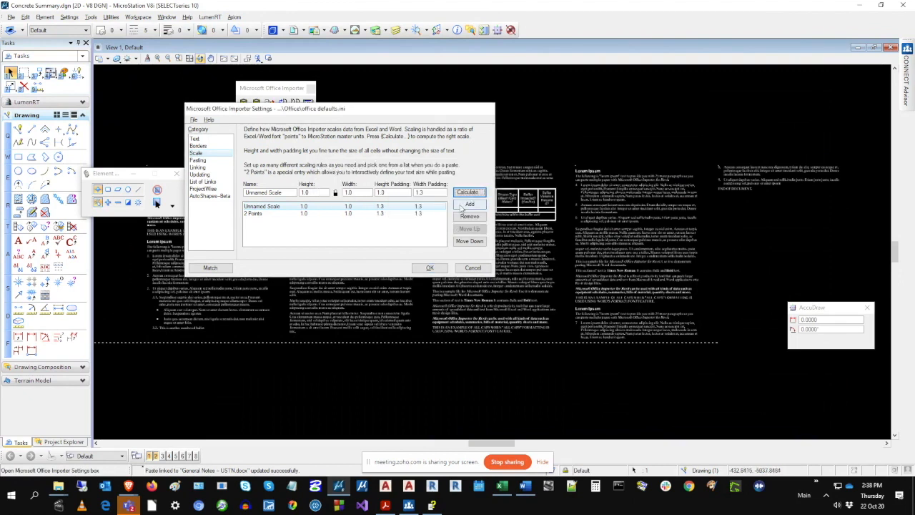
Step: Add a scaling rule calculated for an Excel/Word text size of 12 points and name it 12 pt
left_click(468, 205)
left_click(468, 193)
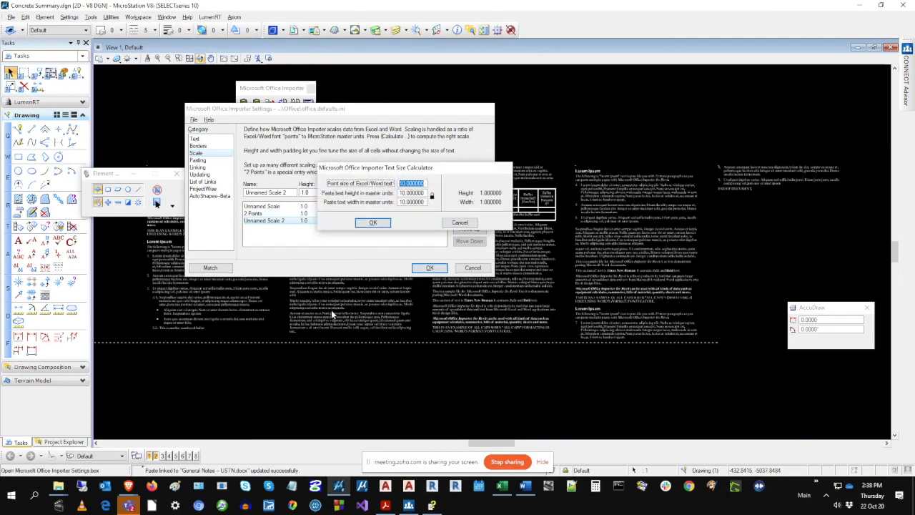
type("12")
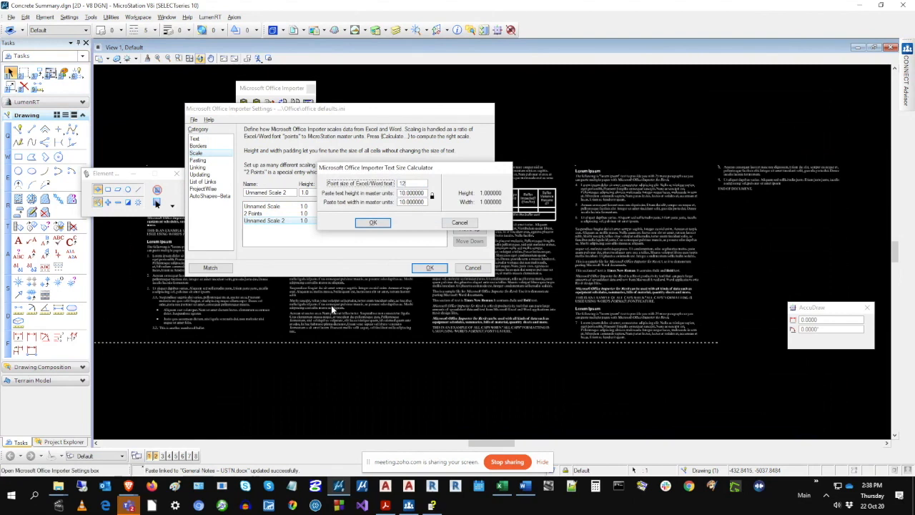
key("Tab")
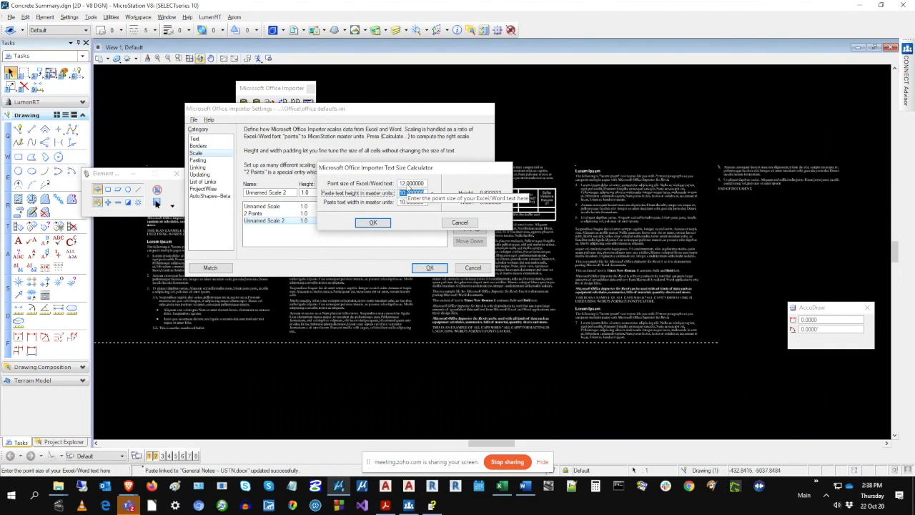
left_click(377, 223)
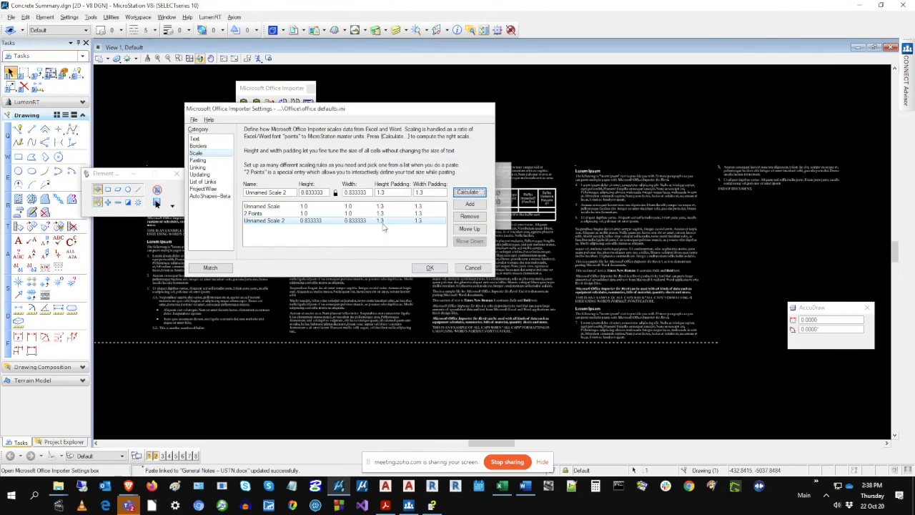
left_click(285, 196)
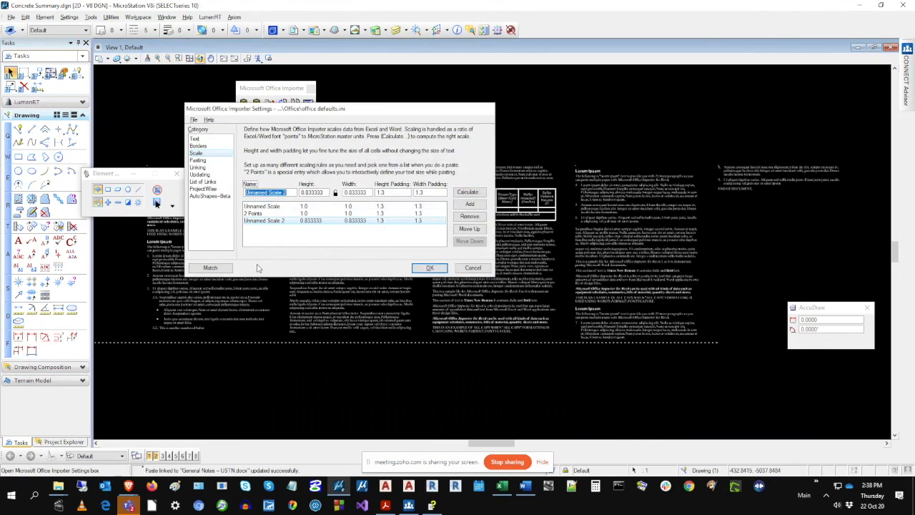
type("12 pt")
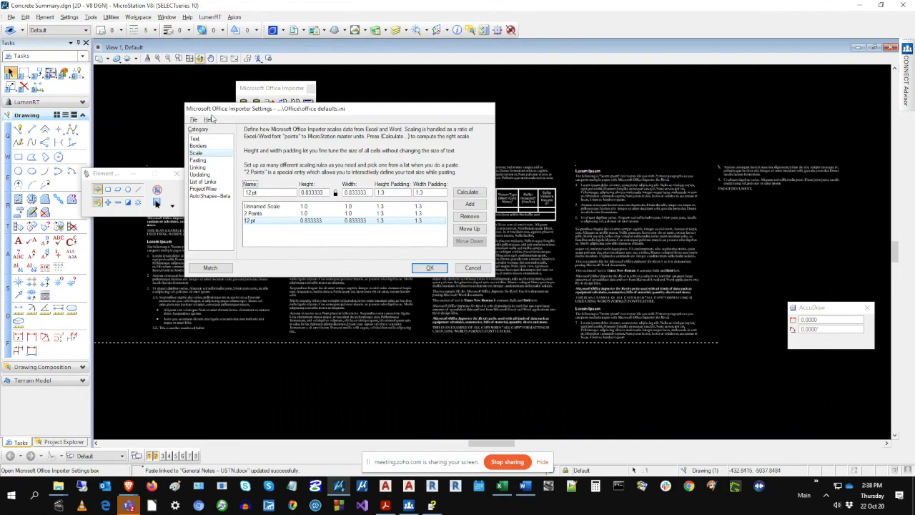
Step: Save the importer settings, including the 12 pt scaling rule, to office defaults.ini and close the settings dialog
left_click(194, 120)
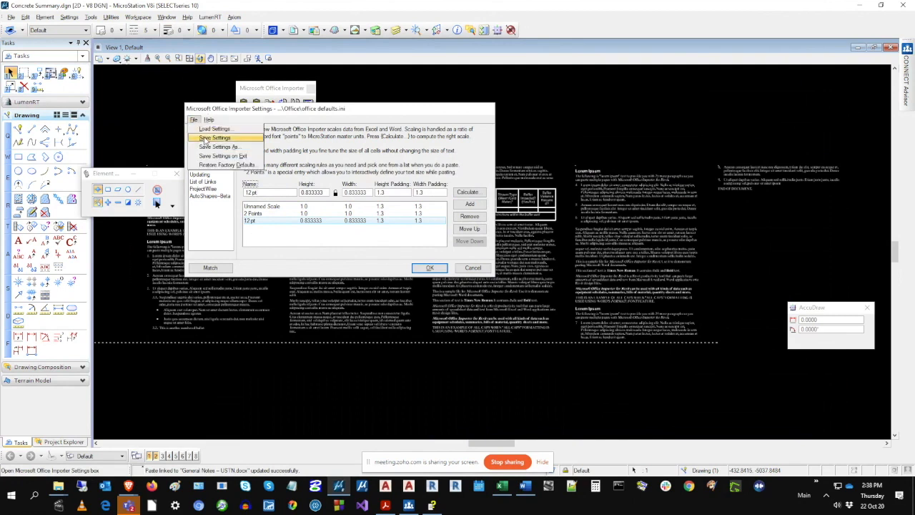
left_click(205, 138)
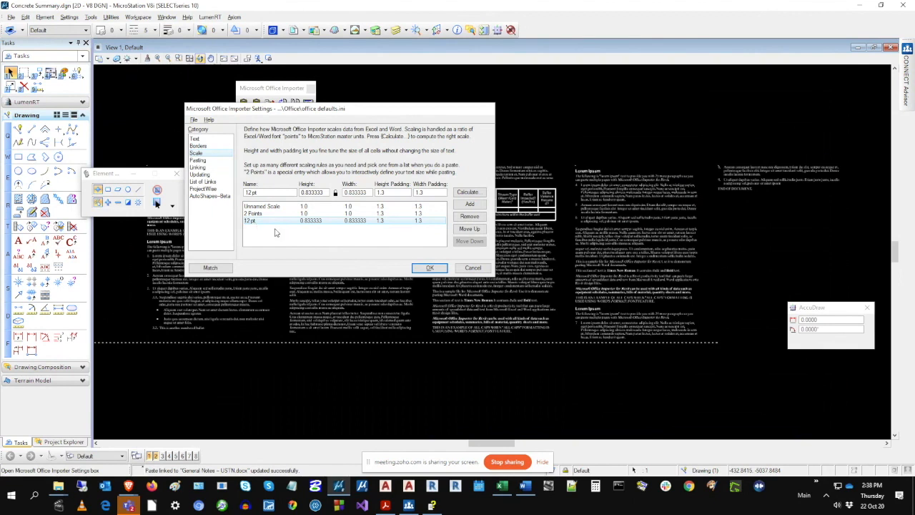
left_click(438, 270)
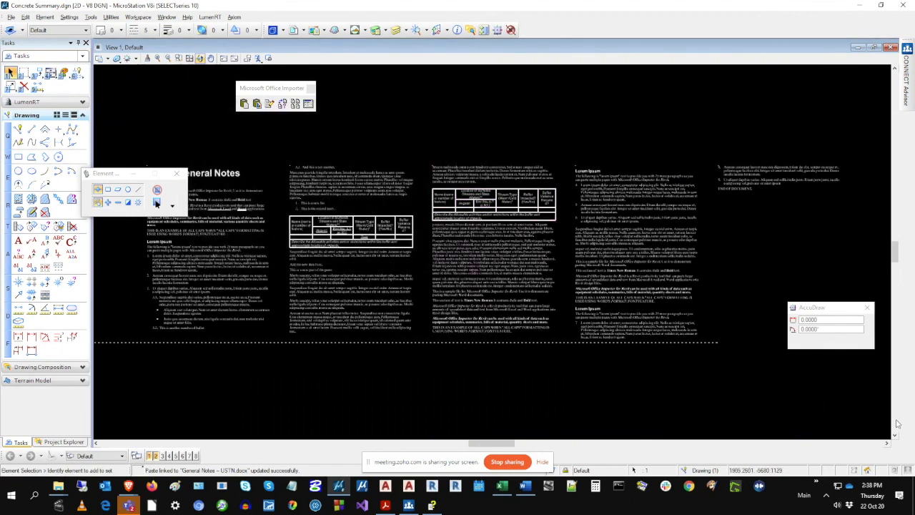
Step: Reopen the importer settings, view the Pasting options, then save the modified settings and accept the dialog
left_click(308, 103)
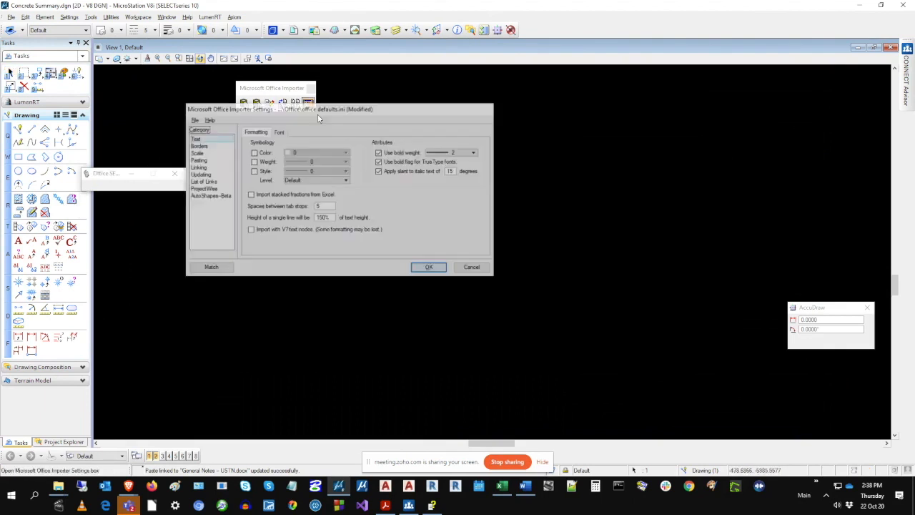
left_click(198, 162)
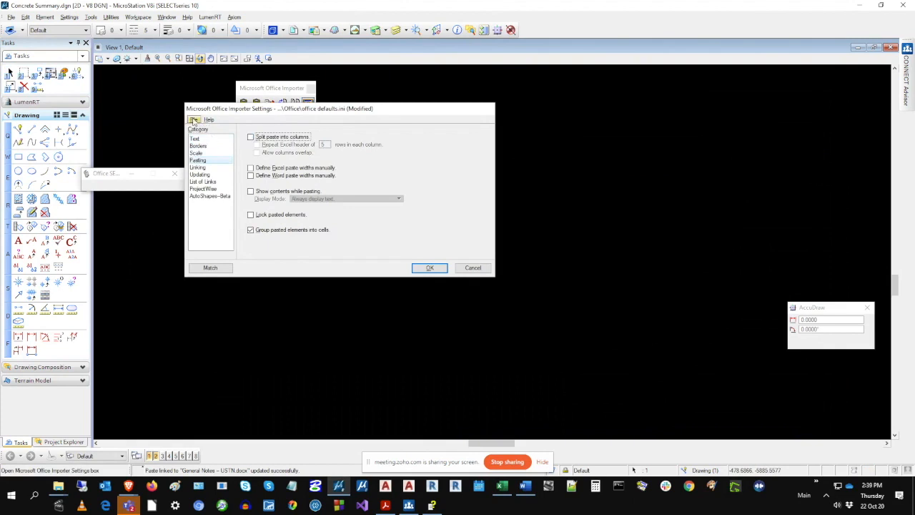
left_click(195, 120)
left_click(204, 135)
left_click(429, 268)
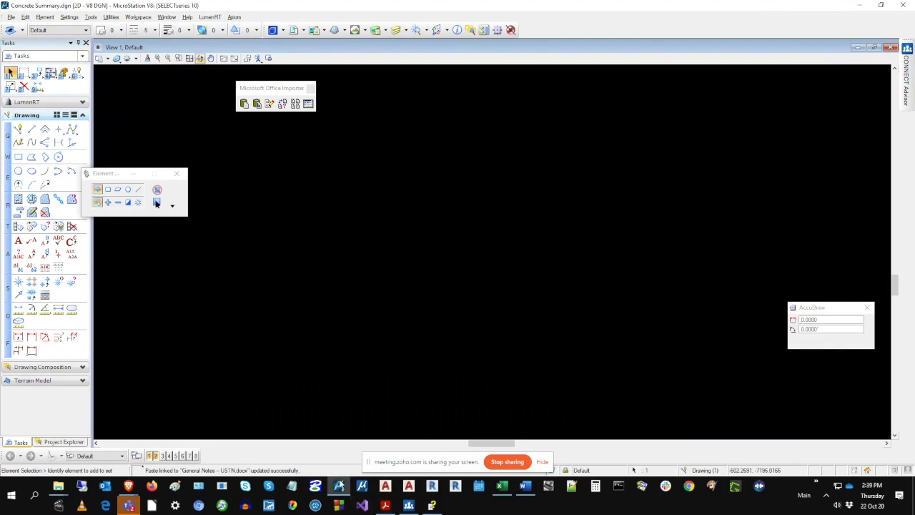
Step: Switch to Excel and copy the range A1:J18 of the Concrete Summary sheet
left_click(502, 486)
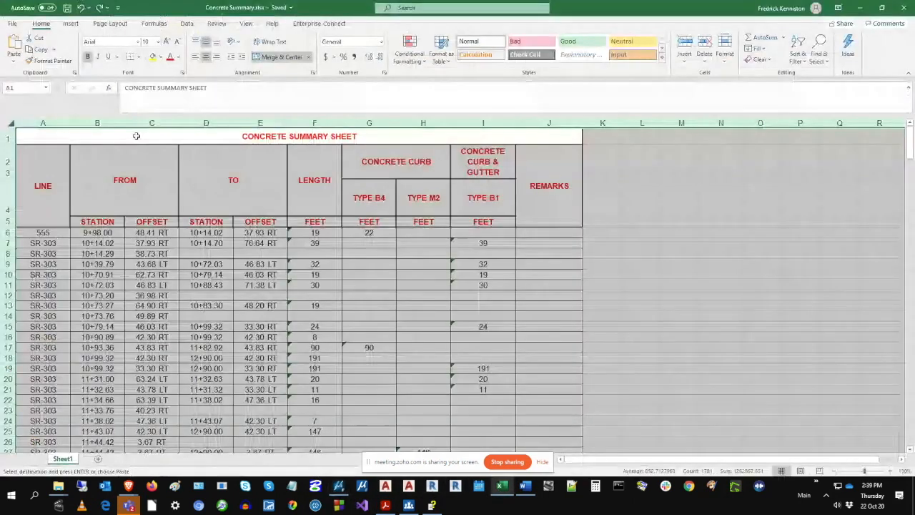
left_click_drag(136, 136, 171, 358)
right_click(167, 193)
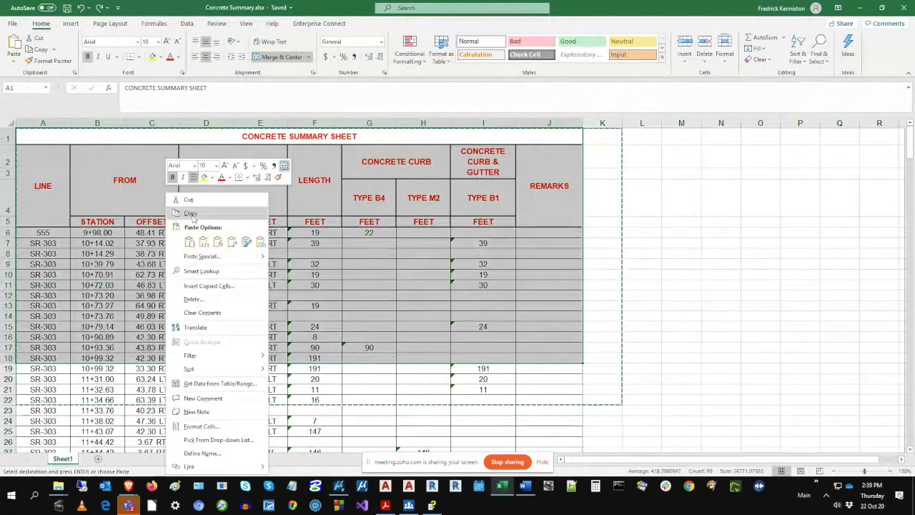
left_click(191, 214)
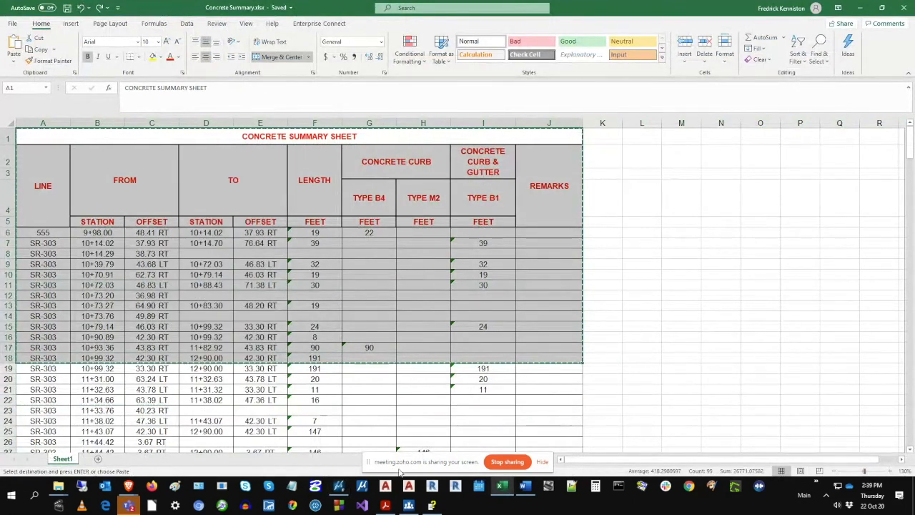
Step: Switch to MicroStation and place the copied Excel cells in the empty drawing area with the 12 pt paste scale, linked to the original document
left_click(339, 486)
left_click(243, 104)
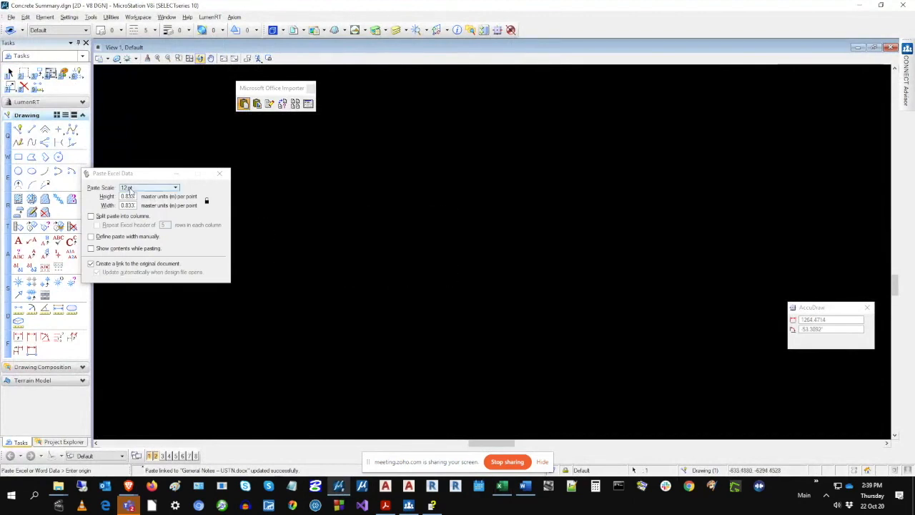
left_click_drag(117, 175, 149, 174)
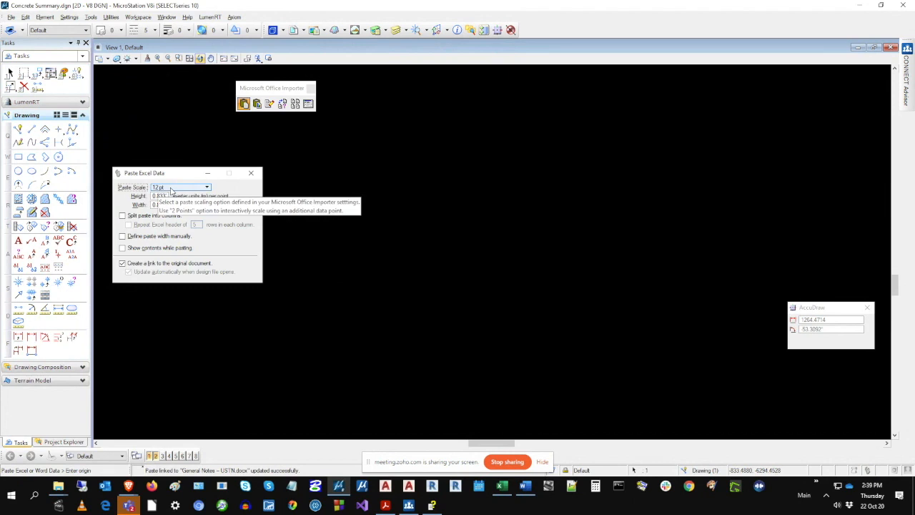
left_click(171, 188)
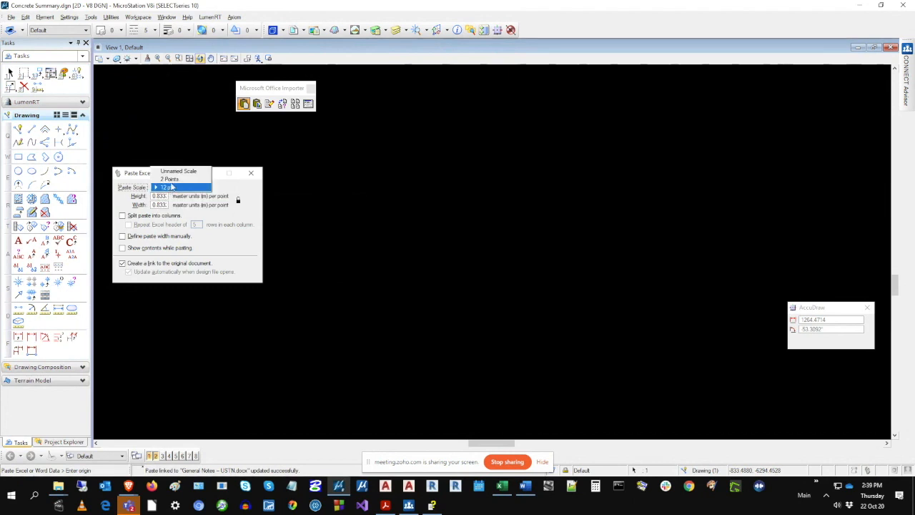
left_click(175, 173)
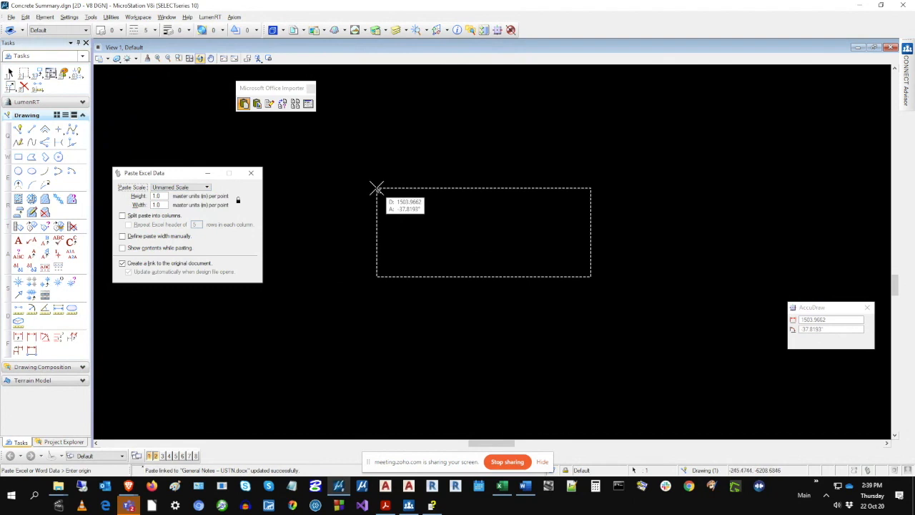
left_click(182, 188)
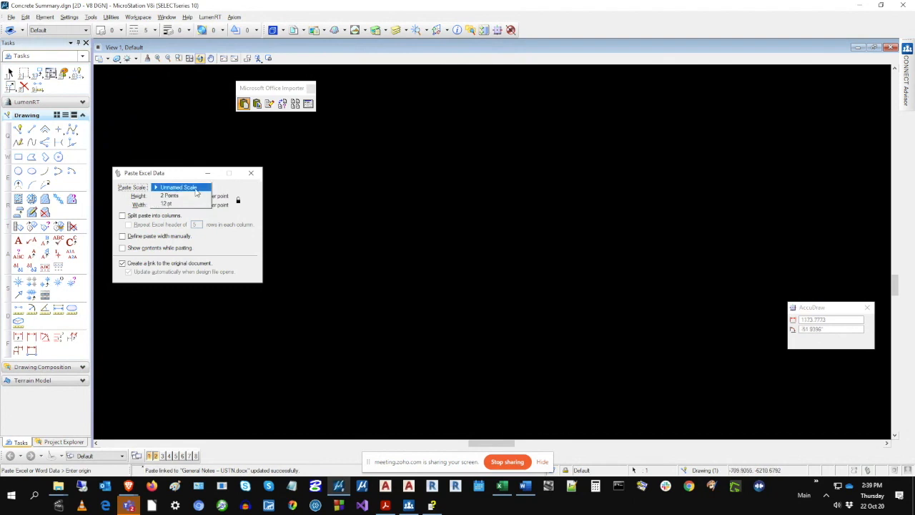
left_click(192, 204)
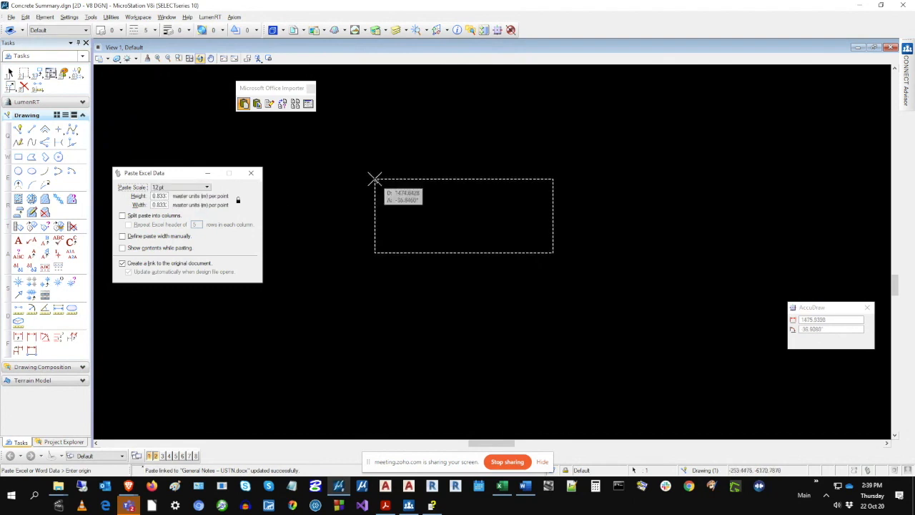
left_click(374, 179)
scroll(425, 184, "up", 5)
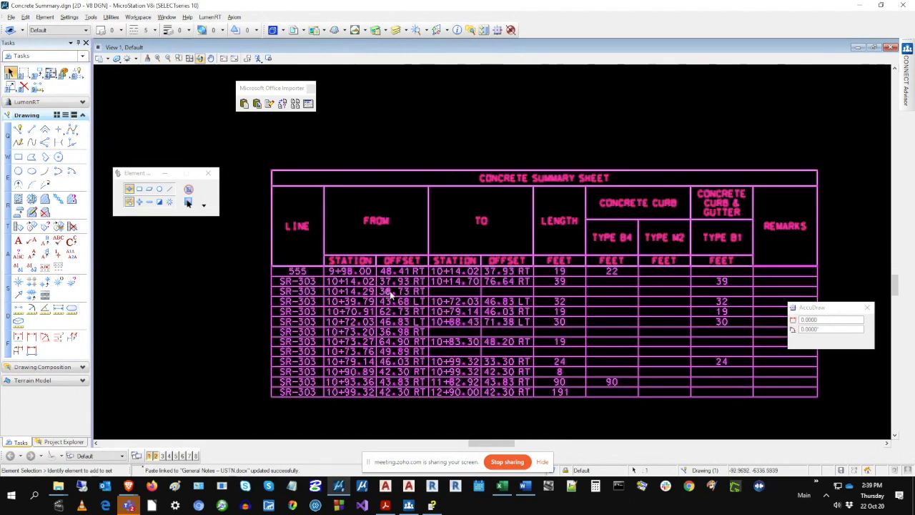
scroll(511, 281, "up", 3)
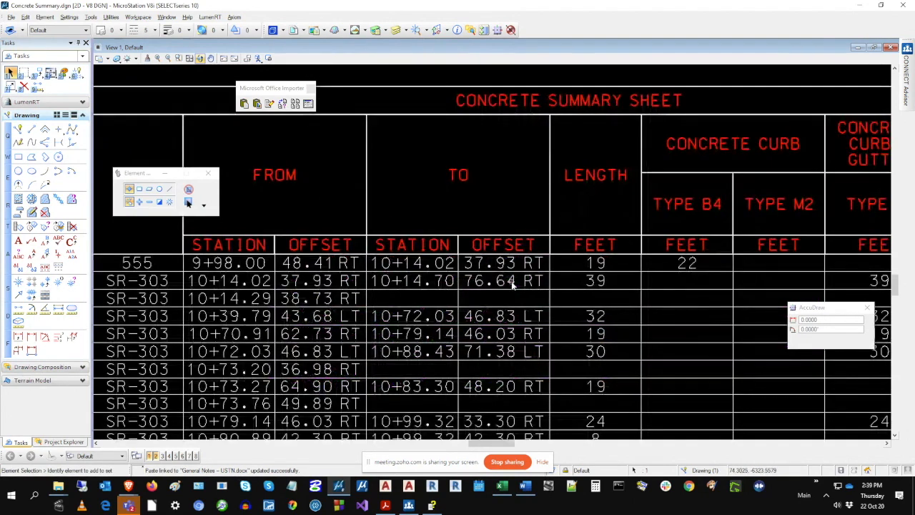
scroll(511, 281, "down", 6)
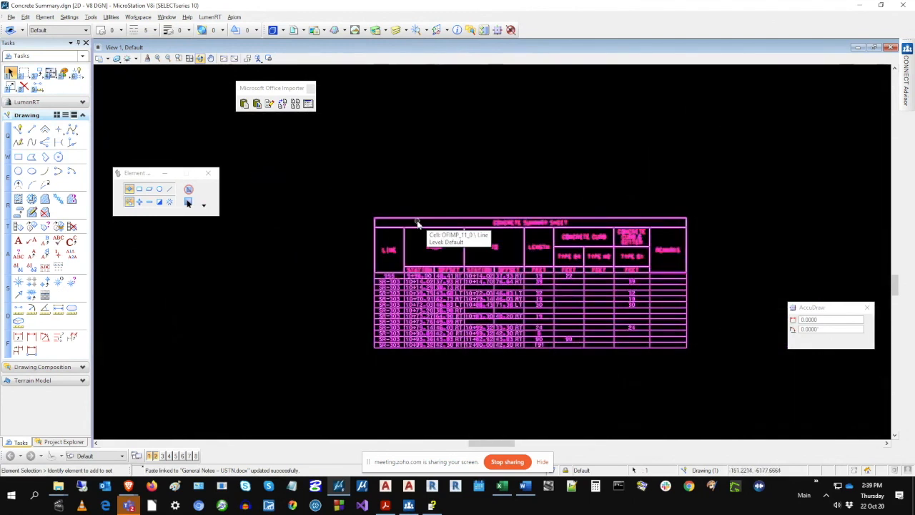
Step: Select the Unnamed Scale rule in the importer's scale settings and save the settings to office defaults.ini
left_click(308, 104)
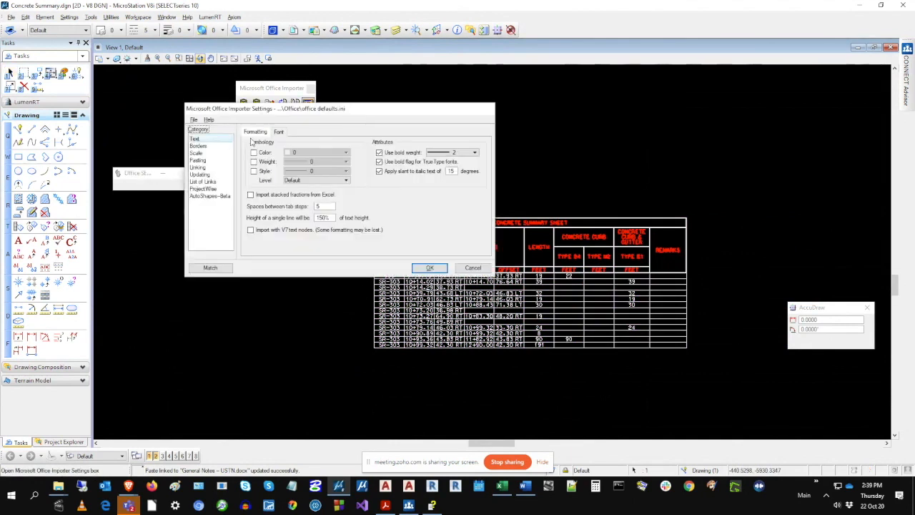
left_click(279, 132)
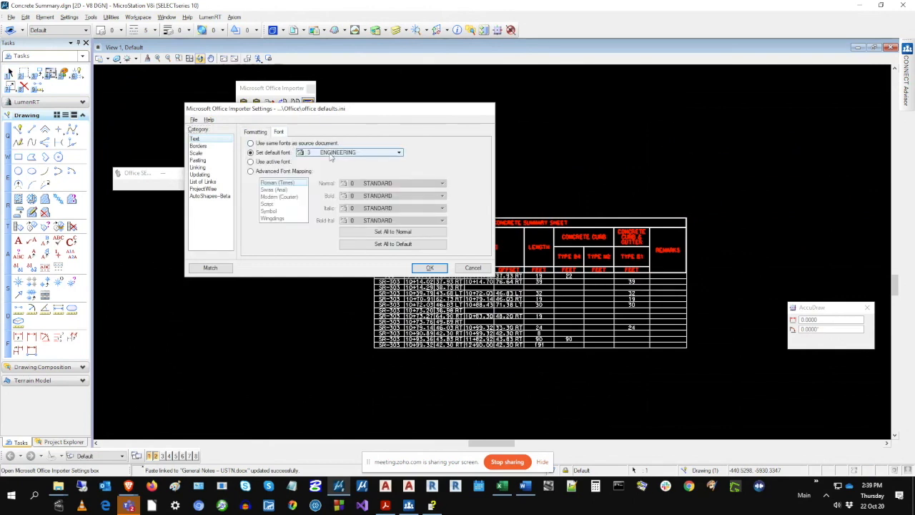
left_click(196, 153)
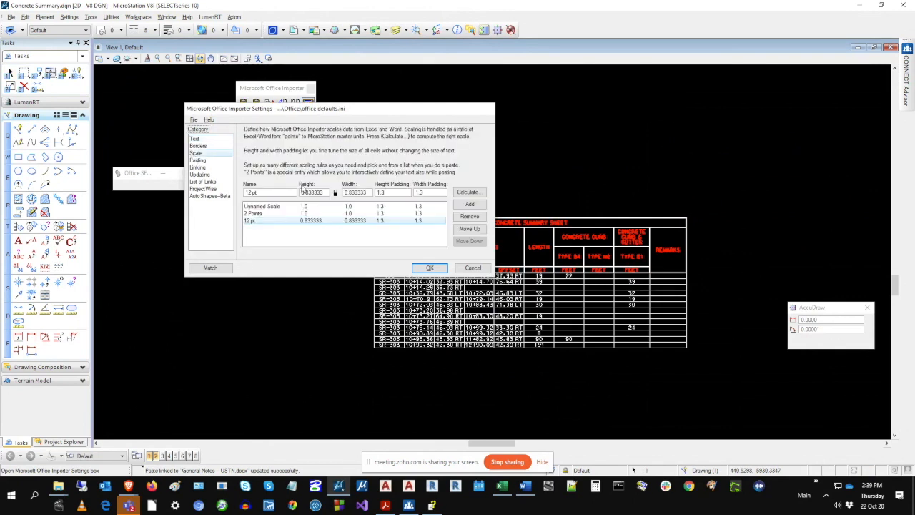
left_click(250, 207)
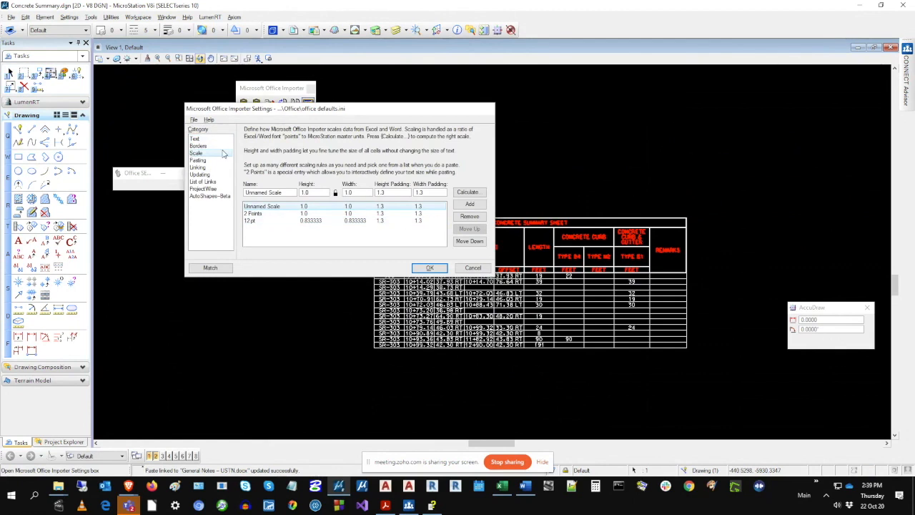
left_click(193, 120)
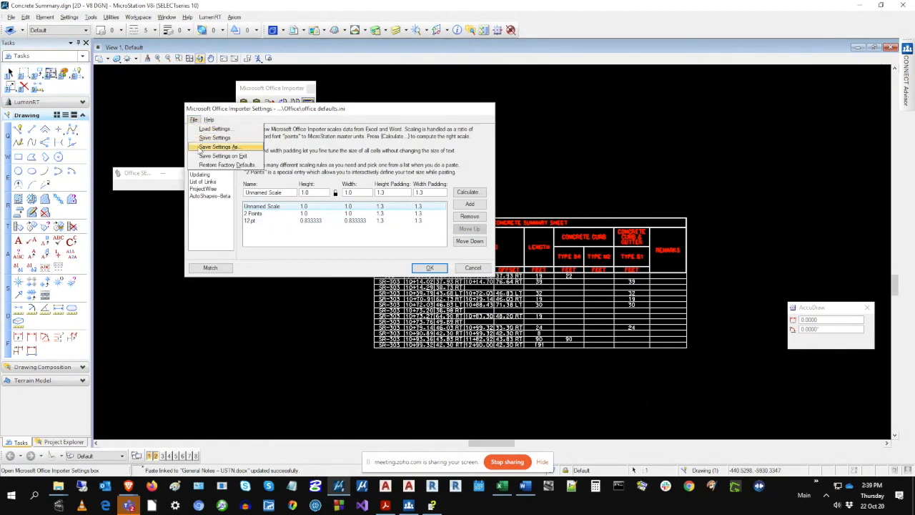
left_click(207, 138)
left_click(429, 267)
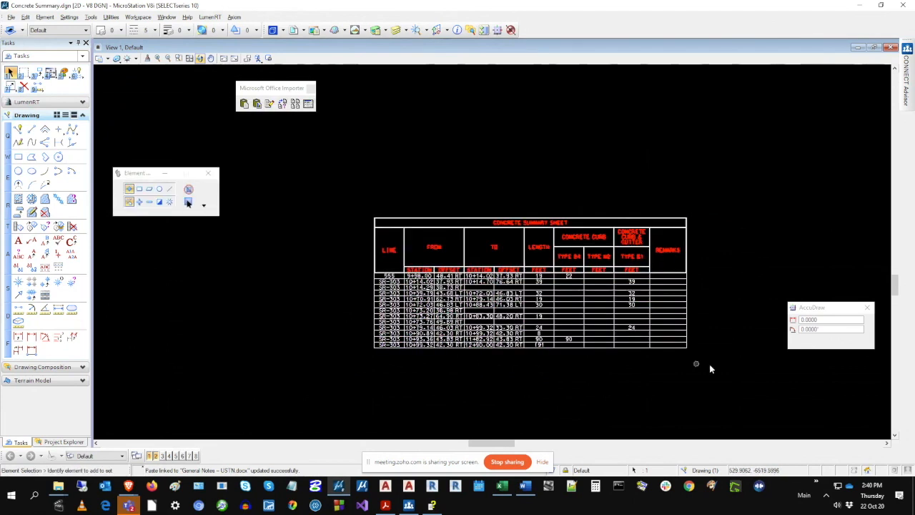
Step: Switch to Excel and copy the larger range A1:J23 of the Concrete Summary sheet
left_click(886, 443)
left_click(887, 443)
left_click(887, 443)
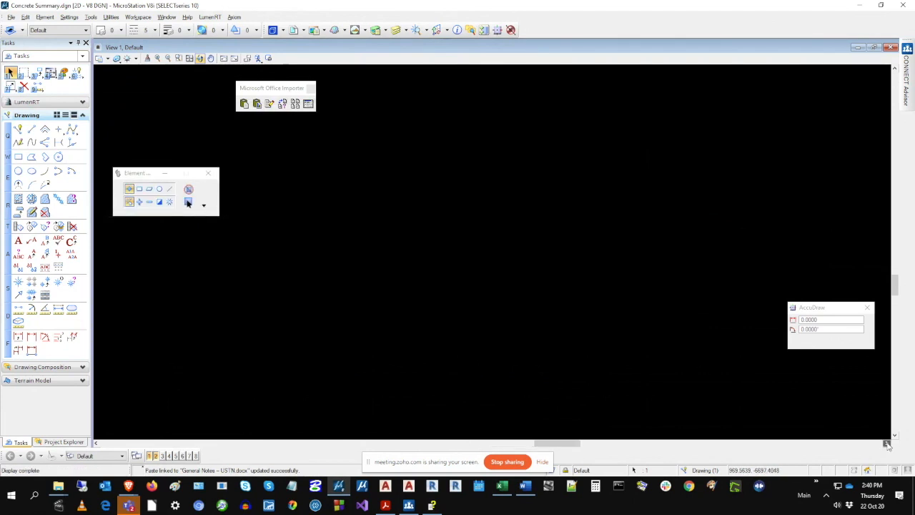
left_click(504, 491)
left_click_drag(126, 135, 125, 411)
left_click(100, 42)
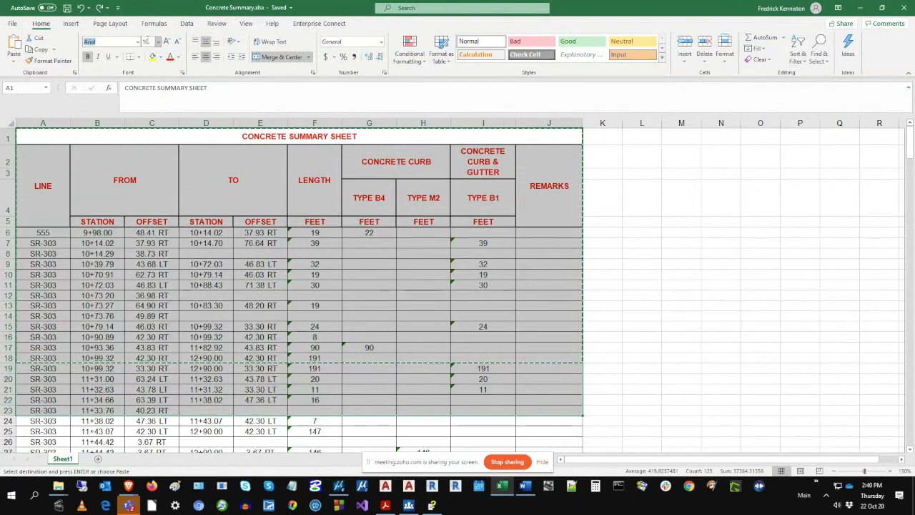
right_click(56, 129)
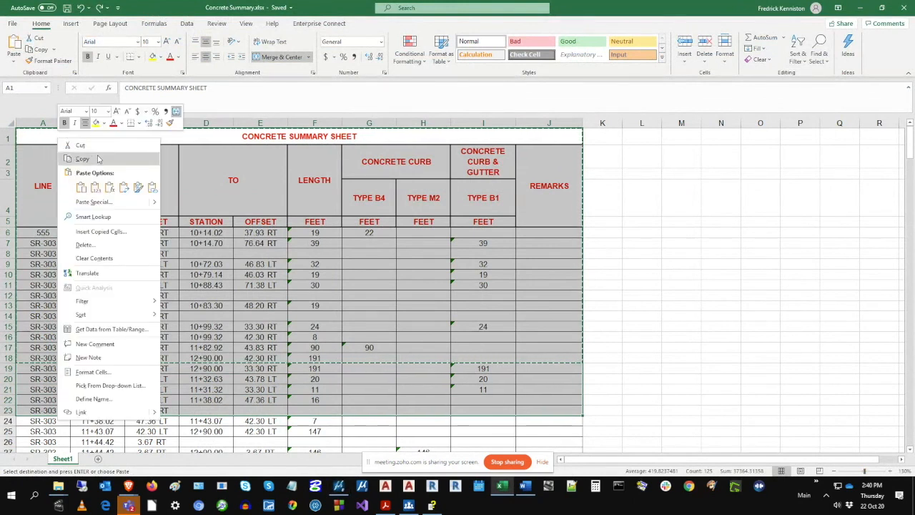
key("Escape")
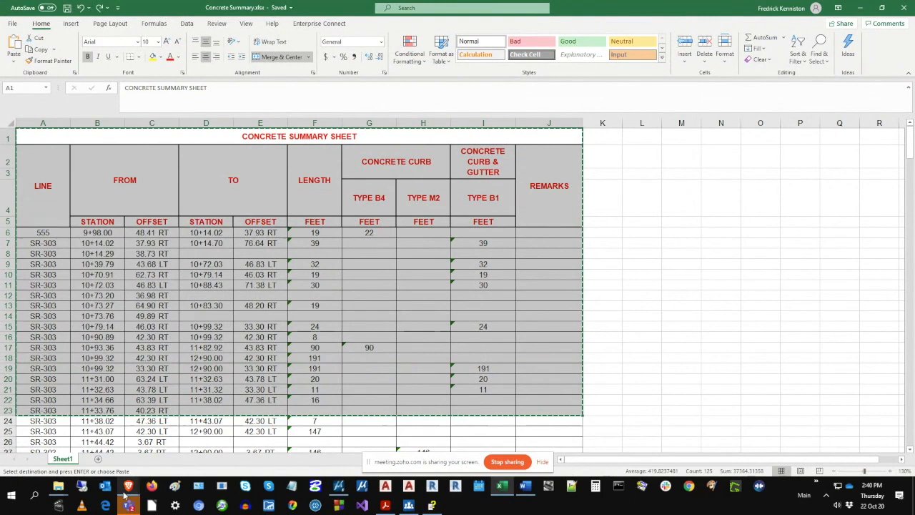
Step: Switch to MicroStation and paste the copied A1:J23 range into the empty area beside the previously pasted table
left_click(292, 486)
left_click(243, 103)
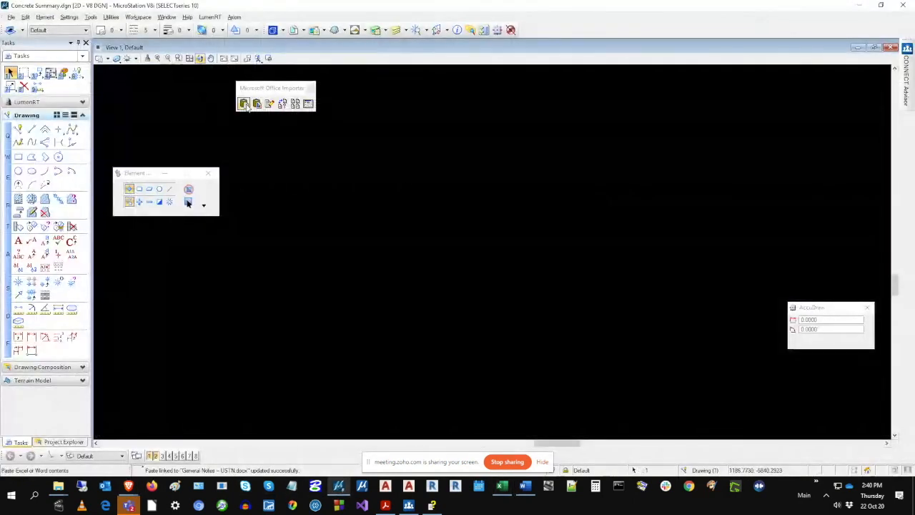
left_click(308, 150)
scroll(398, 221, "up", 5)
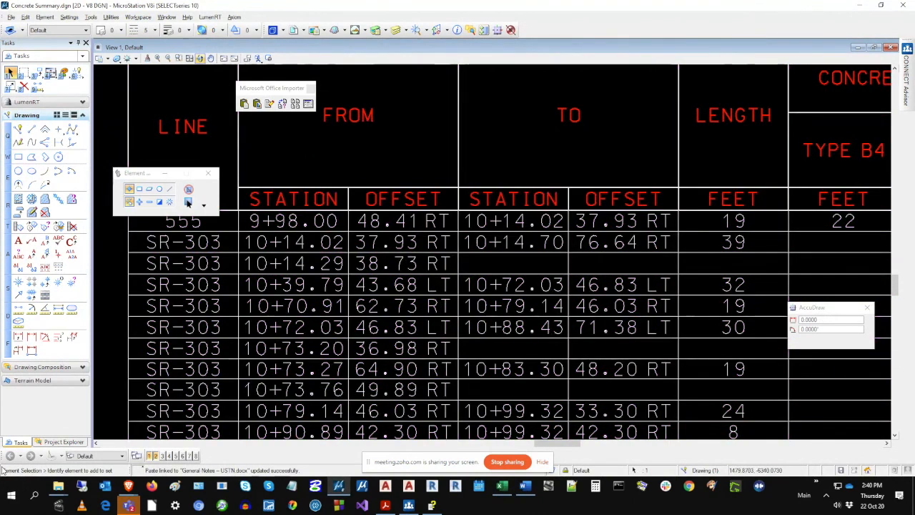
Step: Compare the text font of the earlier Concrete Summary table with that of the newly pasted one
left_click(191, 59)
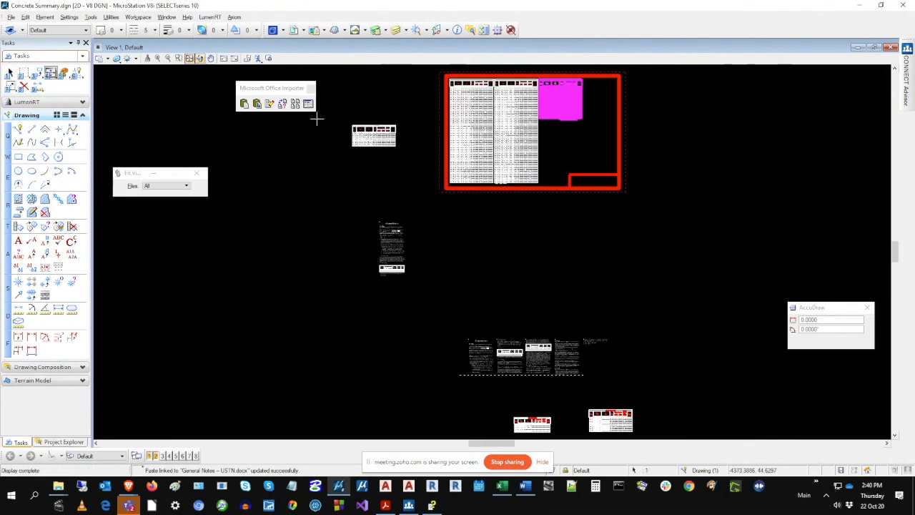
scroll(365, 124, "up", 3)
scroll(364, 124, "up", 3)
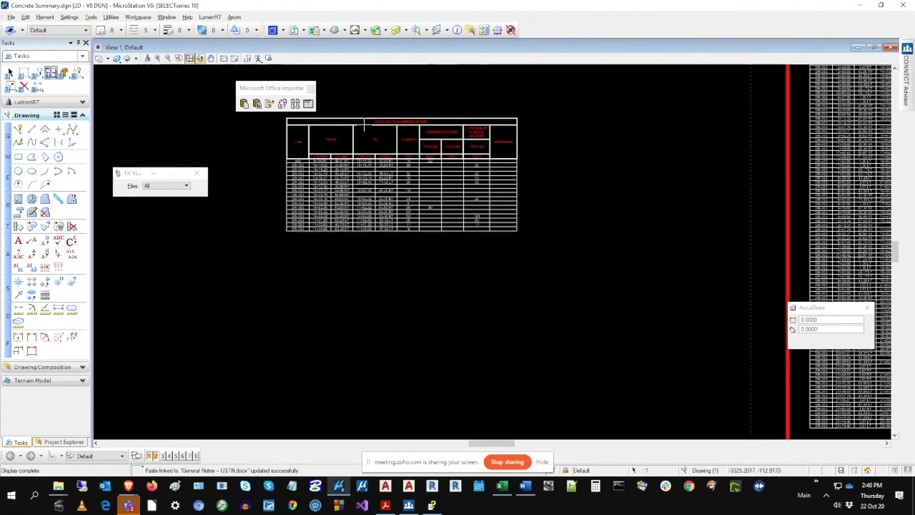
scroll(364, 123, "up", 5)
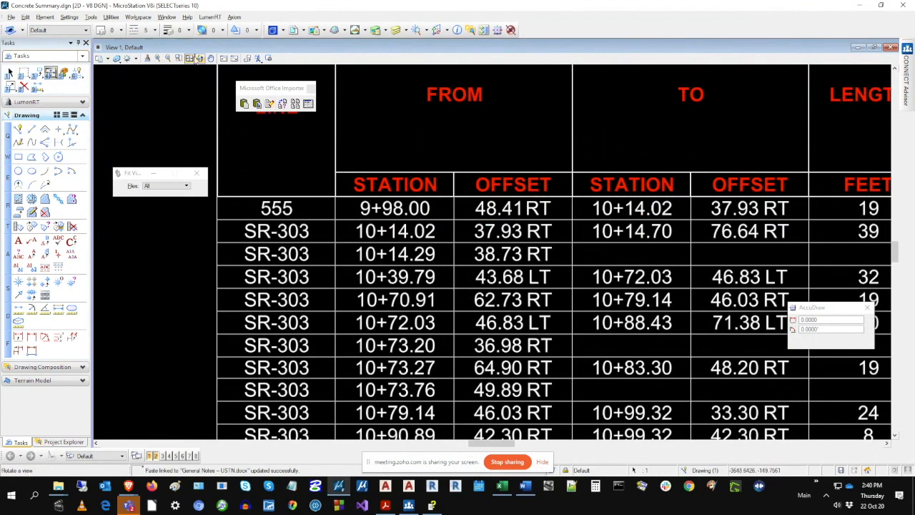
left_click(190, 57)
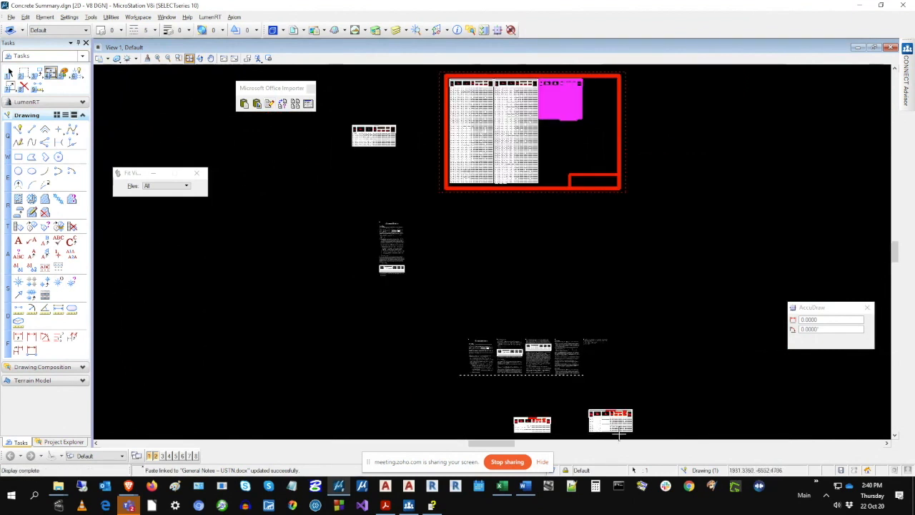
scroll(614, 429, "up", 10)
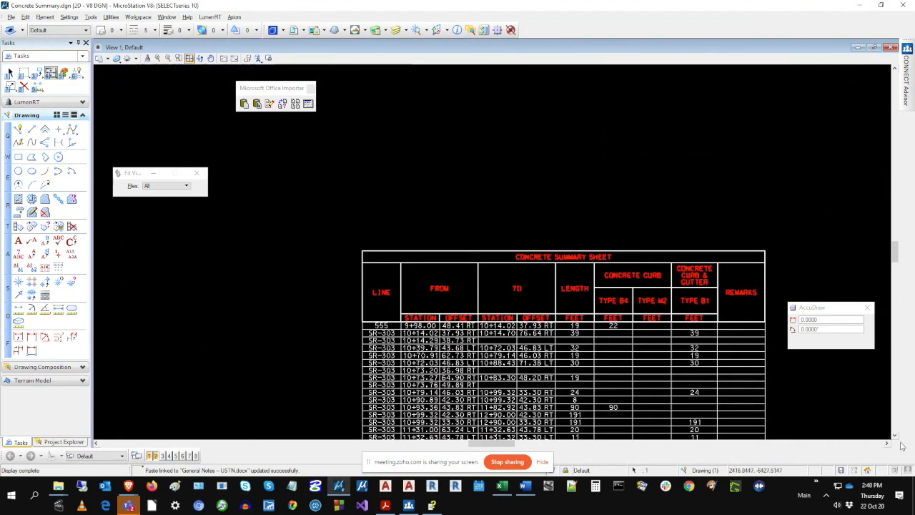
Step: Open the newest table's linked Excel source, widen columns B and C, increase the height of row 6, and save the workbook
left_click(894, 435)
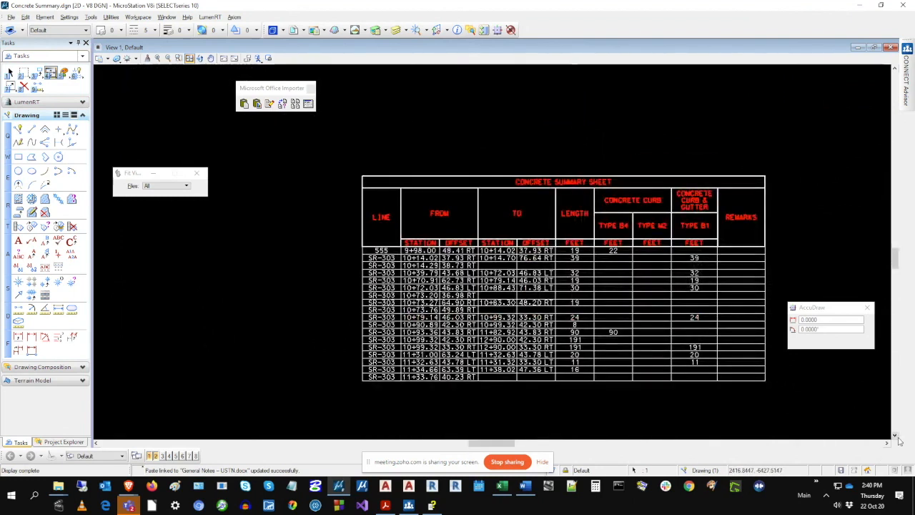
left_click(894, 435)
left_click(886, 443)
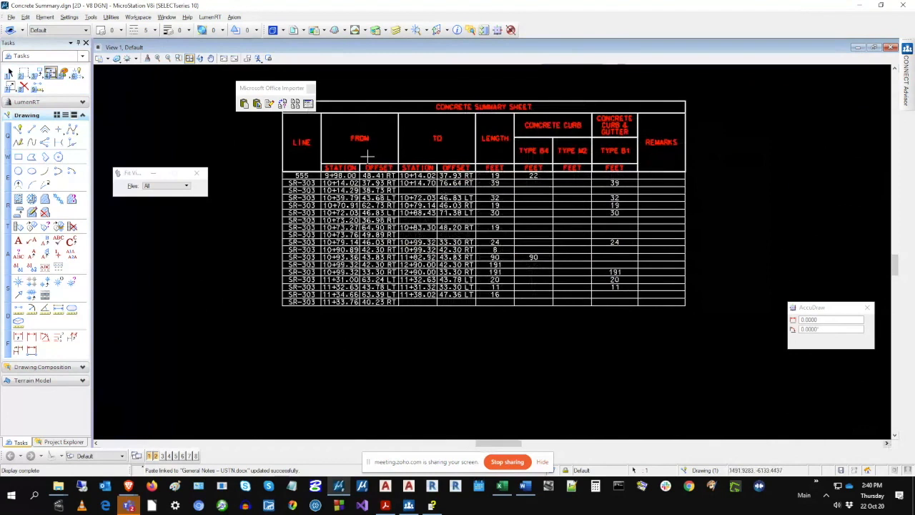
scroll(367, 156, "up", 2)
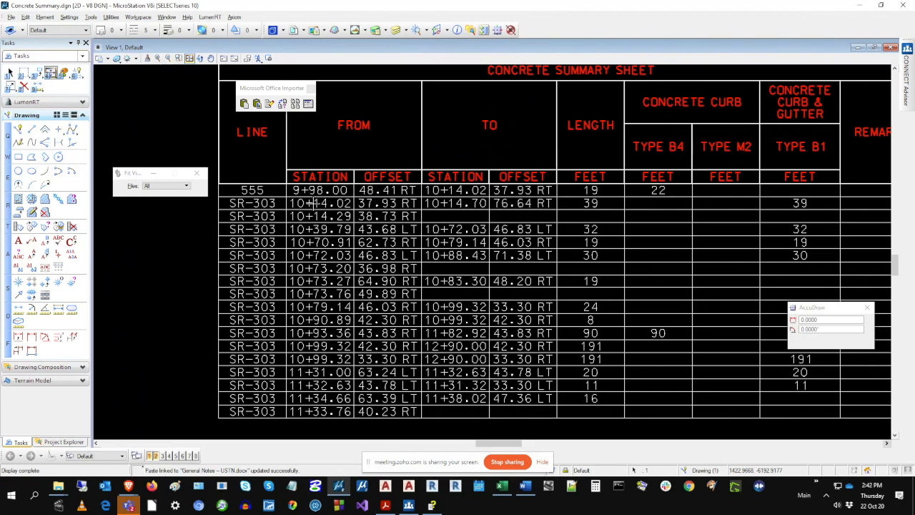
left_click(269, 105)
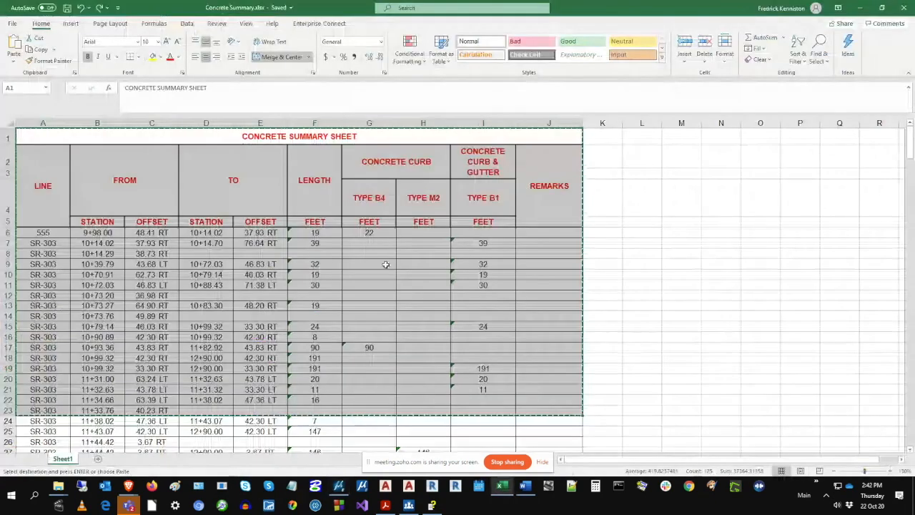
left_click(115, 123)
left_click_drag(123, 123, 141, 123)
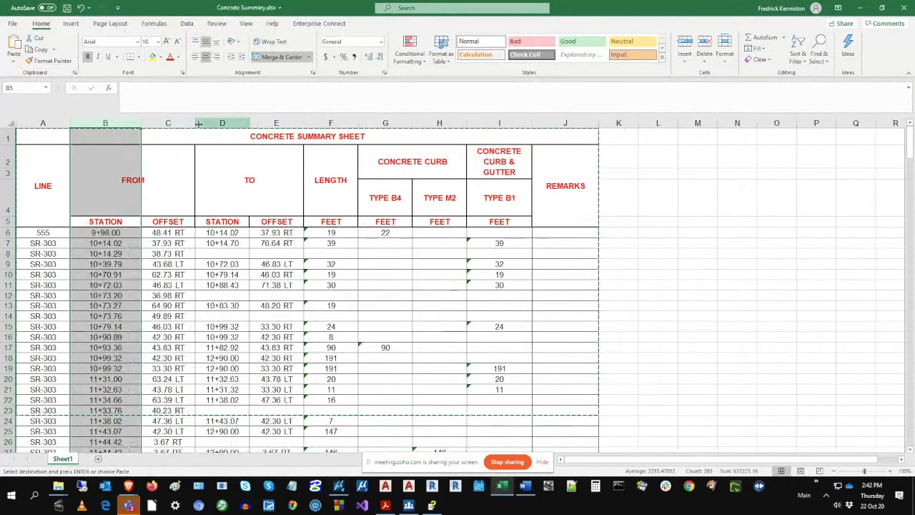
left_click_drag(198, 123, 215, 123)
left_click_drag(8, 238, 7, 253)
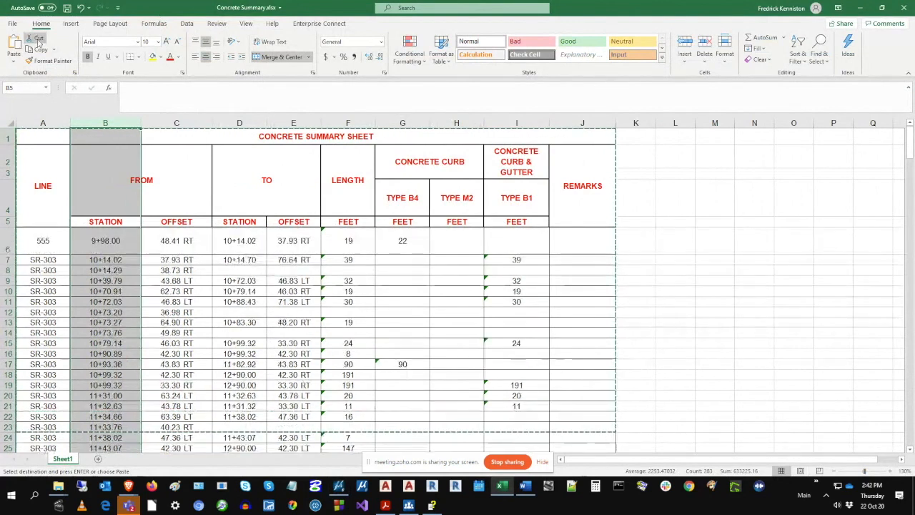
left_click(66, 8)
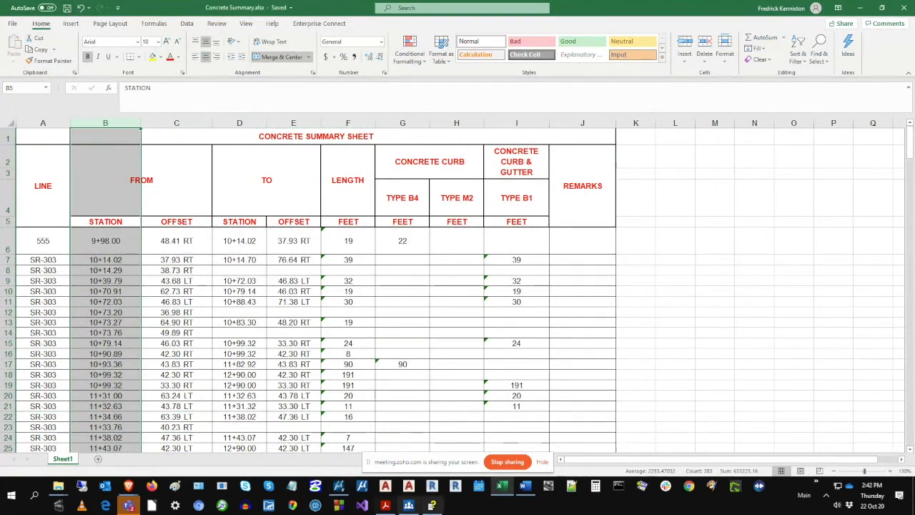
Step: Switch to MicroStation and update the pasted table from its Concrete Summary.xlsx link
left_click(339, 486)
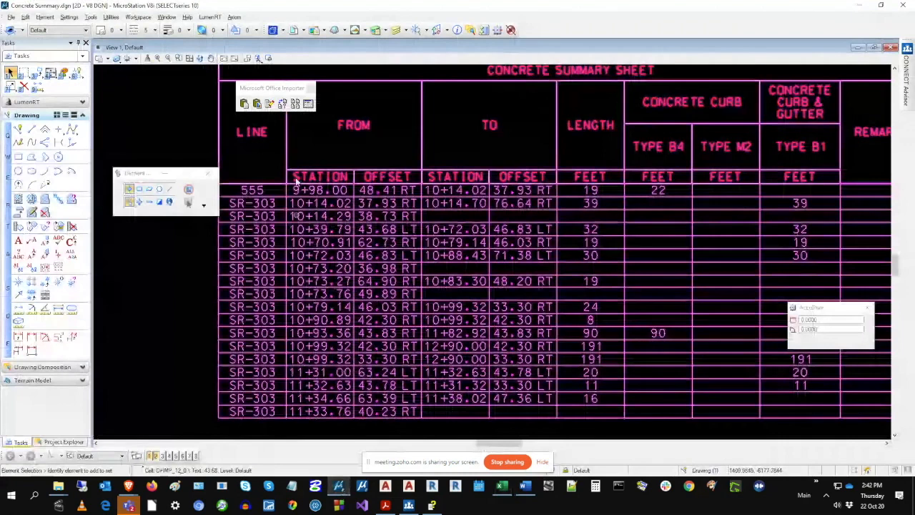
left_click(282, 104)
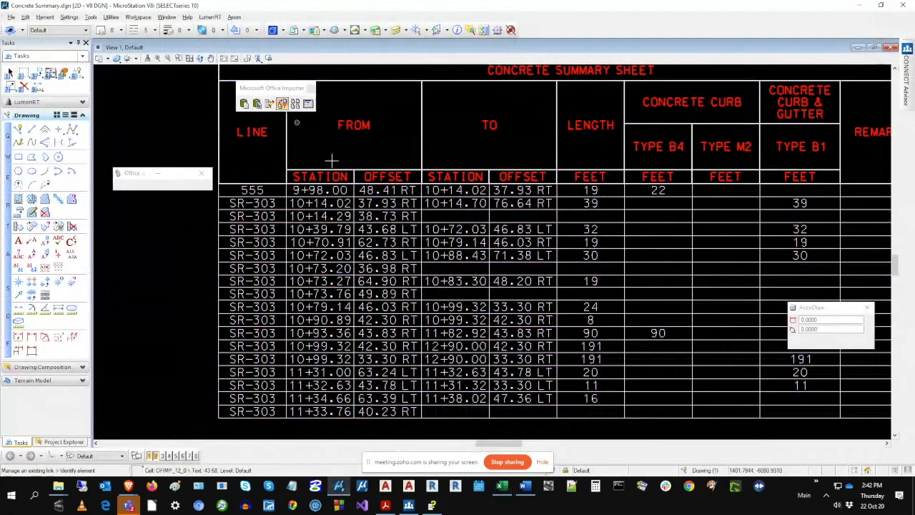
left_click(405, 281)
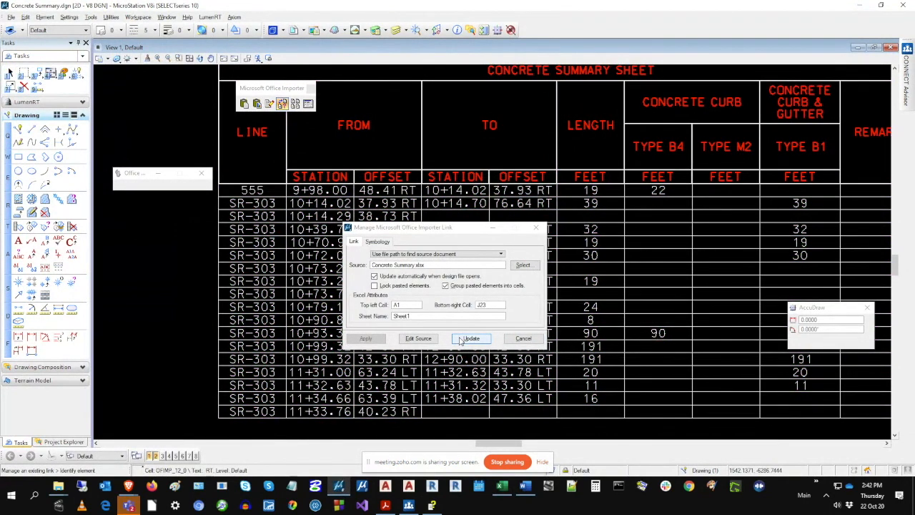
left_click(470, 339)
left_click_drag(449, 227, 512, 325)
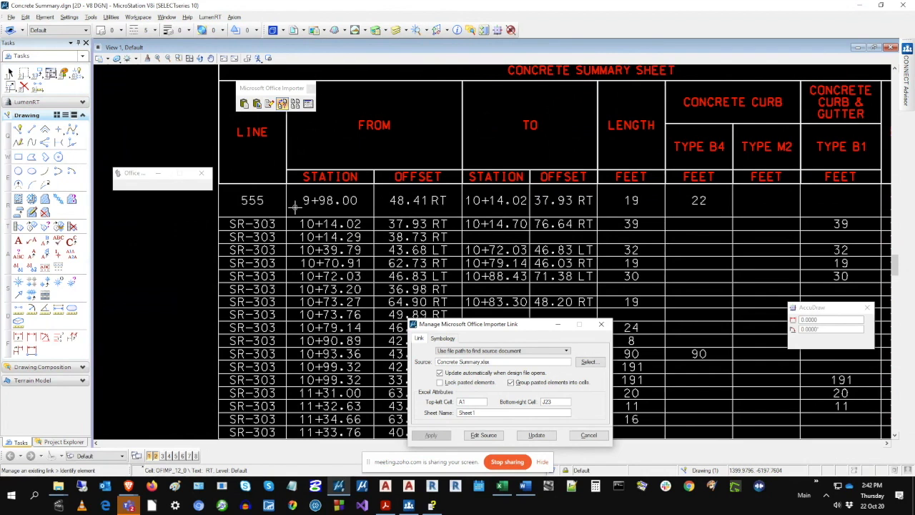
left_click_drag(532, 325, 521, 282)
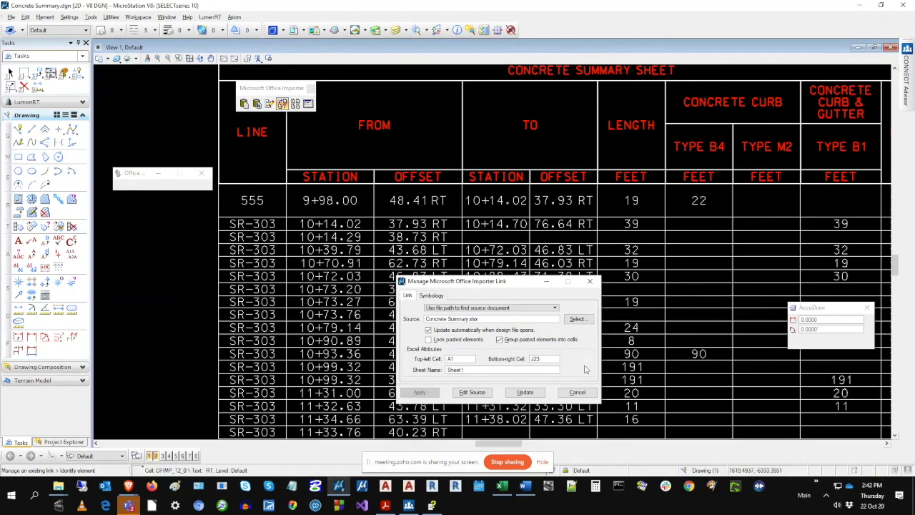
left_click(579, 395)
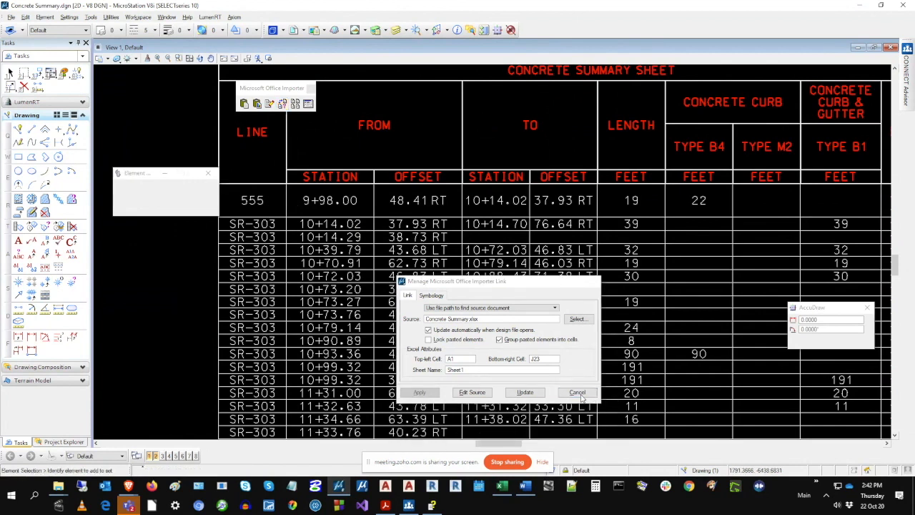
Step: Undo the link update in the drawing, and in Excel undo the column and row resizing and save the workbook
left_click(25, 17)
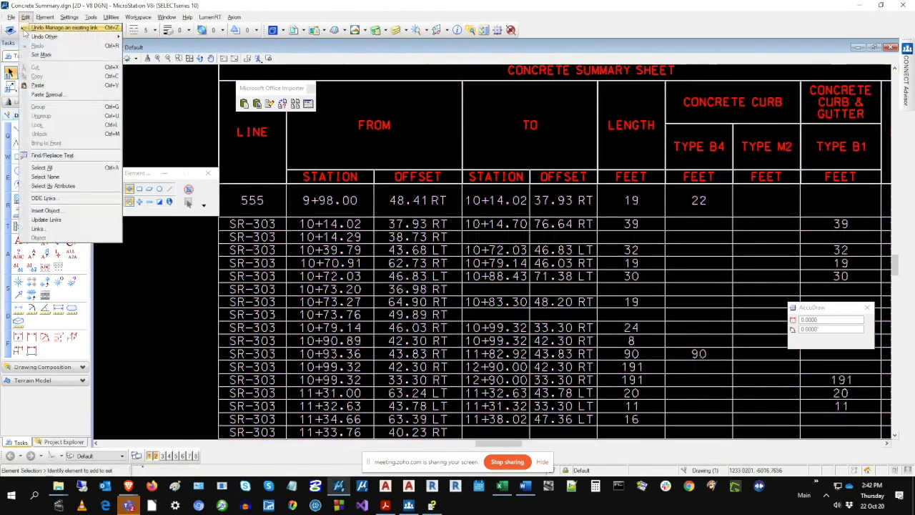
left_click(29, 27)
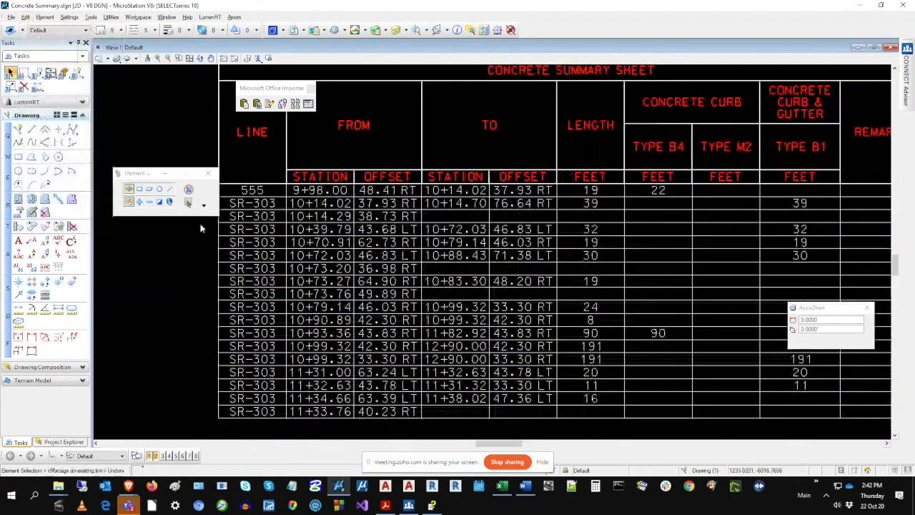
left_click(504, 486)
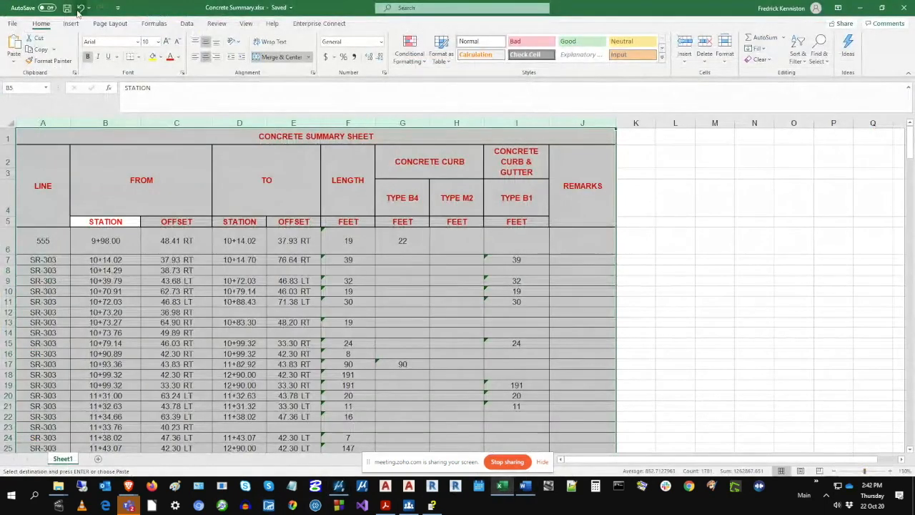
left_click(81, 8)
left_click(81, 8)
left_click(81, 8)
left_click(66, 8)
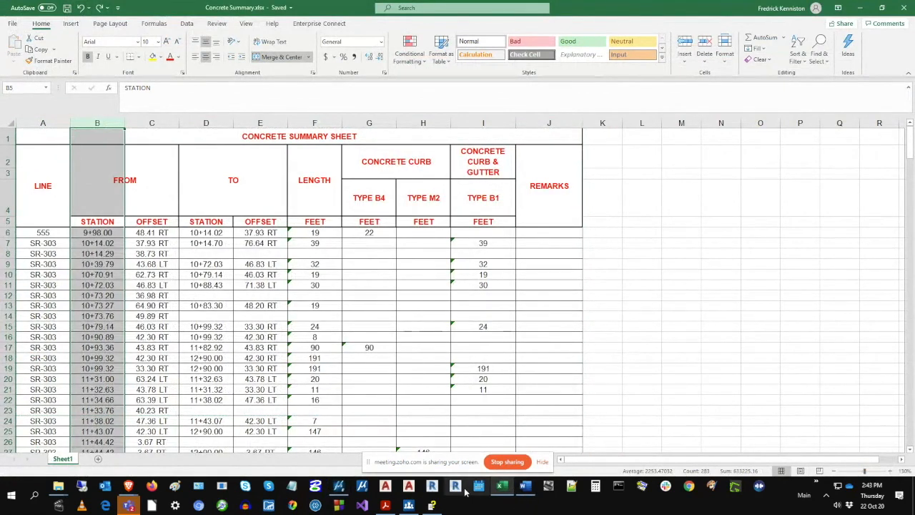
Step: Switch to MicroStation and open the Unnamed Scale rule in the Microsoft Office Importer's scale settings
left_click(339, 486)
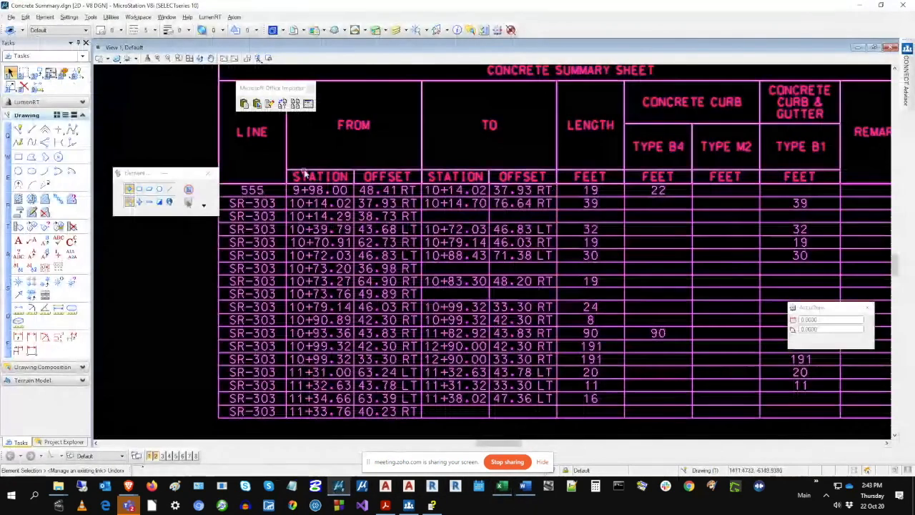
left_click(308, 104)
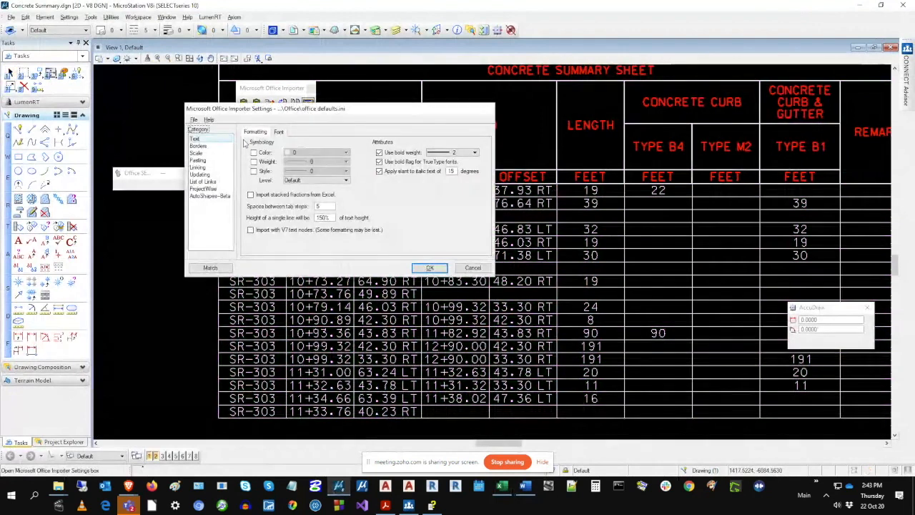
left_click(196, 152)
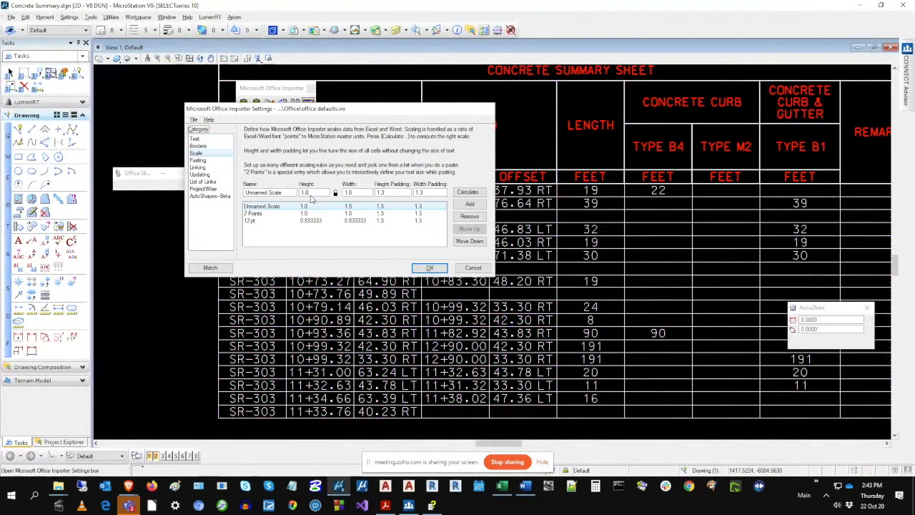
left_click(326, 213)
left_click(372, 207)
left_click(390, 193)
left_click_drag(365, 113, 579, 182)
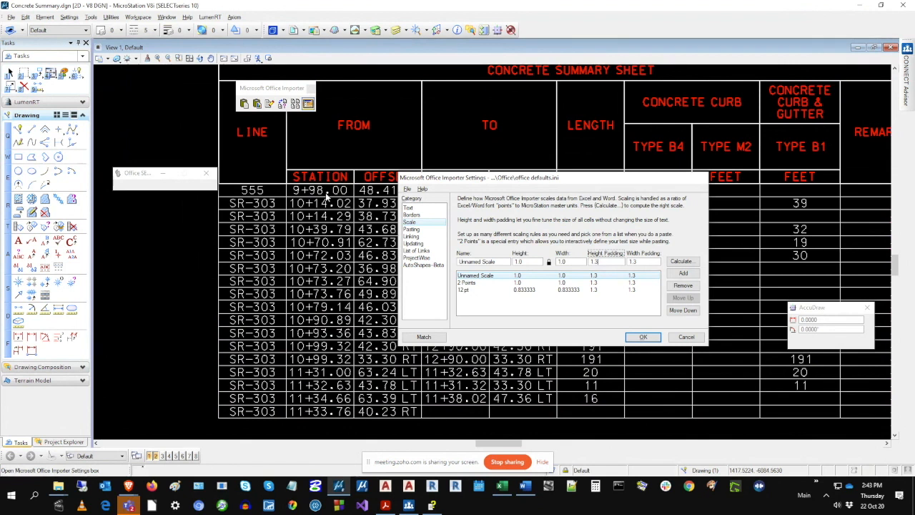
left_click_drag(603, 181, 423, 220)
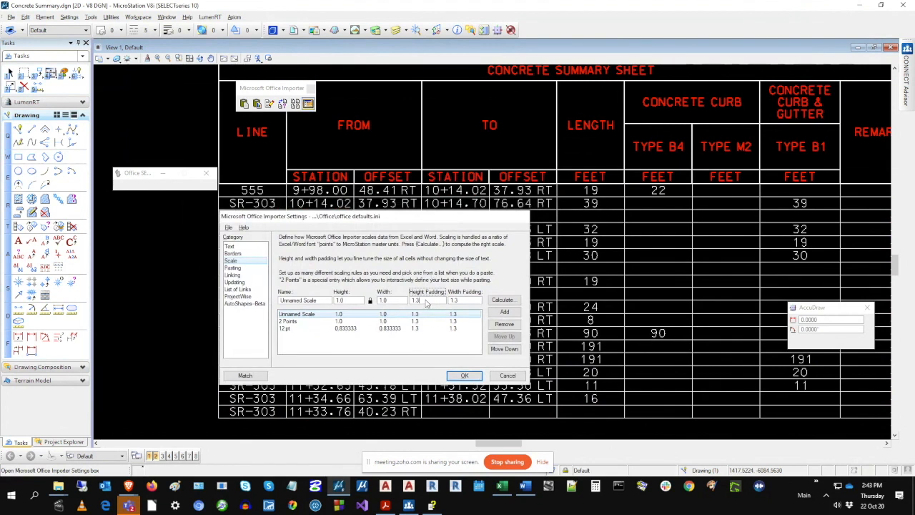
Step: Set the Unnamed Scale's height padding to 3.0 and width padding to 1.5, and save the importer settings
double_click(426, 301)
type("3")
key("Tab")
type("1")
left_click(228, 227)
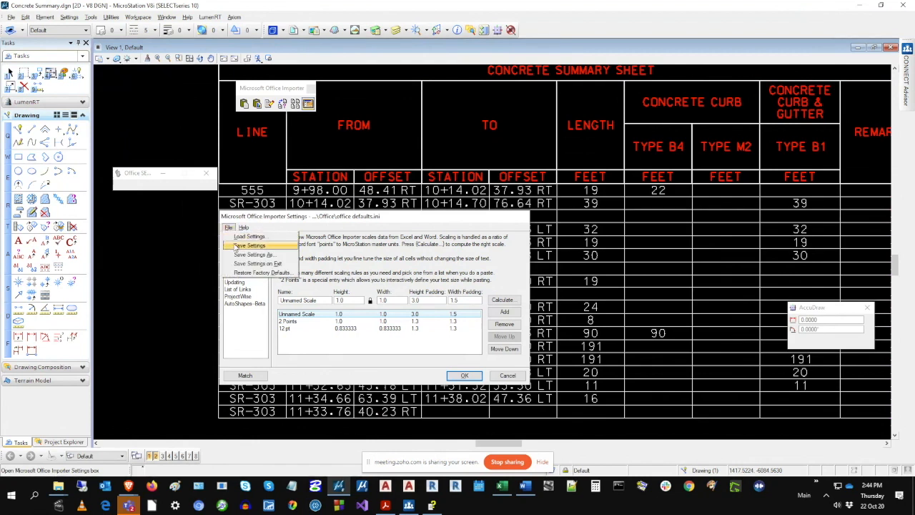
left_click(236, 246)
left_click(464, 376)
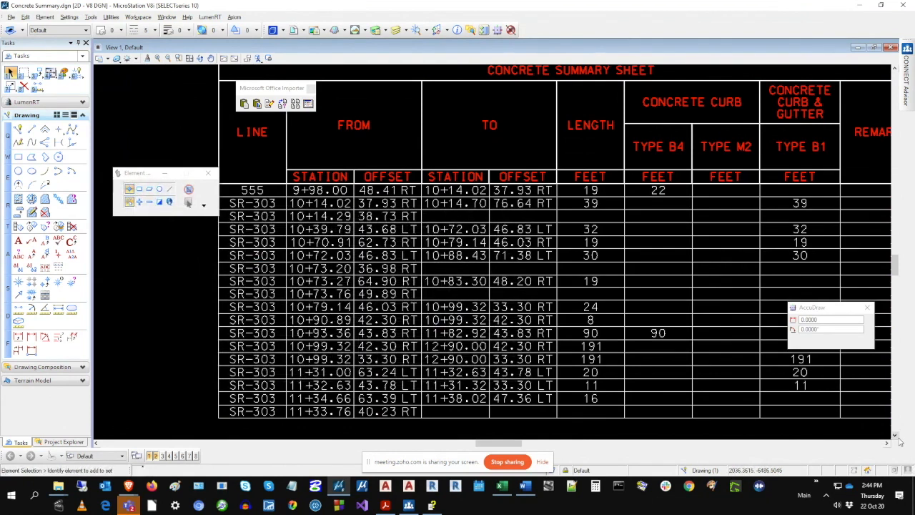
Step: Open the Excel source of the last pasted table through its link and copy the range A1:J23
left_click(894, 434)
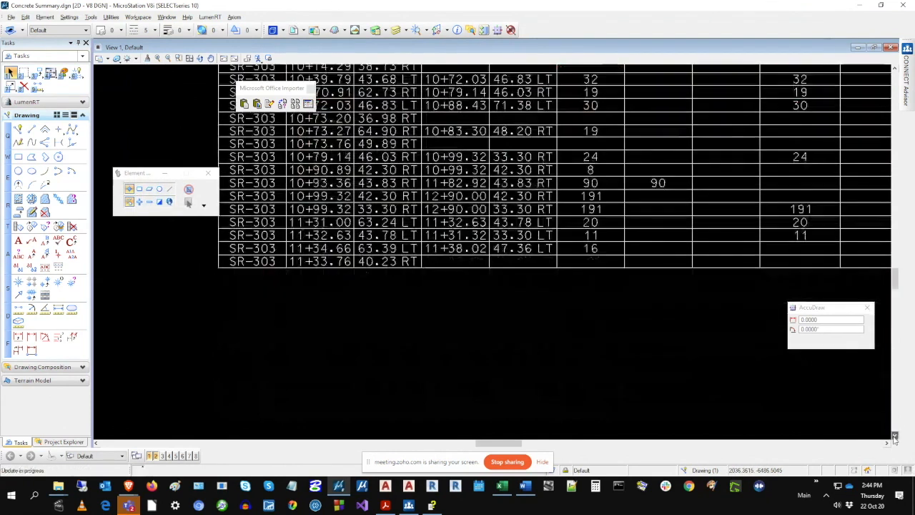
scroll(472, 300, "down", 2)
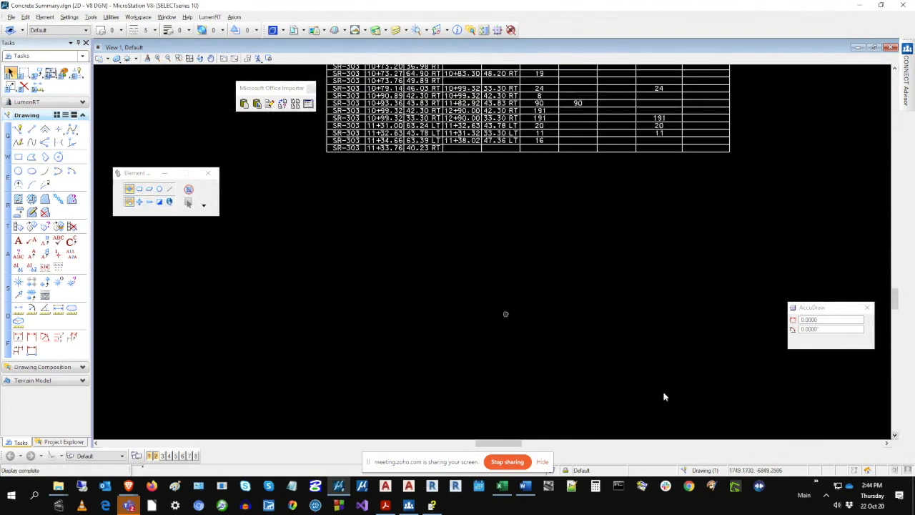
left_click(886, 443)
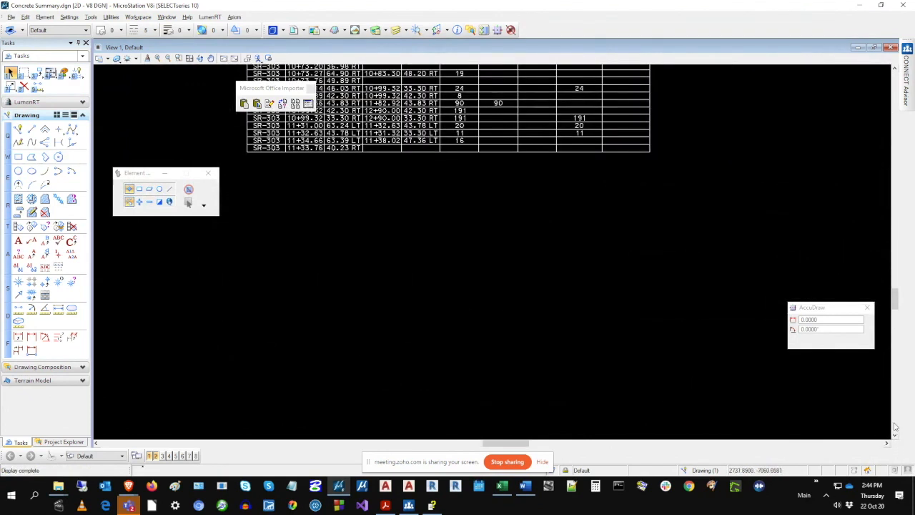
scroll(756, 384, "down", 2)
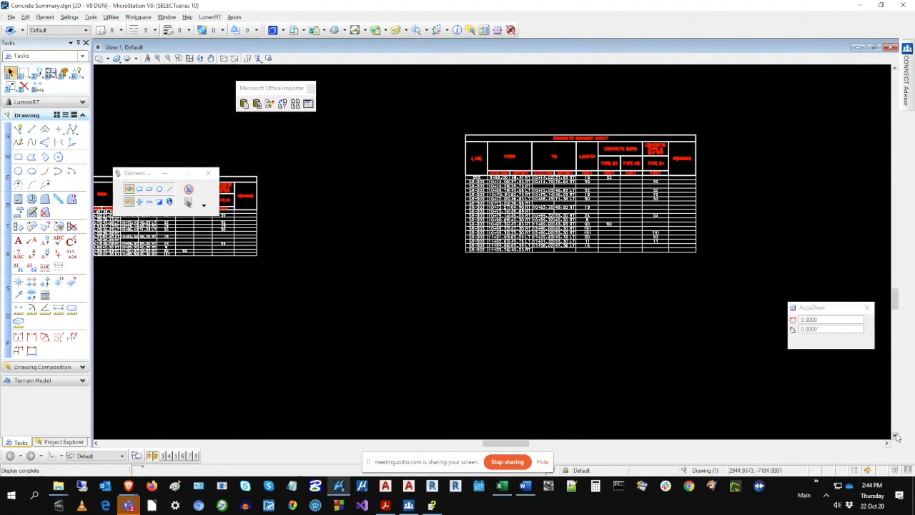
left_click(895, 434)
left_click(895, 435)
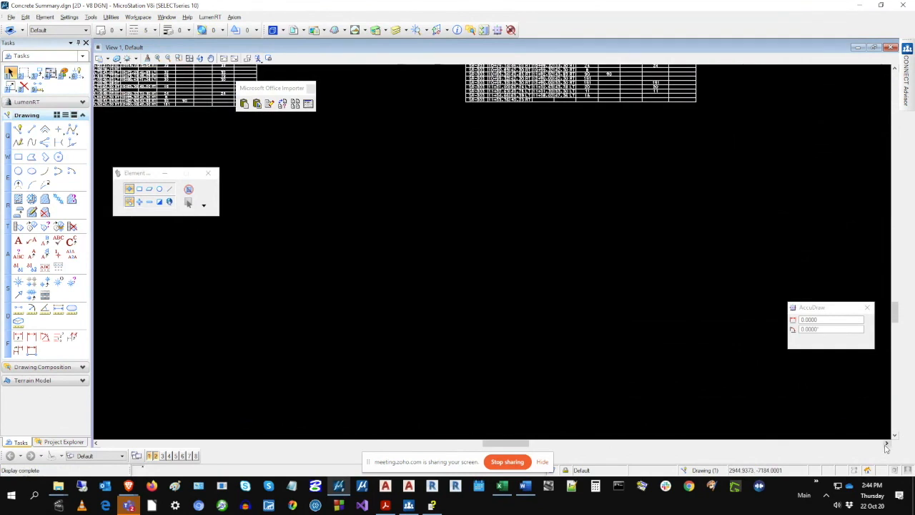
left_click(502, 486)
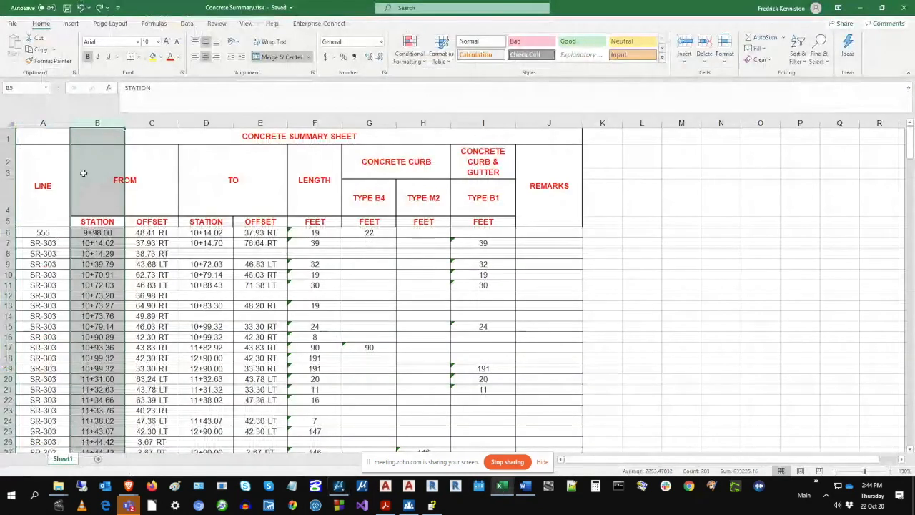
left_click(502, 487)
left_click(283, 104)
left_click(436, 93)
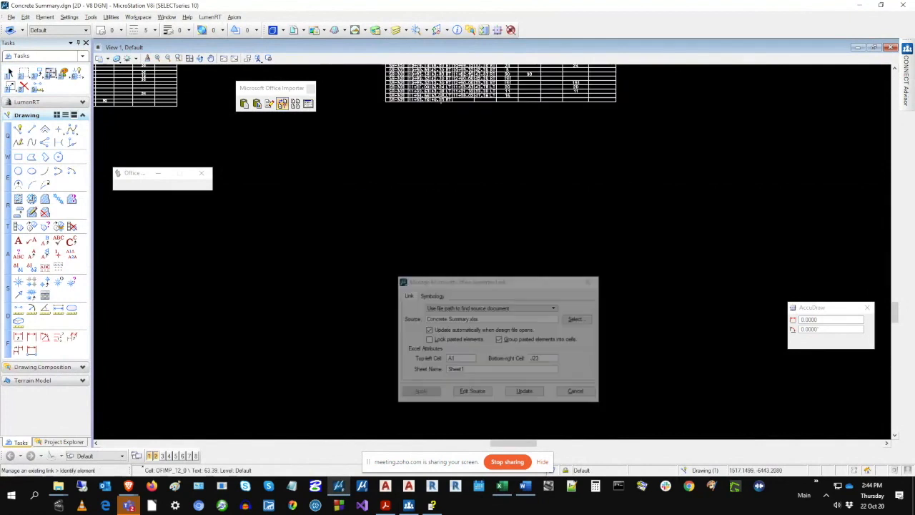
left_click(474, 392)
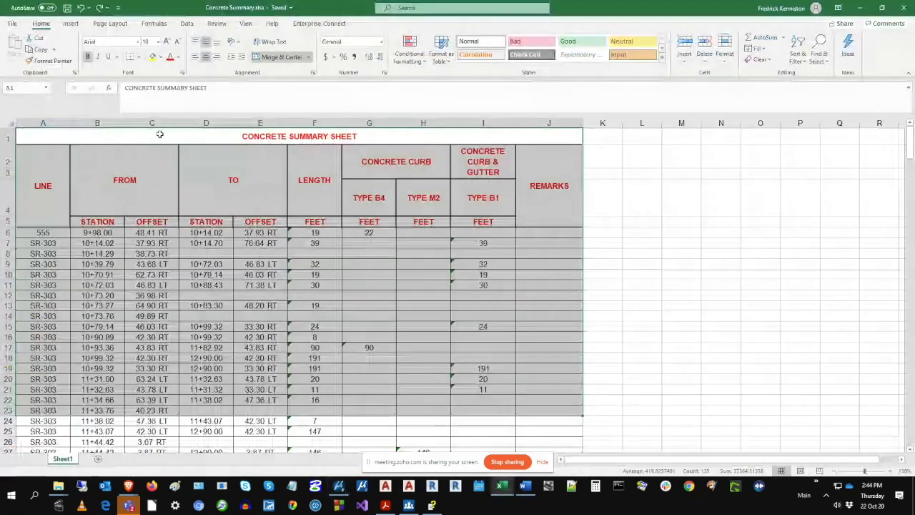
right_click(97, 189)
left_click(116, 213)
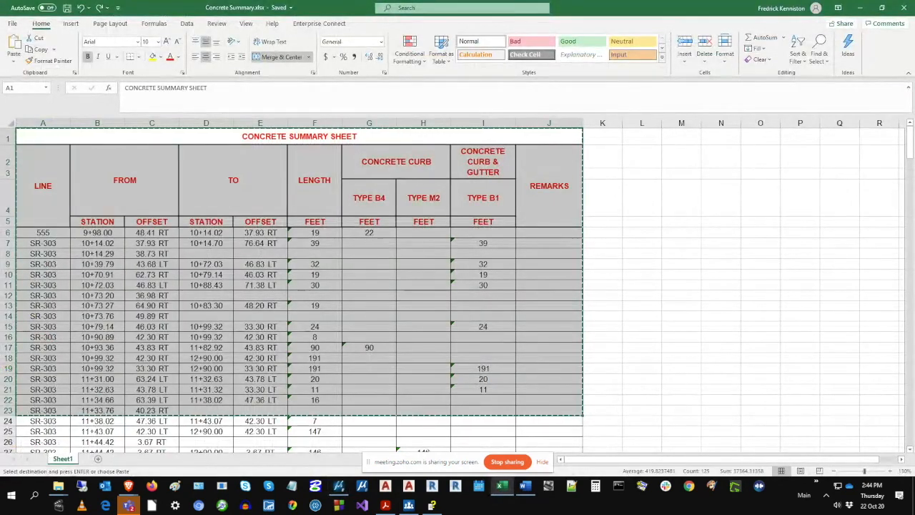
Step: Switch to MicroStation, close the link manager and paste the copied range as a linked table beside the existing two at Unnamed Scale
left_click(339, 486)
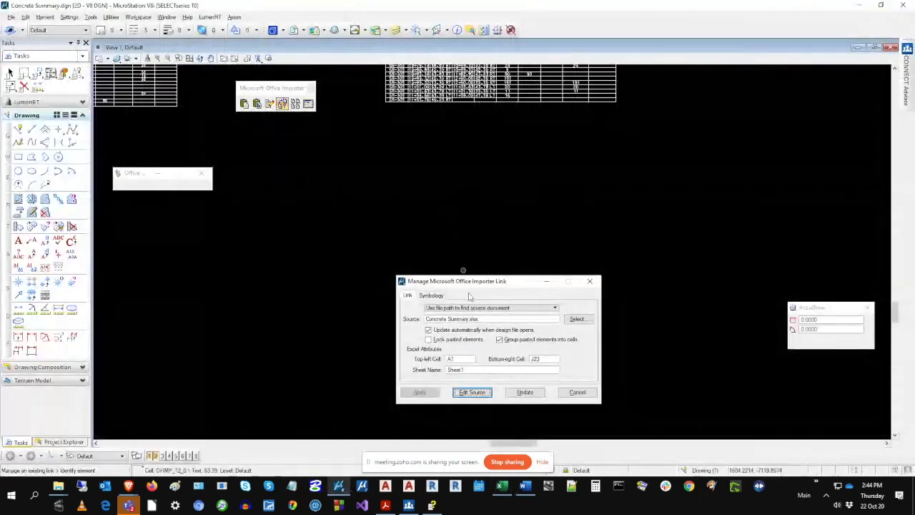
left_click(577, 391)
left_click(243, 102)
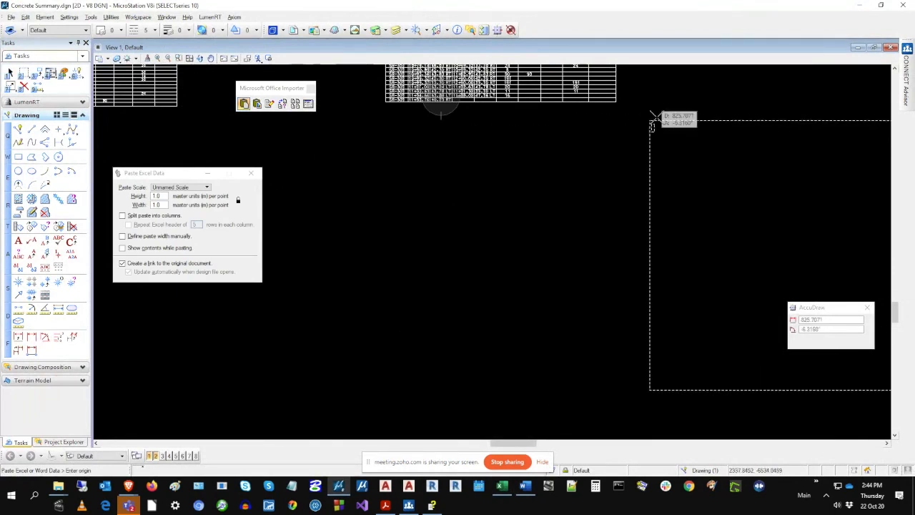
scroll(661, 115, "down", 3)
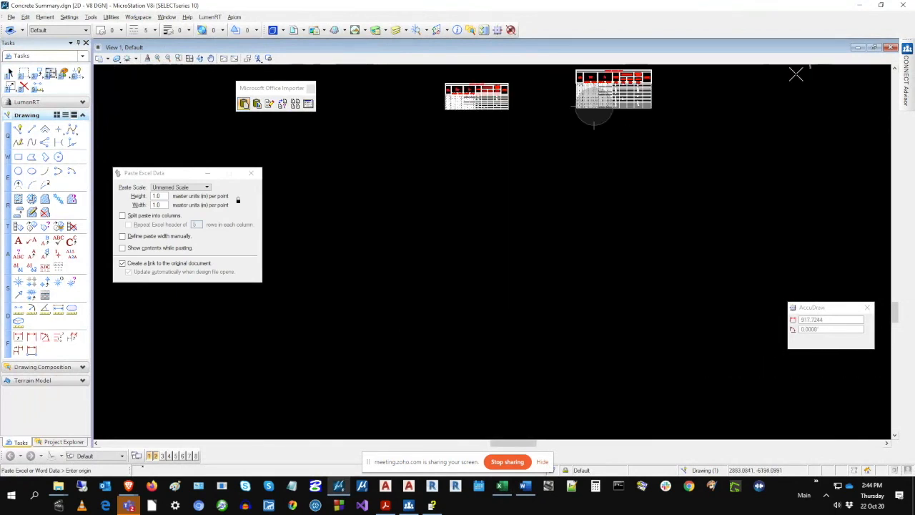
left_click(661, 70)
scroll(691, 87, "up", 3)
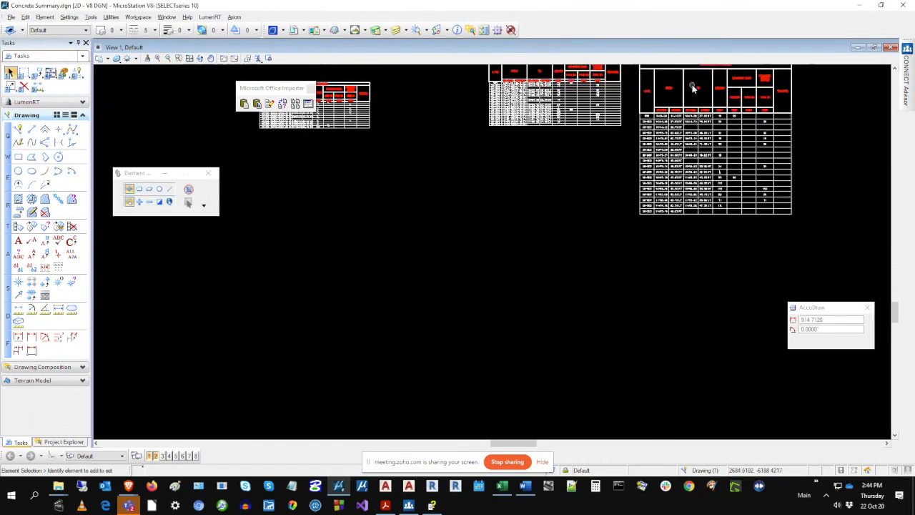
scroll(720, 148, "up", 4)
left_click(474, 112)
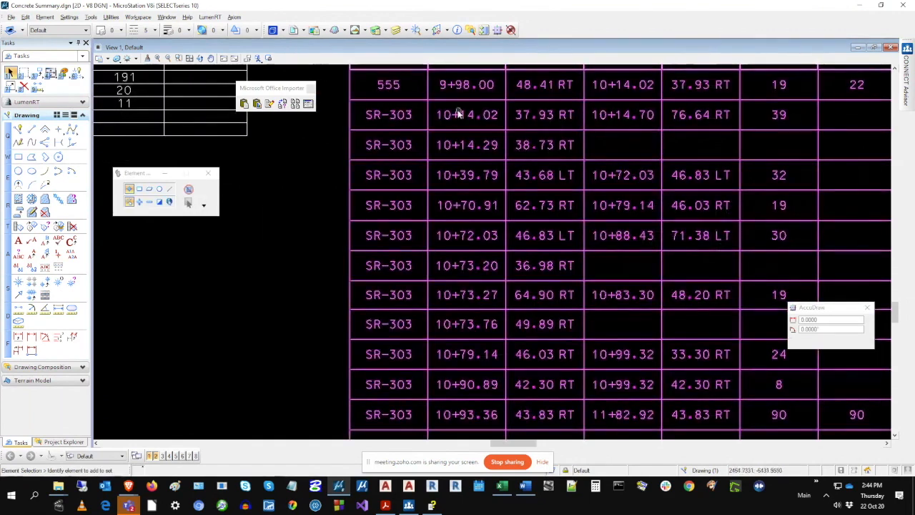
left_click(245, 368)
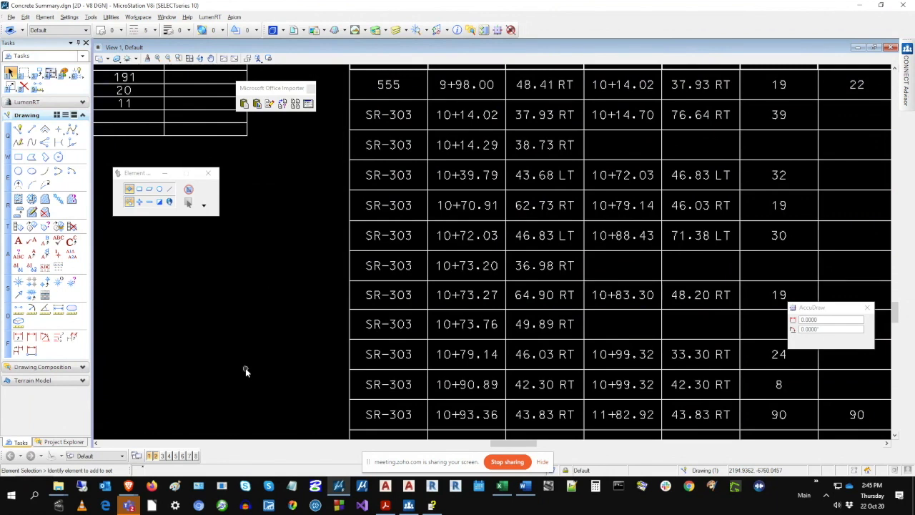
Step: Review the Microsoft Office Importer's Borders and Text formatting settings and close them without saving
left_click(308, 104)
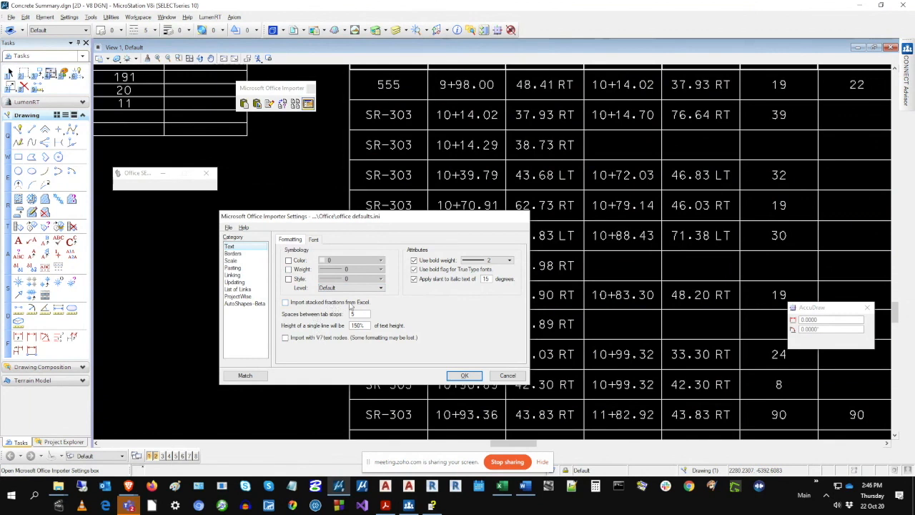
left_click(248, 254)
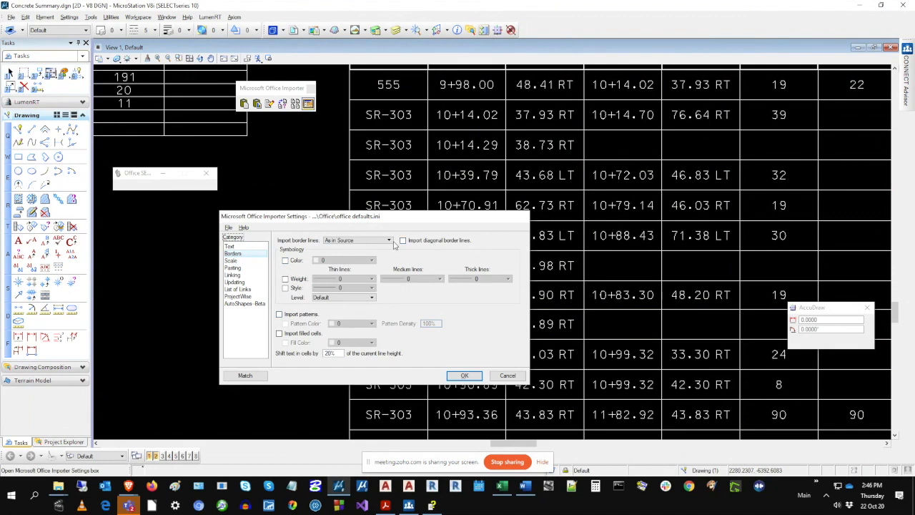
left_click(243, 247)
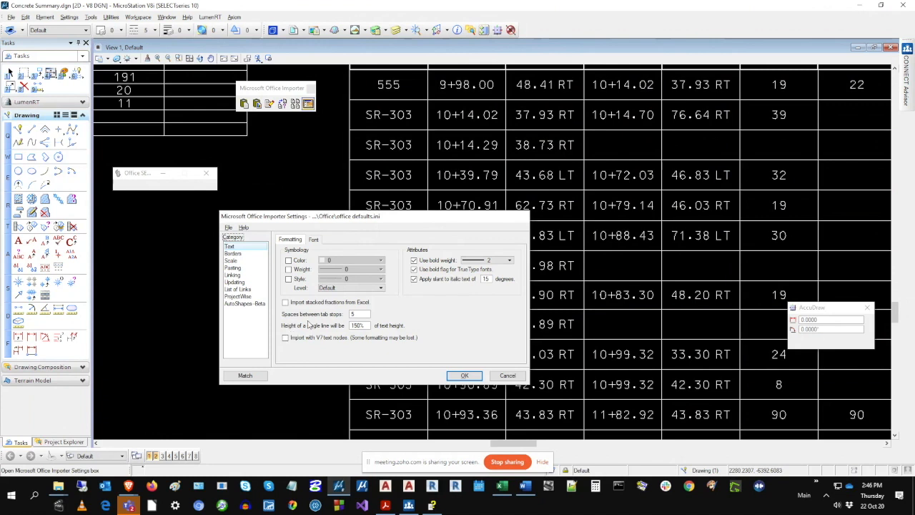
left_click(500, 380)
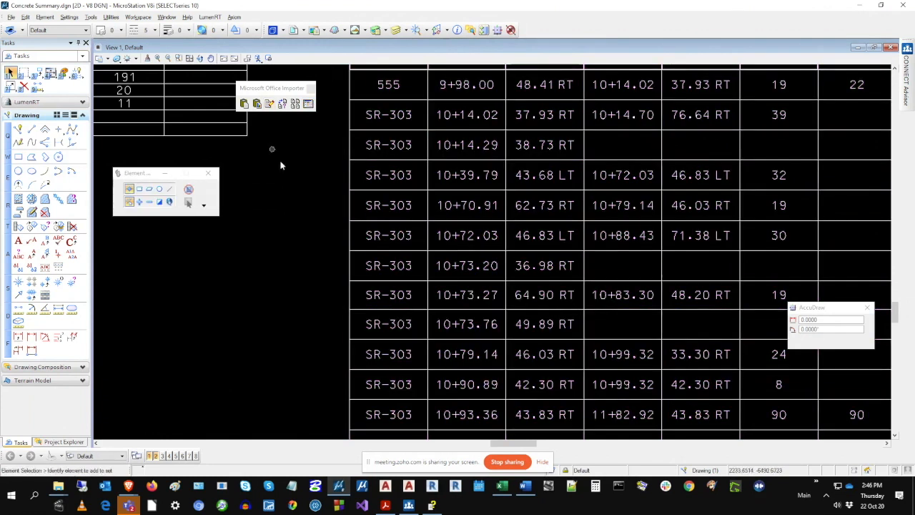
Step: Show an empty area of the drawing, and in Excel copy the range A1:J23 again
left_click(893, 423)
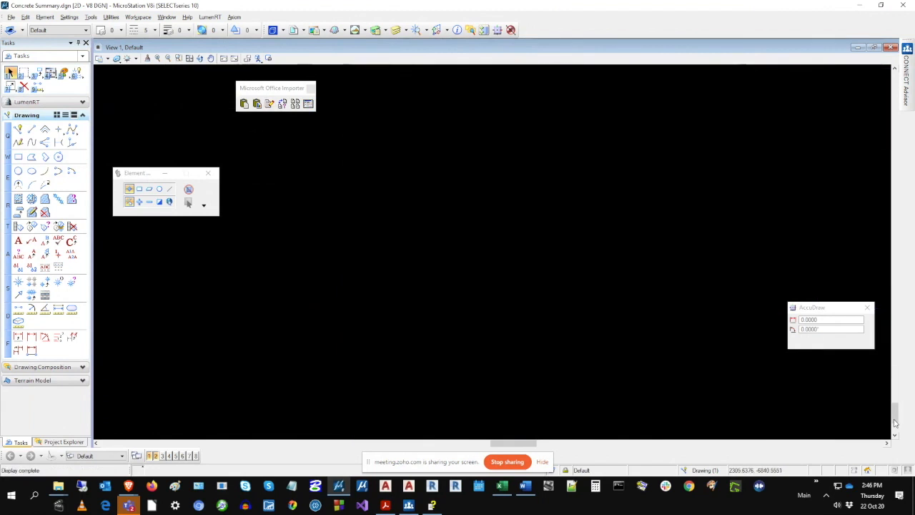
left_click(501, 485)
right_click(104, 158)
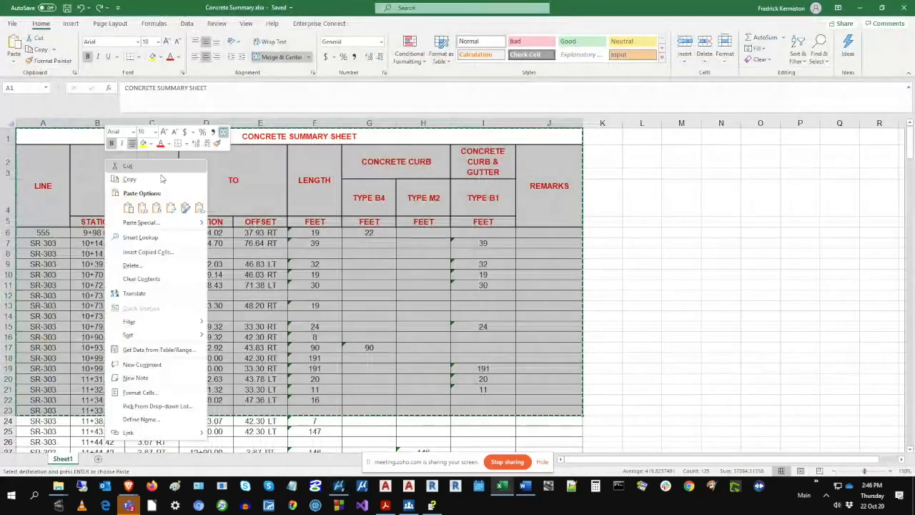
left_click(173, 181)
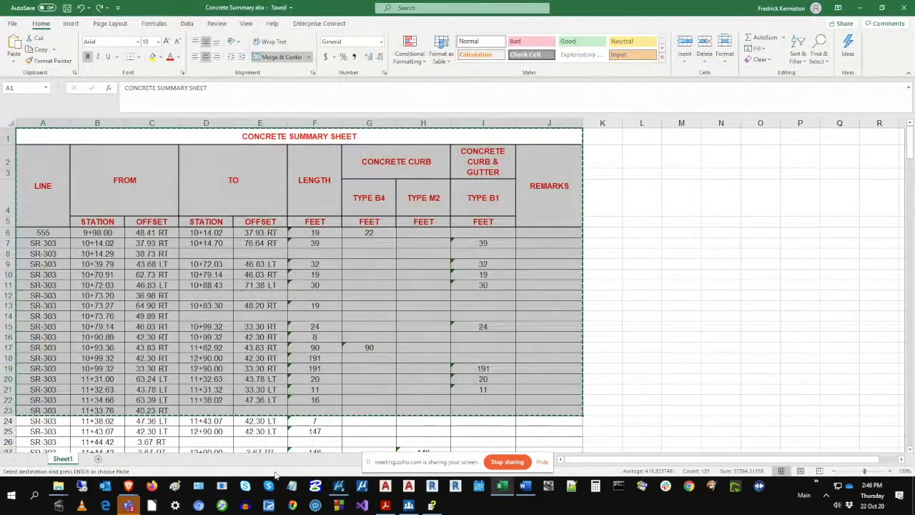
Step: Return to MicroStation and paste the copied Excel range as a linked table in the empty area
left_click(128, 486)
left_click(339, 485)
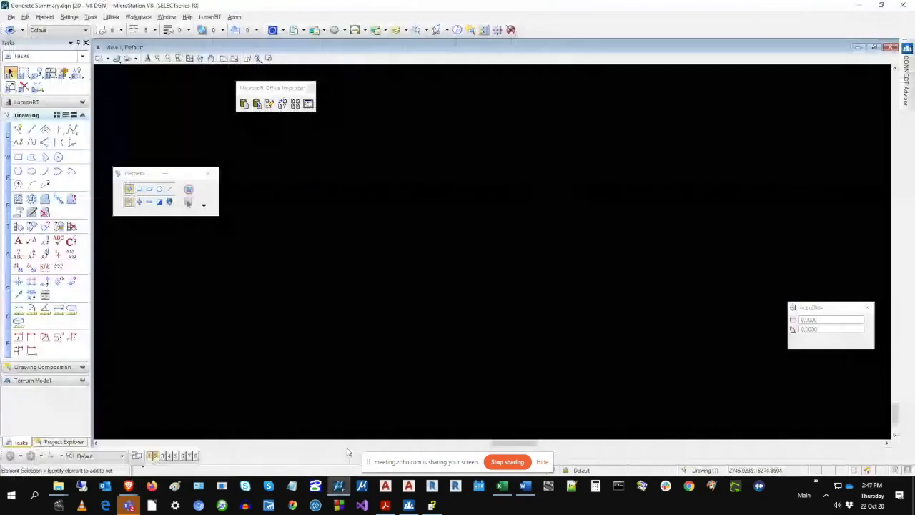
left_click(243, 104)
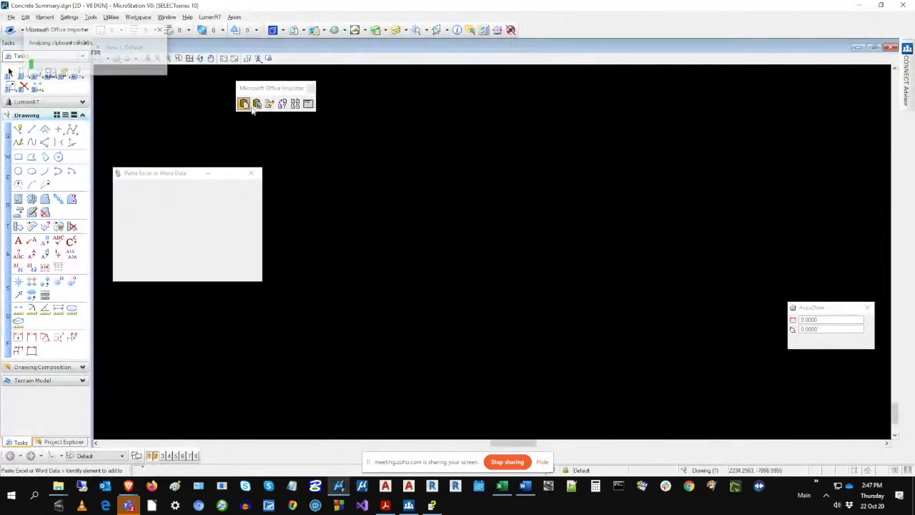
left_click(367, 179)
scroll(433, 223, "up", 5)
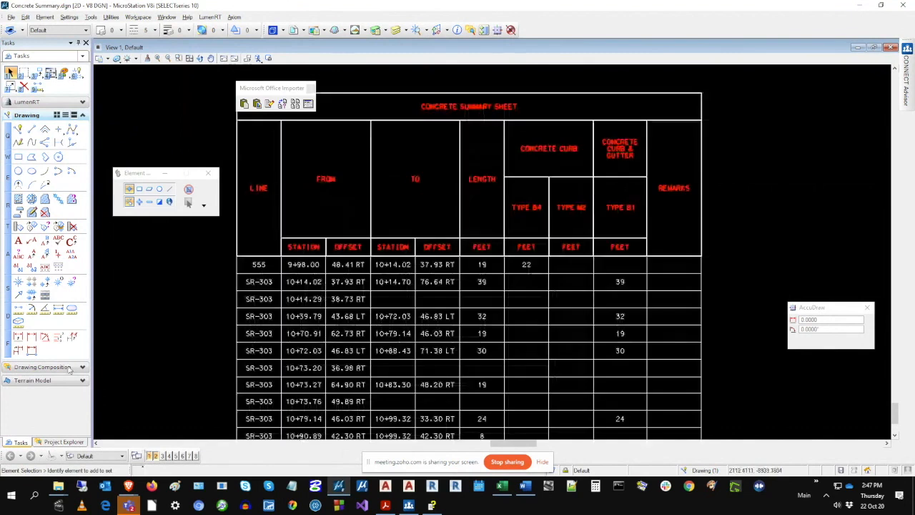
Step: Open the new table's link symbology and override the text color with 2
left_click(282, 103)
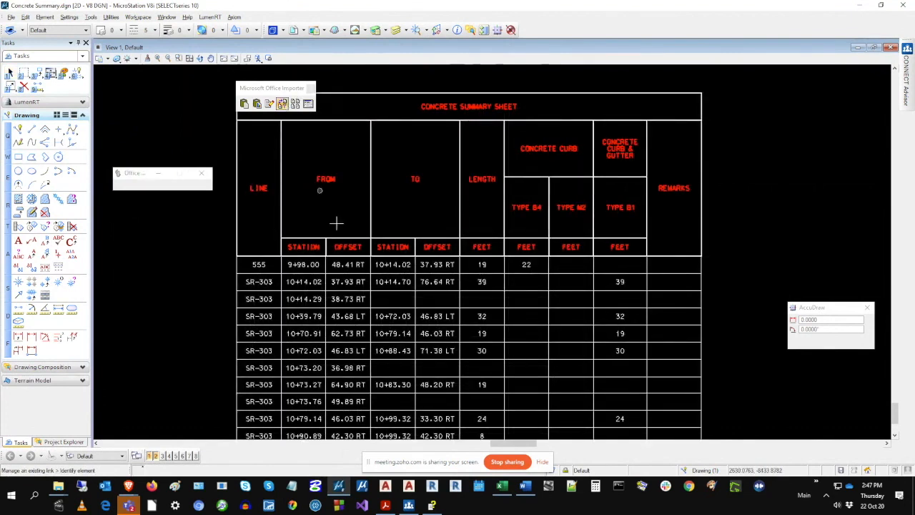
left_click(338, 238)
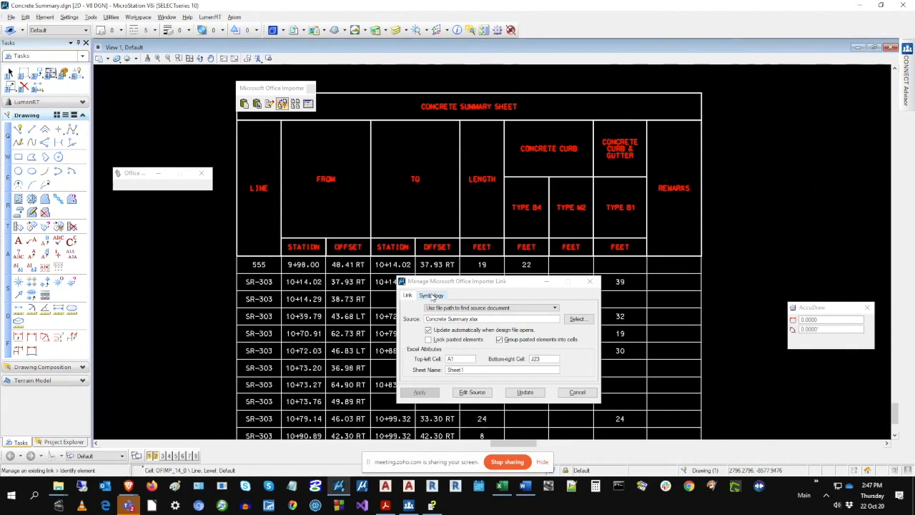
left_click(431, 295)
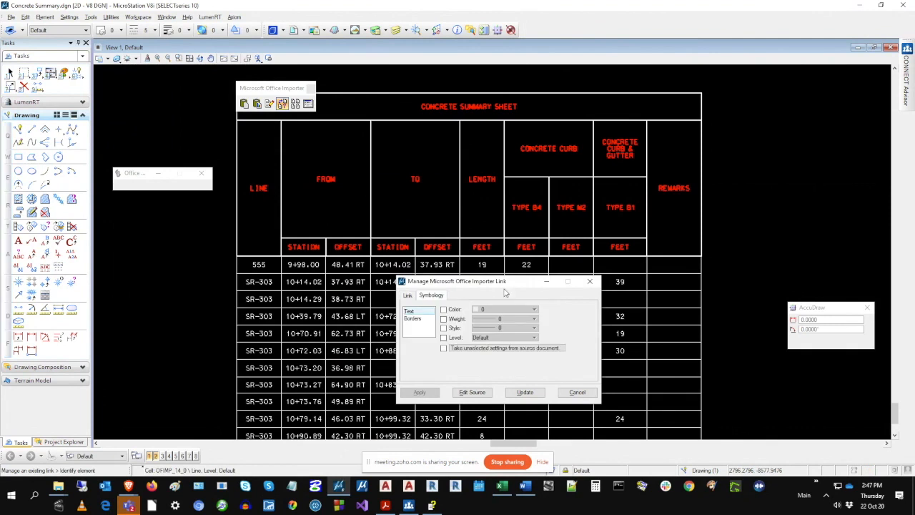
left_click_drag(502, 282, 584, 248)
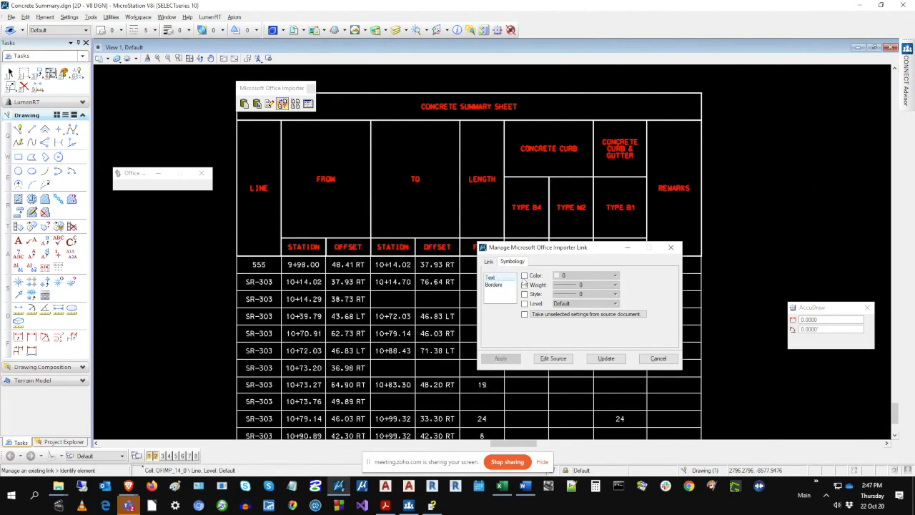
left_click(525, 275)
left_click(565, 275)
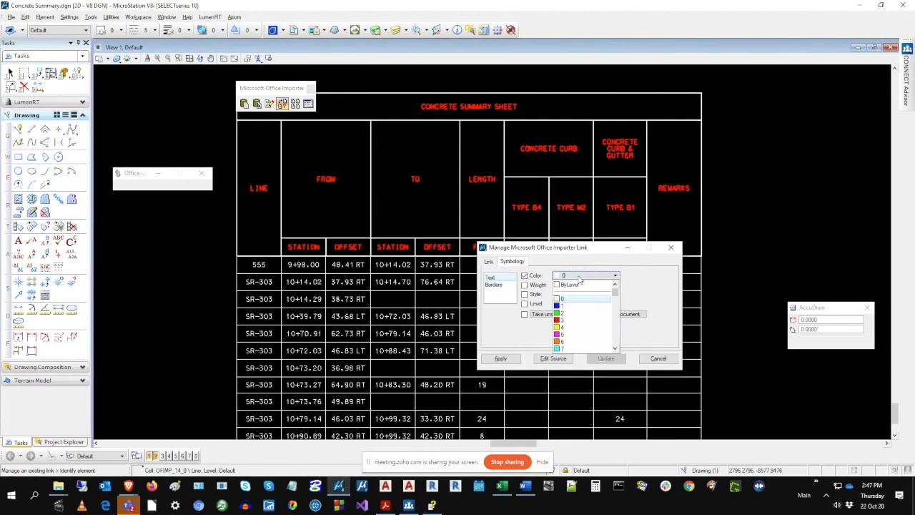
left_click(562, 314)
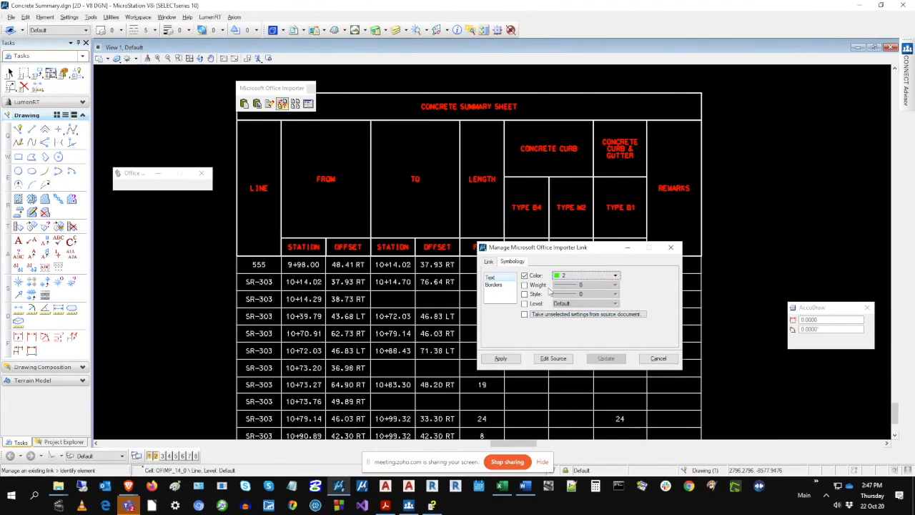
Step: Override the link's border symbology with color 7 and weight 3, and apply the symbology to the table
left_click(502, 286)
left_click(537, 276)
left_click(564, 276)
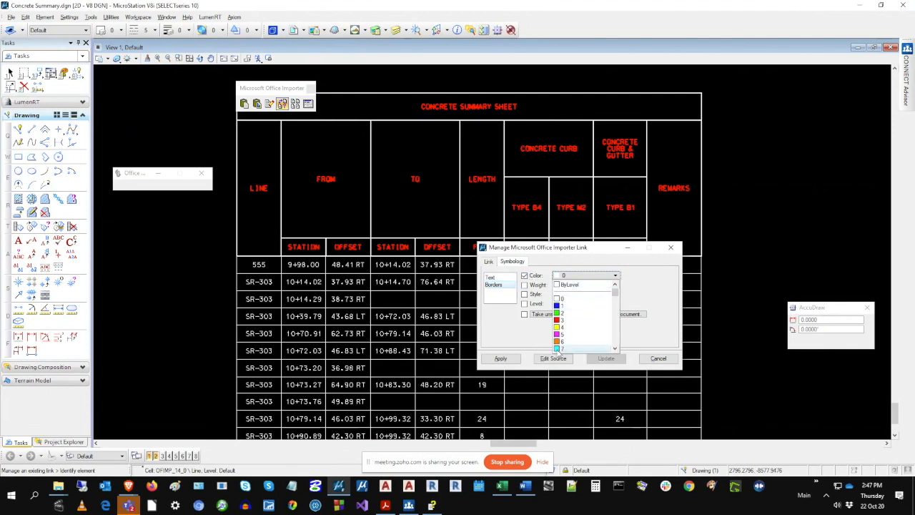
left_click(562, 348)
left_click(524, 284)
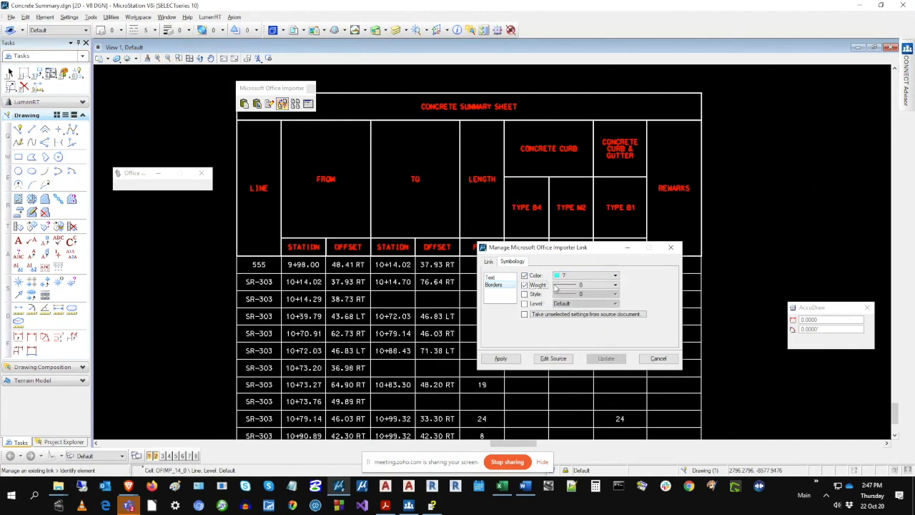
left_click(586, 285)
left_click(569, 330)
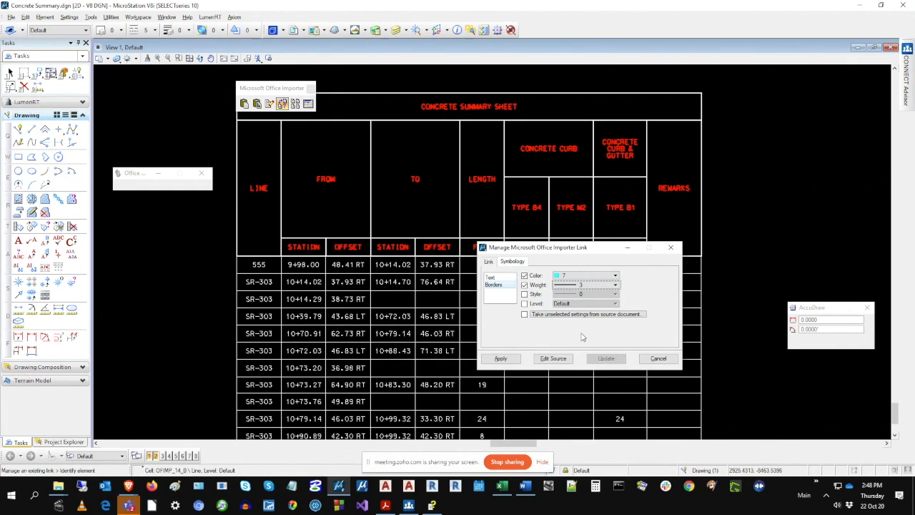
left_click(499, 360)
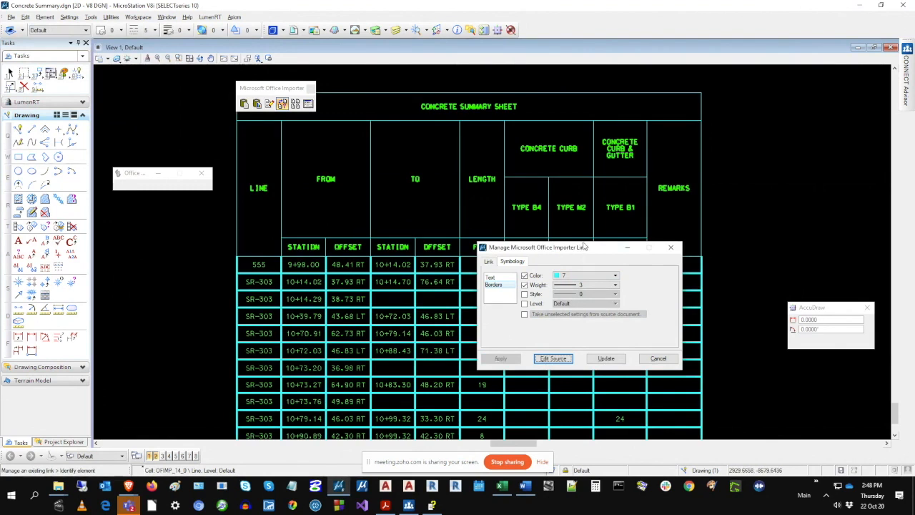
Step: Close the link manager and undo the table's symbology change
left_click_drag(585, 247, 381, 154)
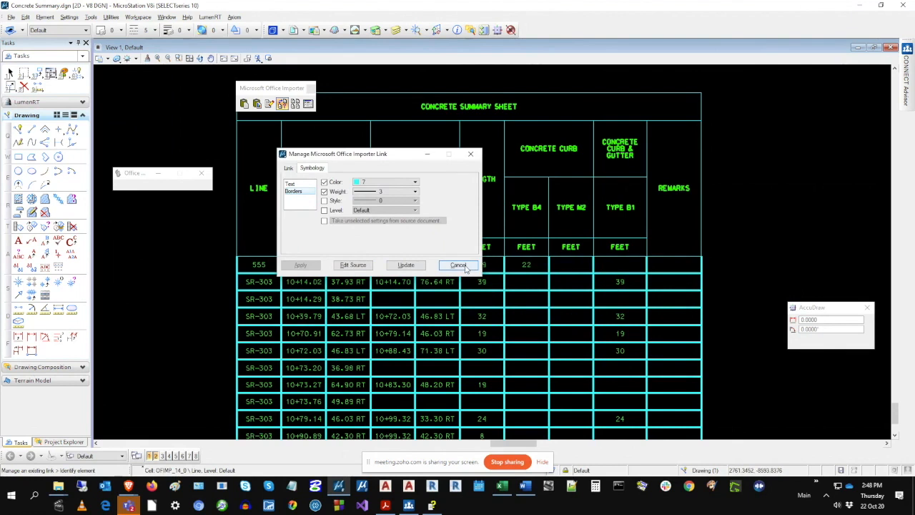
left_click(459, 265)
left_click(25, 17)
left_click(23, 29)
Step: Open the importer's Borders settings and try the Always and Never options for importing border lines
left_click(308, 104)
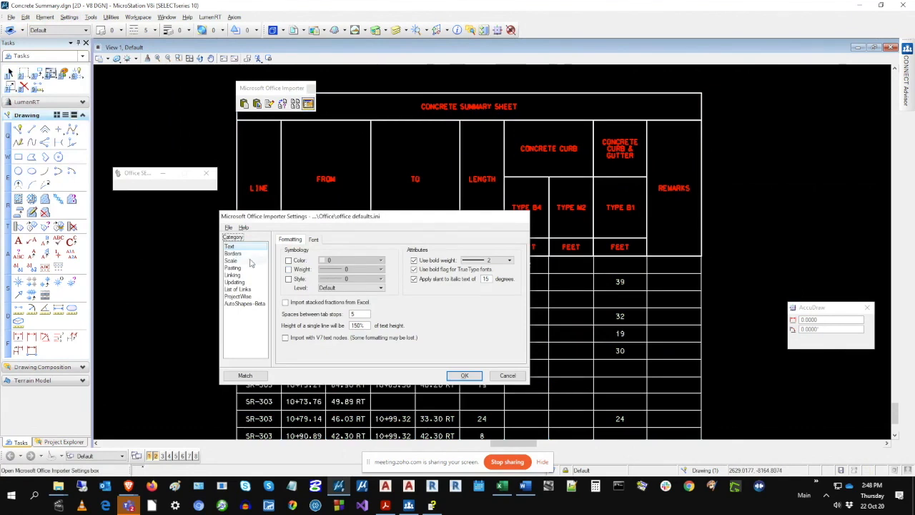
left_click(234, 253)
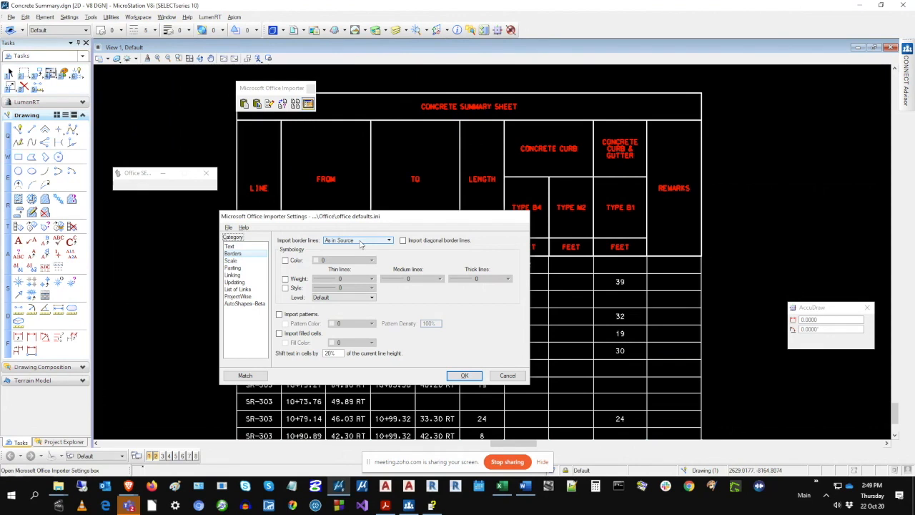
left_click(357, 242)
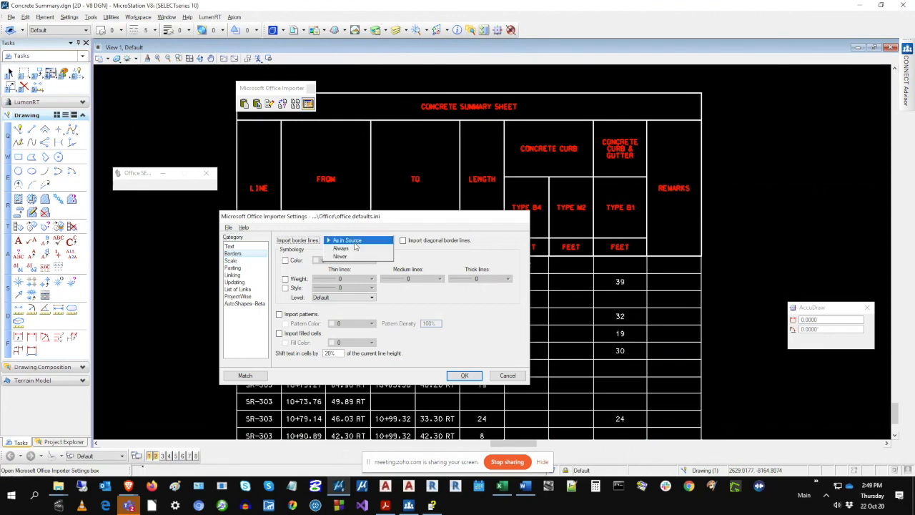
left_click(354, 248)
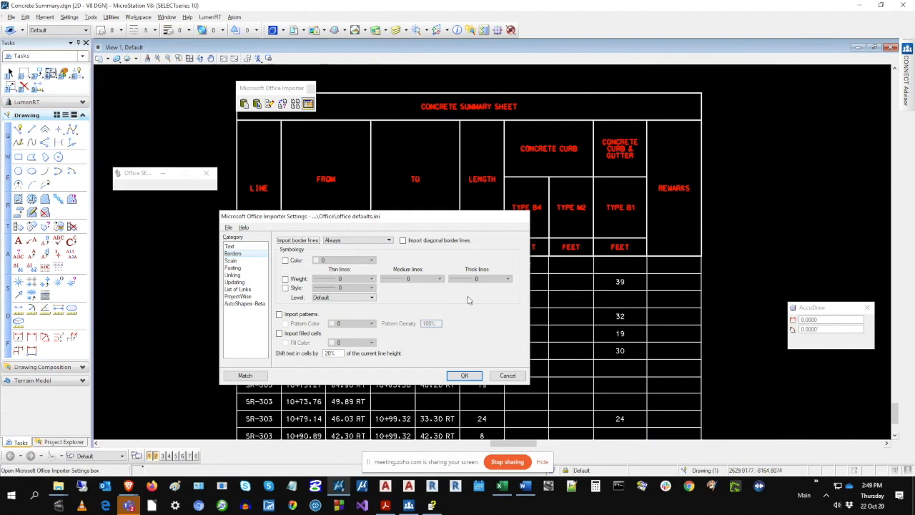
left_click(370, 242)
left_click(342, 231)
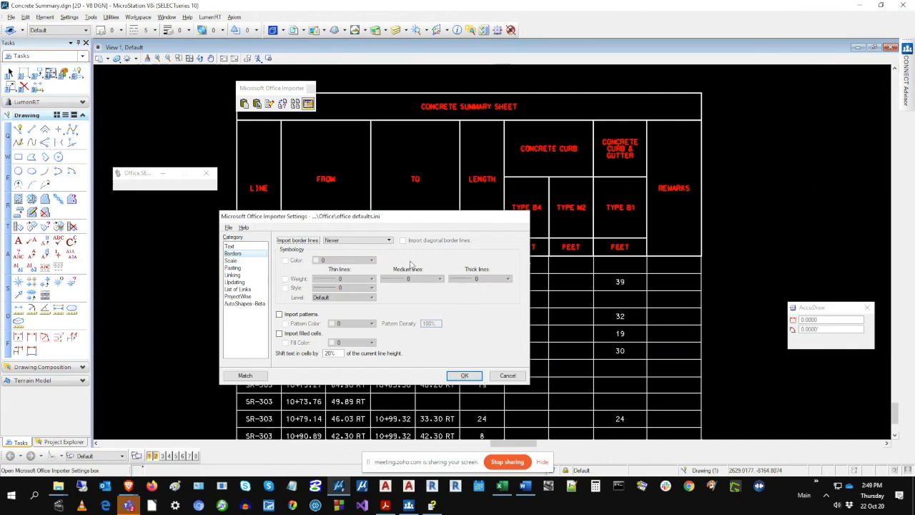
left_click(372, 241)
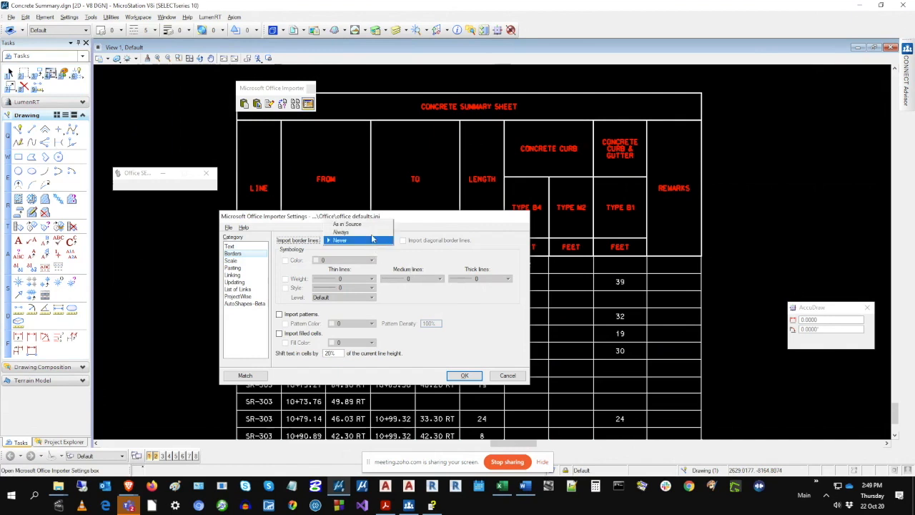
left_click(372, 239)
Step: Review the importer's Scale, Pasting and Linking settings
left_click(231, 260)
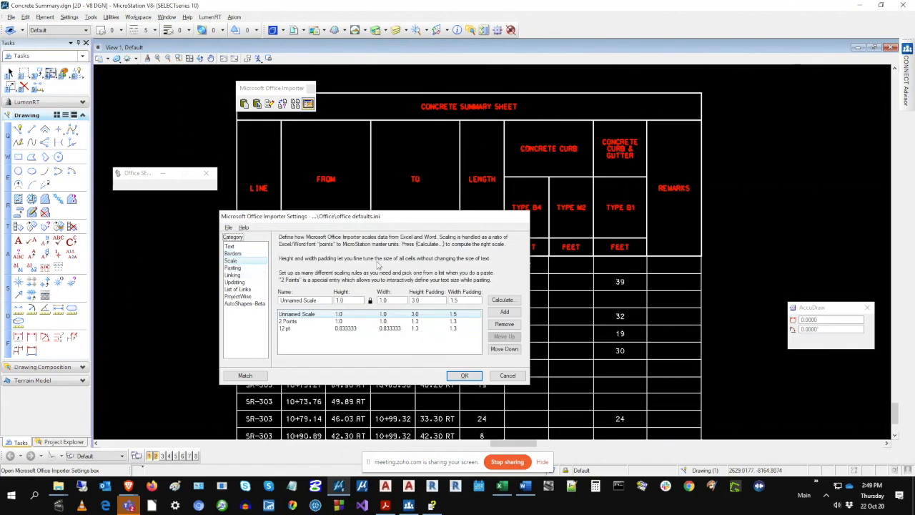
left_click(233, 267)
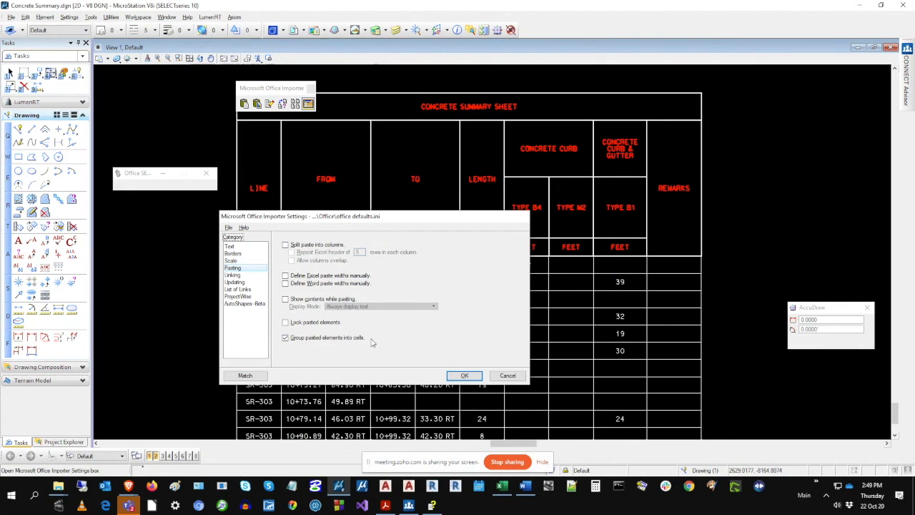
left_click(233, 275)
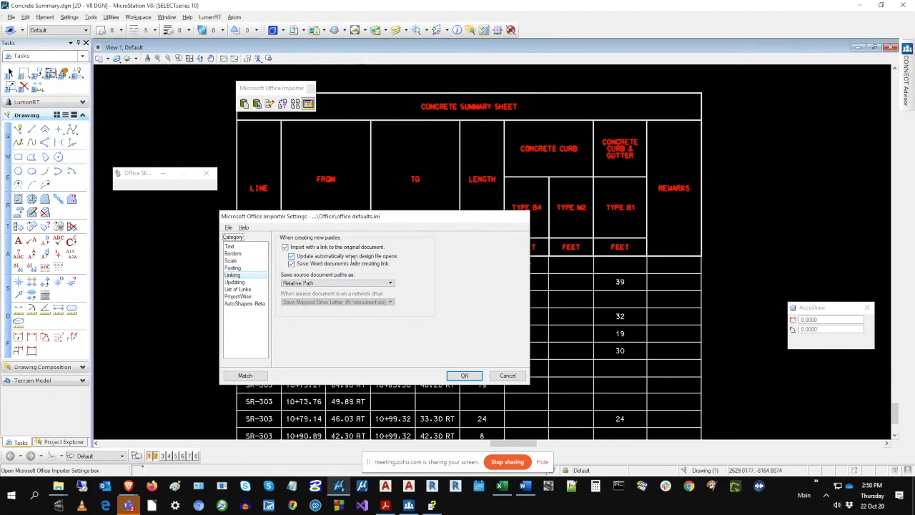
Step: Try turning off importing with a link to the original document, and restore the option
left_click(336, 247)
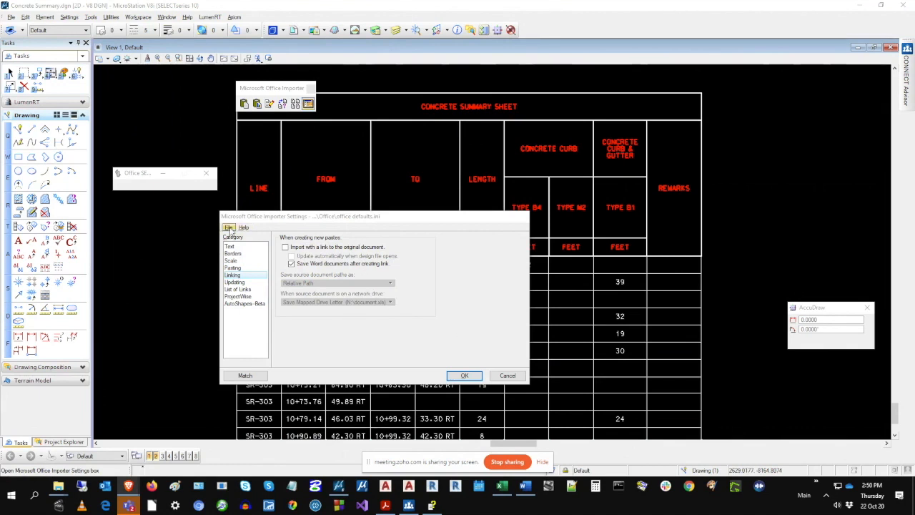
left_click(228, 226)
left_click(243, 237)
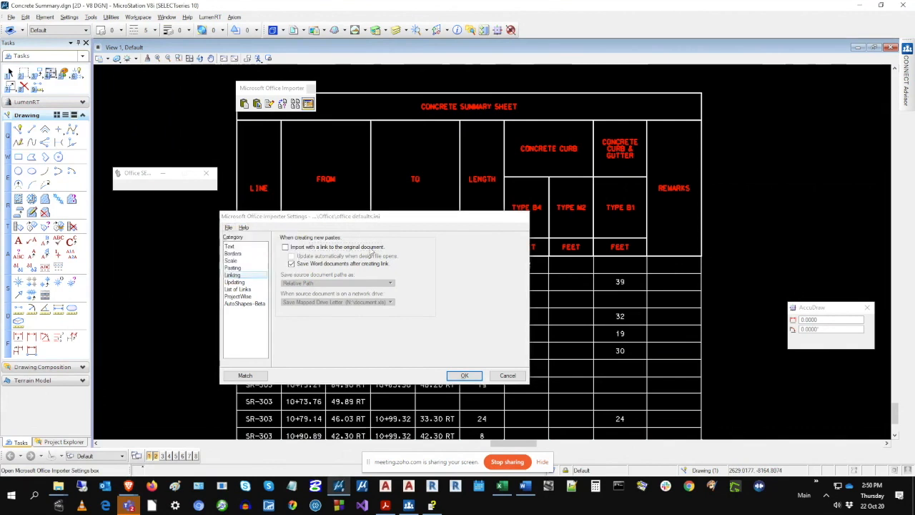
double_click(287, 166)
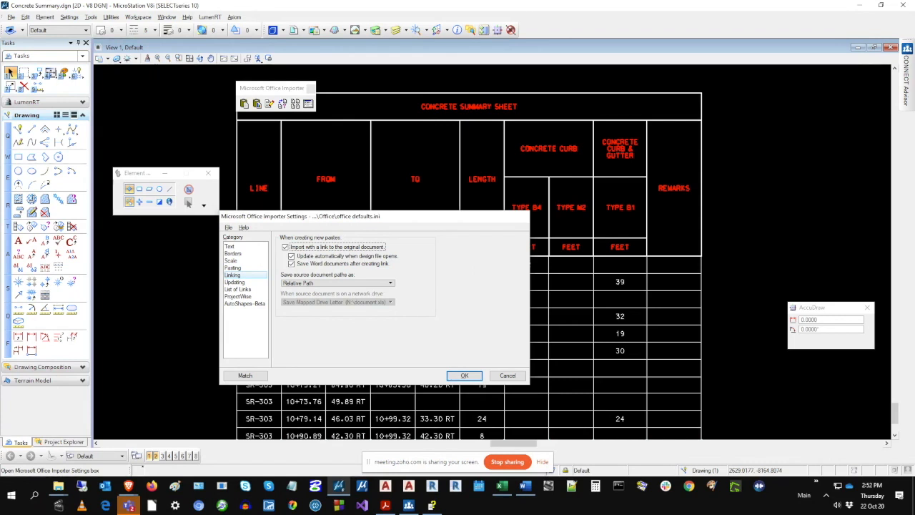
Step: In the Updating settings, try asking before updating automatic pastes, updating them all without asking, and not updating any
left_click(237, 281)
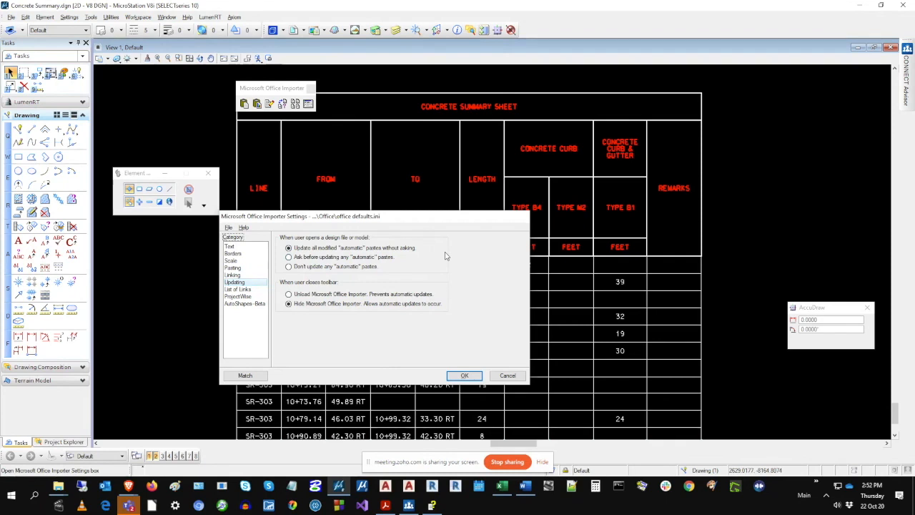
left_click(332, 256)
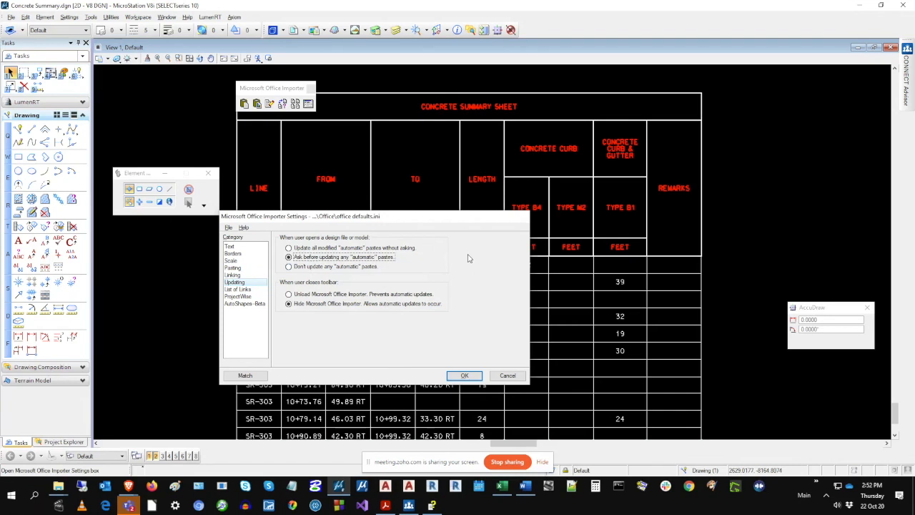
left_click(410, 249)
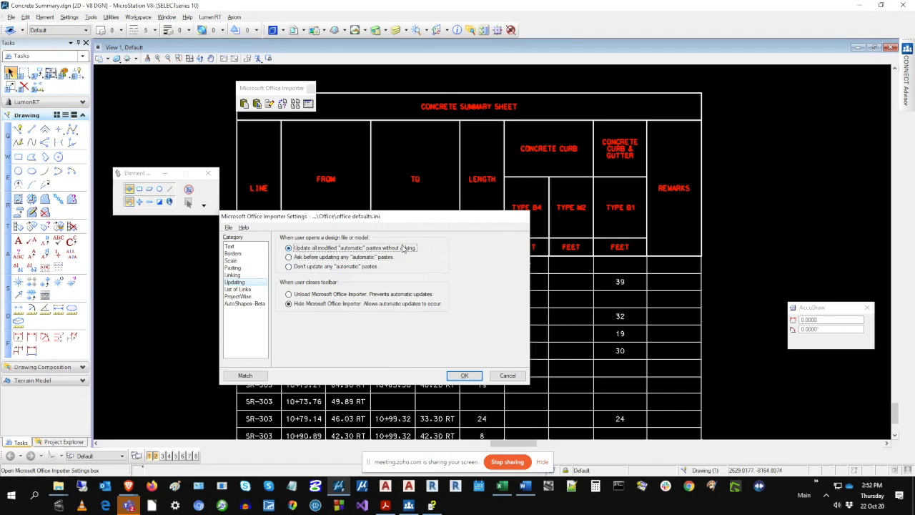
left_click(345, 258)
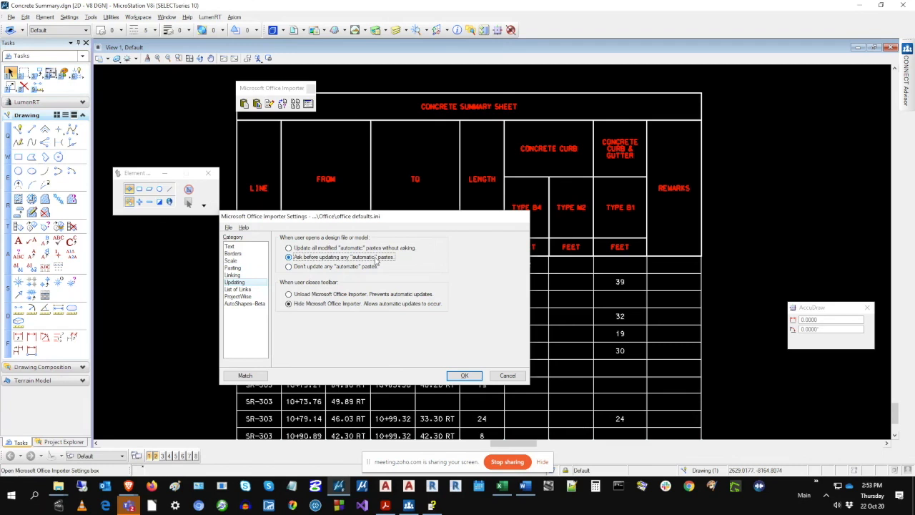
left_click(310, 266)
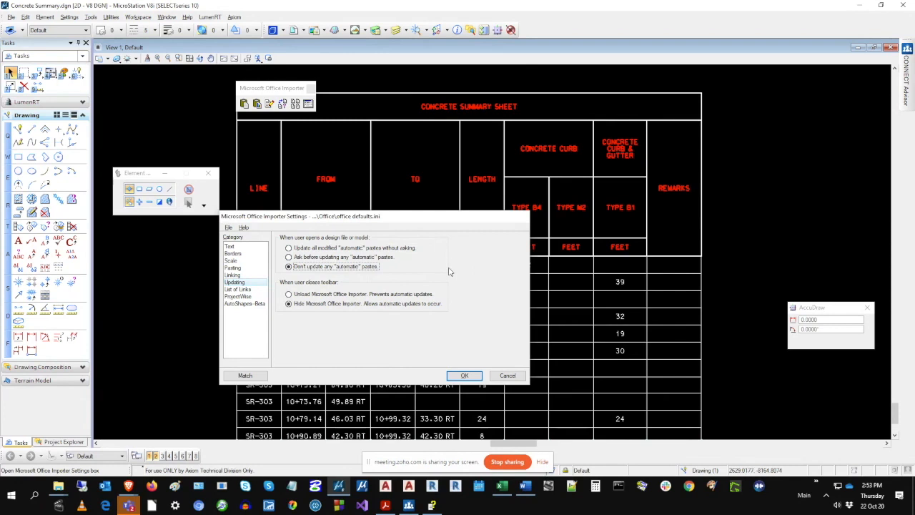
Step: In the List of Links settings, try the option to automatically display the list of links box on startup
left_click(238, 288)
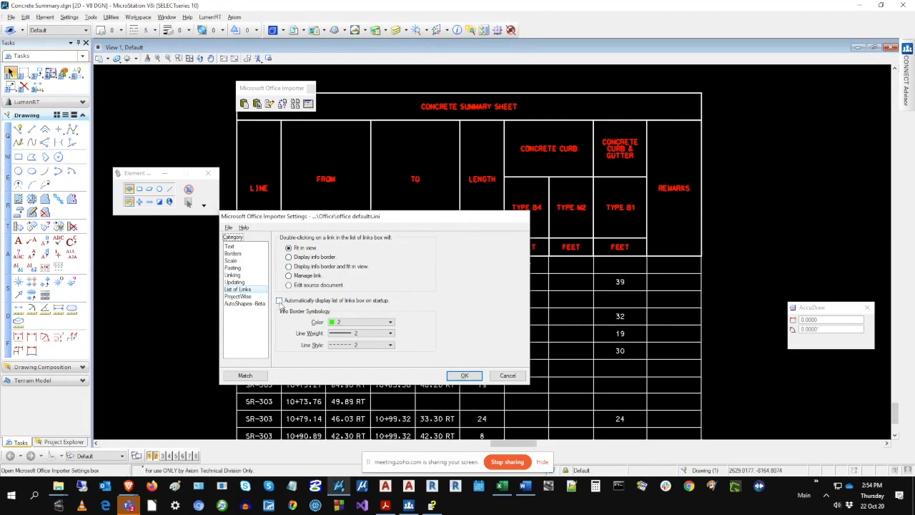
left_click(279, 301)
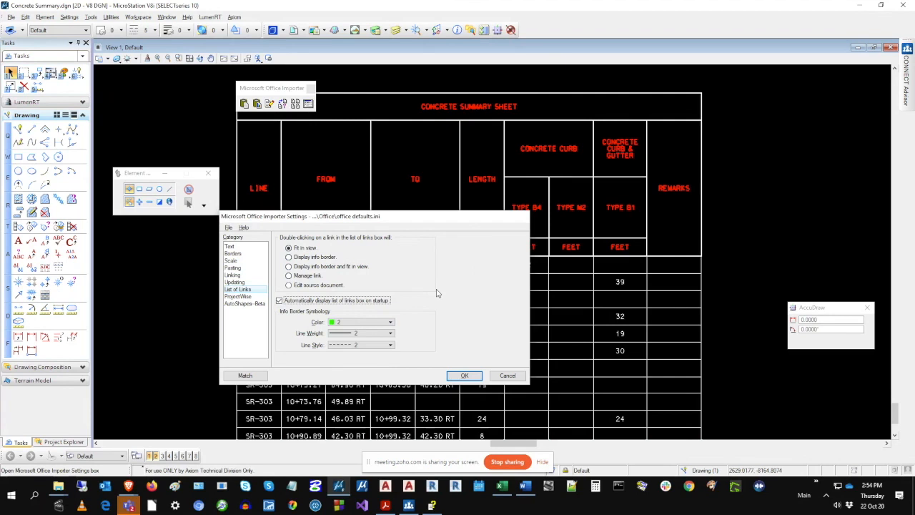
left_click(313, 300)
Step: Try creating new links using the ProjectWise URL, look at the AutoShapes-Beta settings, and discard the settings changes
key("Down")
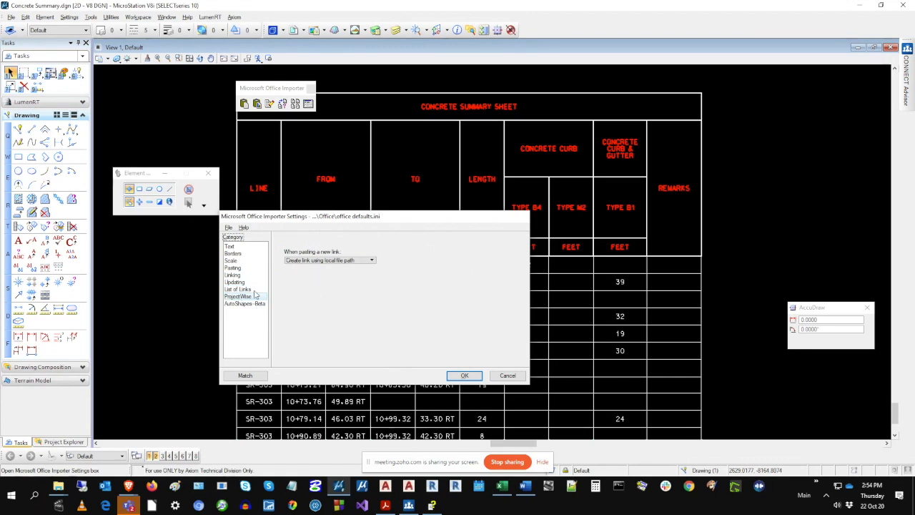
left_click(365, 261)
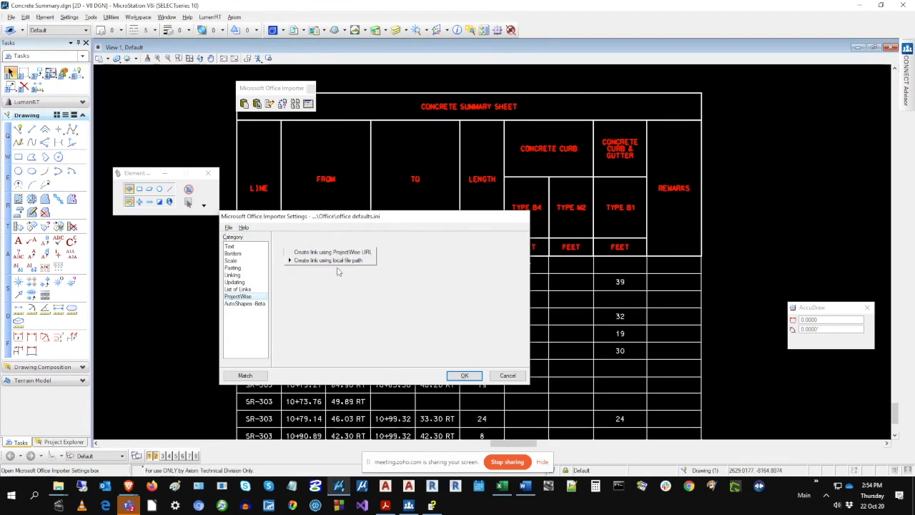
left_click(329, 250)
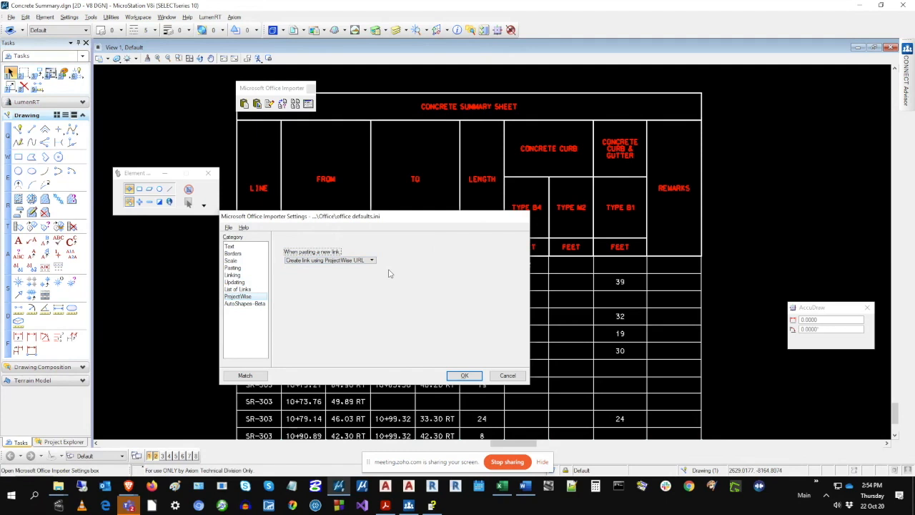
left_click(243, 304)
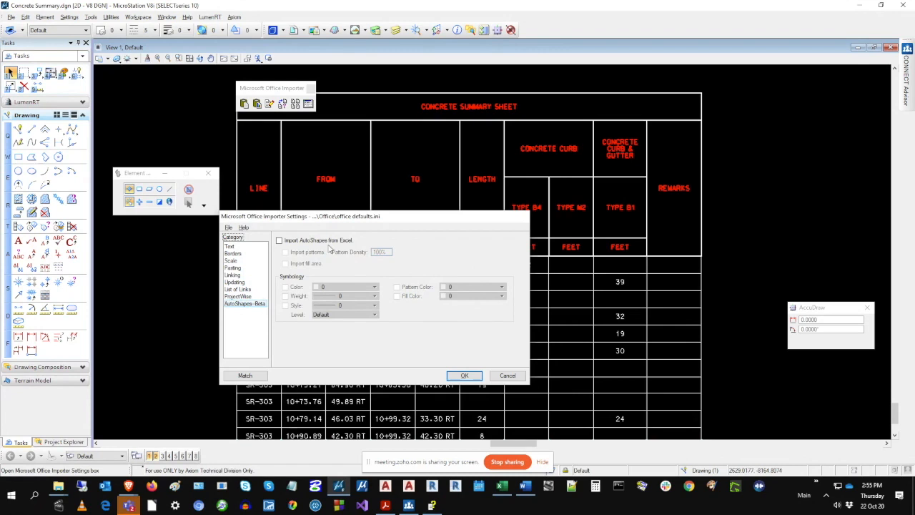
left_click(247, 296)
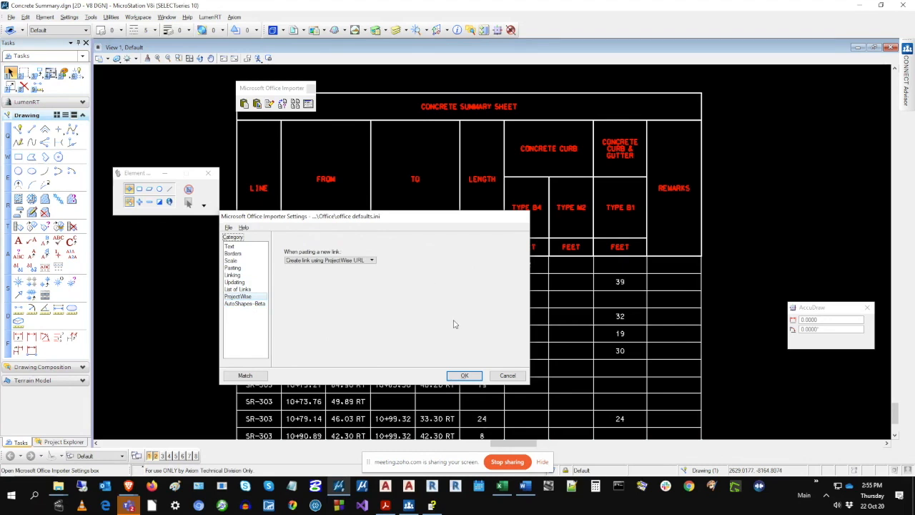
left_click(507, 375)
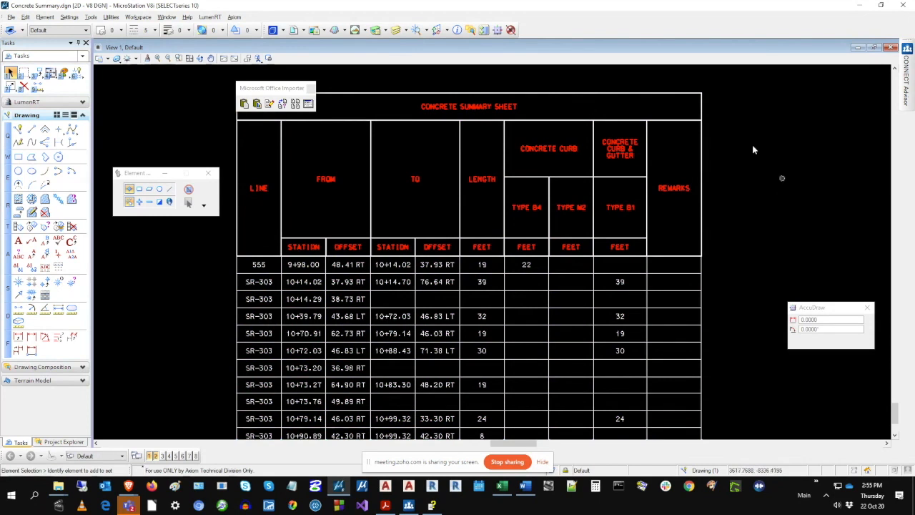
Step: Reopen the importer settings and override the imported text color with 2
left_click(309, 105)
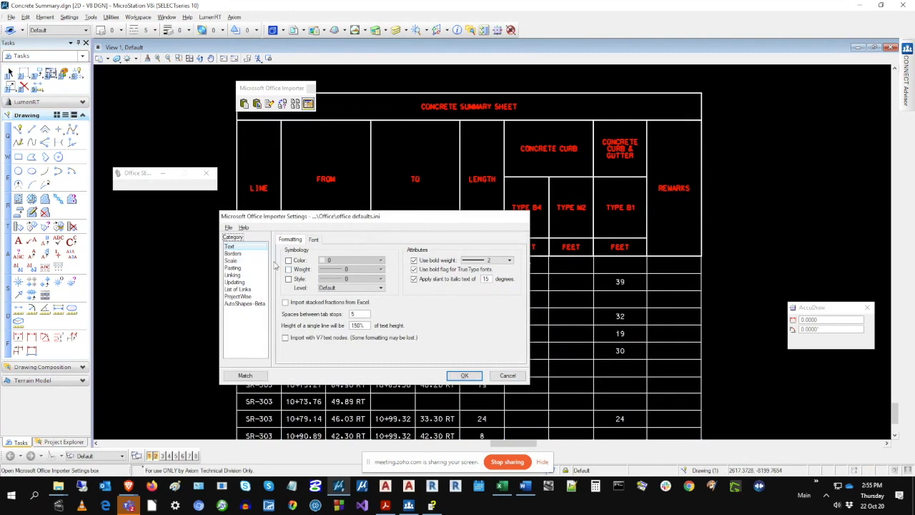
left_click(508, 376)
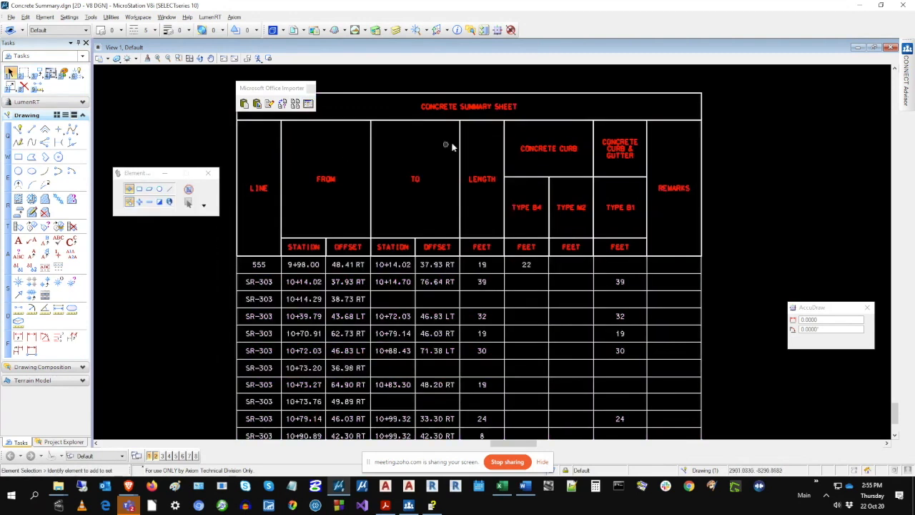
left_click(308, 104)
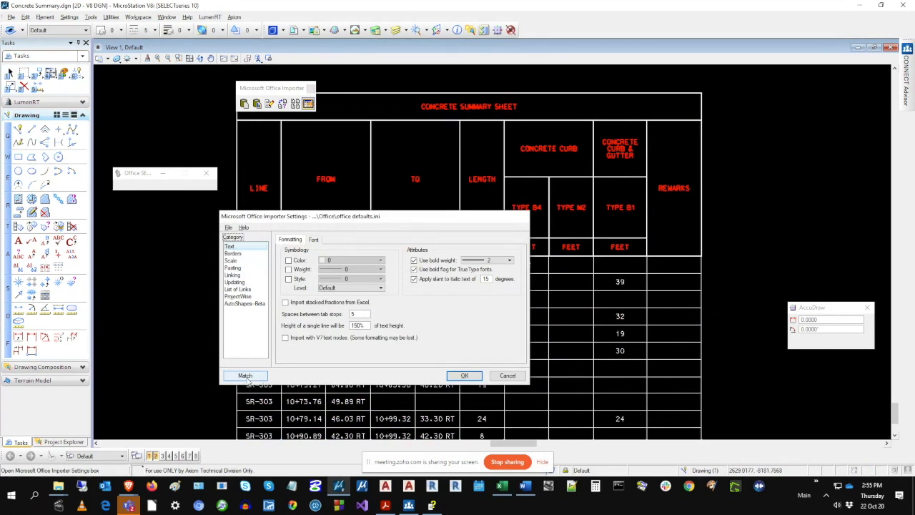
left_click(288, 261)
left_click(343, 261)
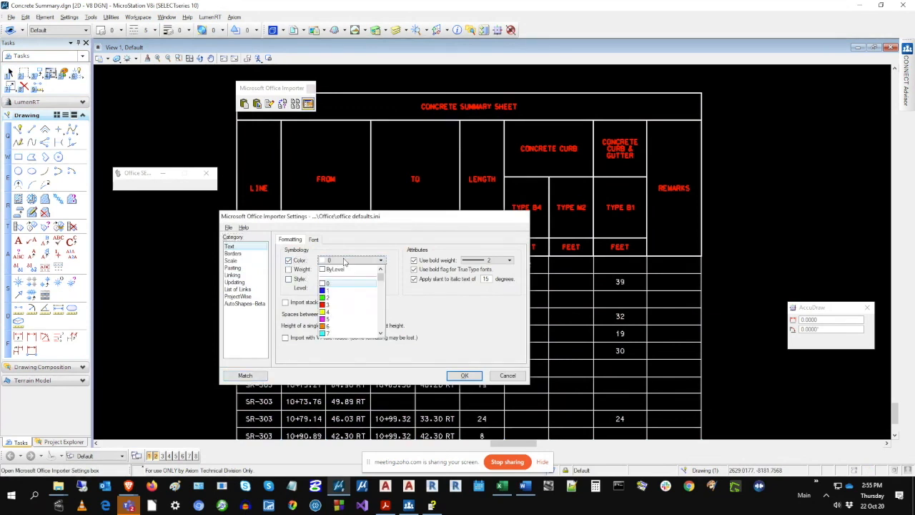
left_click(330, 297)
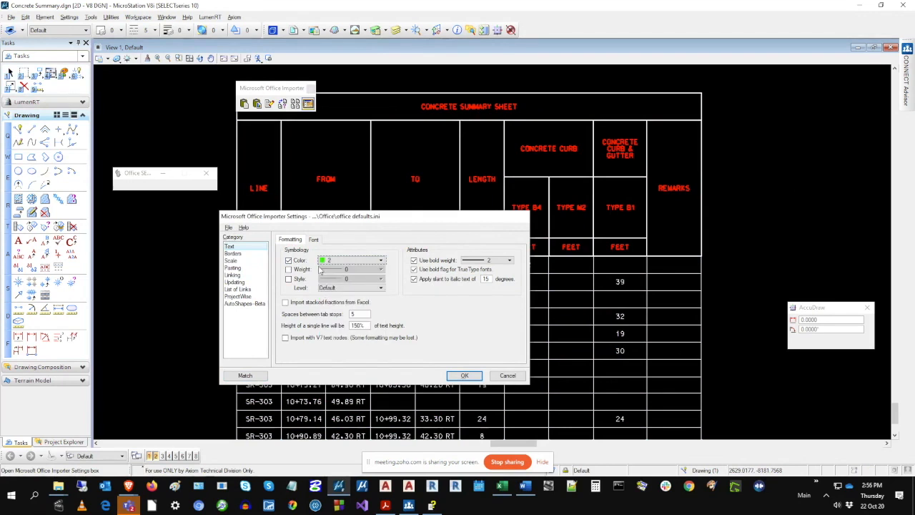
Step: Override the border color with 3 and the thin border line weight with 2, and accept the importer settings
left_click(241, 255)
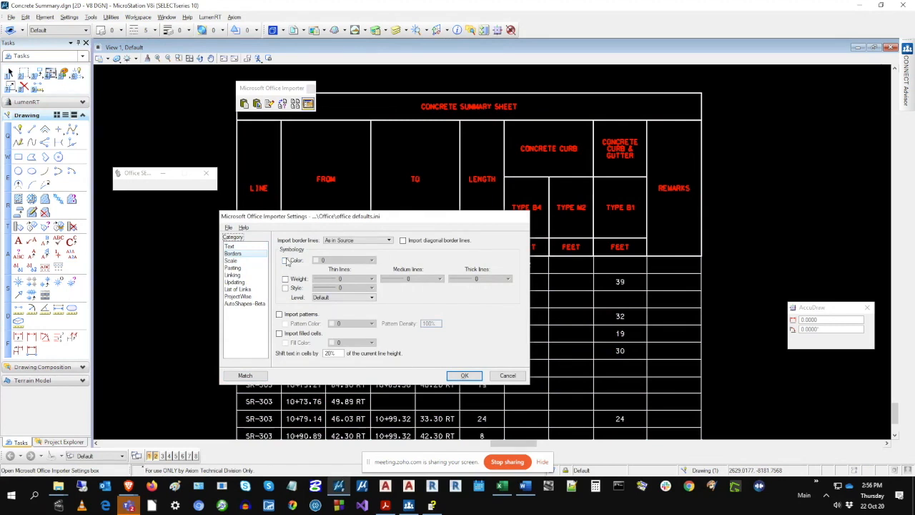
left_click(285, 260)
left_click(336, 260)
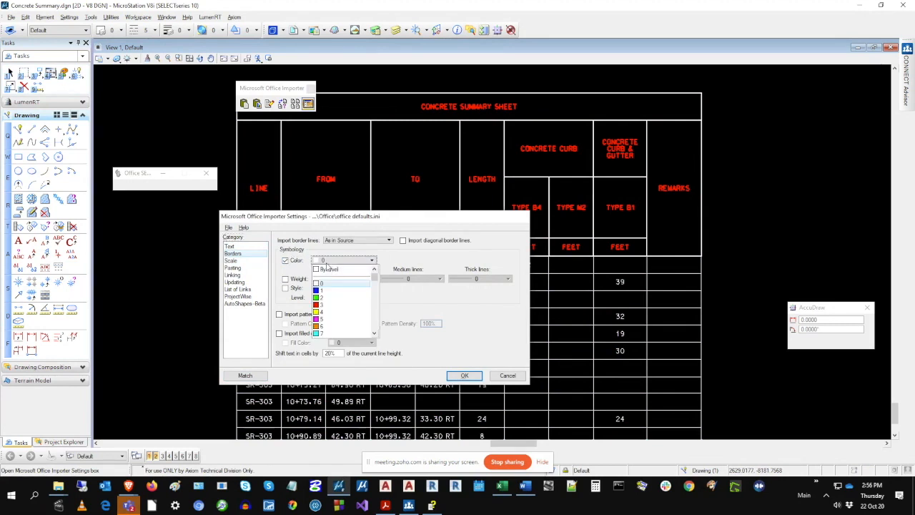
left_click(323, 305)
left_click(286, 279)
left_click(336, 279)
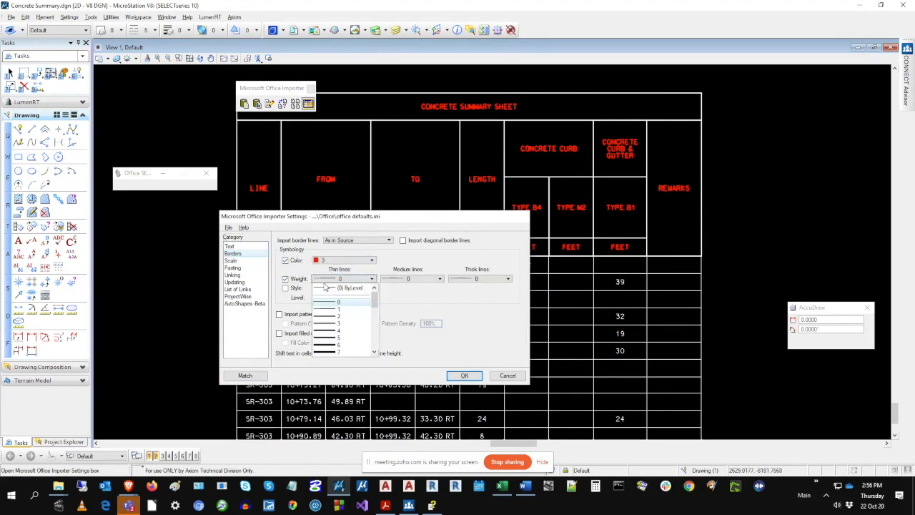
left_click(328, 316)
left_click(228, 227)
left_click(234, 246)
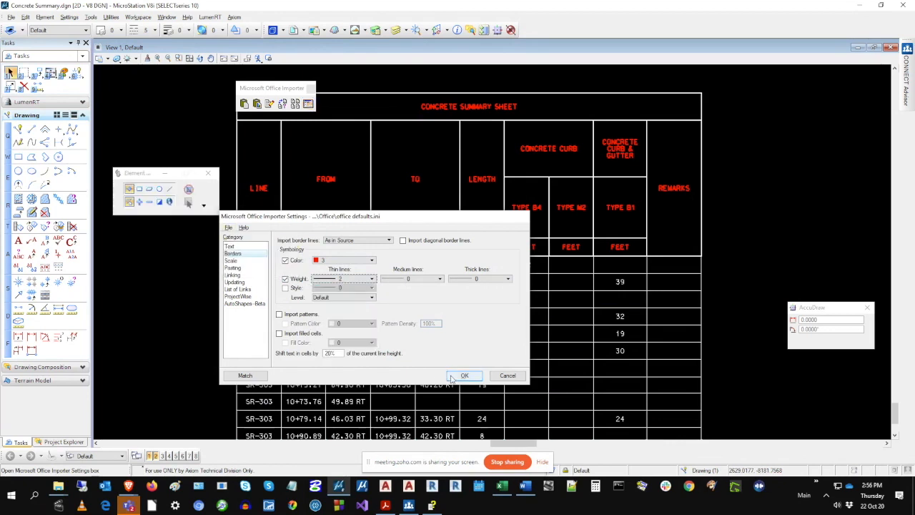
left_click(452, 376)
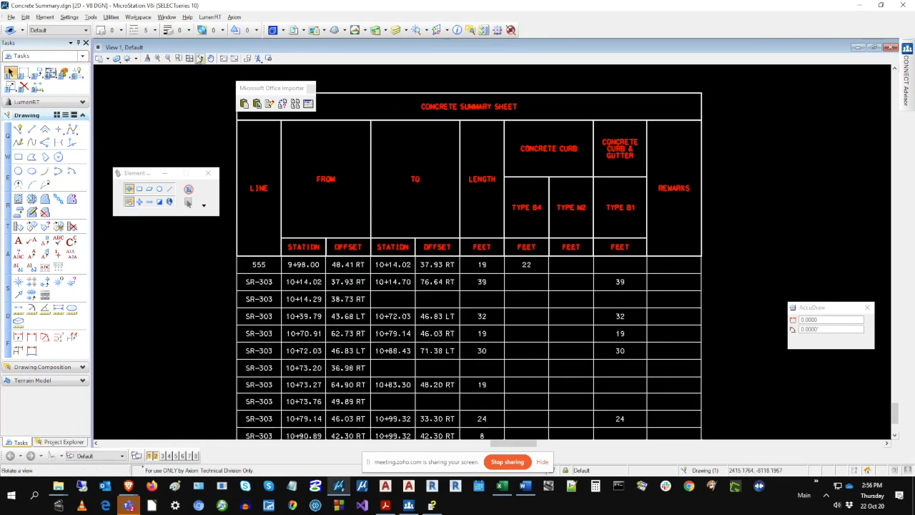
Step: Fit the drawing in view, copy cells A1:J24 from Concrete Summary.xlsx in Excel, and switch back to MicroStation
left_click(190, 58)
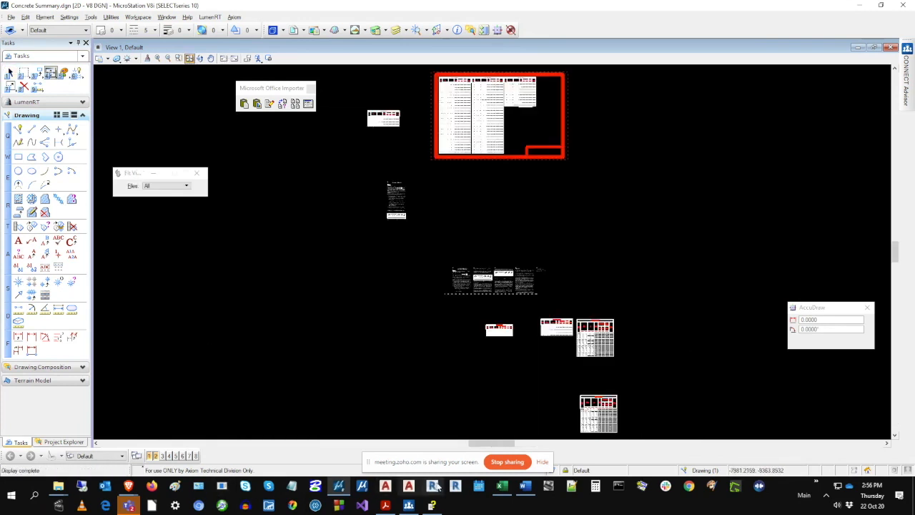
left_click(501, 486)
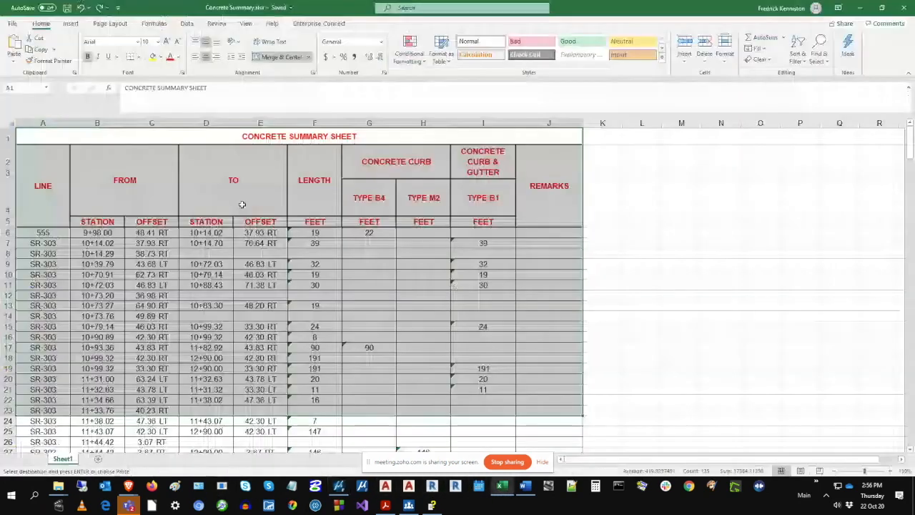
left_click_drag(105, 136, 129, 421)
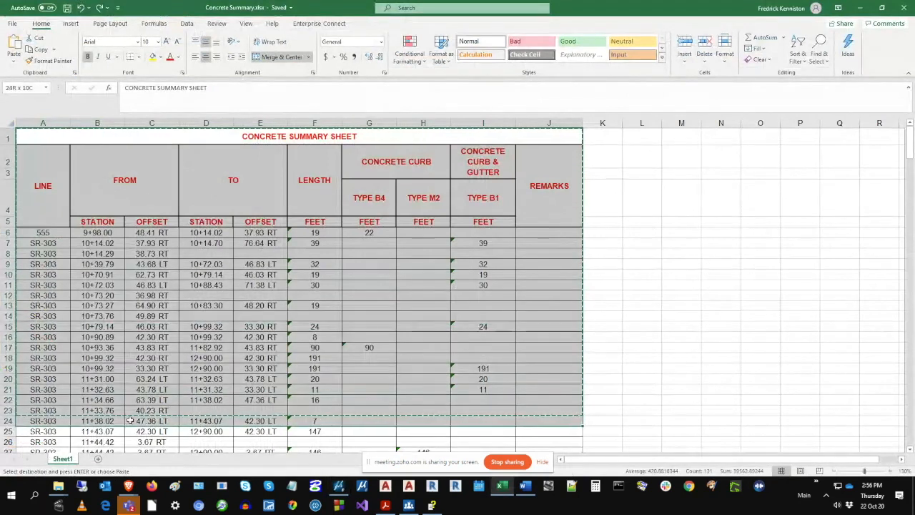
right_click(129, 421)
left_click(147, 208)
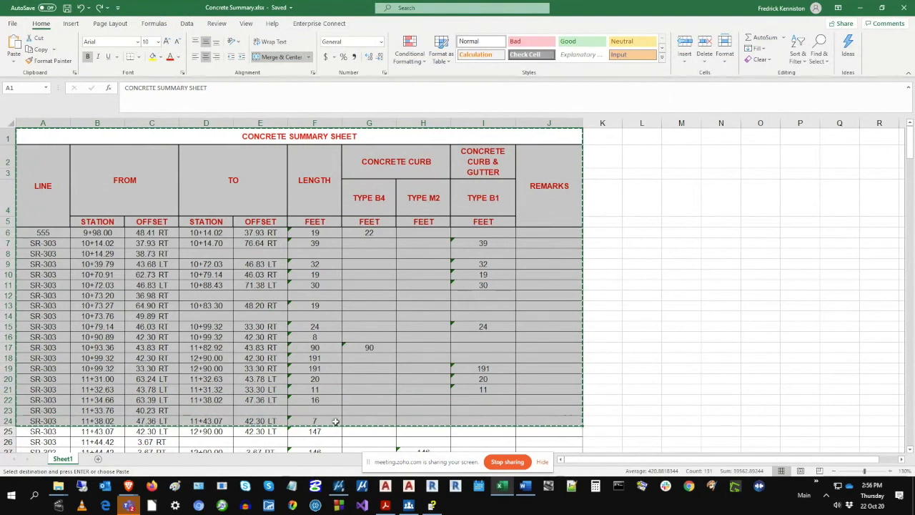
right_click(338, 486)
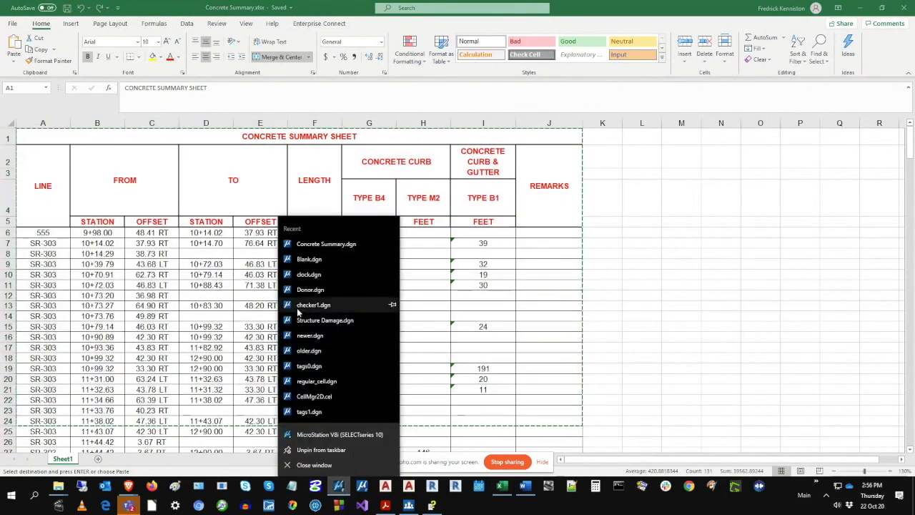
left_click(340, 486)
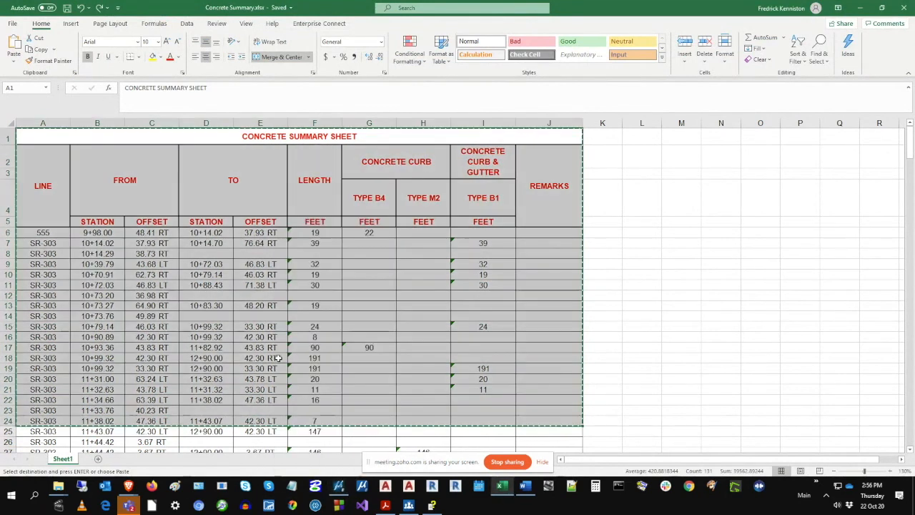
Step: Switch to MicroStation and paste the copied Excel cells into the empty area of the drawing beside the existing tables
left_click(357, 487)
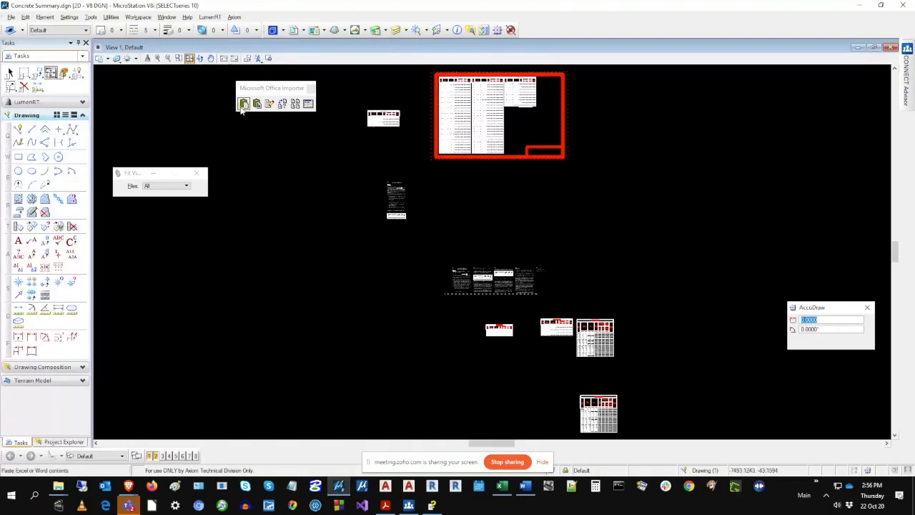
left_click(243, 104)
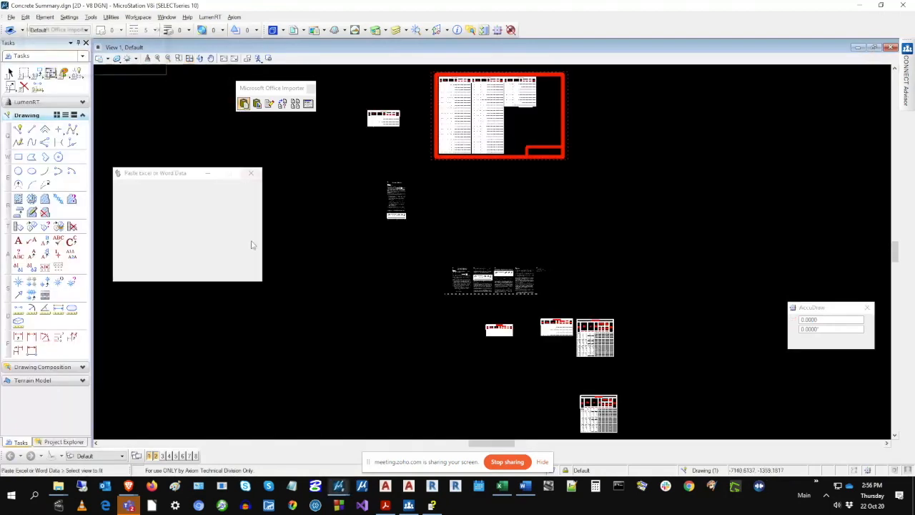
left_click(180, 312)
scroll(182, 326, "up", 6)
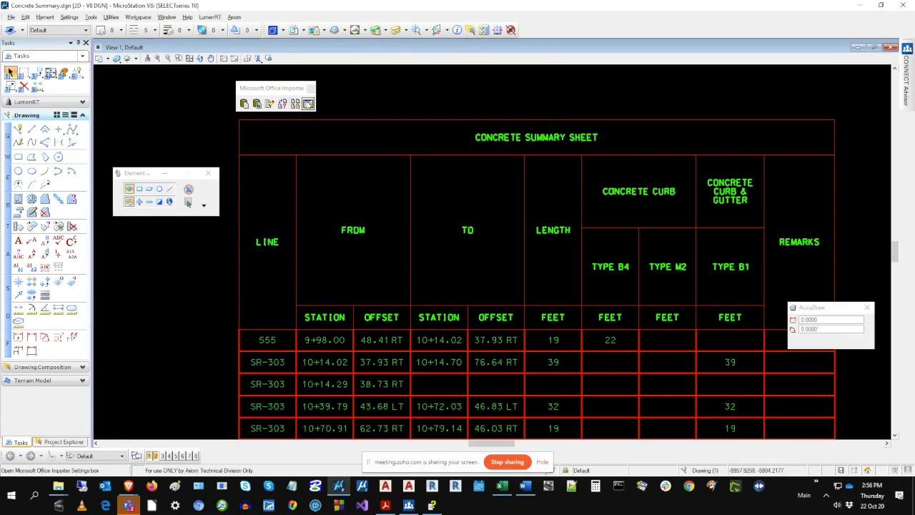
Step: Open the Microsoft Office Importer settings and restore the factory defaults
left_click(308, 104)
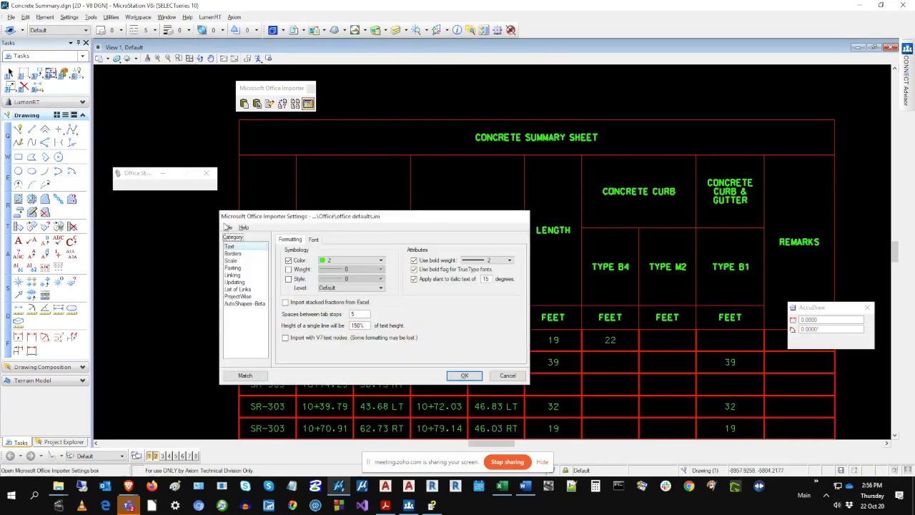
left_click(227, 227)
left_click(254, 275)
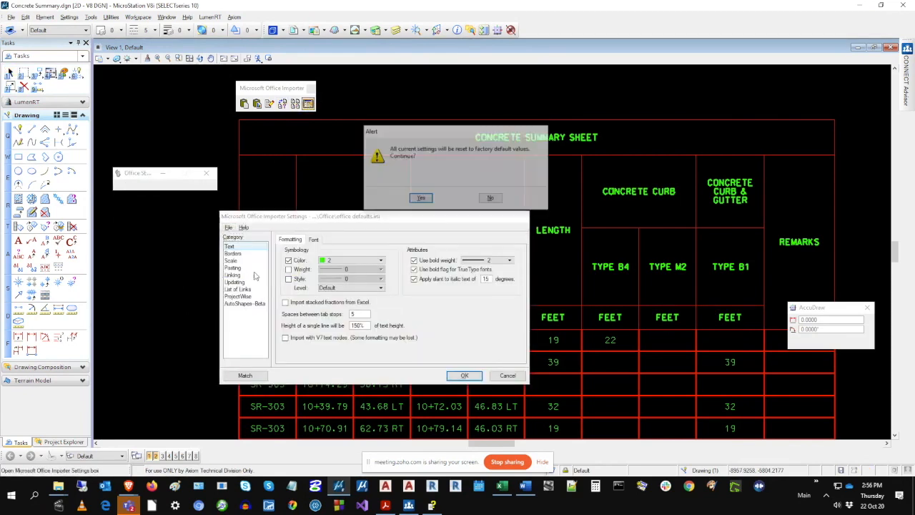
key("Return")
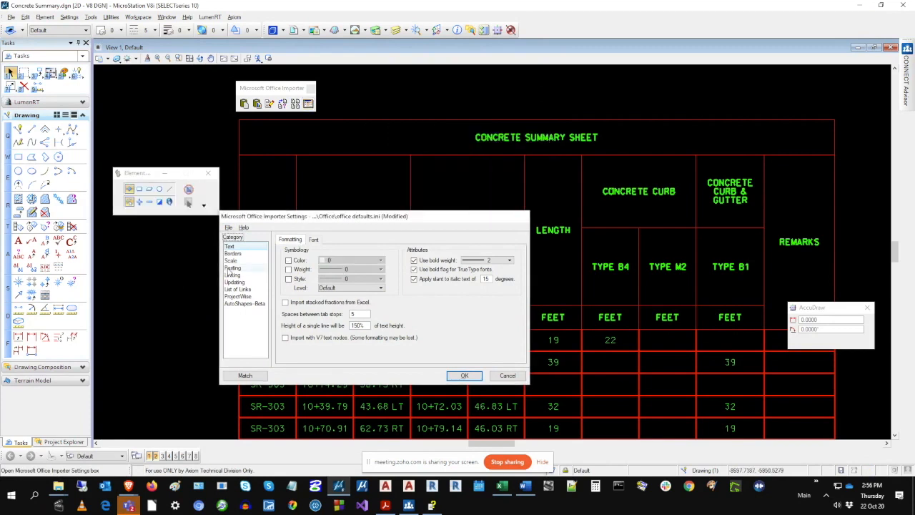
Step: Turn off defining Word paste widths manually in the Pasting settings and save the settings to office defaults.ini
left_click(231, 268)
left_click(284, 283)
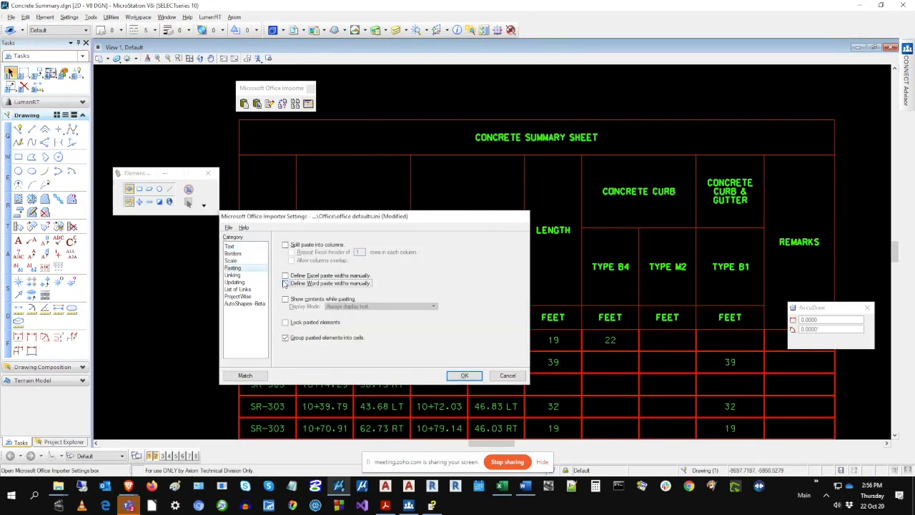
left_click(227, 226)
left_click(246, 255)
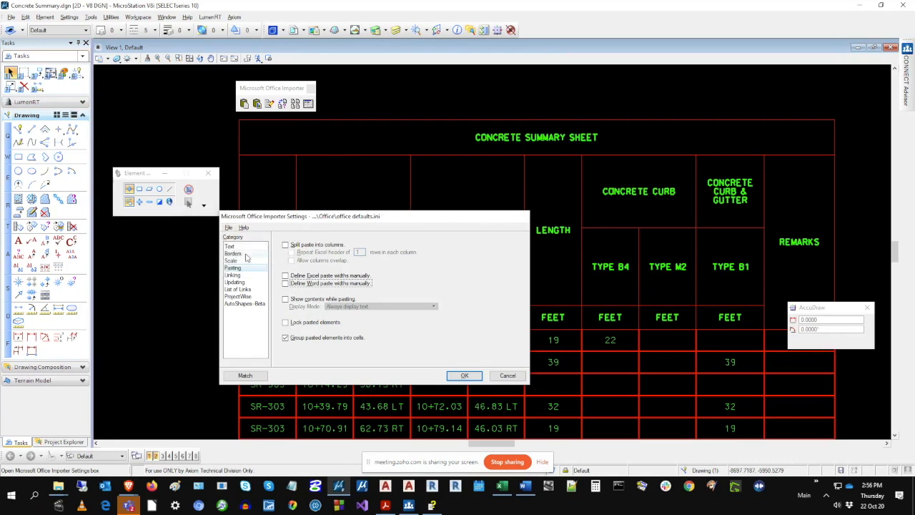
Step: Check the Text and Borders settings, match the importer settings to the newly pasted concrete summary table, and review the border overrides
left_click(236, 246)
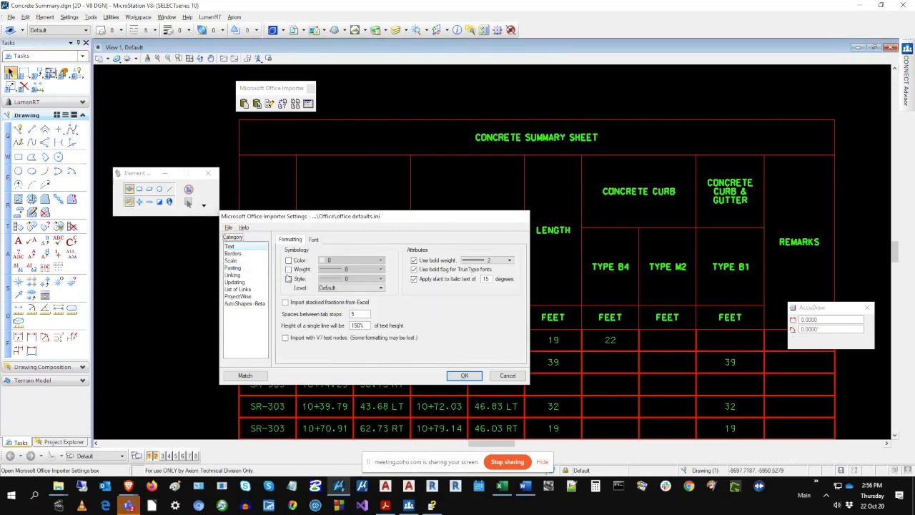
left_click(240, 254)
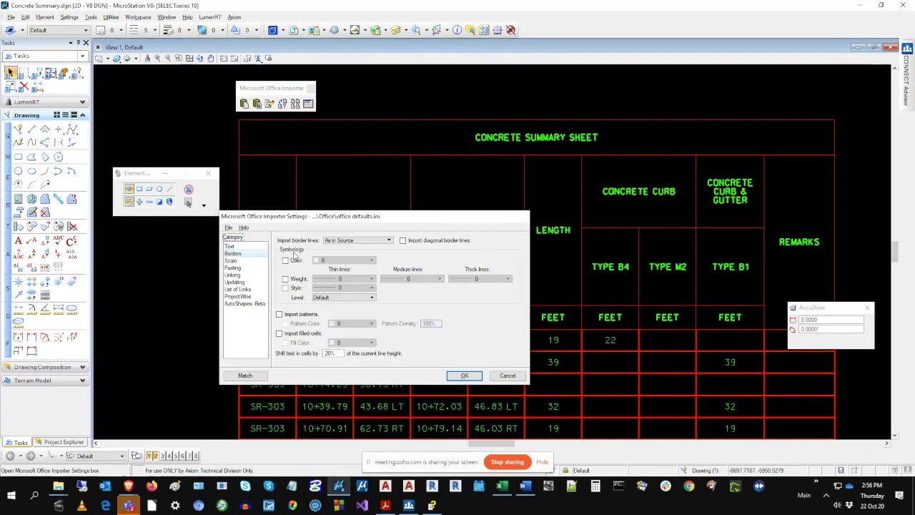
left_click(245, 376)
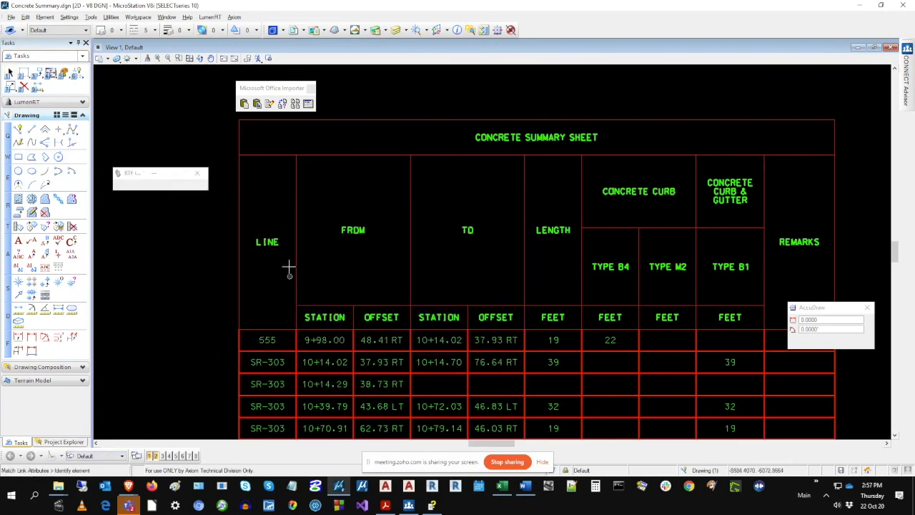
left_click(283, 157)
left_click(283, 157)
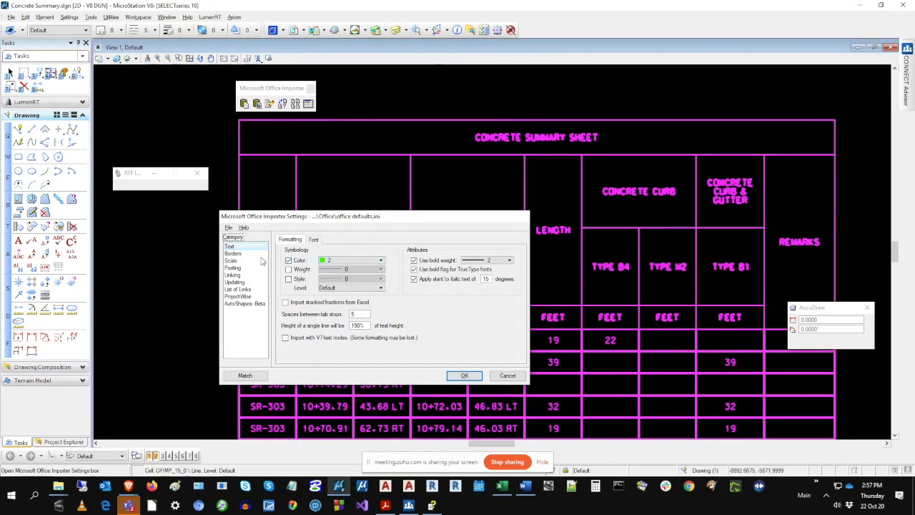
left_click(233, 253)
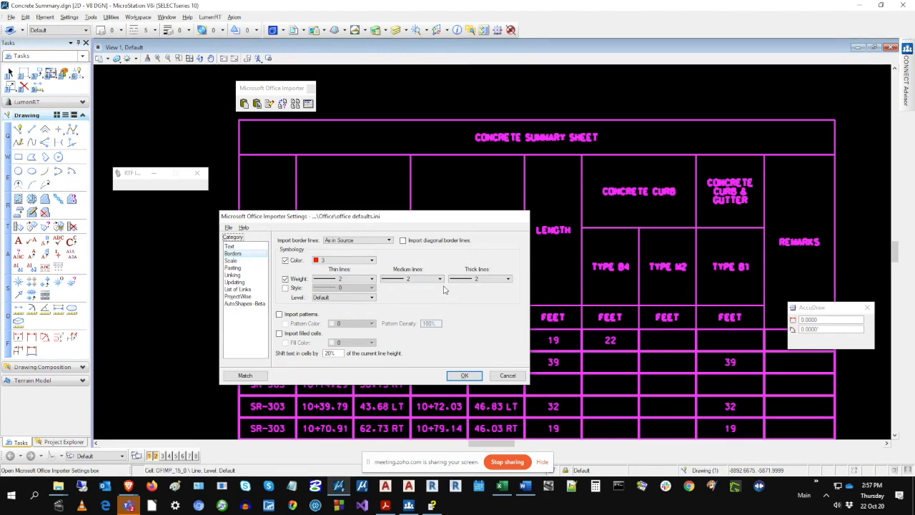
Step: Save the matched importer settings as a new settings file named Recovered Settings and close the settings dialog
left_click(228, 228)
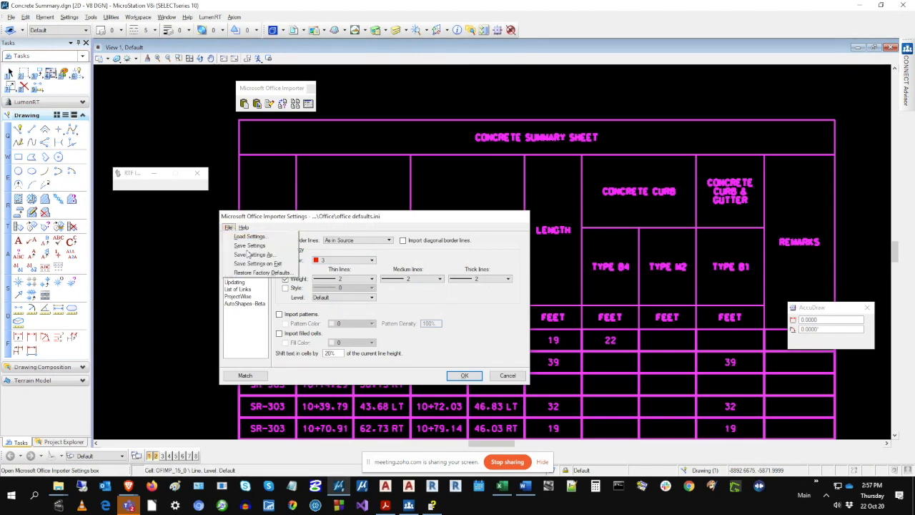
left_click(251, 254)
type("RE")
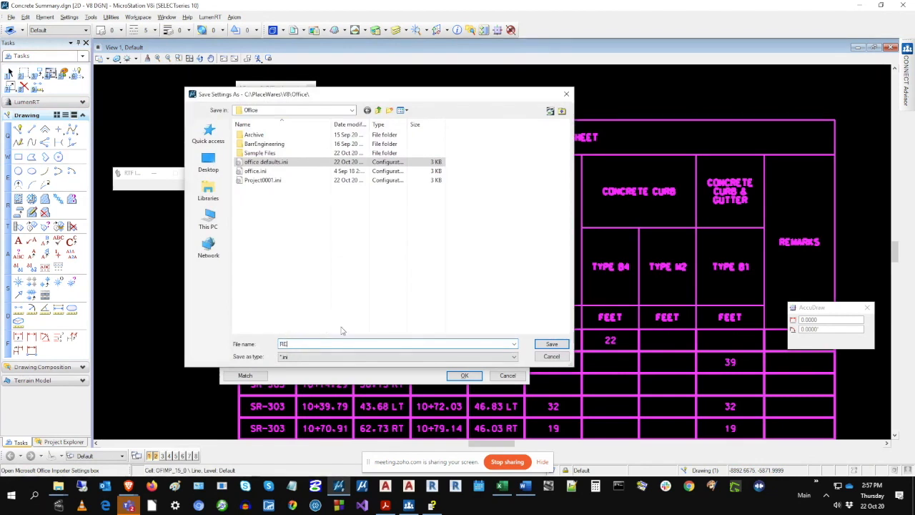
type("covered Settings")
key("Return")
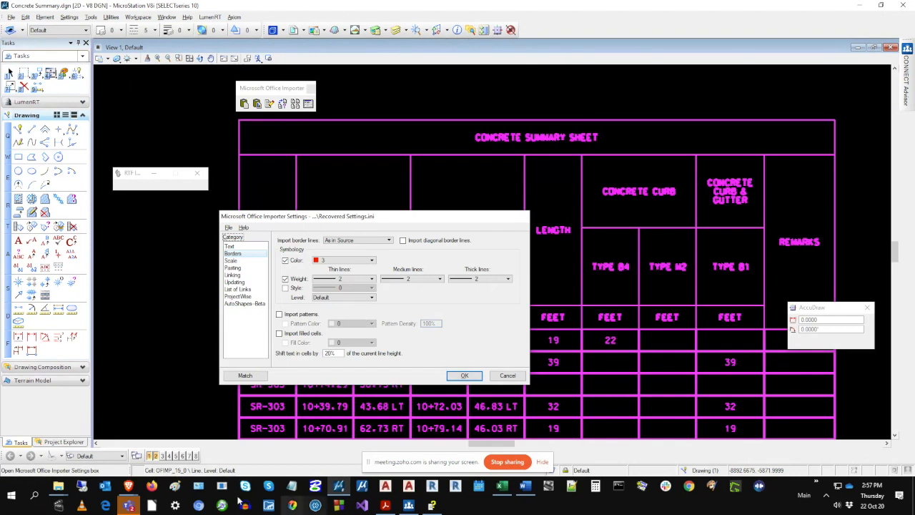
left_click(130, 506)
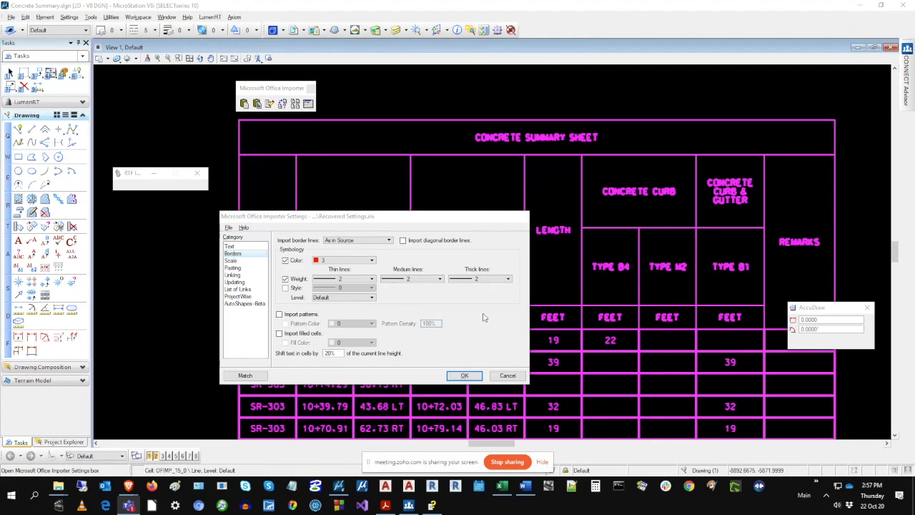
left_click(507, 376)
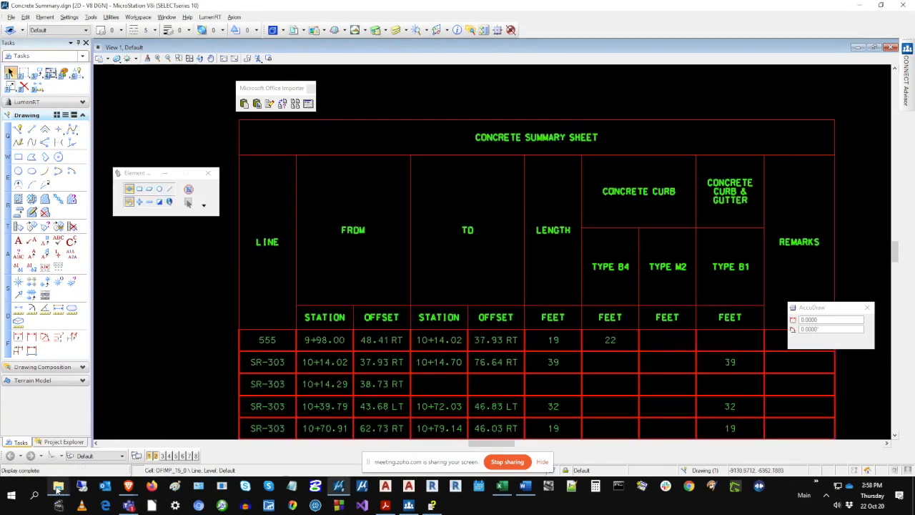
Step: Switch to File Explorer, browse to C:\ProgramData\Axiom\V8\Office\Sample Files, and display the folder's full path
mouse_move(59, 486)
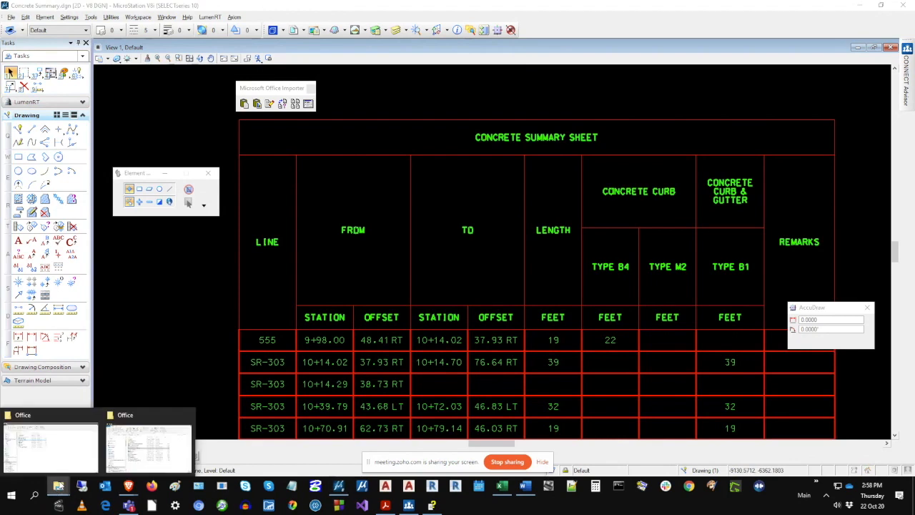
left_click(125, 437)
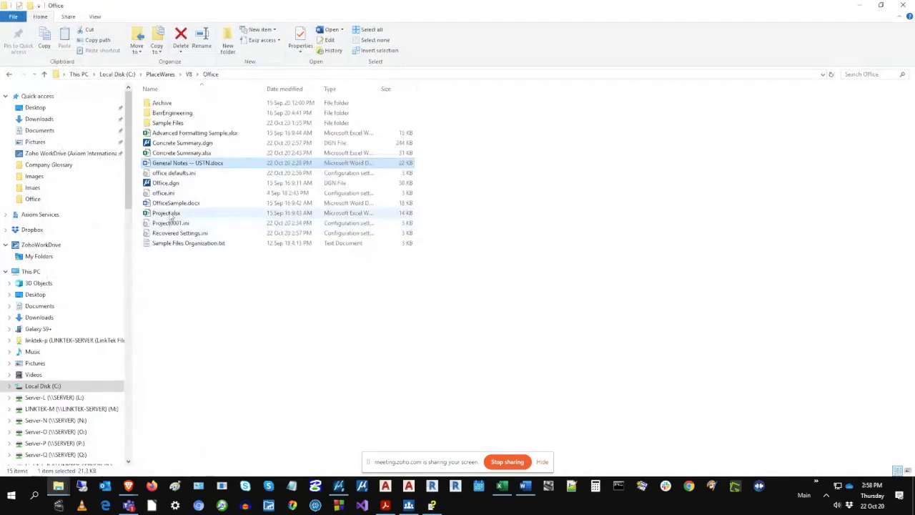
left_click(44, 75)
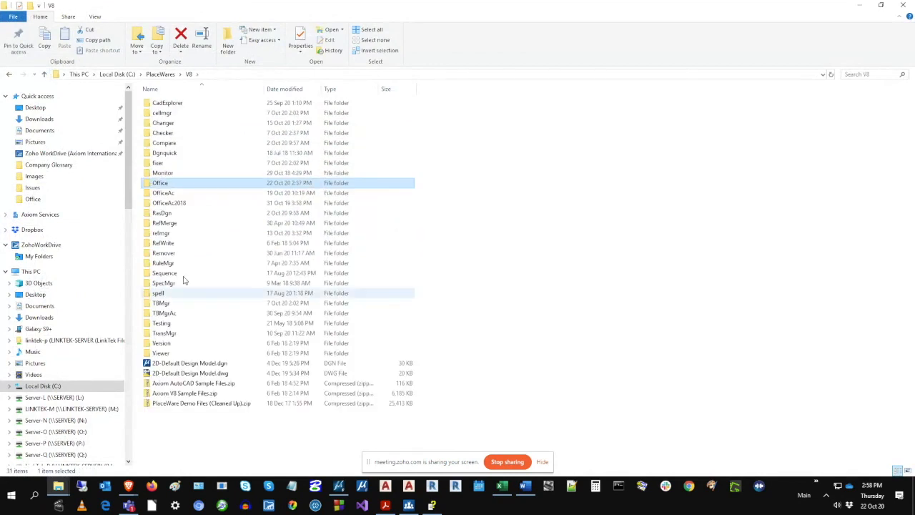
left_click(45, 75)
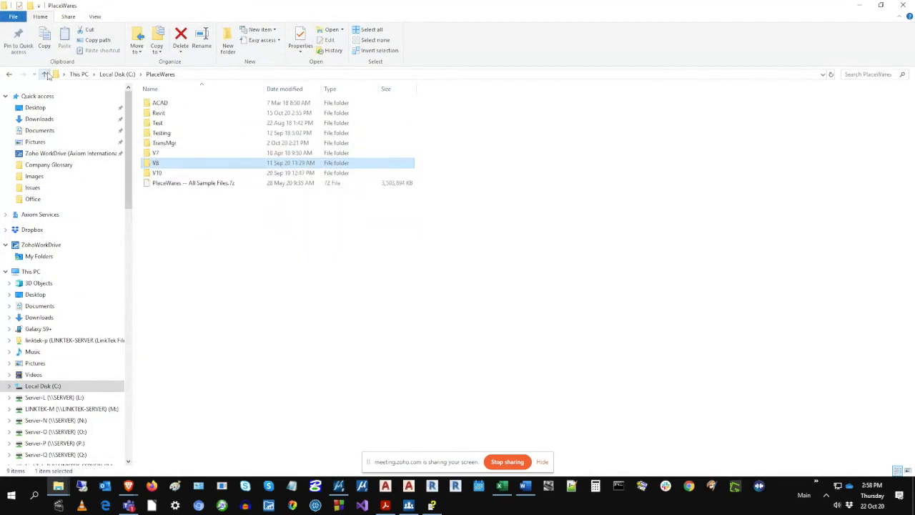
left_click(45, 75)
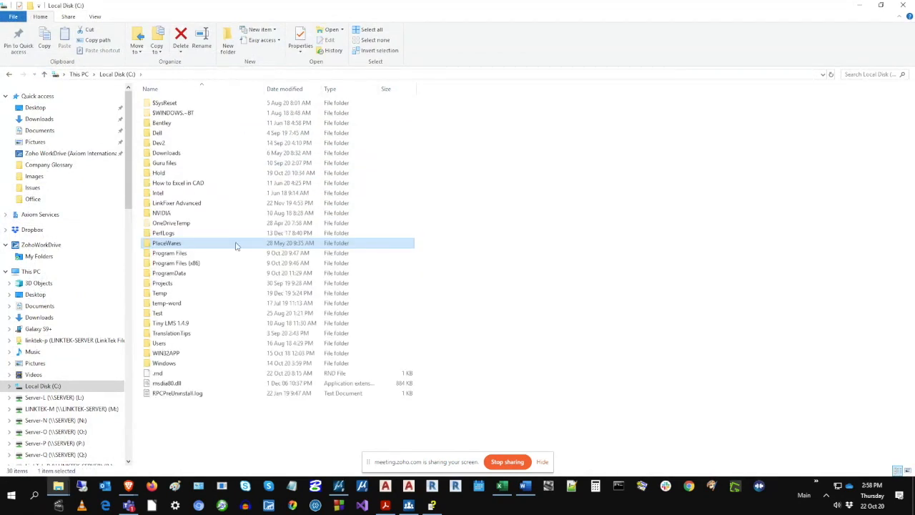
double_click(174, 275)
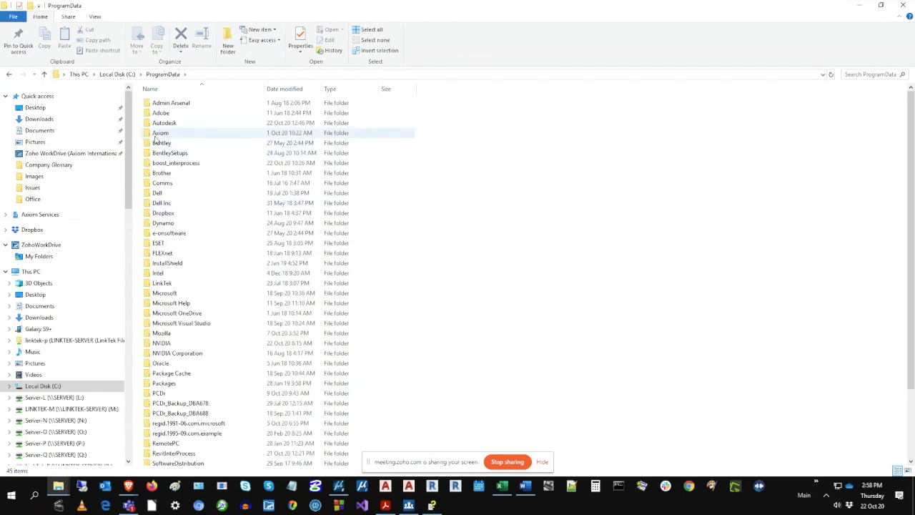
double_click(155, 135)
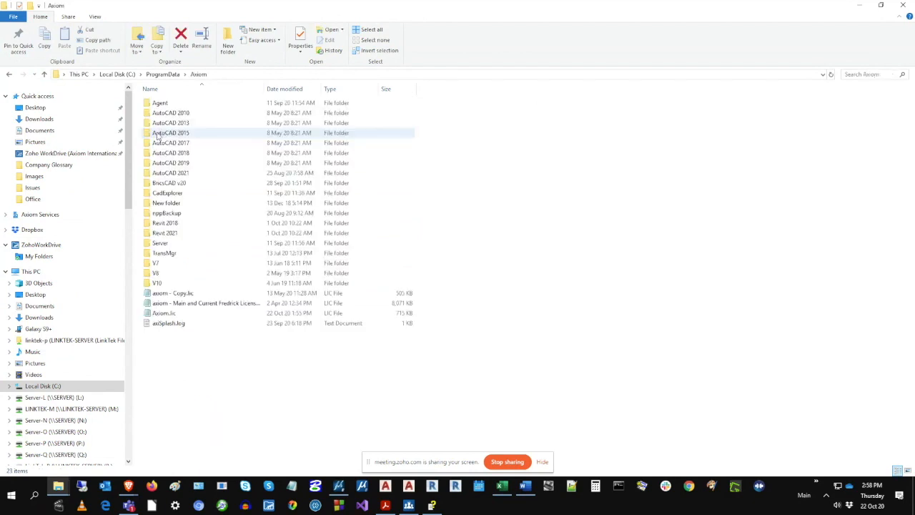
double_click(156, 273)
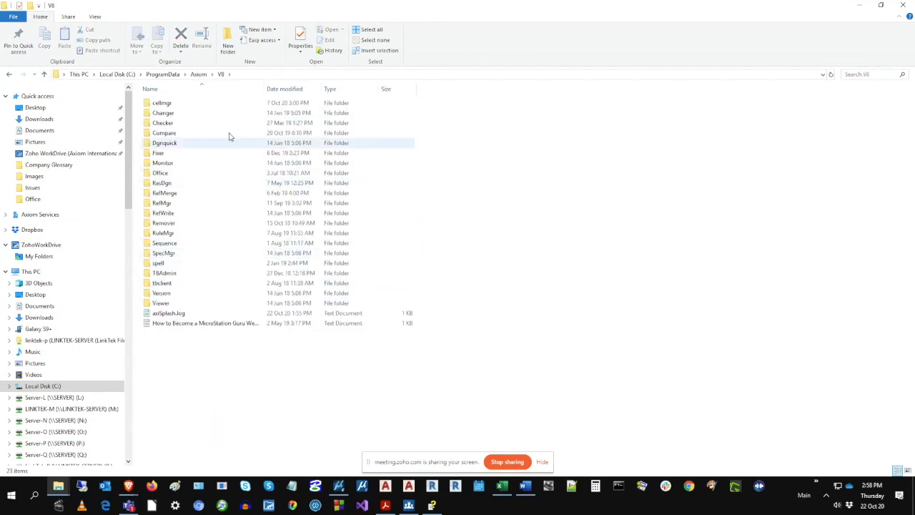
double_click(160, 173)
double_click(164, 103)
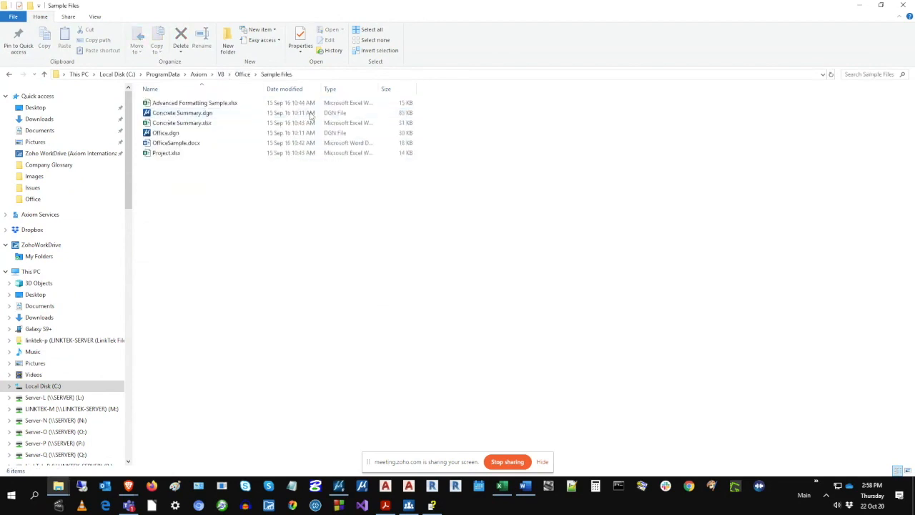
left_click(320, 74)
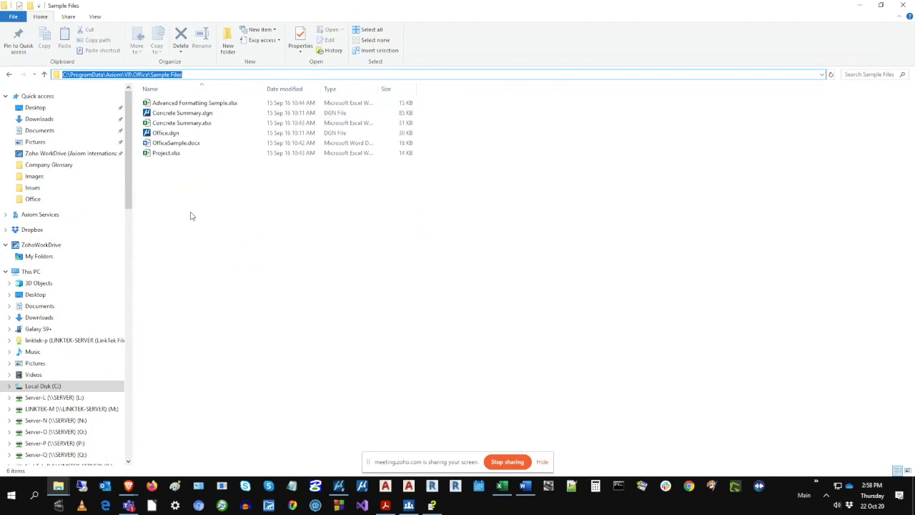
Step: Look at the sample files in the V10\Office\Sample Files folder under Axiom, and return to the Axiom folder
left_click(45, 76)
left_click(44, 76)
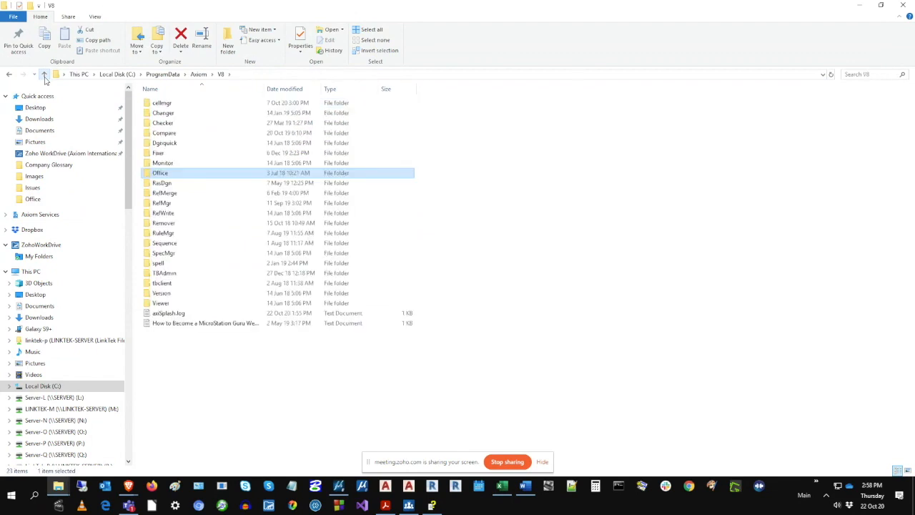
left_click(45, 76)
double_click(157, 284)
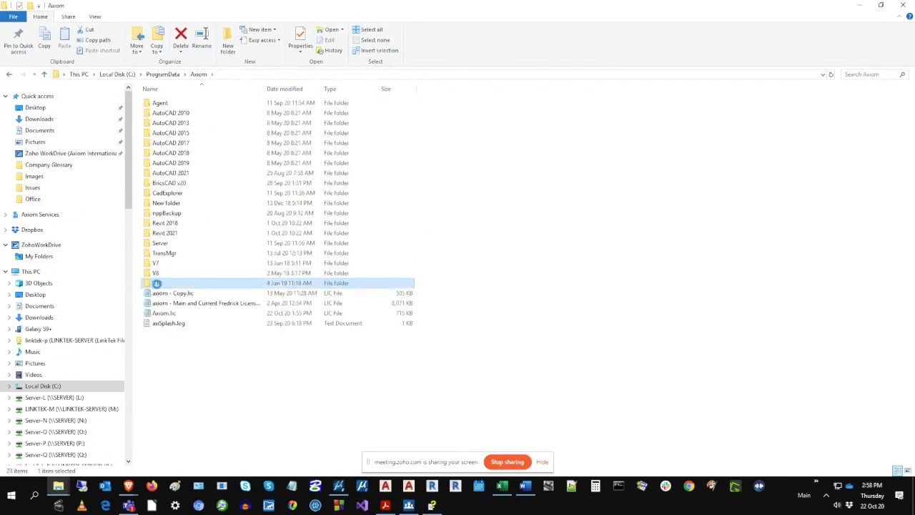
left_click(156, 154)
double_click(157, 153)
double_click(161, 102)
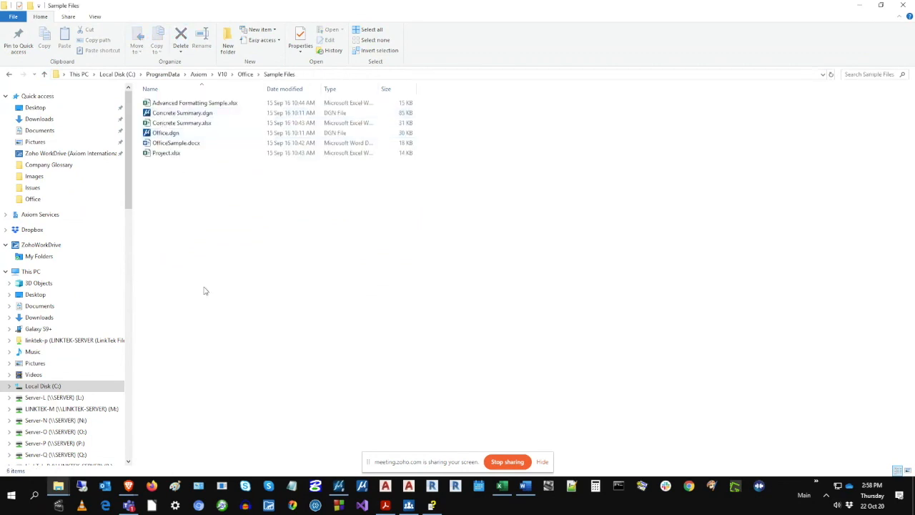
left_click(44, 75)
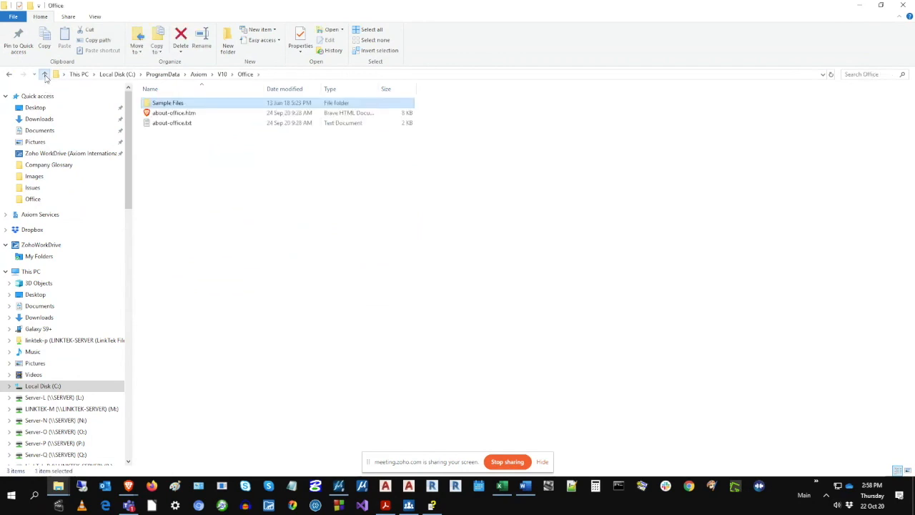
left_click(45, 74)
left_click(44, 74)
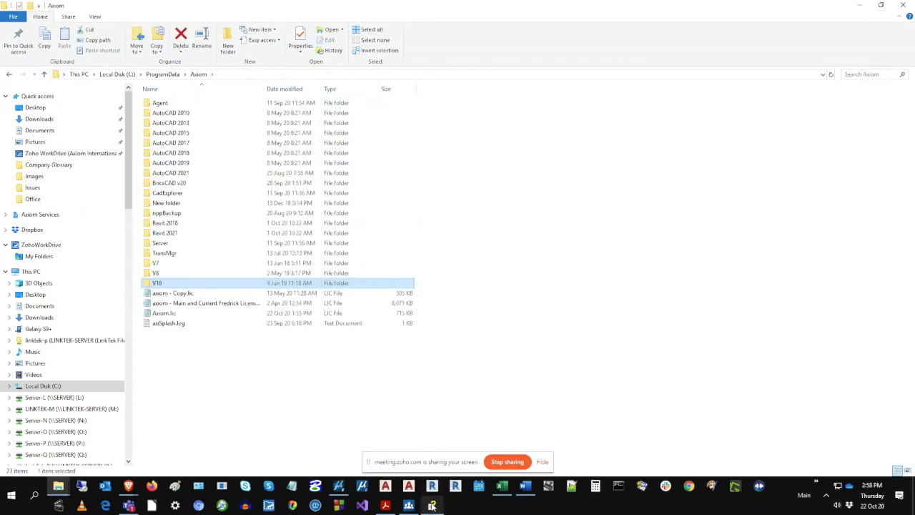
Step: Switch to MicroStation, open the Microsoft Office Importer settings, and display Chapter 4 – Quick Start in the user's guide
left_click(338, 487)
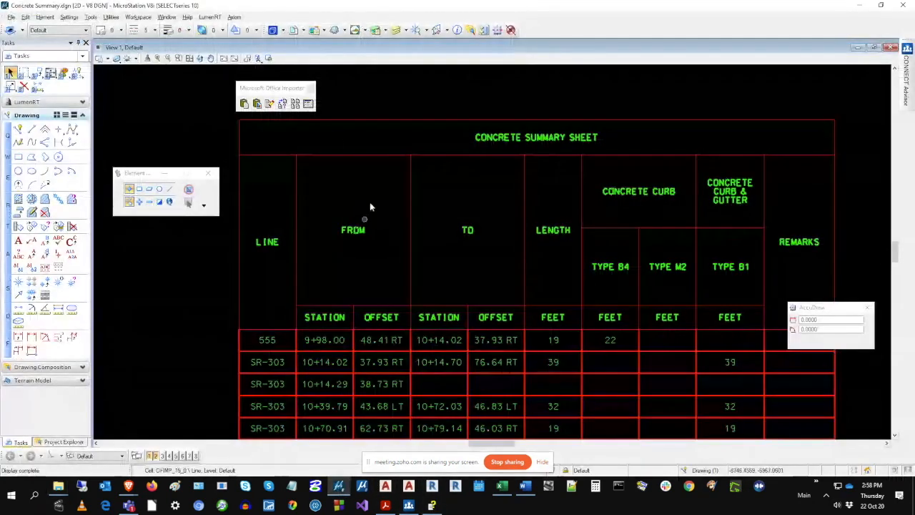
left_click(308, 105)
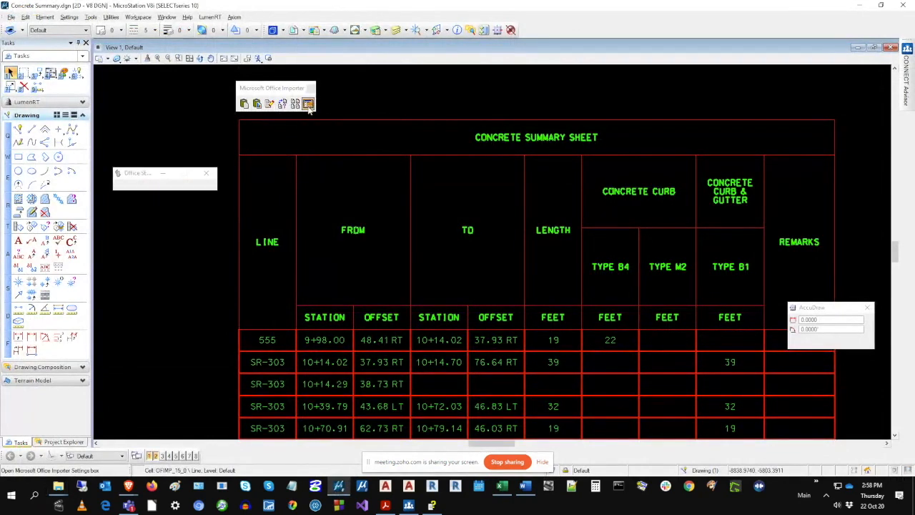
left_click(244, 228)
left_click(252, 237)
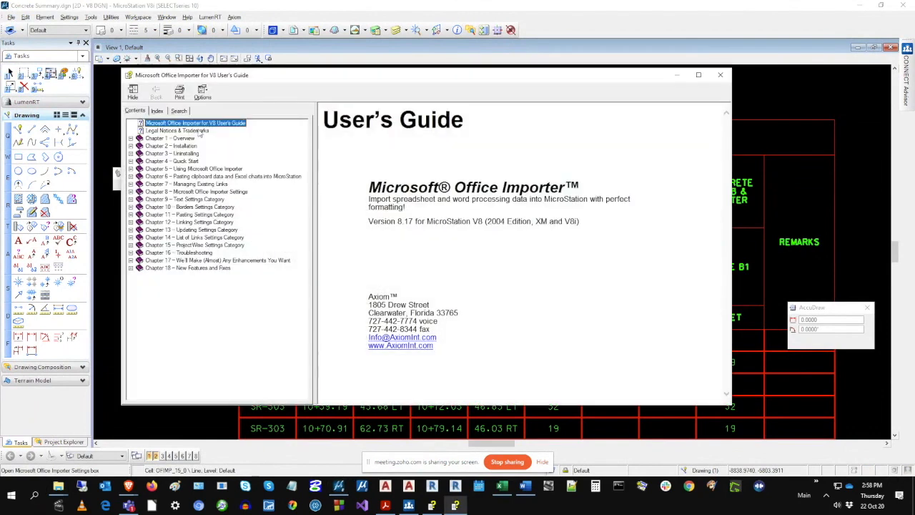
left_click(173, 161)
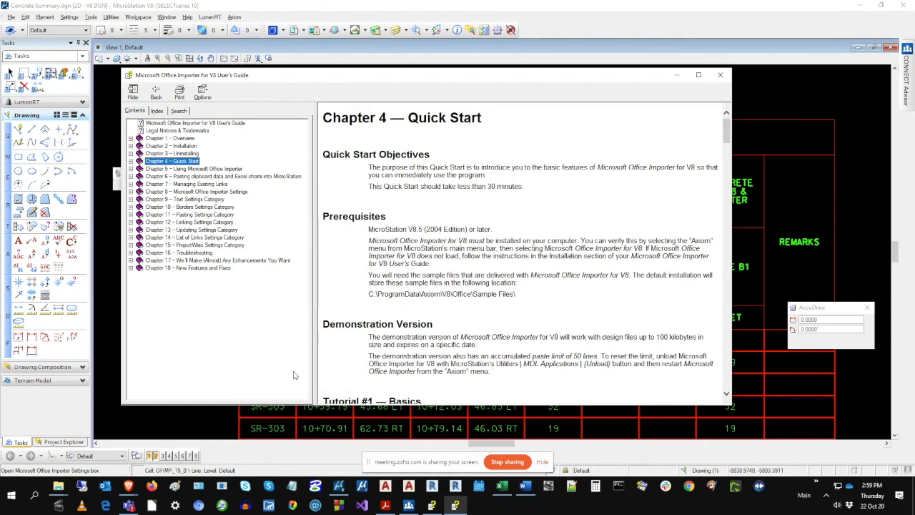
Step: Switch to the Office window in File Explorer and browse to C:\Program Files (x86)\Axiom\V8\Office
mouse_move(58, 486)
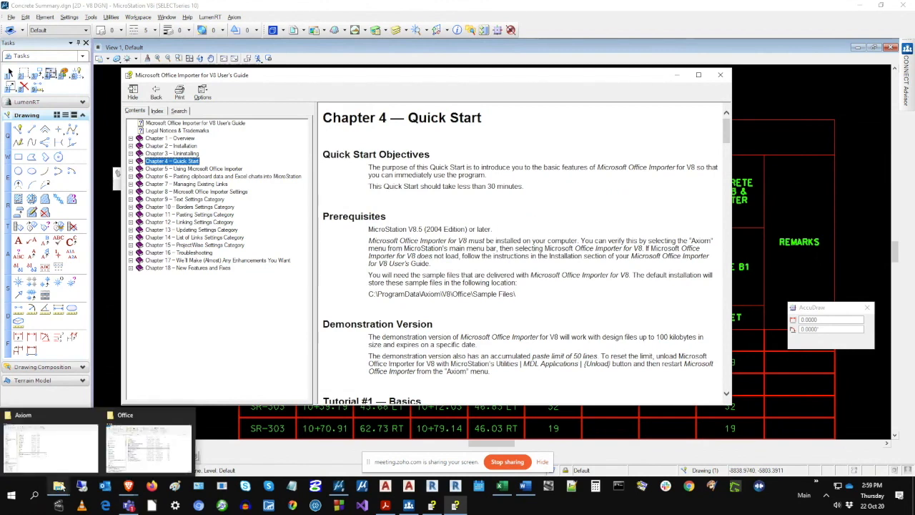
left_click(148, 449)
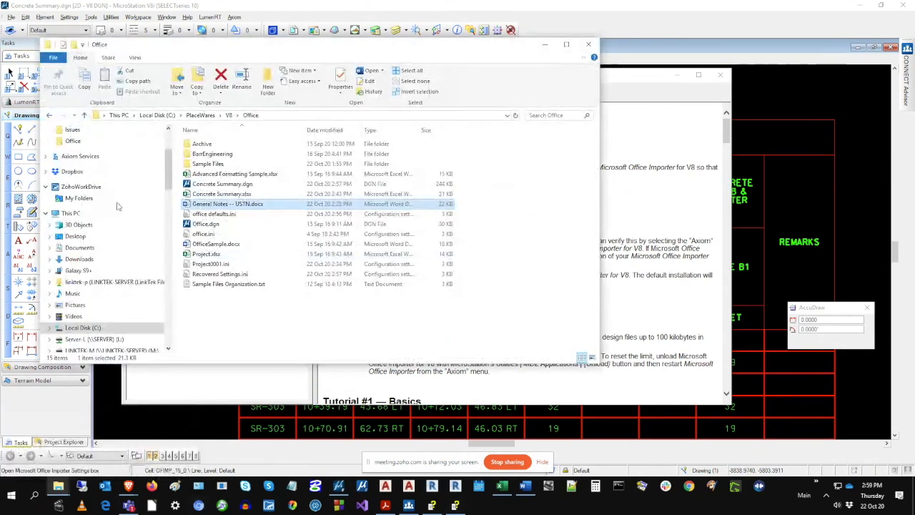
left_click(84, 115)
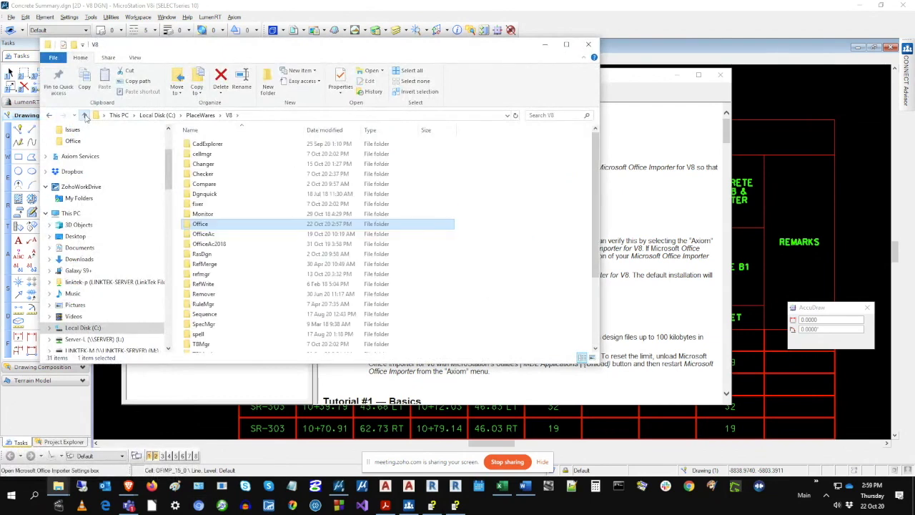
left_click(85, 115)
left_click(85, 115)
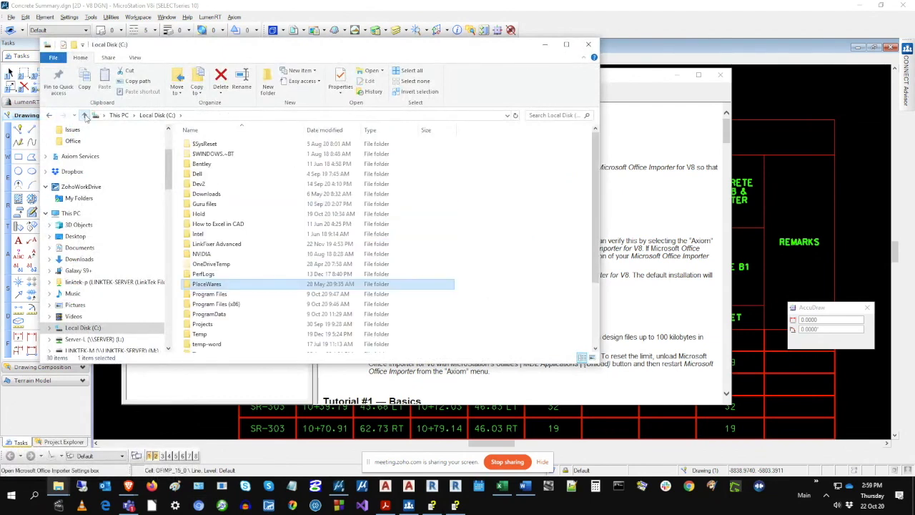
left_click(84, 115)
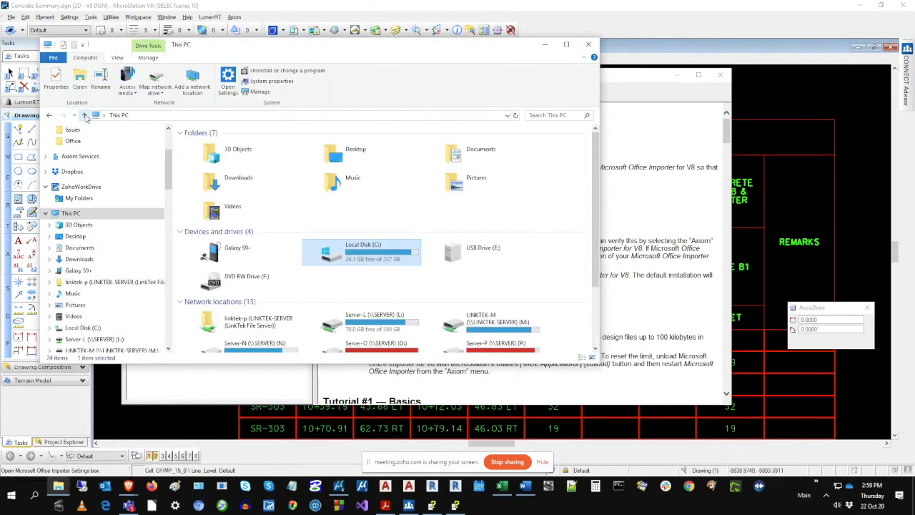
double_click(385, 271)
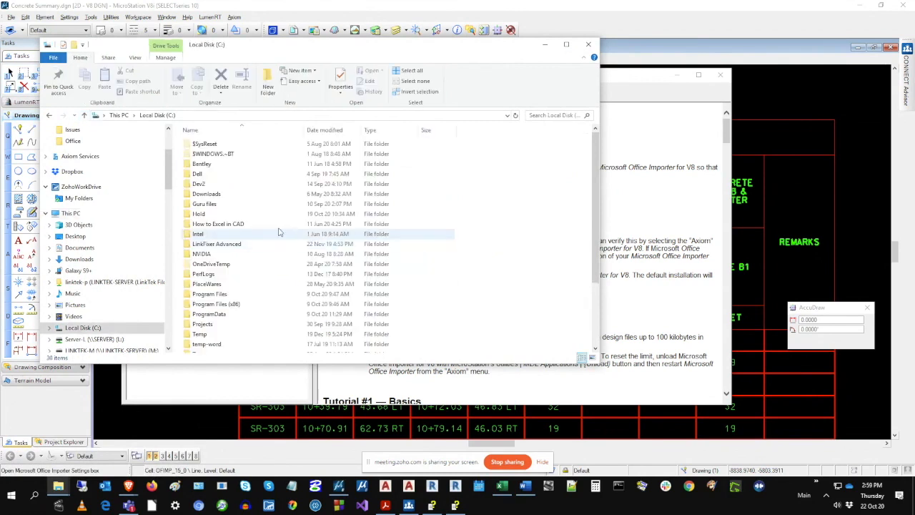
double_click(214, 304)
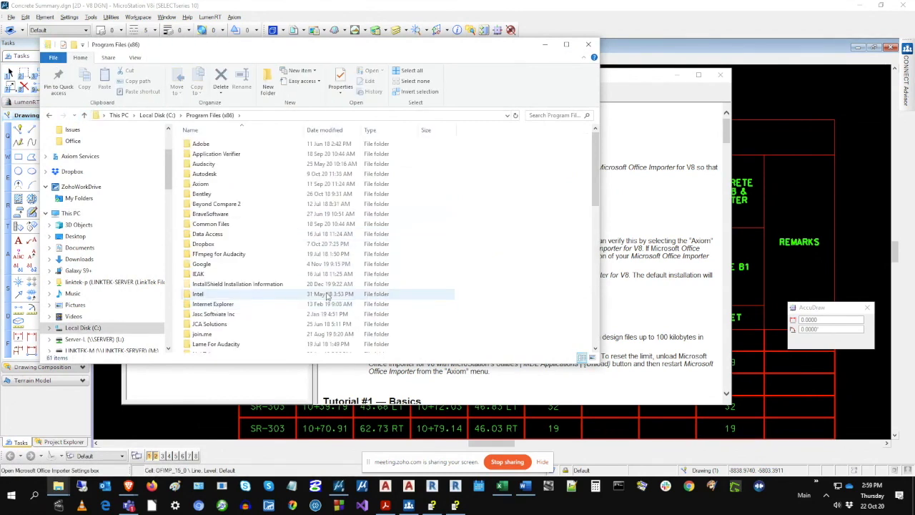
double_click(204, 184)
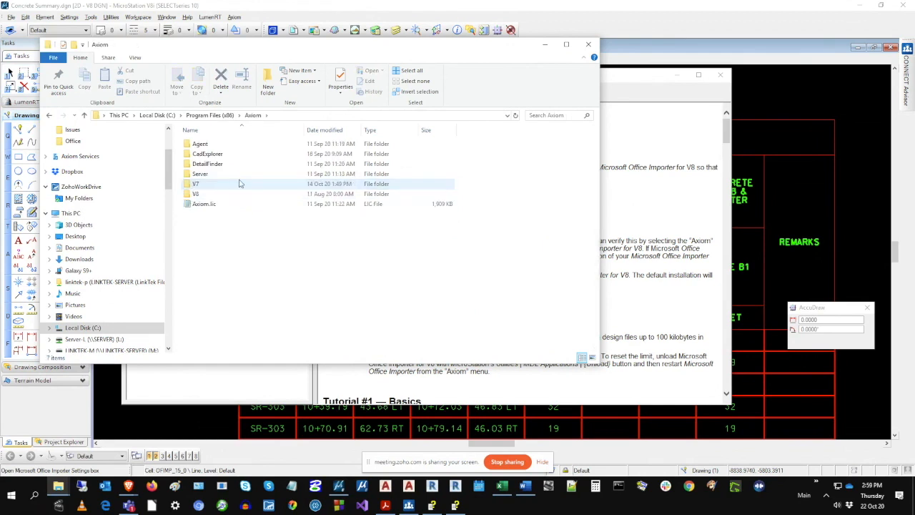
double_click(200, 194)
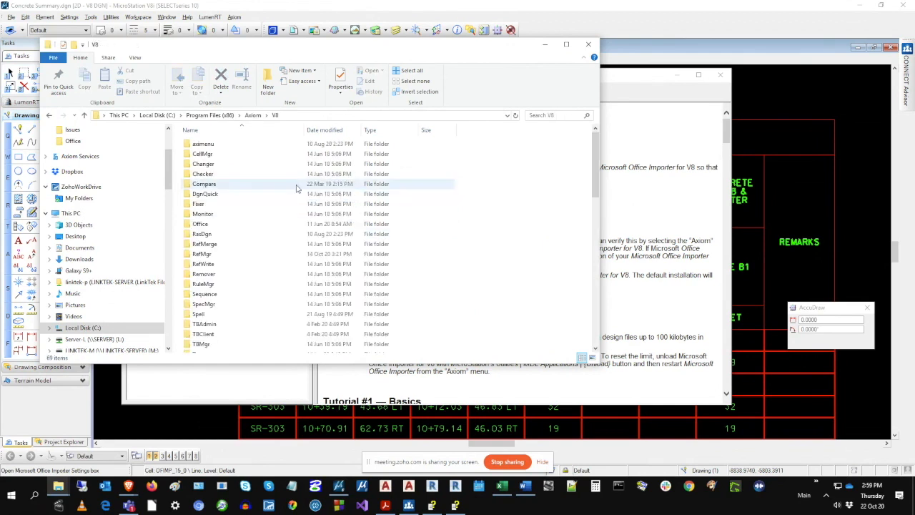
left_click(200, 225)
double_click(198, 226)
Step: Point out the documentation files Office.chm, Quick Start.pdf and OfficeV8.pdf in the V8 Office folder
left_click(214, 206)
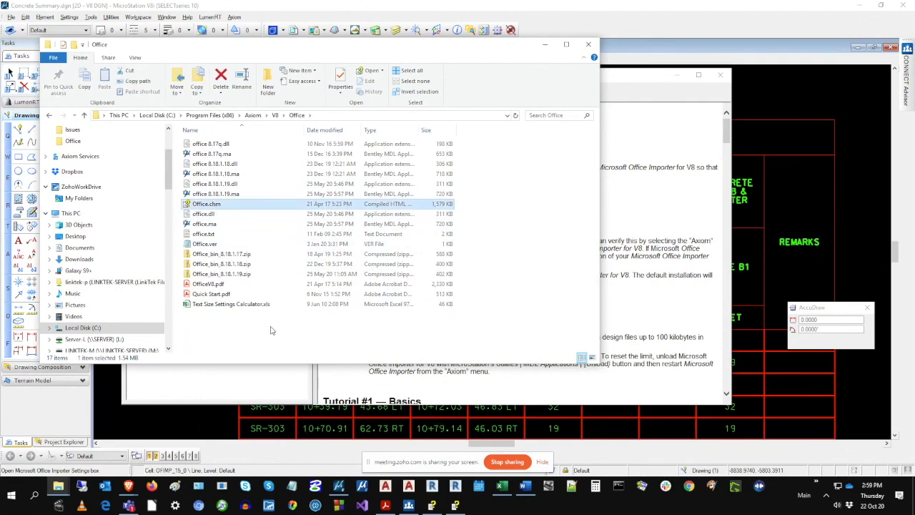
left_click(222, 294)
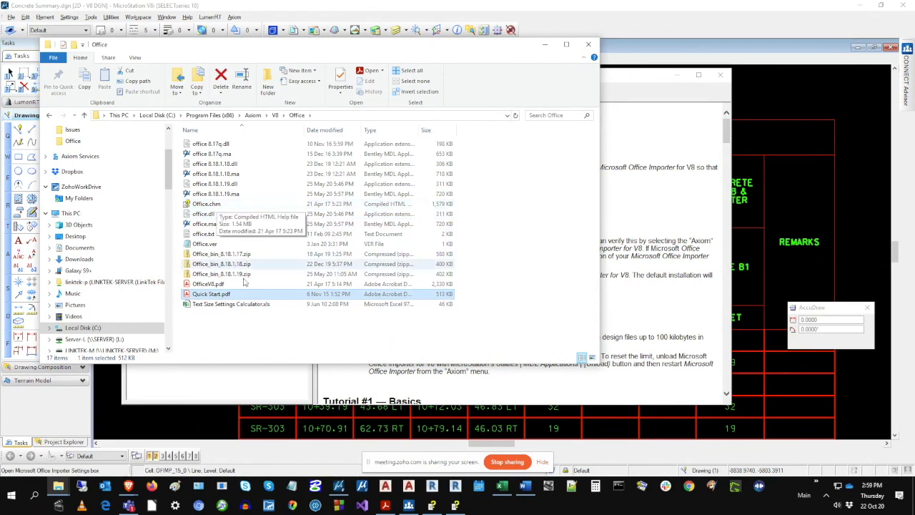
left_click(205, 286)
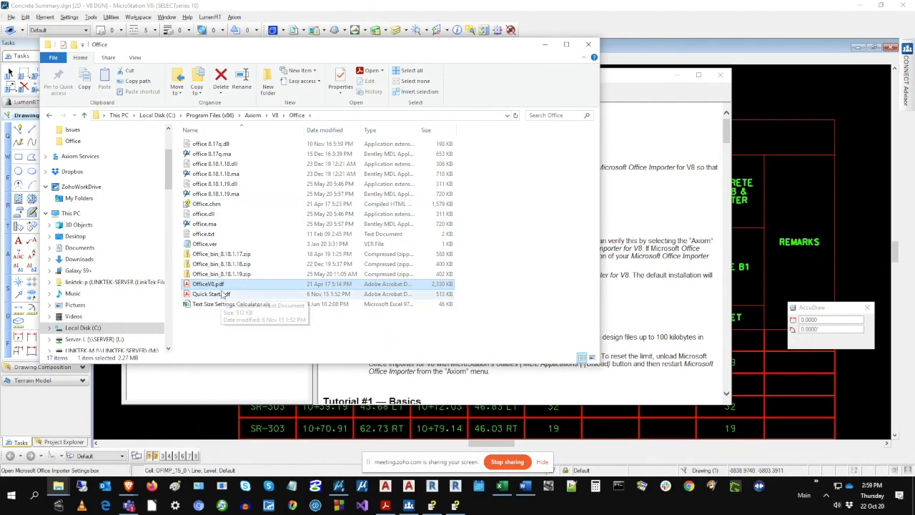
Step: Return to the C: drive and browse to Program Files\Axiom\V10\Office
left_click(85, 115)
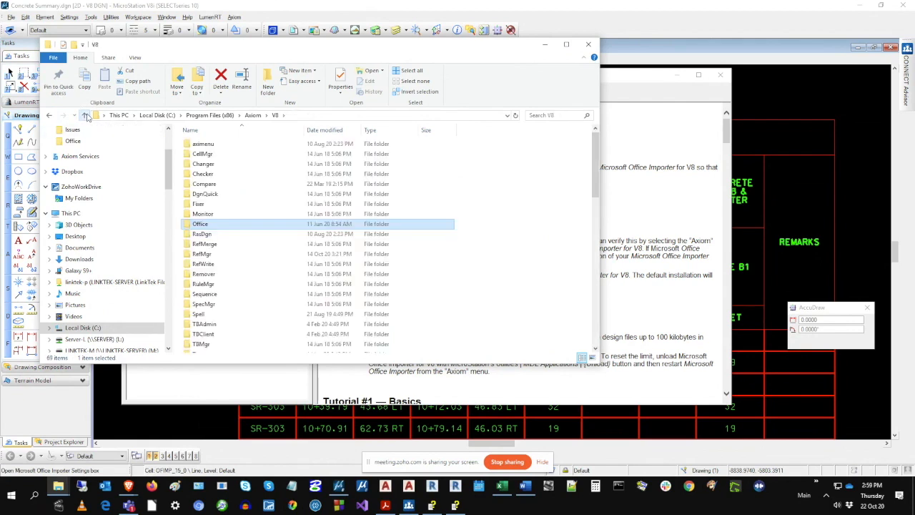
left_click(85, 115)
left_click(84, 115)
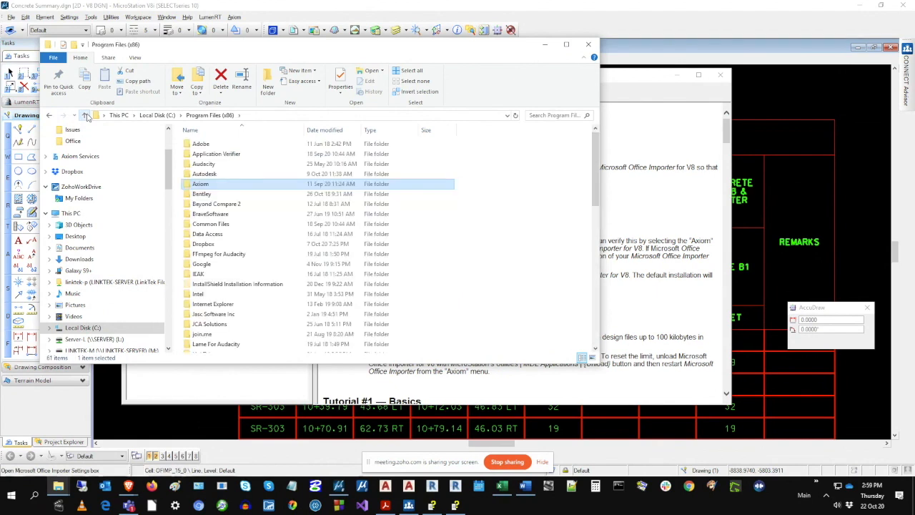
left_click(84, 115)
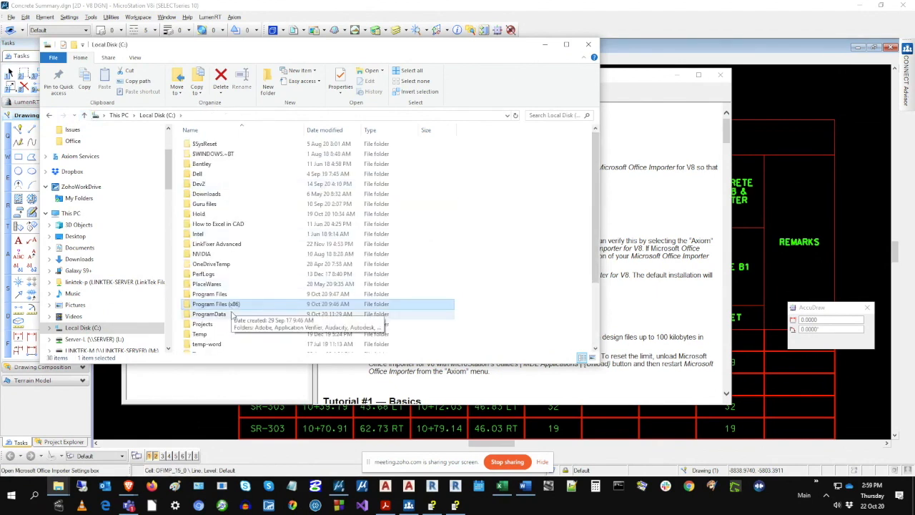
double_click(218, 293)
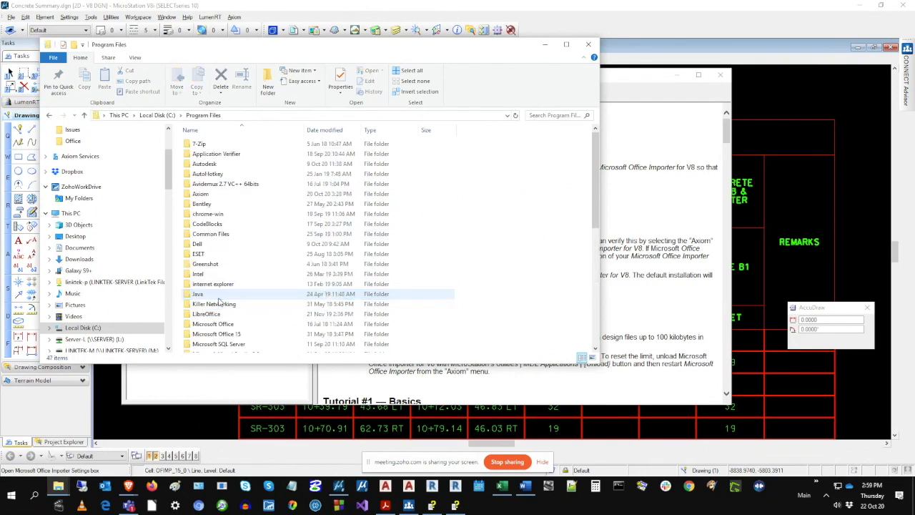
double_click(215, 194)
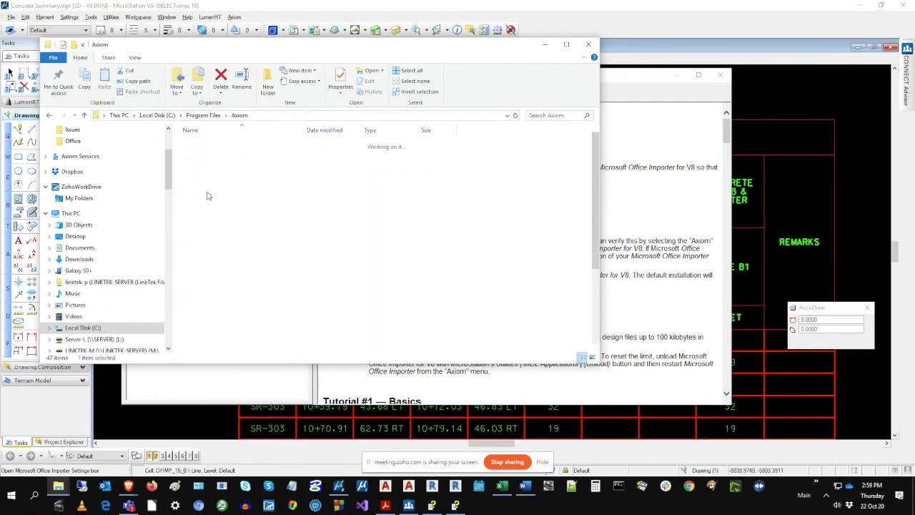
double_click(198, 254)
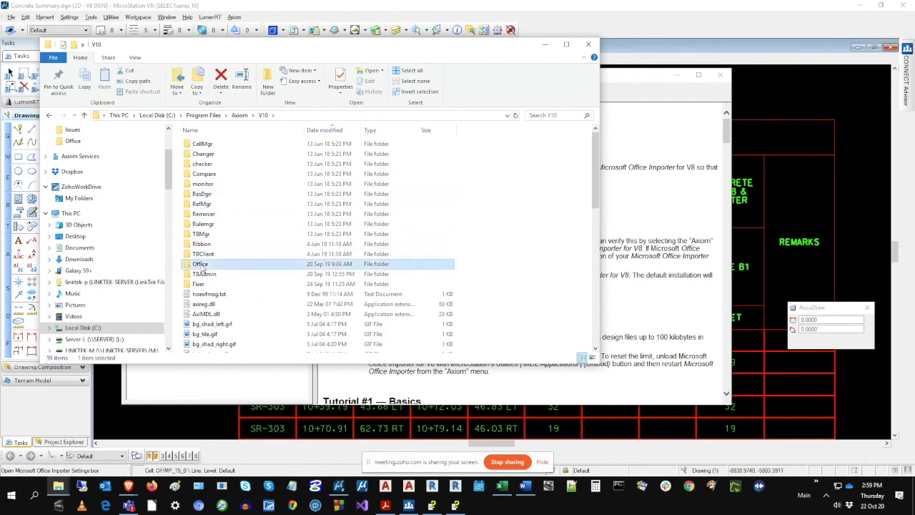
double_click(200, 263)
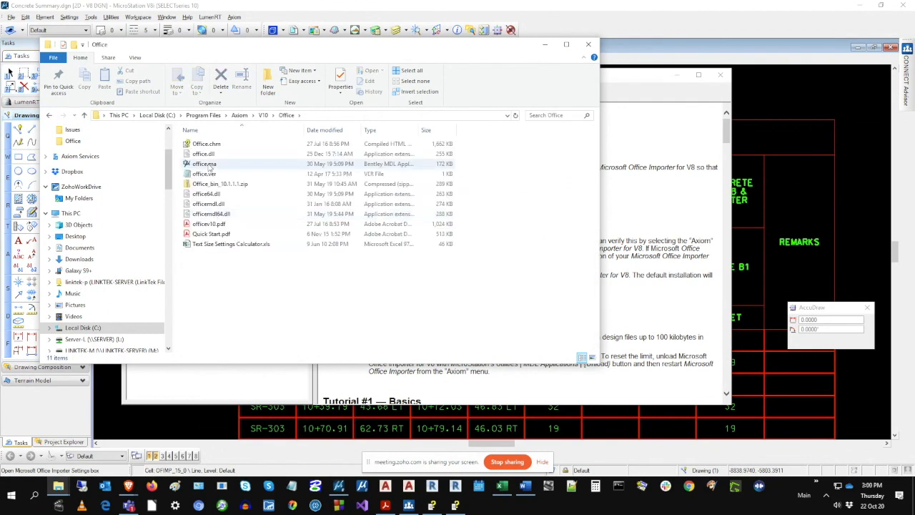
Step: Point out the documentation files Quick Start.pdf, officev10.pdf and Office.chm in the V10 Office folder
left_click(211, 234)
left_click(210, 225)
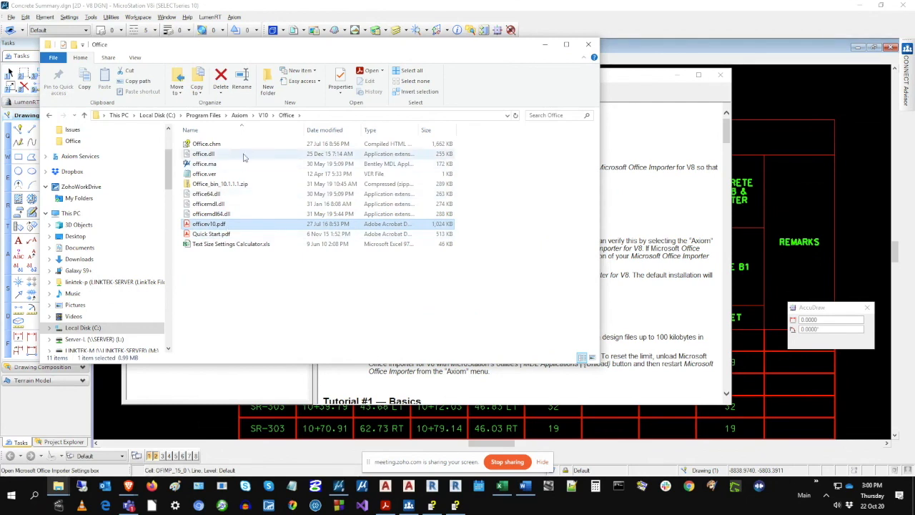
left_click(211, 144)
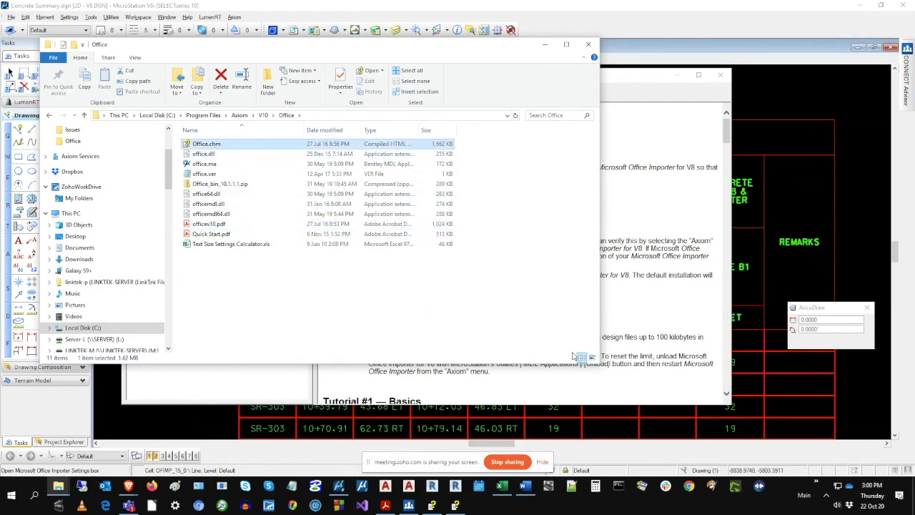
Step: Close the Microsoft Office Importer user's guide and the Office folder window to return to the importer settings
left_click(686, 310)
left_click(719, 75)
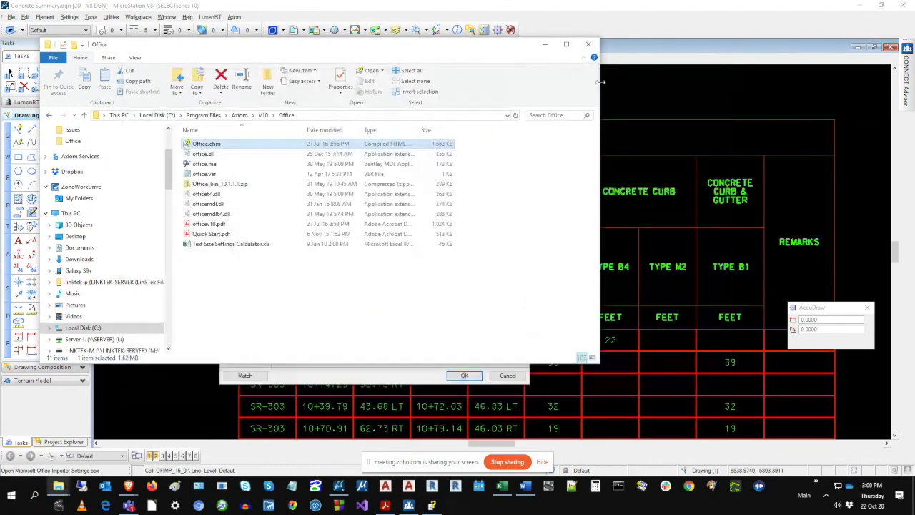
left_click(588, 44)
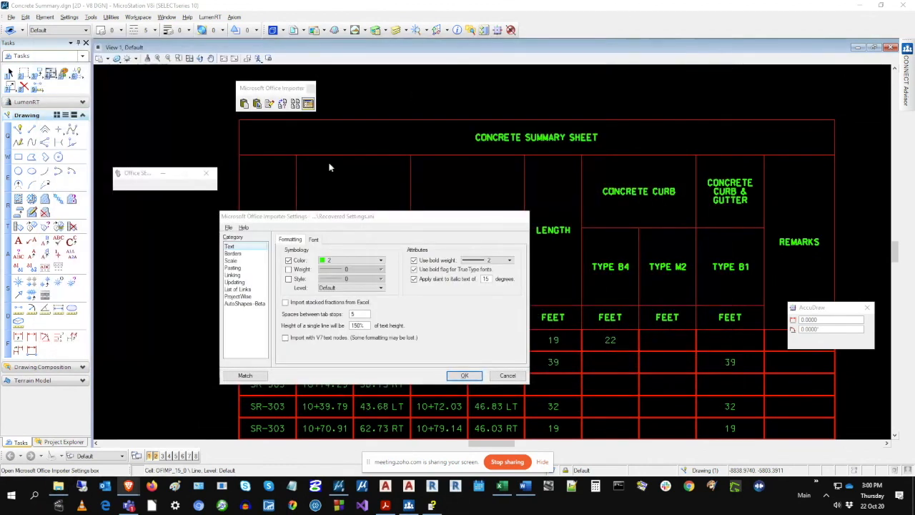
Step: Open the Microsoft Office Importer product information page from the settings dialog and highlight the details from version to license file
left_click(243, 227)
left_click(10, 74)
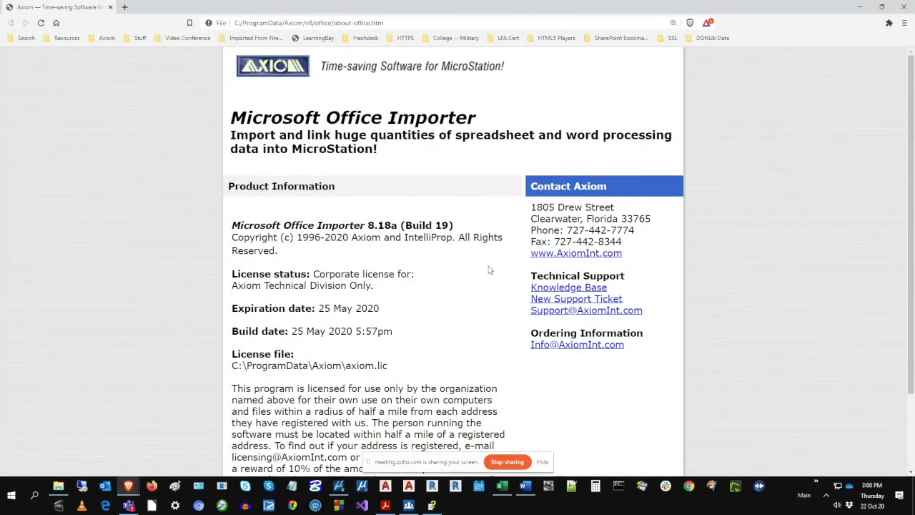
left_click_drag(229, 224, 423, 352)
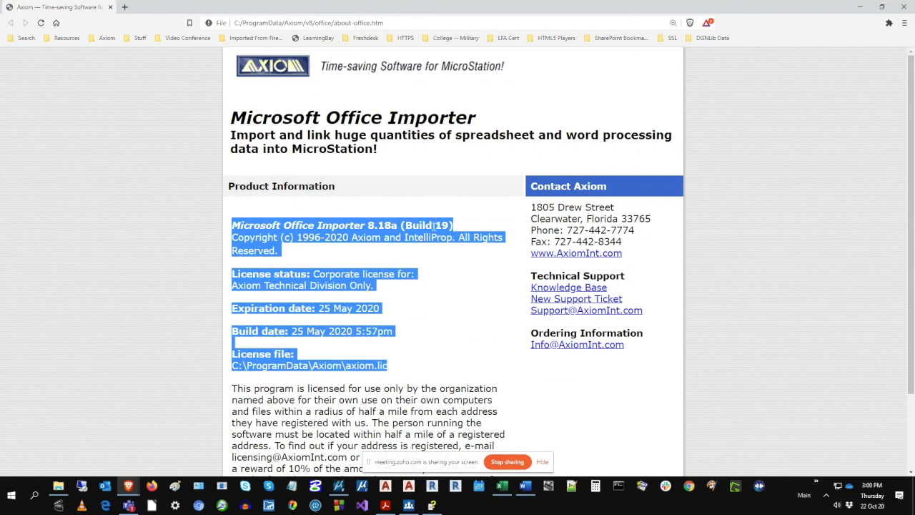
left_click(402, 284)
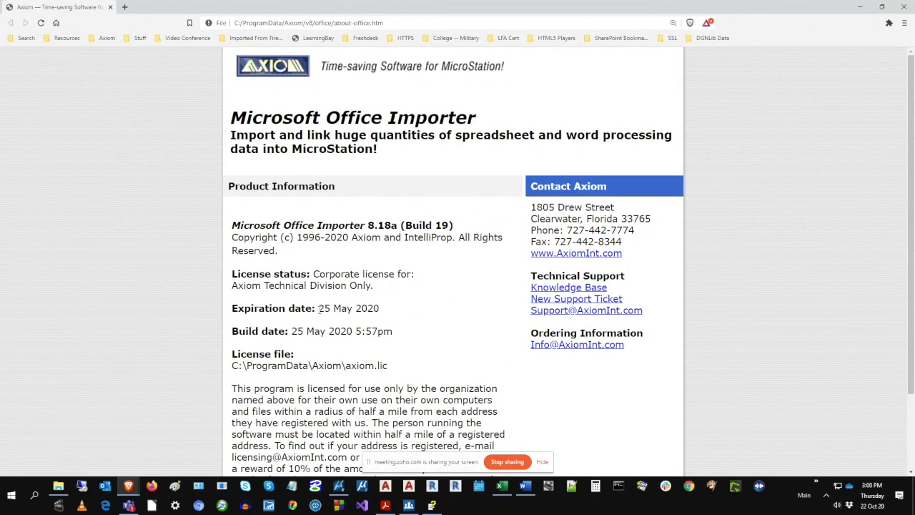
Step: Highlight the expiration date, the build date and the license file path in turn on the product information page, and clear the selection
left_click_drag(318, 308, 390, 311)
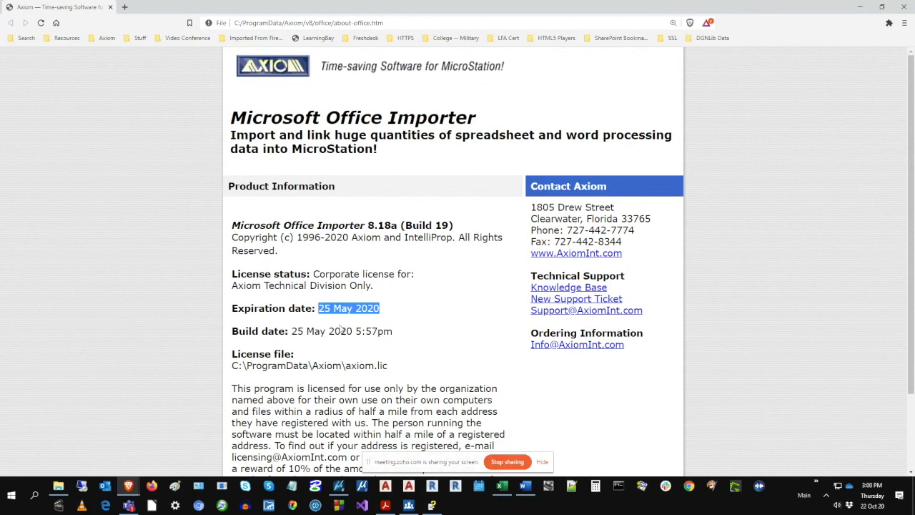
left_click_drag(292, 331, 412, 333)
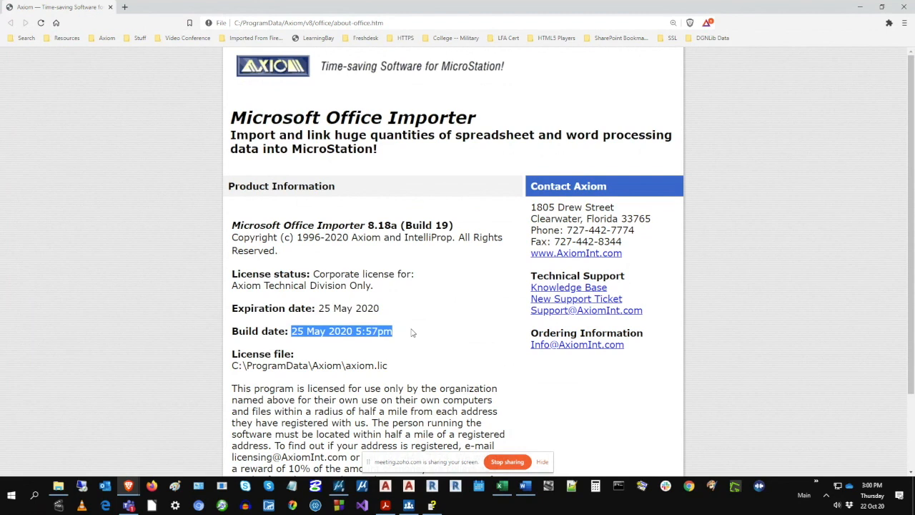
left_click(387, 365)
left_click_drag(387, 365, 230, 367)
left_click(412, 291)
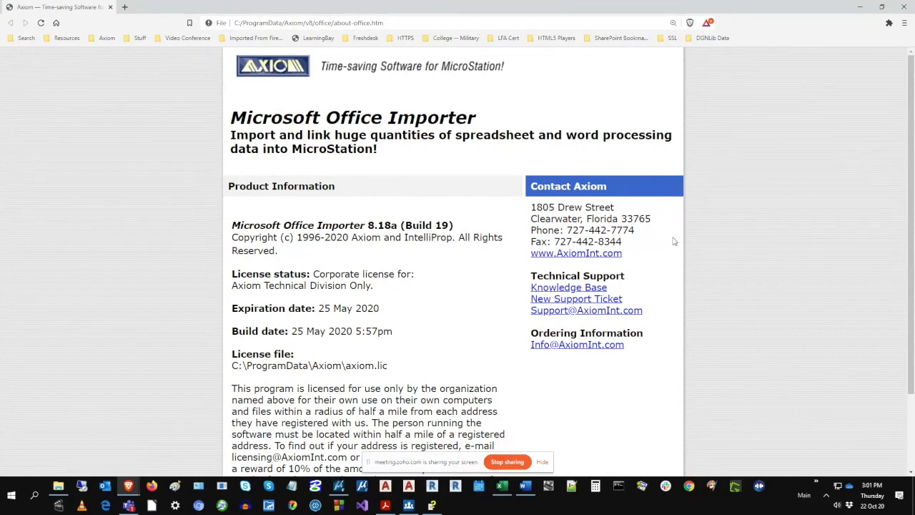
Step: Highlight the phone number in the Contact Axiom section and look at the Technical Support links
left_click_drag(567, 229, 658, 230)
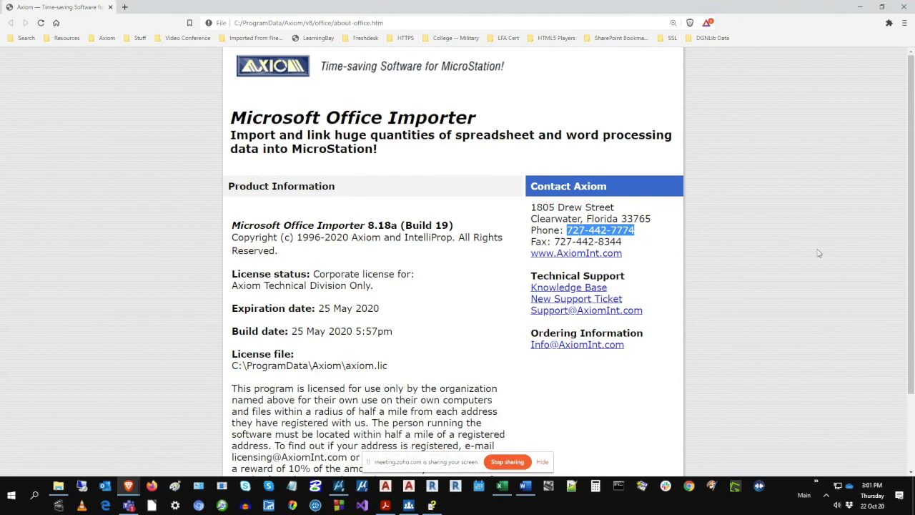
scroll(819, 253, "down", 2)
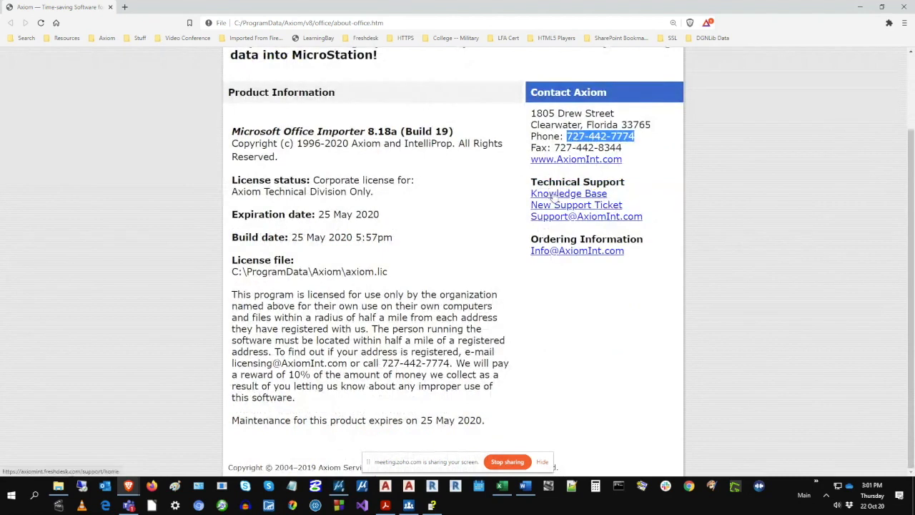